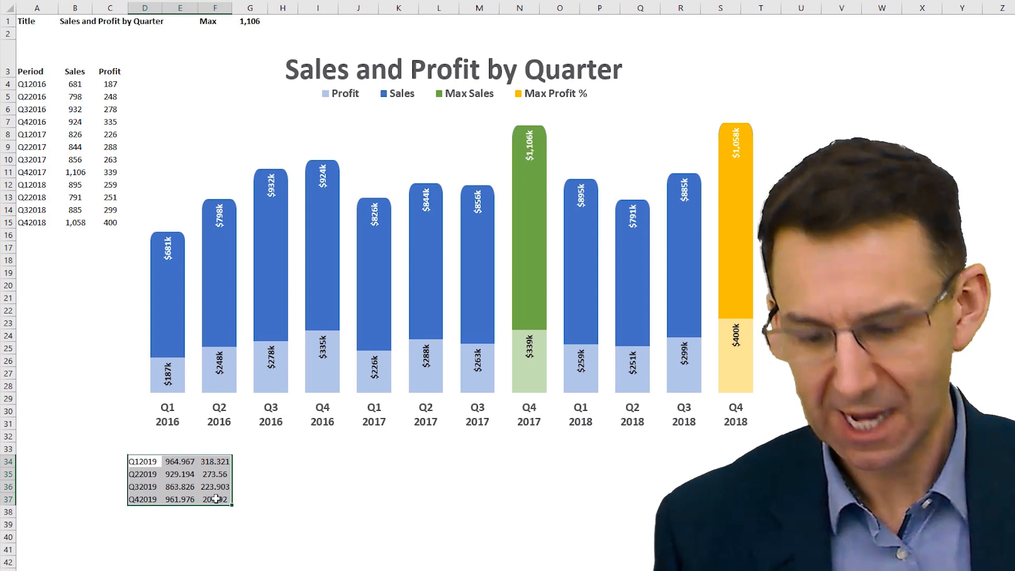
- Copy the four 2019 quarter rows in D34:F37 and paste them as values below the data table, starting at A16
{"action": "key", "text": "ctrl+c"}
{"action": "left_click", "coordinate": [37, 235]}
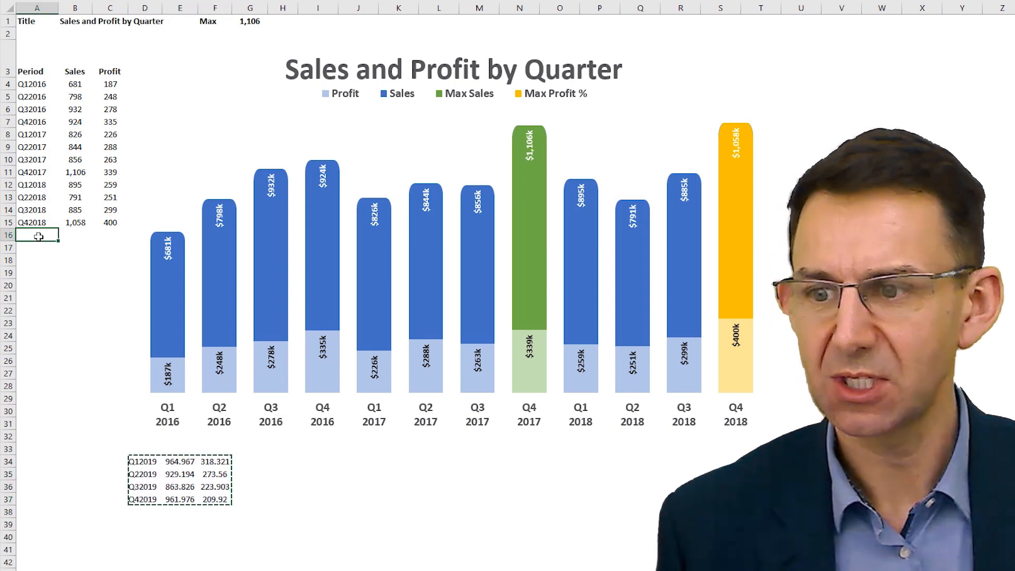
{"action": "right_click", "coordinate": [41, 237]}
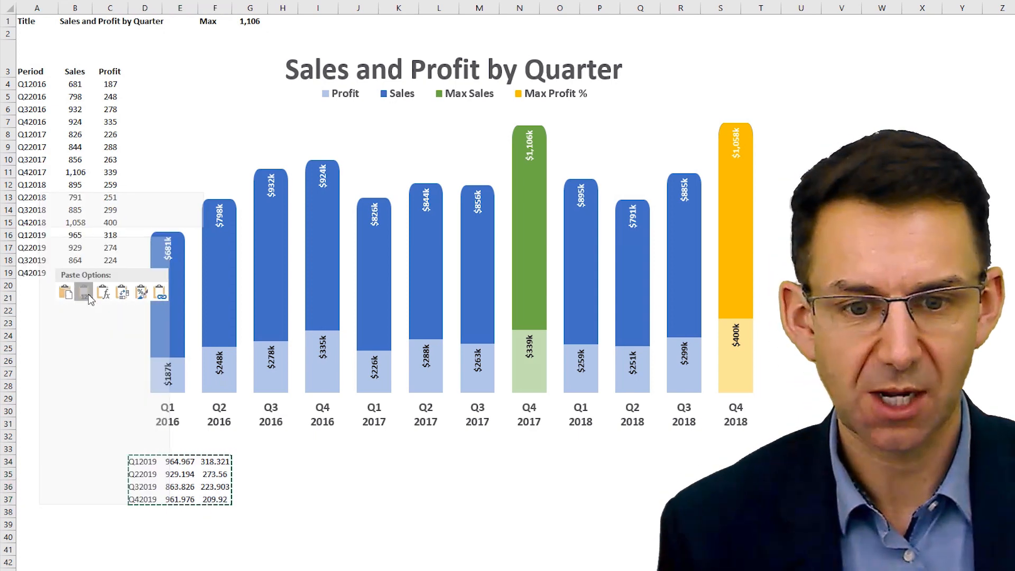
{"action": "left_click", "coordinate": [88, 294]}
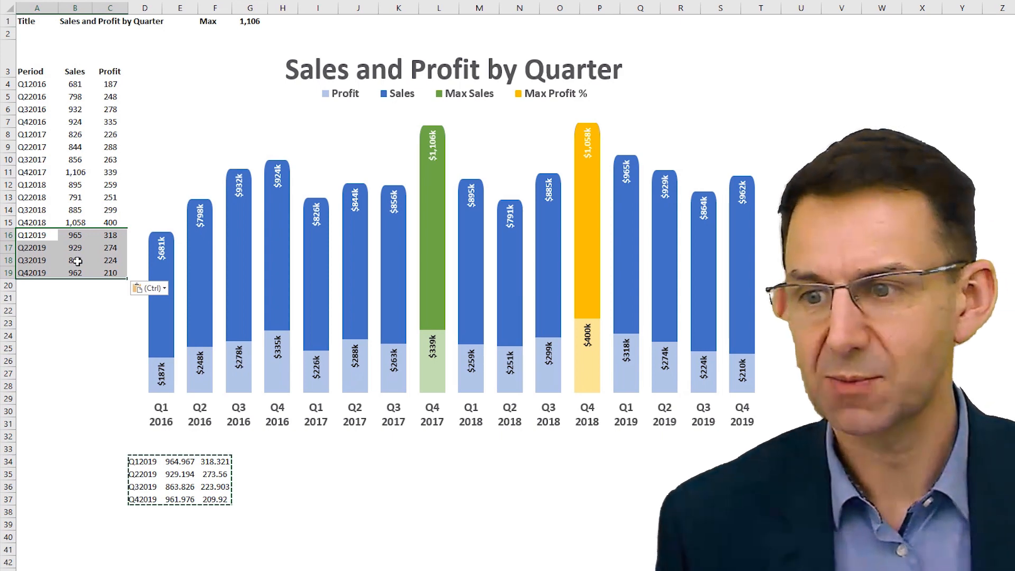
- Change the Q12018 sales figure in B12 to 1200
{"action": "left_click", "coordinate": [71, 183]}
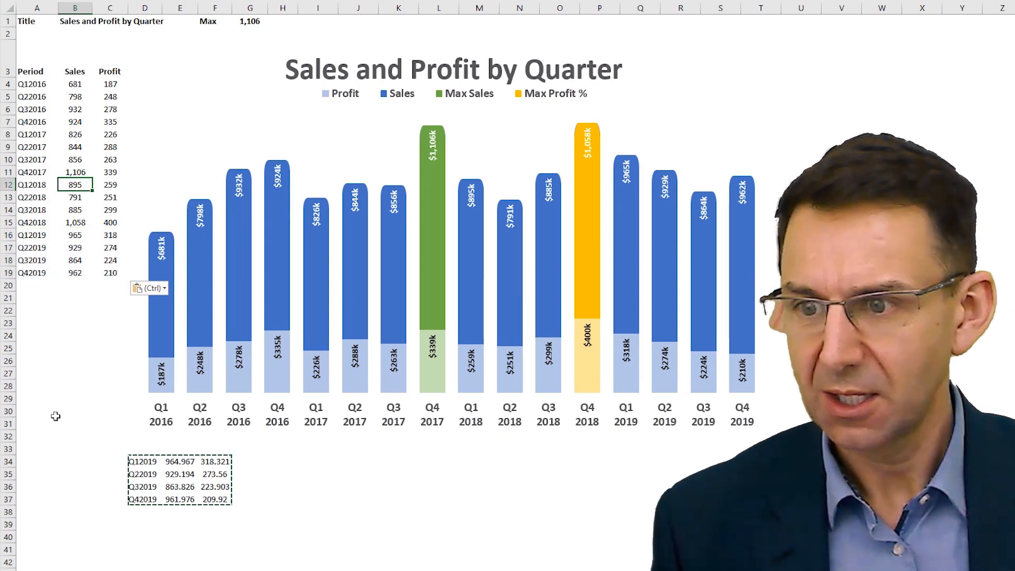
{"action": "type", "text": "1,20"}
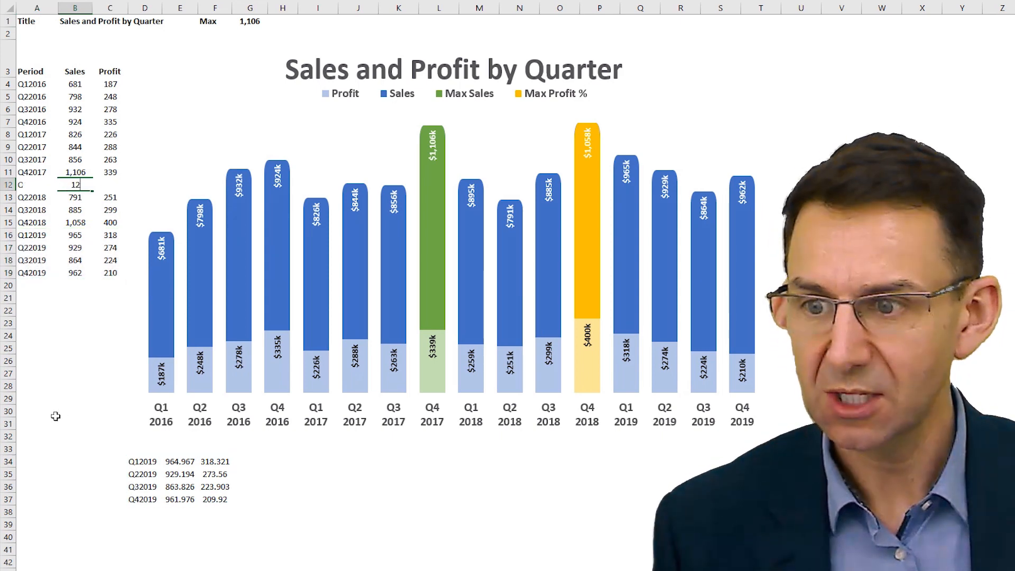
{"action": "type", "text": "00"}
{"action": "key", "text": "Return"}
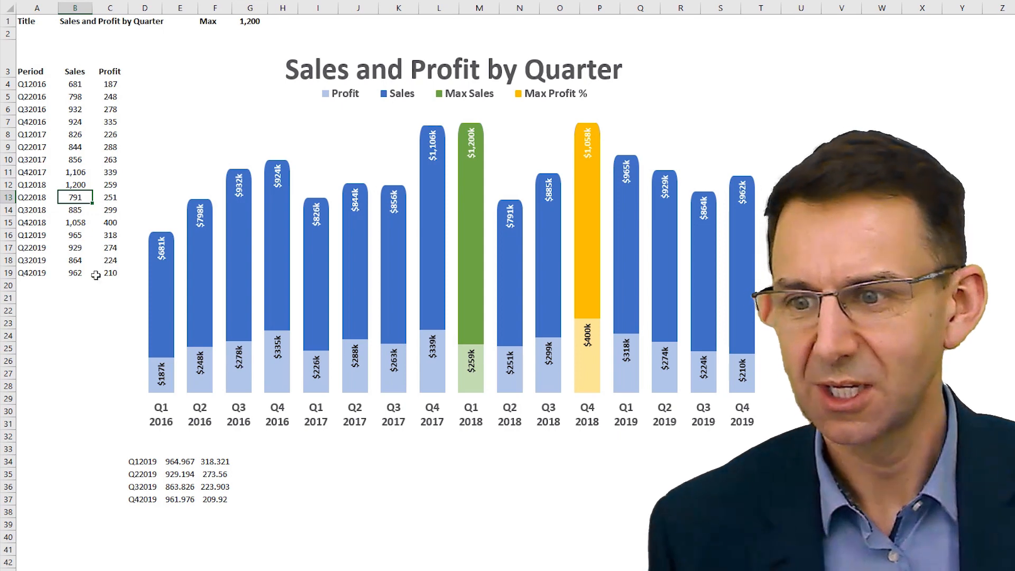
- Change the Q32018 profit figure in C14 to 400
{"action": "left_click", "coordinate": [112, 212]}
{"action": "mouse_move", "coordinate": [388, 293]}
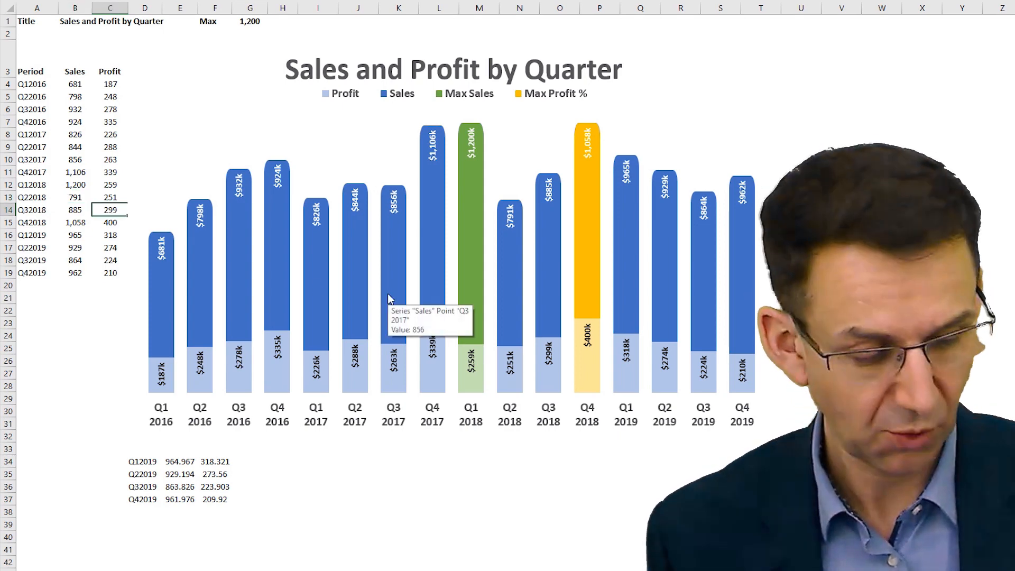
{"action": "type", "text": "400"}
{"action": "key", "text": "Return"}
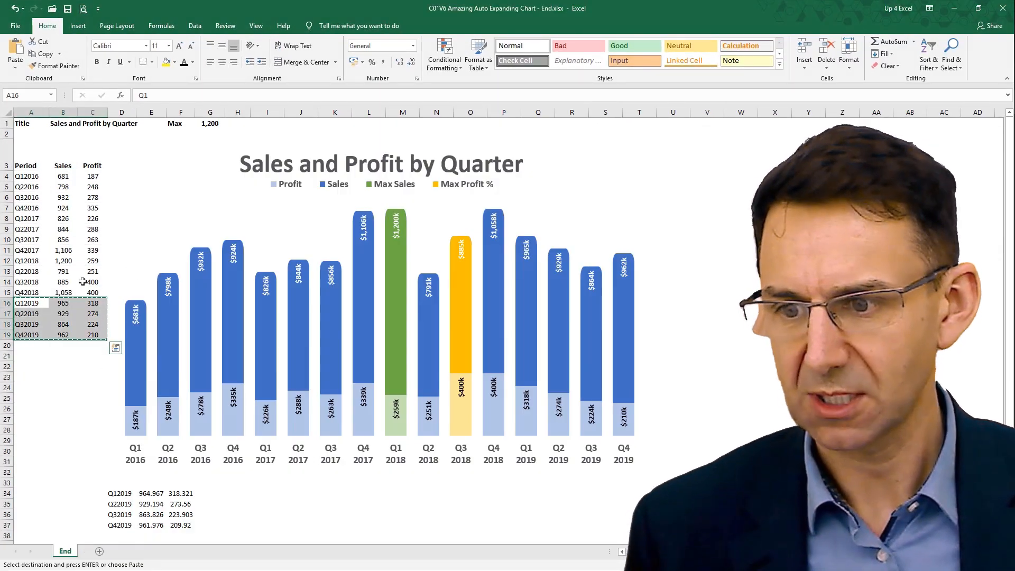
{"action": "key", "text": "Escape"}
{"action": "left_click", "coordinate": [73, 235]}
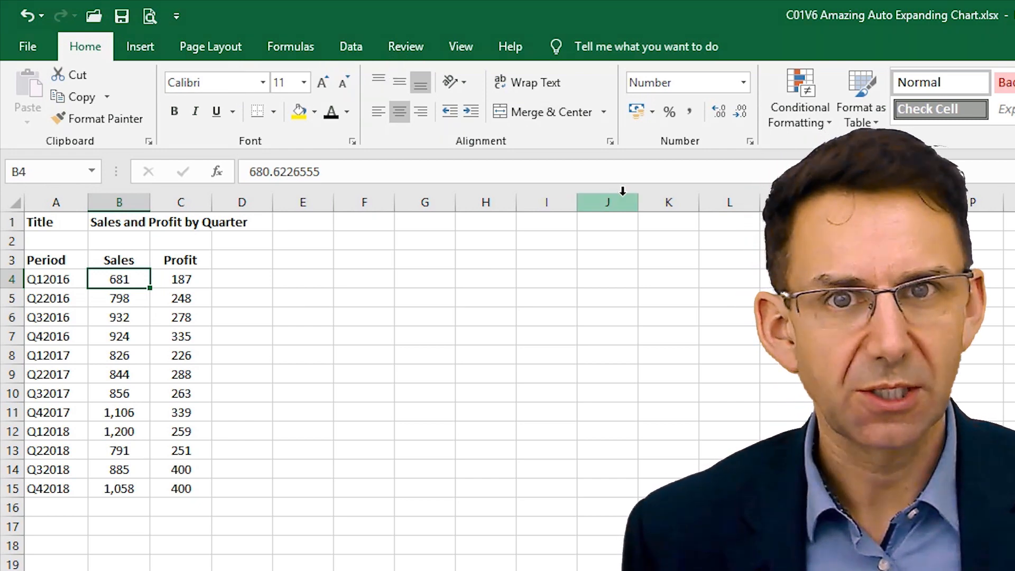
- Select the Sales figures in B4:B15, then enter 1234 as an additional sales value in B16
{"action": "left_click", "coordinate": [294, 49]}
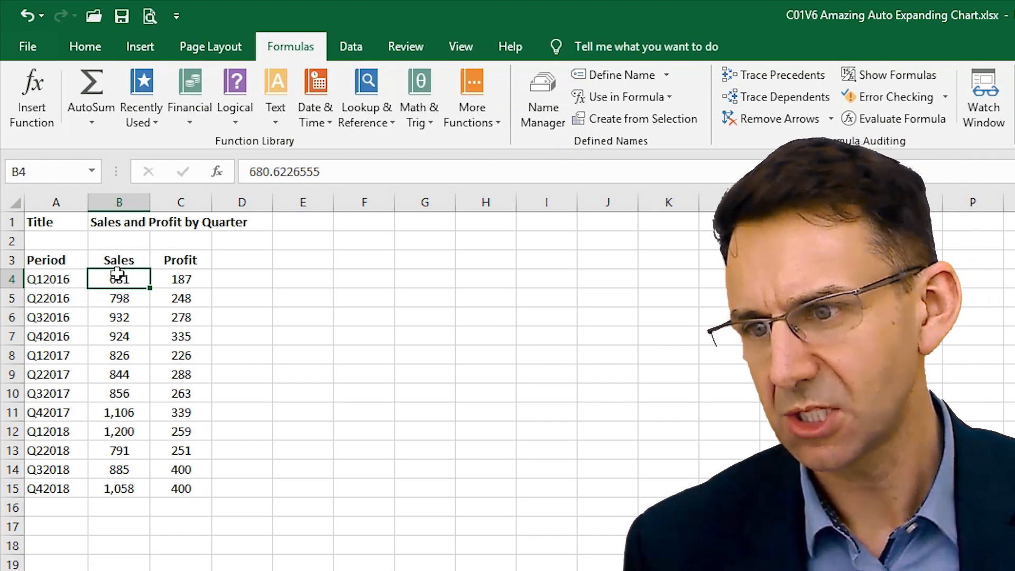
{"action": "left_click_drag", "start_coordinate": [118, 277], "coordinate": [129, 481]}
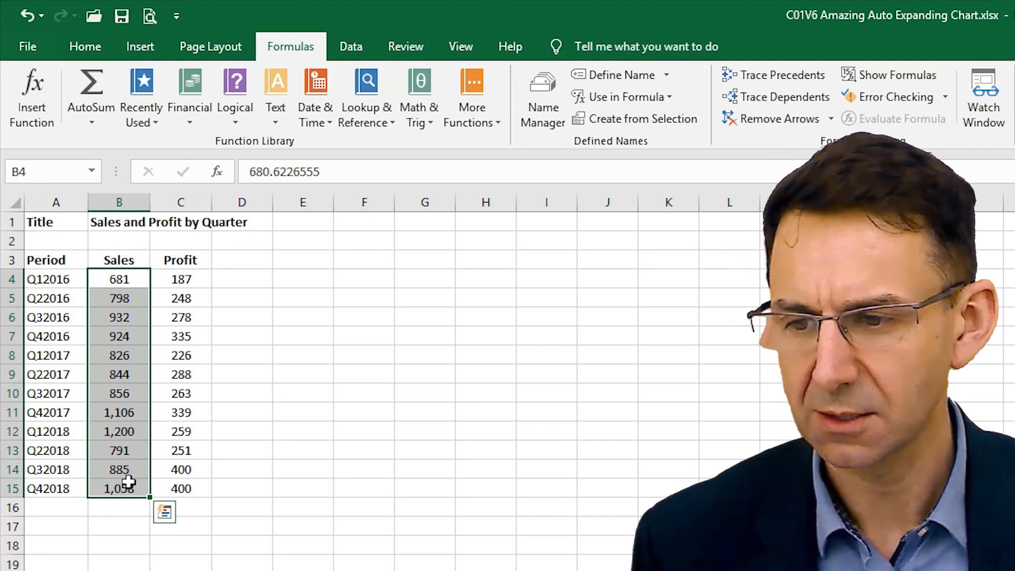
{"action": "left_click", "coordinate": [115, 505]}
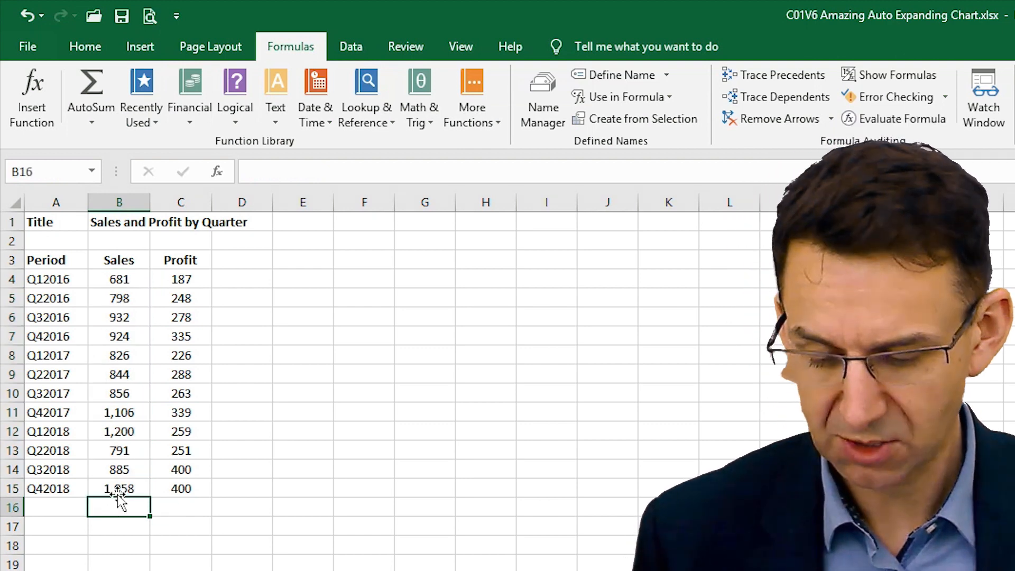
{"action": "type", "text": "1234"}
{"action": "key", "text": "Return"}
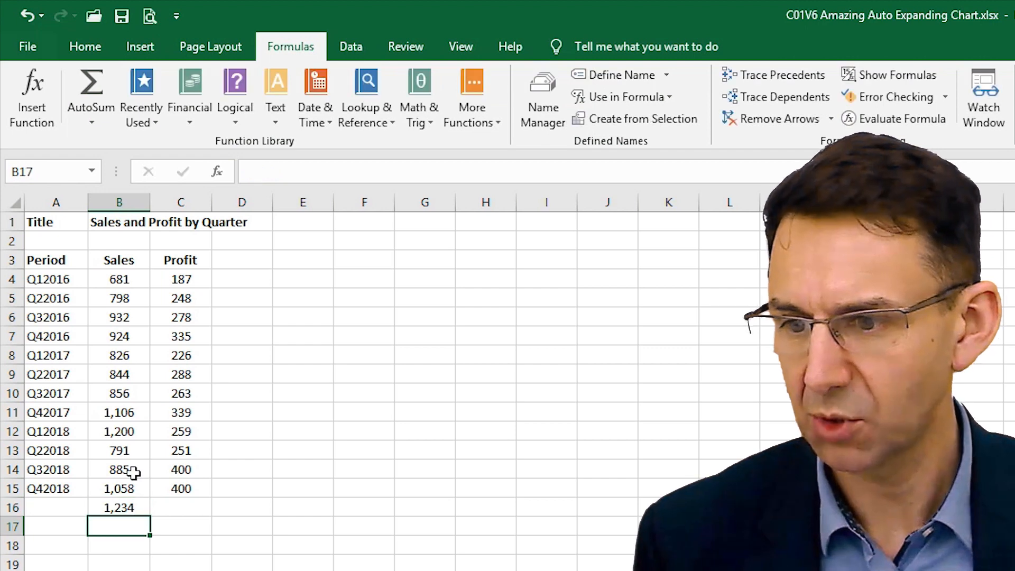
- Select the extended Sales range B4:B16, then clear the added value in B16
{"action": "left_click_drag", "start_coordinate": [119, 508], "coordinate": [110, 284]}
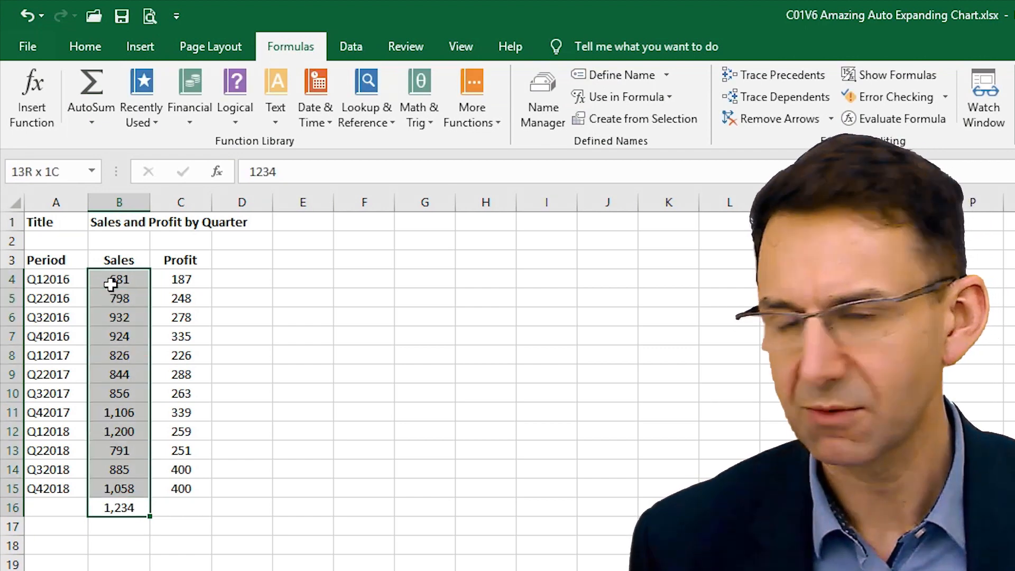
{"action": "left_click", "coordinate": [119, 507]}
{"action": "key", "text": "Delete"}
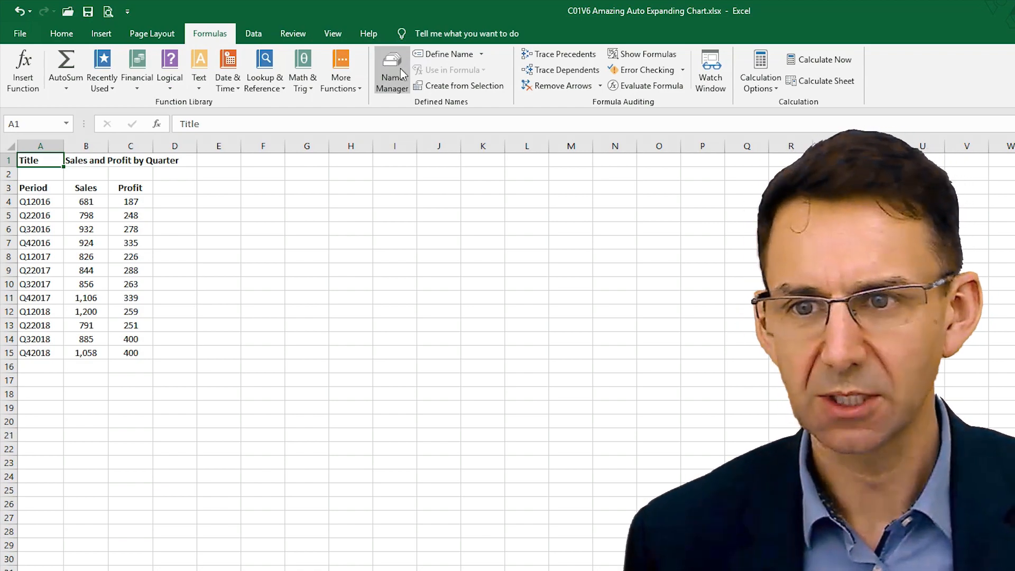
- Start a new defined name with workbook scope and call it nSales
{"action": "left_click", "coordinate": [399, 73]}
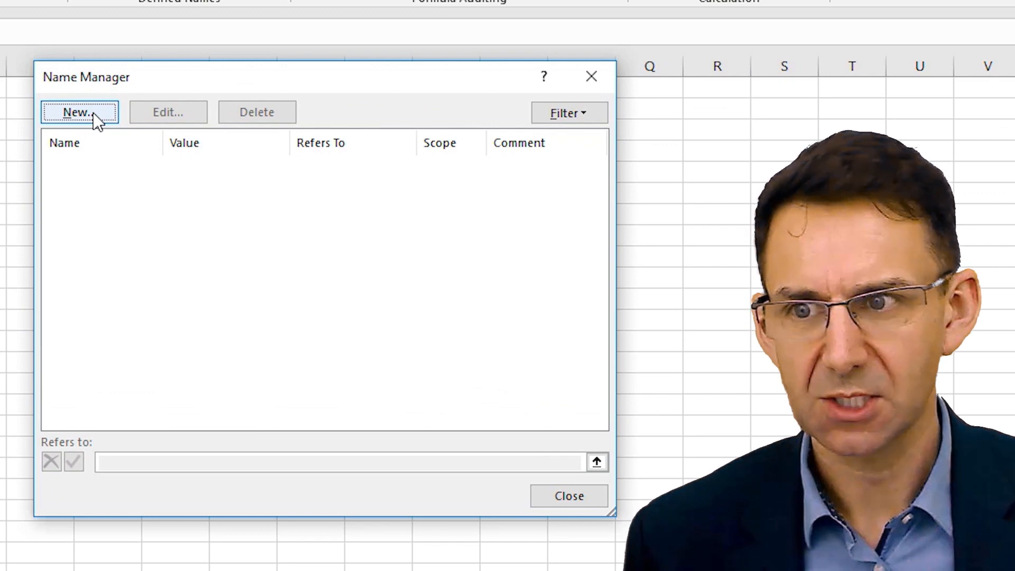
{"action": "left_click", "coordinate": [93, 112]}
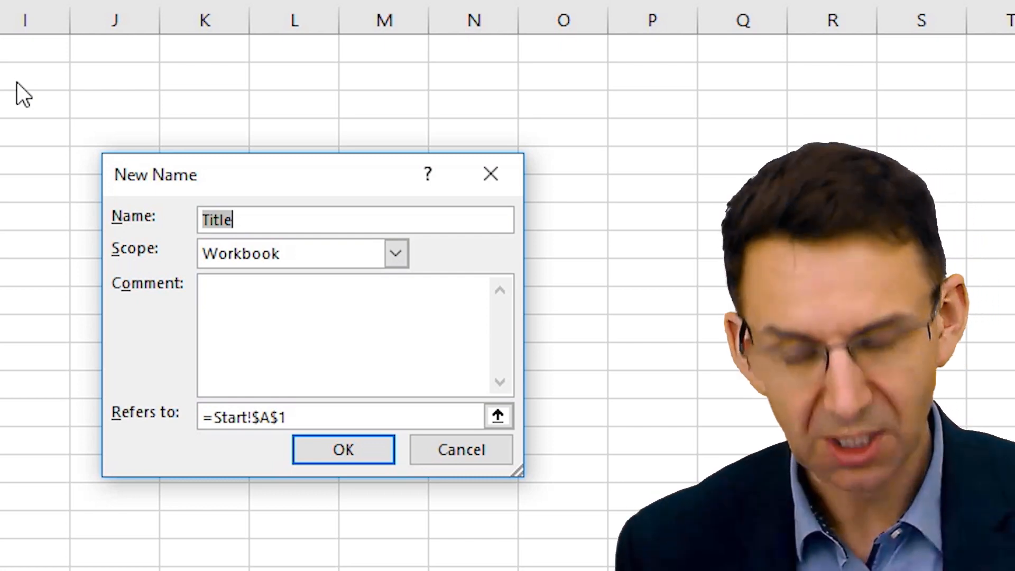
{"action": "type", "text": "n"}
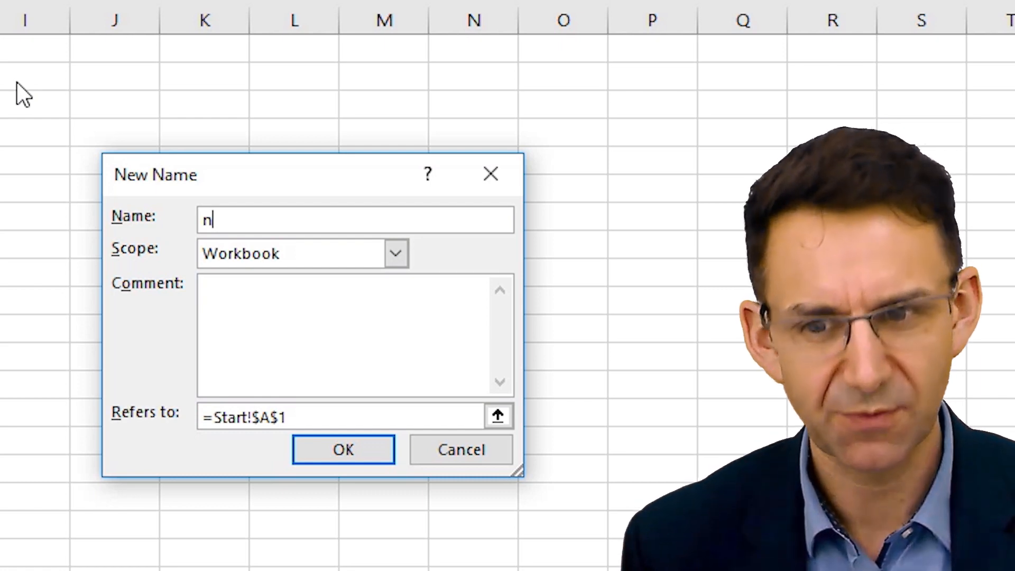
{"action": "type", "text": "Sales"}
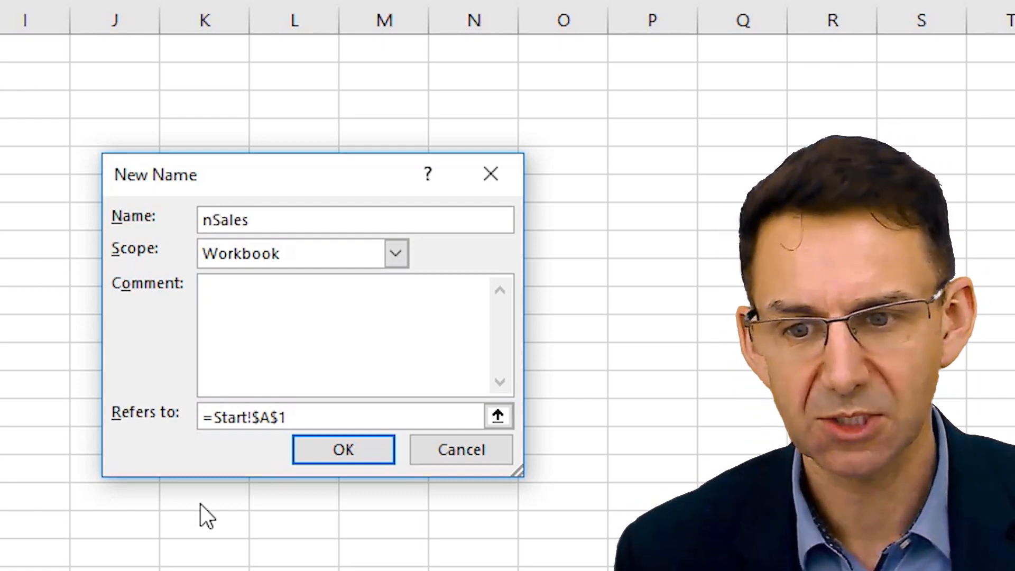
- Make the nSales name refer to the fixed Sales range B4:B15 on the Start sheet
{"action": "left_click_drag", "start_coordinate": [308, 412], "coordinate": [248, 403]}
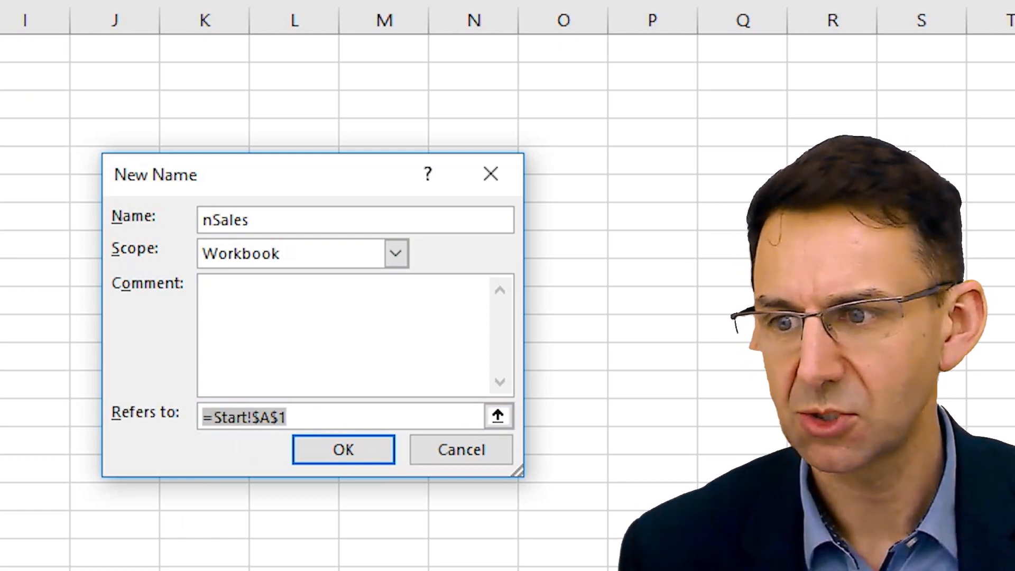
{"action": "left_click", "coordinate": [497, 416]}
{"action": "left_click_drag", "start_coordinate": [0, 412], "coordinate": [0, 440]}
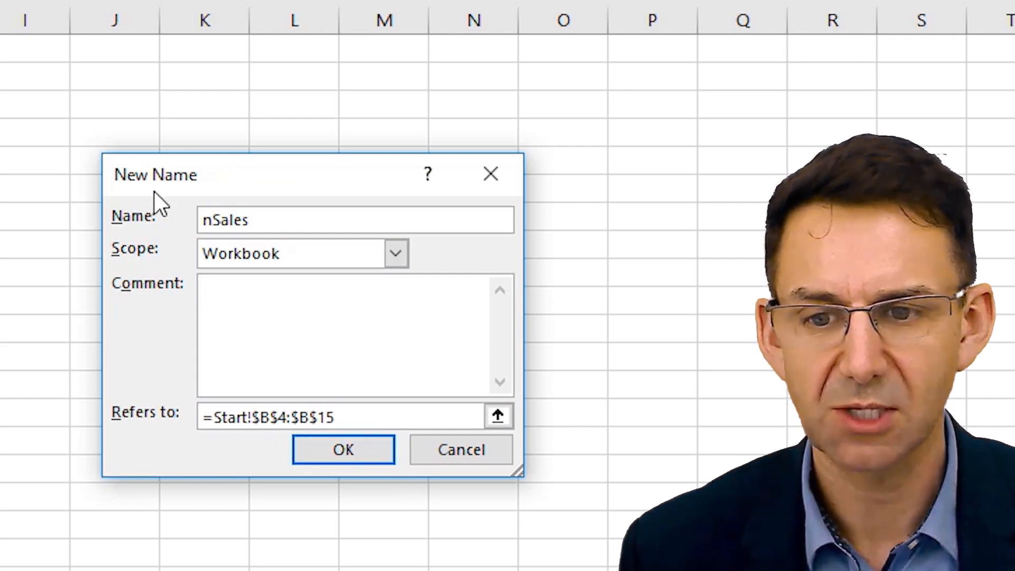
- Replace the nSales reference with an OFFSET formula starting at Start!$B$3, offset by 1 row and 0 columns
{"action": "left_click_drag", "start_coordinate": [292, 417], "coordinate": [191, 414]}
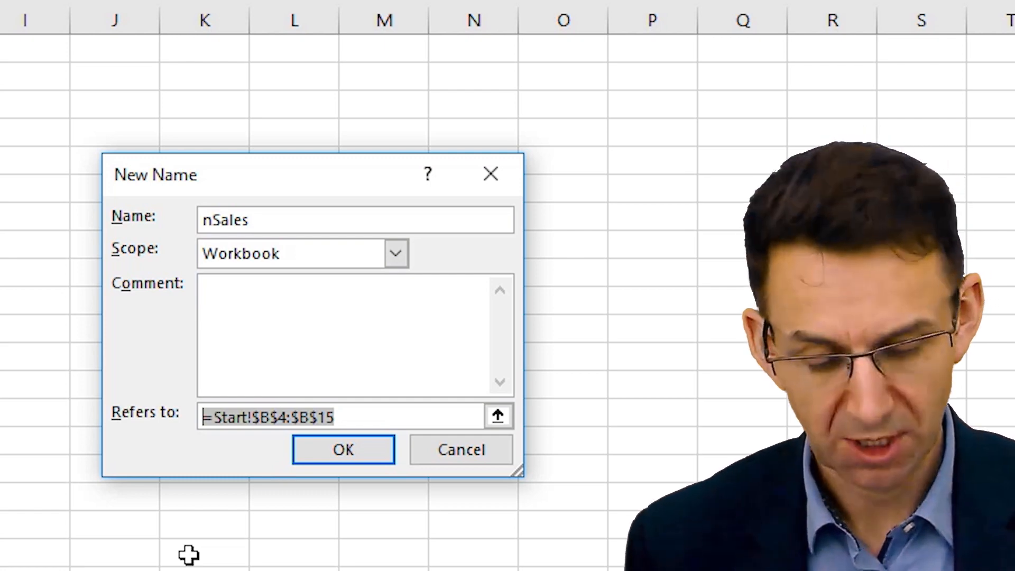
{"action": "type", "text": "="}
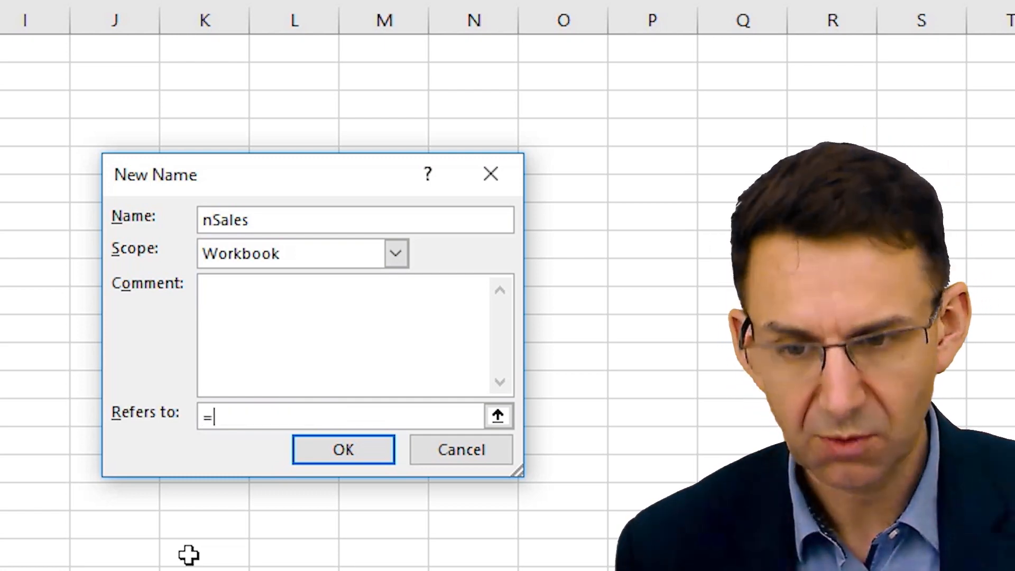
{"action": "type", "text": "offs"}
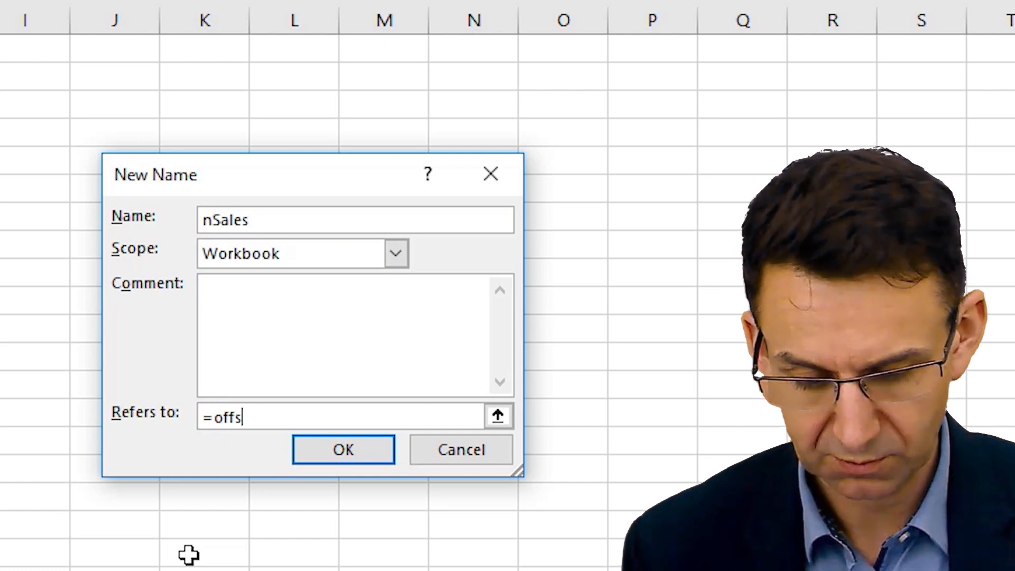
{"action": "type", "text": "et("}
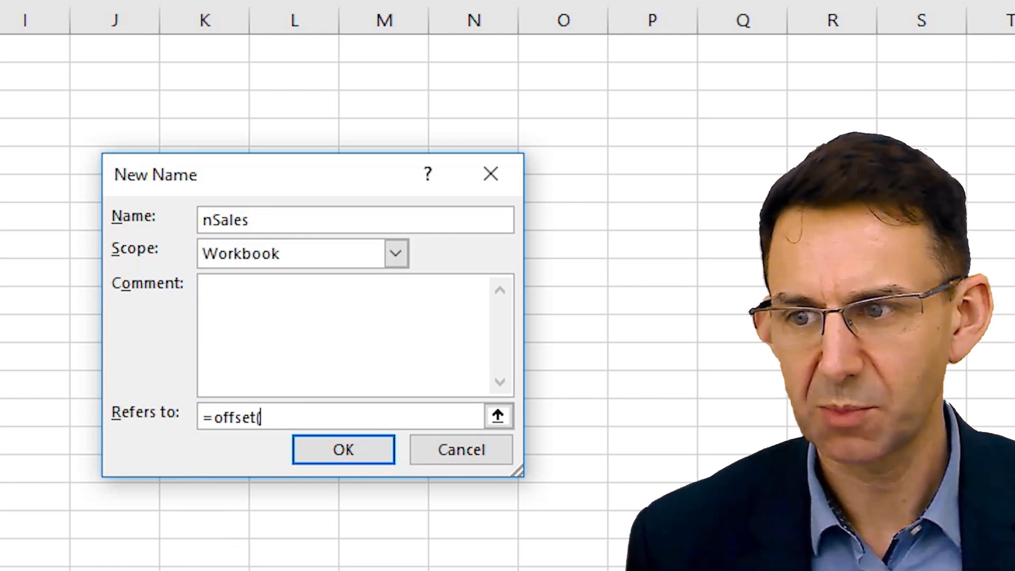
{"action": "left_click", "coordinate": [0, 104]}
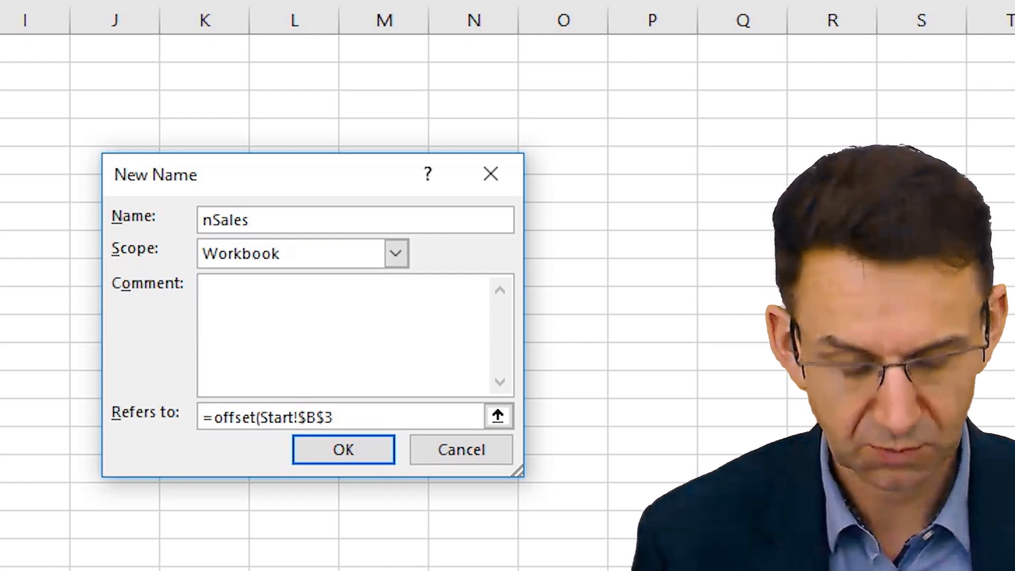
{"action": "type", "text": ","}
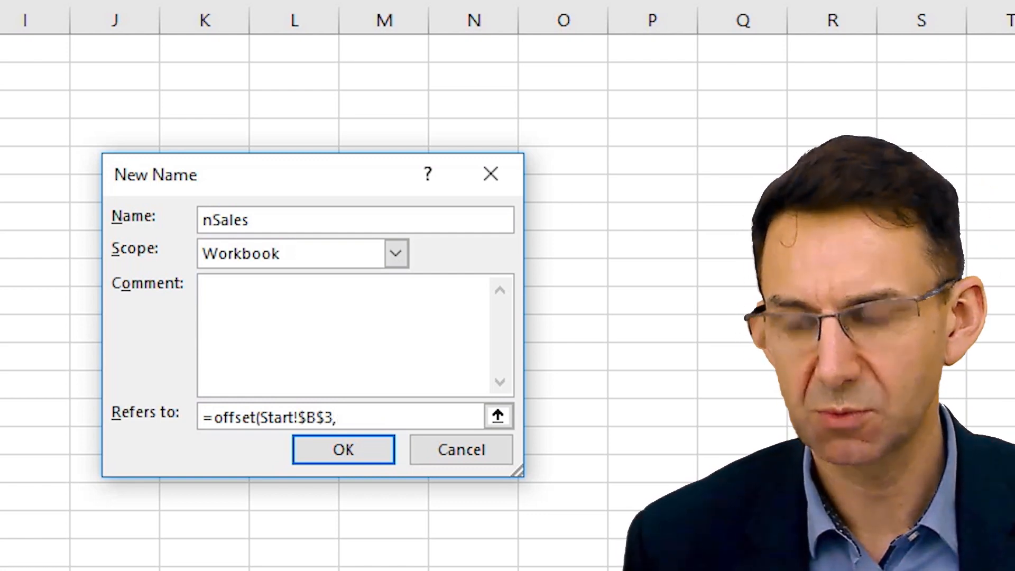
{"action": "type", "text": "1"}
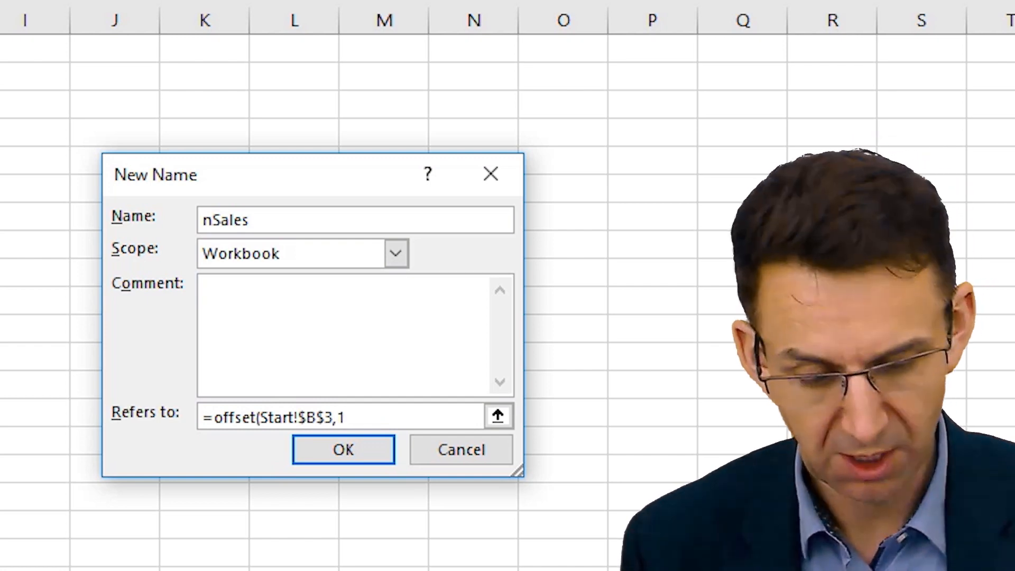
{"action": "type", "text": ","}
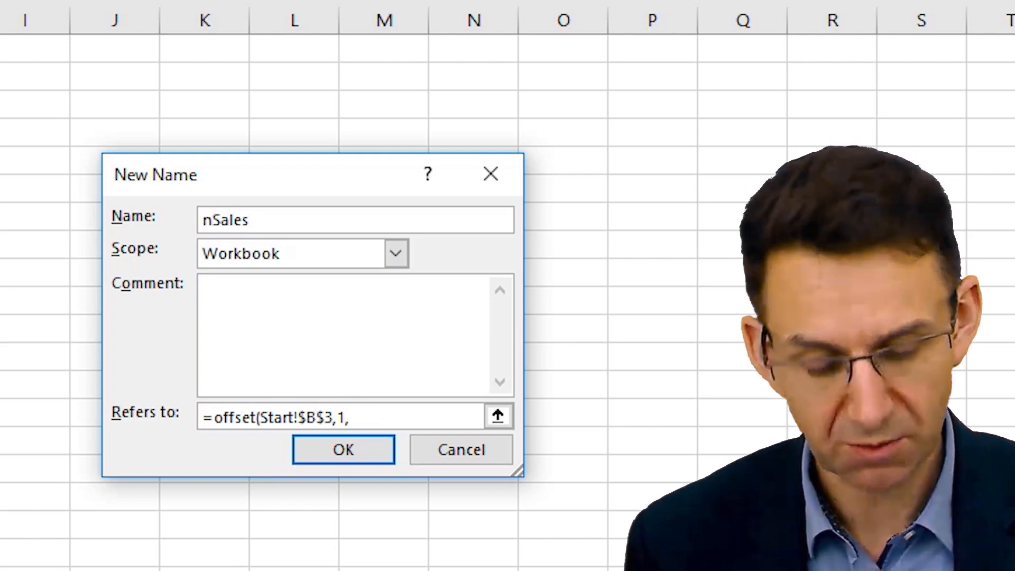
{"action": "type", "text": "0"}
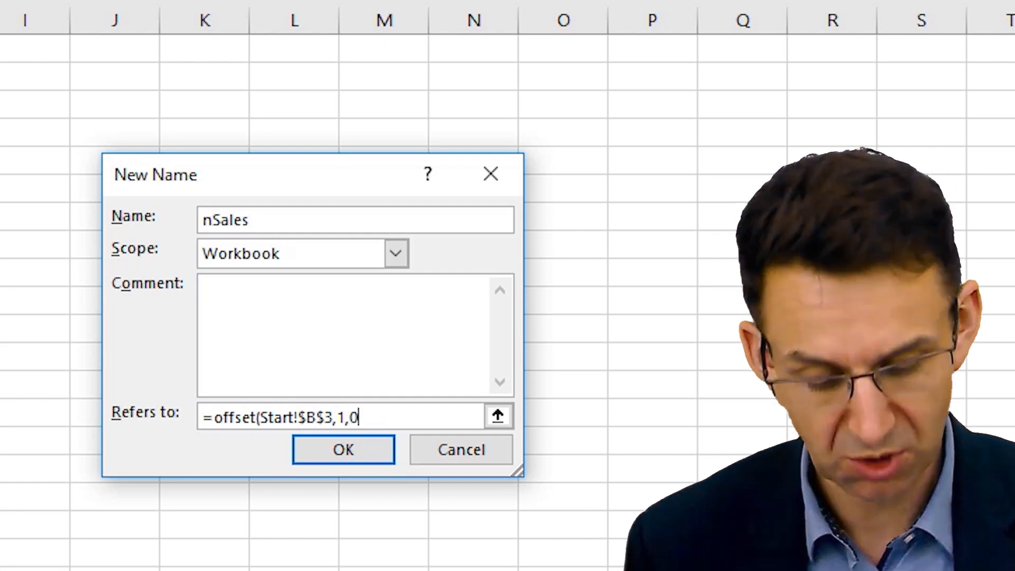
{"action": "type", "text": ","}
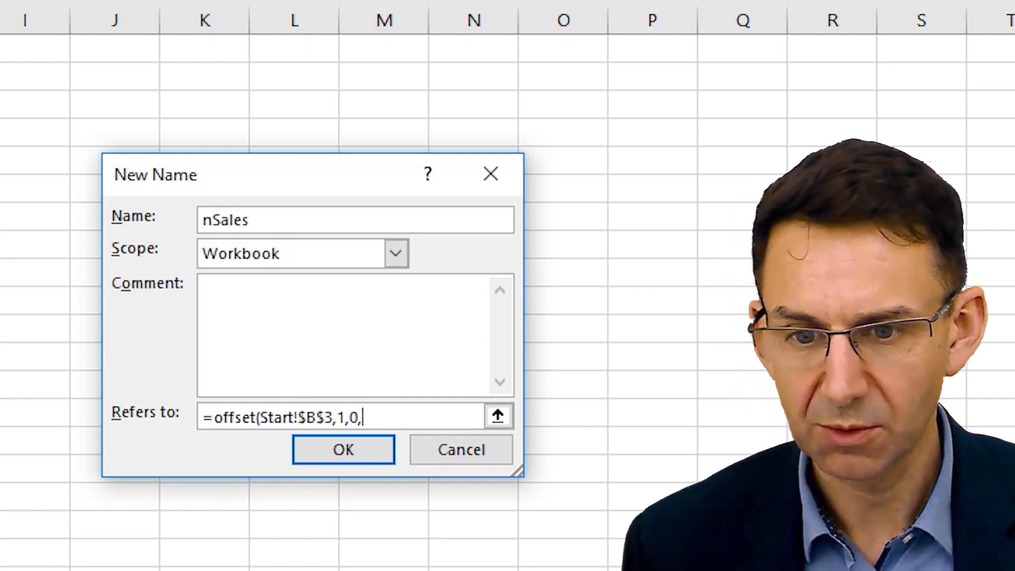
- Complete the nSales OFFSET formula with count(Start!$B:$B) as the height and 1 as the width
{"action": "type", "text": "C"}
{"action": "key", "text": "BackSpace"}
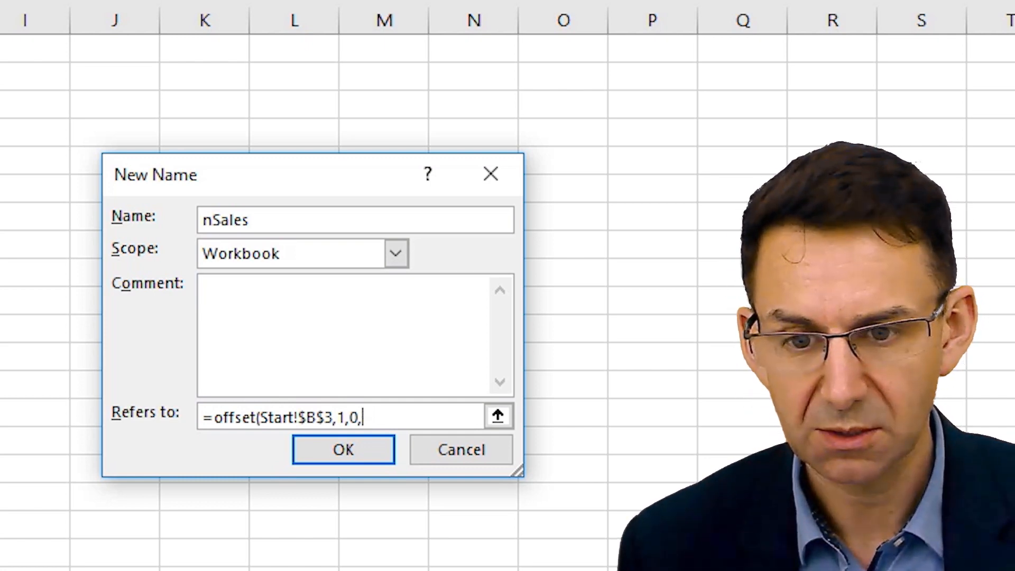
{"action": "type", "text": "count("}
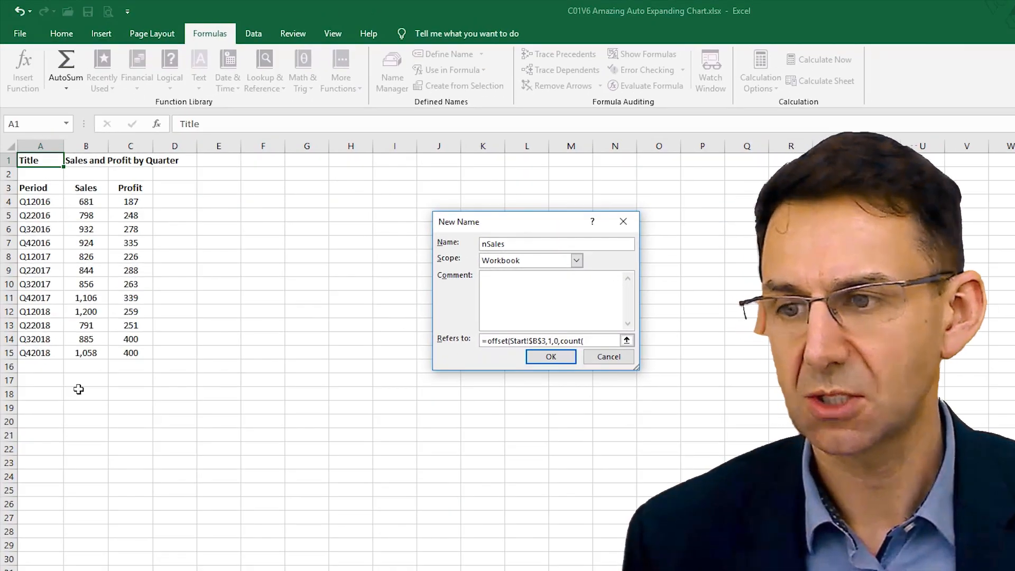
{"action": "left_click", "coordinate": [91, 142]}
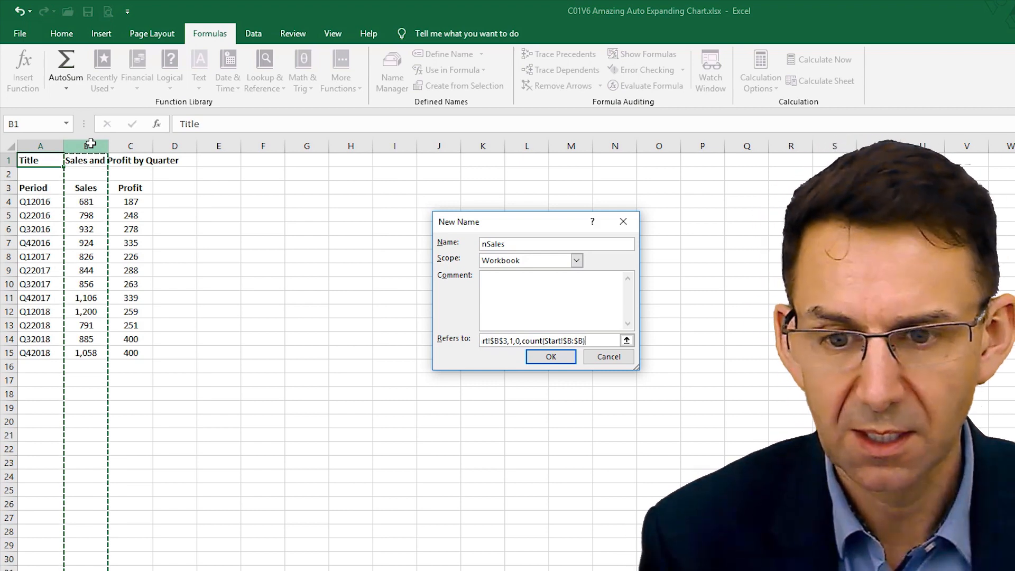
{"action": "type", "text": ")"}
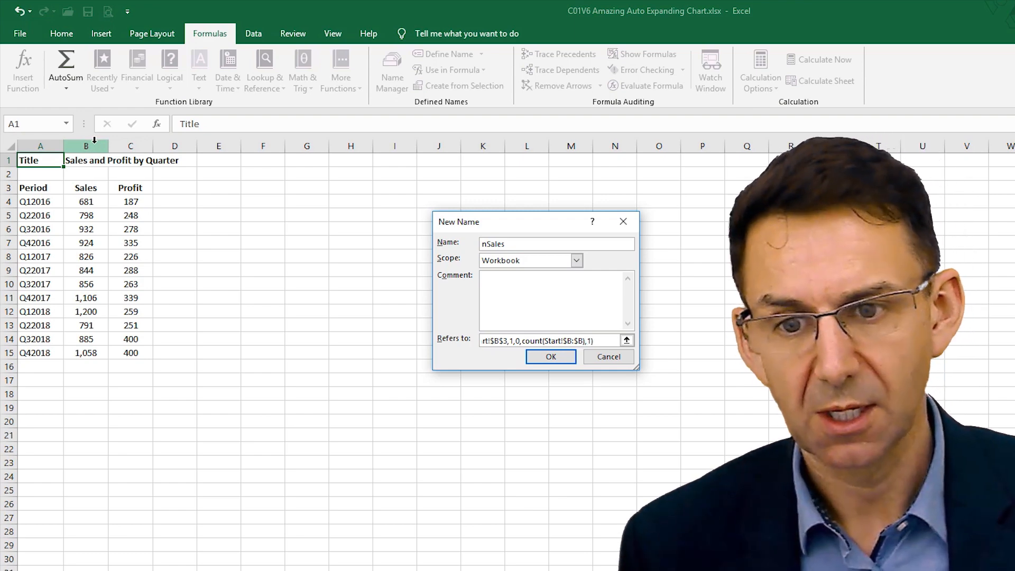
- Save the nSales name, check the range its formula covers on the sheet, and close the list of names
{"action": "left_click", "coordinate": [550, 357]}
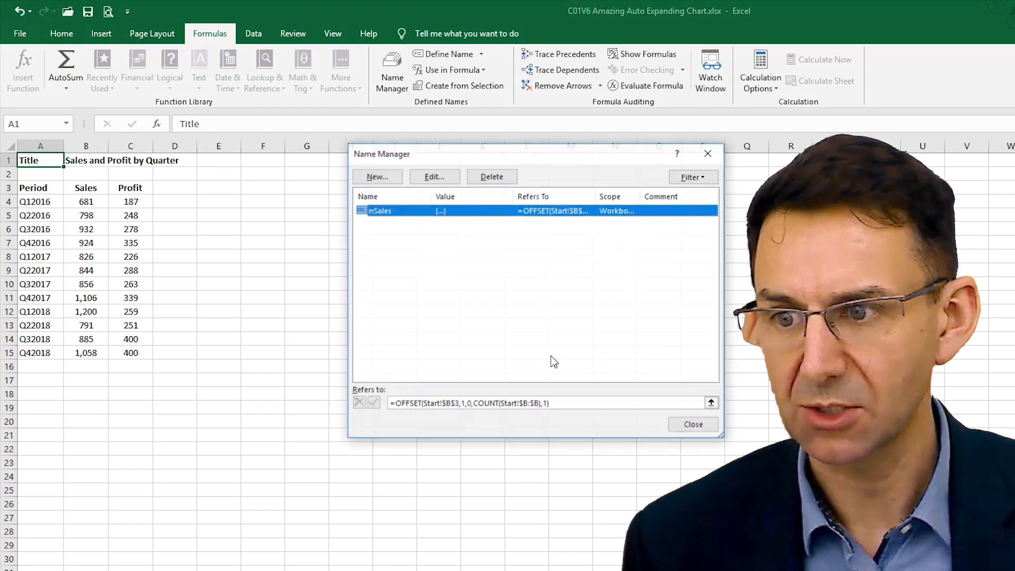
{"action": "left_click", "coordinate": [568, 402]}
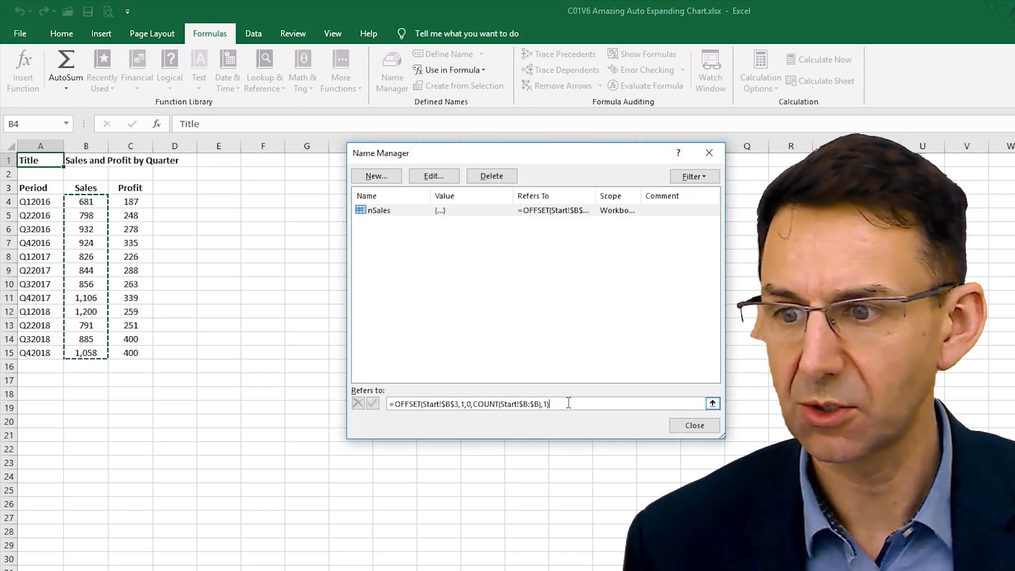
{"action": "left_click", "coordinate": [698, 427]}
{"action": "left_click", "coordinate": [695, 425]}
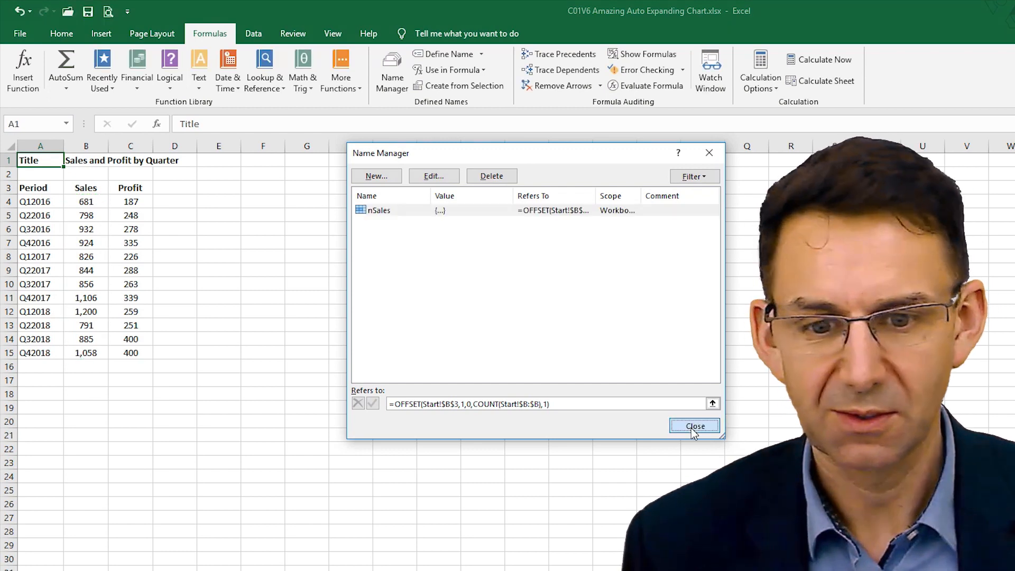
- Enter a test value of 2345 in B16, directly below the Sales data
{"action": "left_click", "coordinate": [88, 368]}
{"action": "type", "text": "2345"}
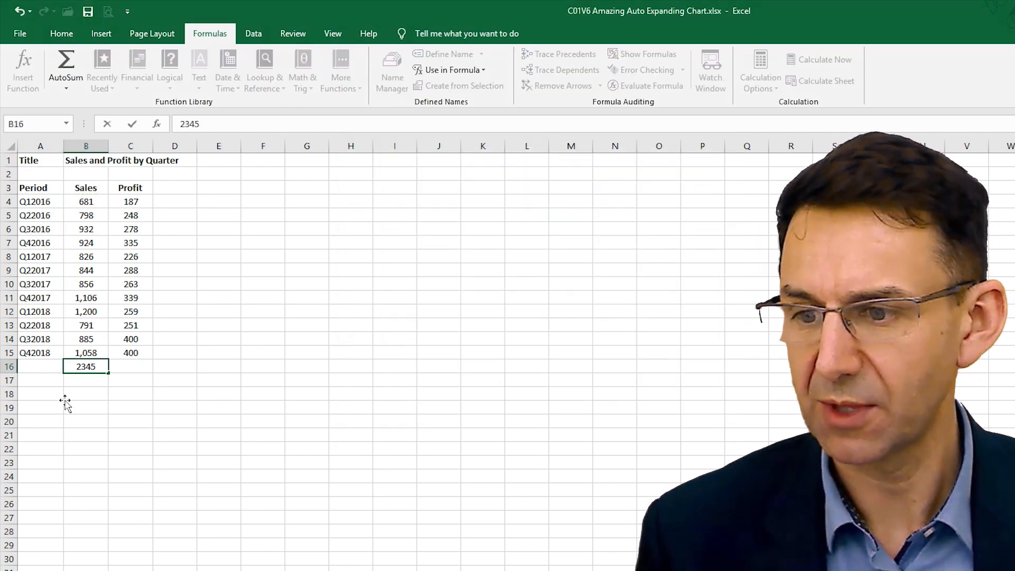
{"action": "left_click_drag", "start_coordinate": [58, 407], "coordinate": [87, 407]}
{"action": "left_click", "coordinate": [85, 338]}
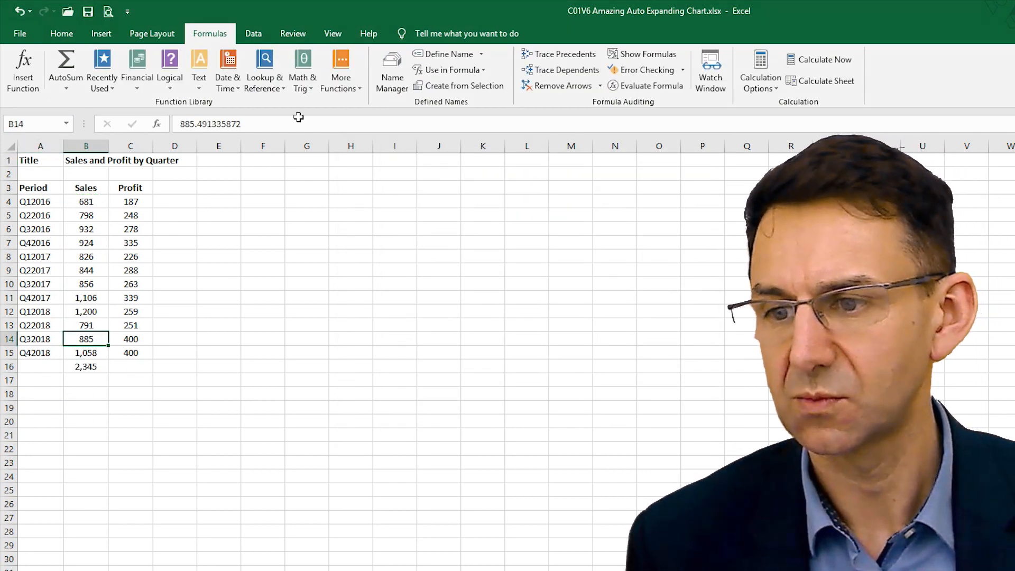
- Reopen the list of defined names, check the range nSales covers, and copy its whole OFFSET formula
{"action": "left_click", "coordinate": [392, 72]}
{"action": "left_click", "coordinate": [588, 405]}
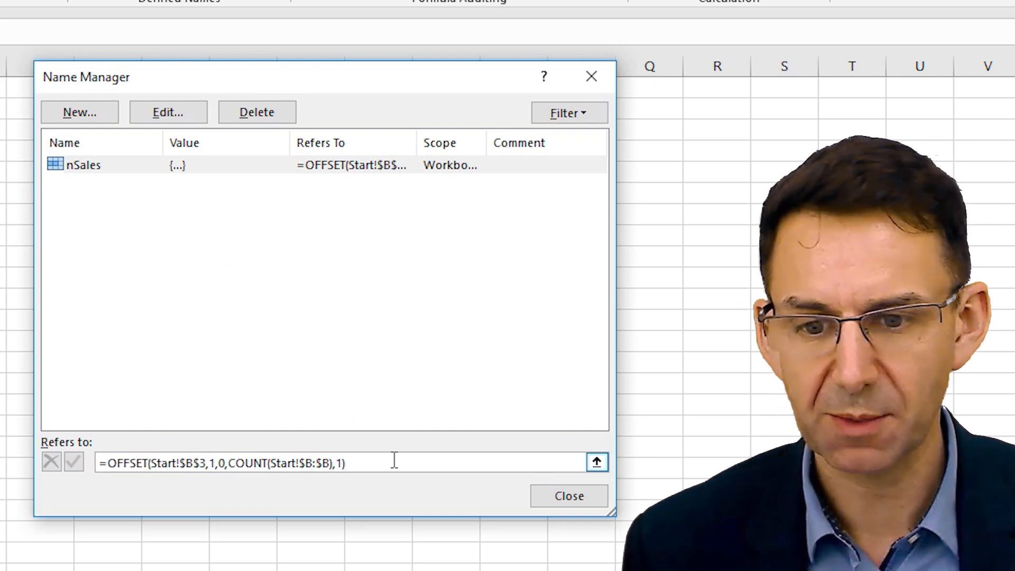
{"action": "left_click_drag", "start_coordinate": [392, 461], "coordinate": [74, 460]}
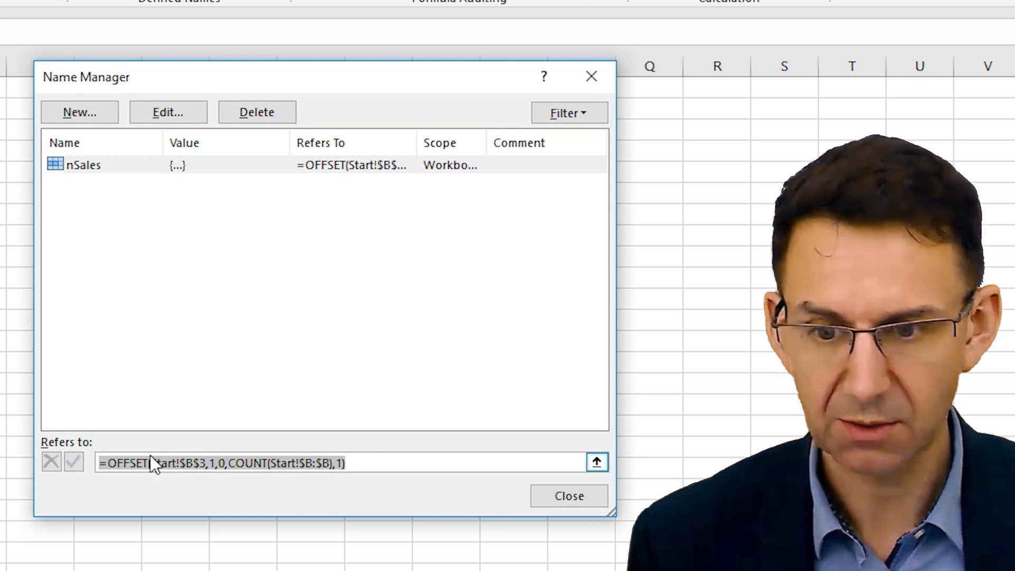
{"action": "key", "text": "ctrl+c"}
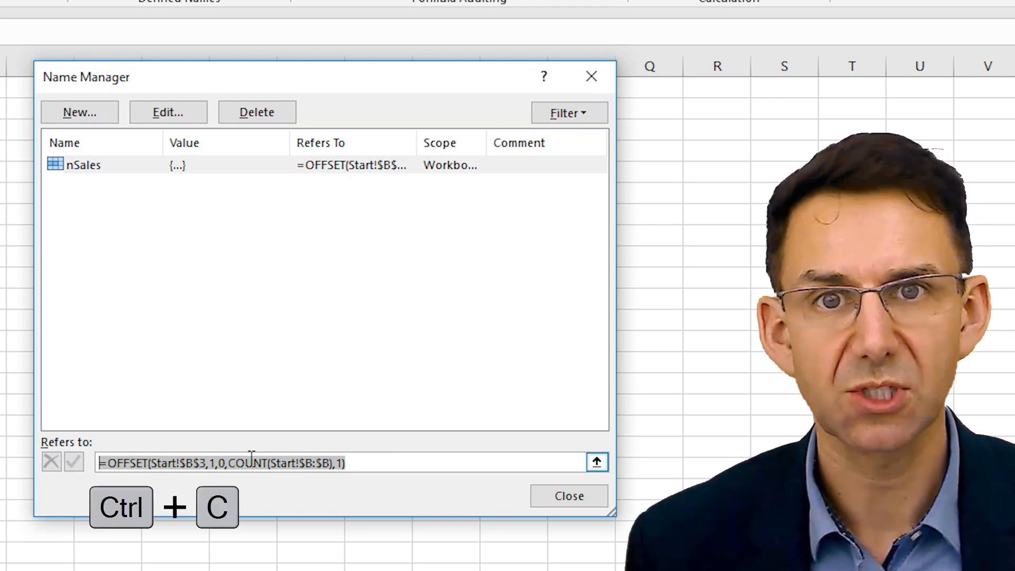
- Start a new workbook-scoped name called nProfit and make it refer to the copied OFFSET formula
{"action": "left_click", "coordinate": [81, 113]}
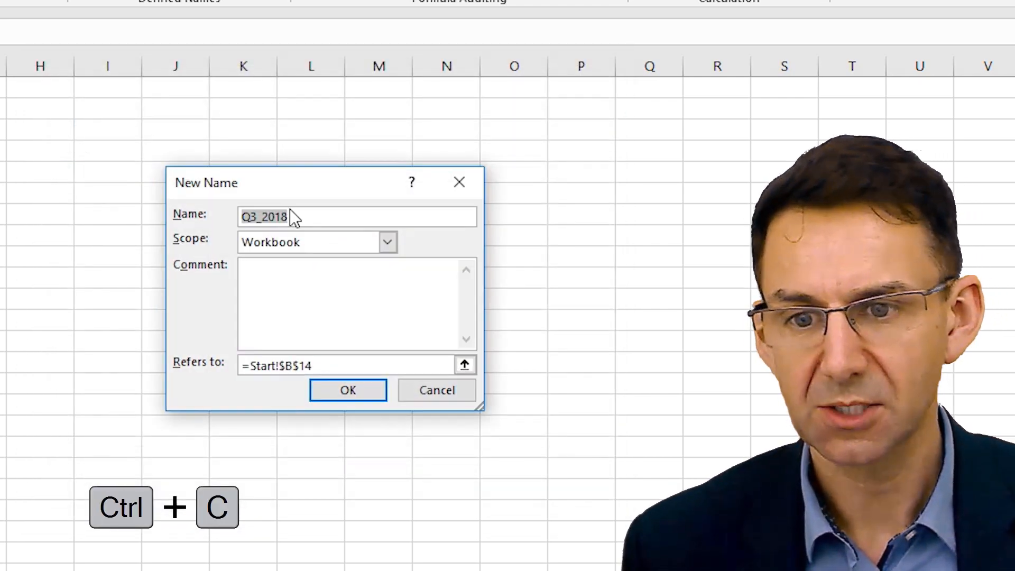
{"action": "type", "text": "nPro"}
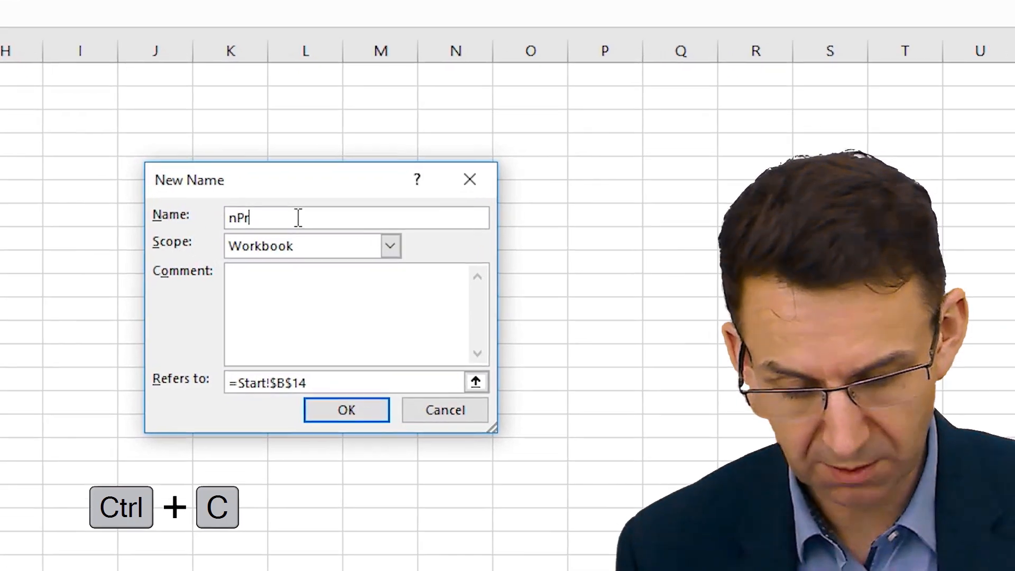
{"action": "type", "text": "fit"}
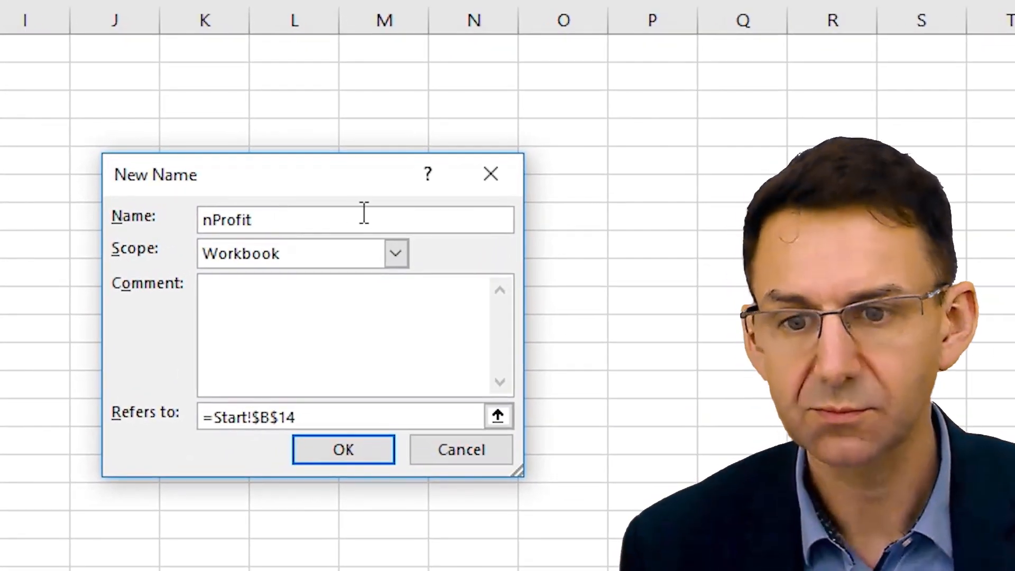
{"action": "key", "text": "alt+r"}
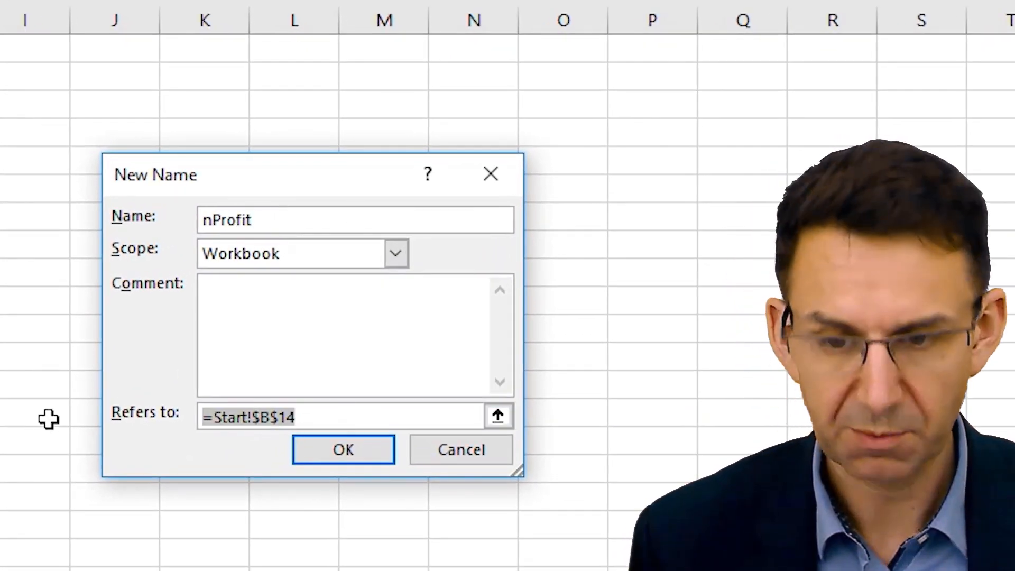
{"action": "key", "text": "ctrl+v"}
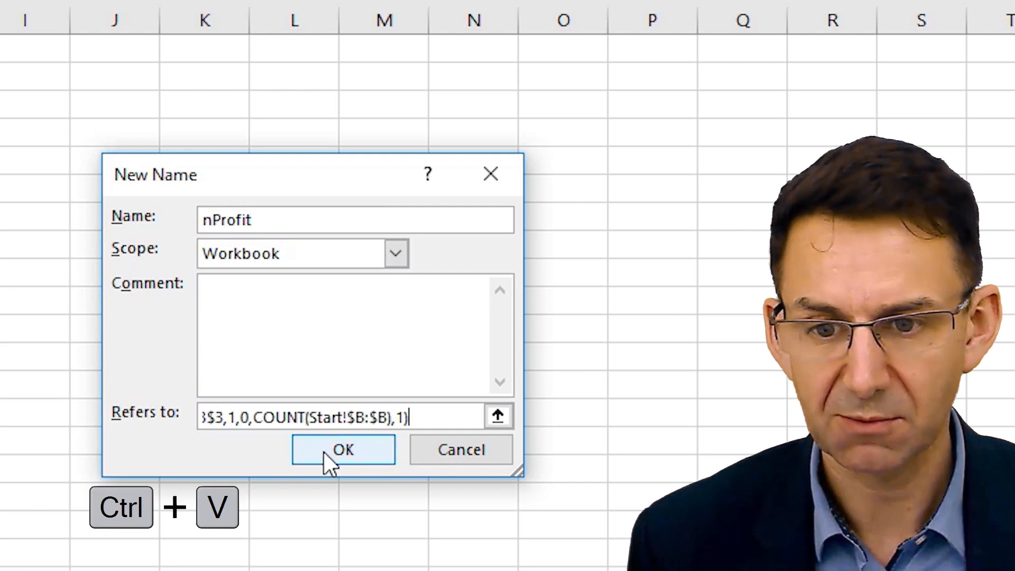
- Try column c for the first column reference inside the nProfit formula's COUNT, and restore it to B
{"action": "left_click", "coordinate": [367, 417]}
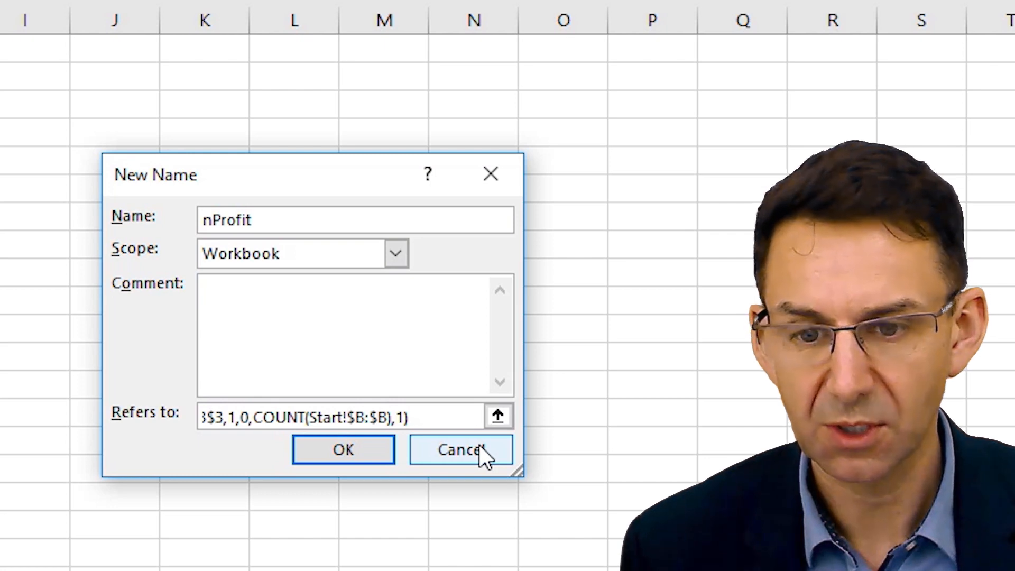
{"action": "key", "text": "BackSpace"}
{"action": "type", "text": "c"}
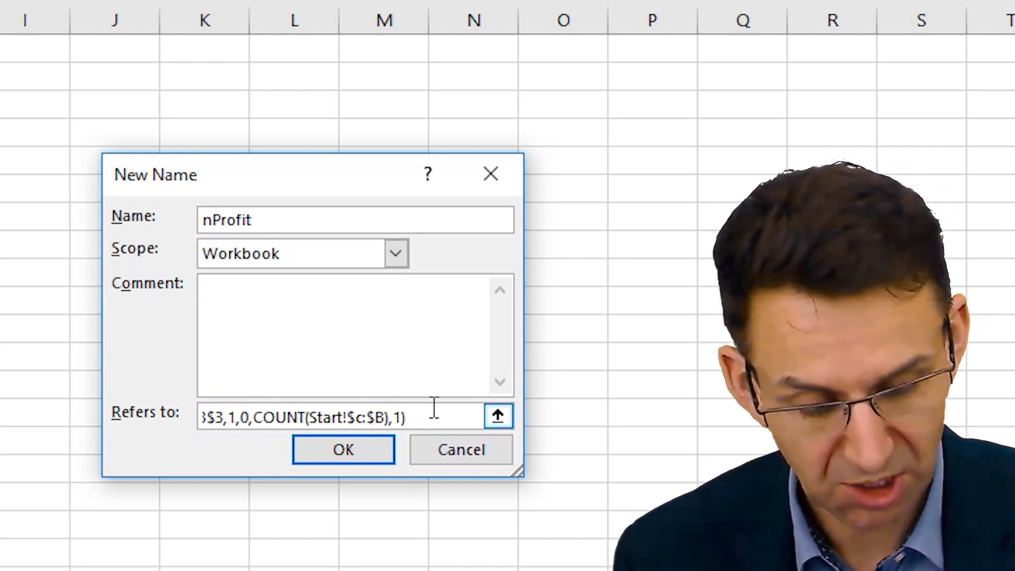
{"action": "key", "text": "BackSpace"}
{"action": "type", "text": "B"}
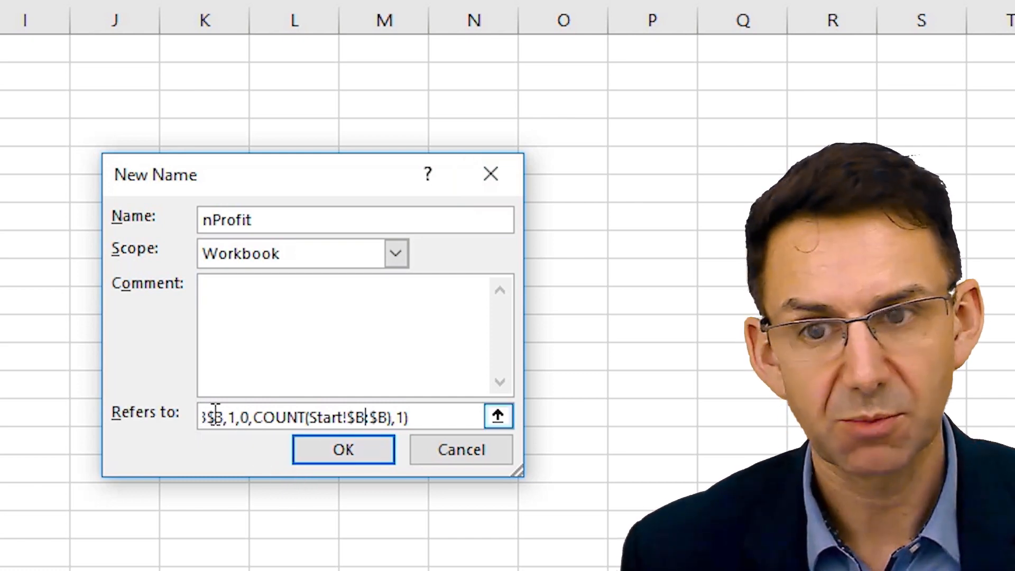
- Change the nProfit formula's starting cell to Start!$C$3, save the name, and check the range it covers
{"action": "left_click_drag", "start_coordinate": [210, 415], "coordinate": [194, 414]}
{"action": "left_click", "coordinate": [321, 420]}
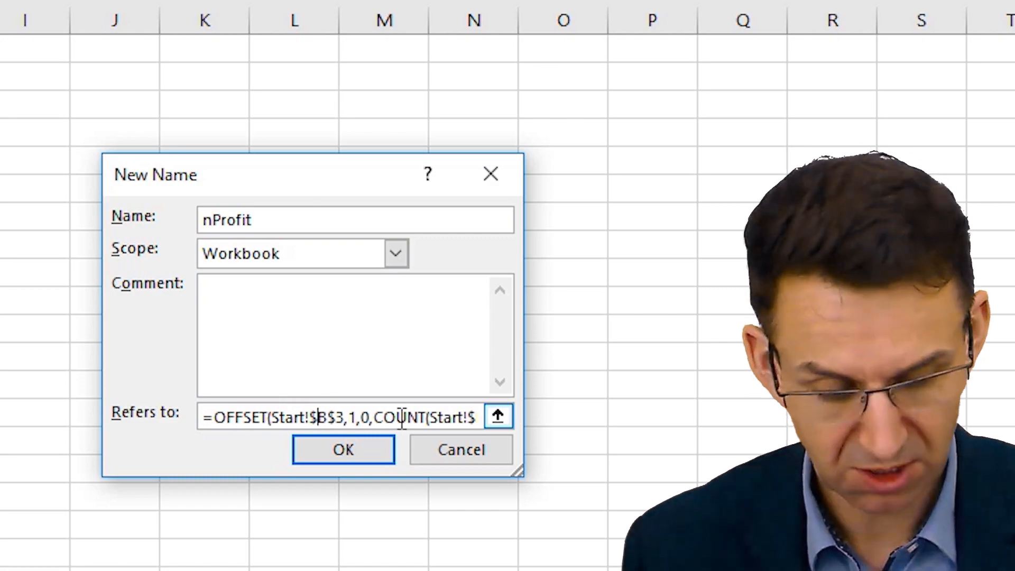
{"action": "key", "text": "Delete"}
{"action": "type", "text": "C"}
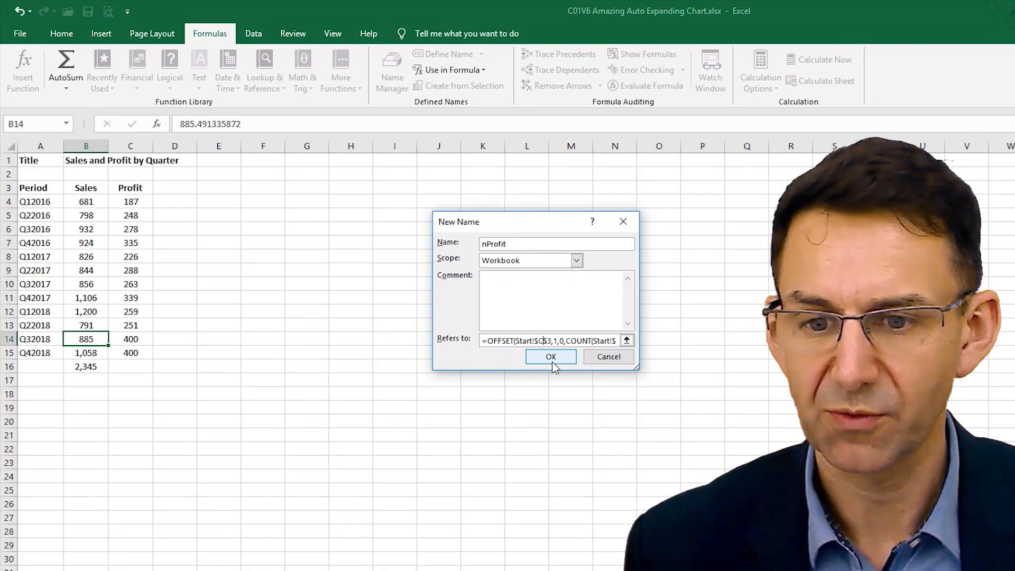
{"action": "left_click", "coordinate": [455, 400]}
{"action": "left_click", "coordinate": [573, 404]}
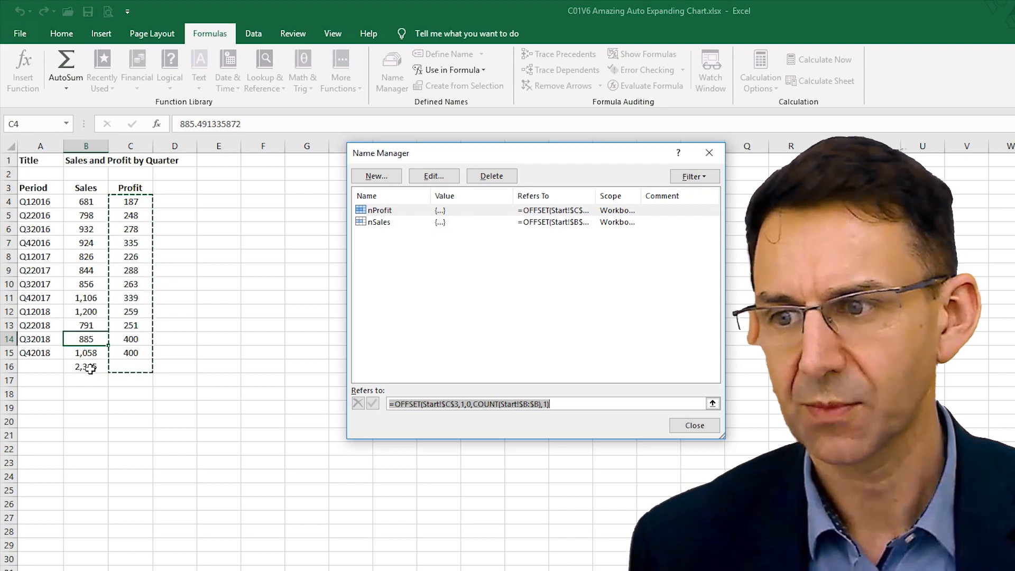
- Start a new workbook-scoped name called nPeriod and replace its reference with the copied OFFSET formula
{"action": "left_click", "coordinate": [376, 176]}
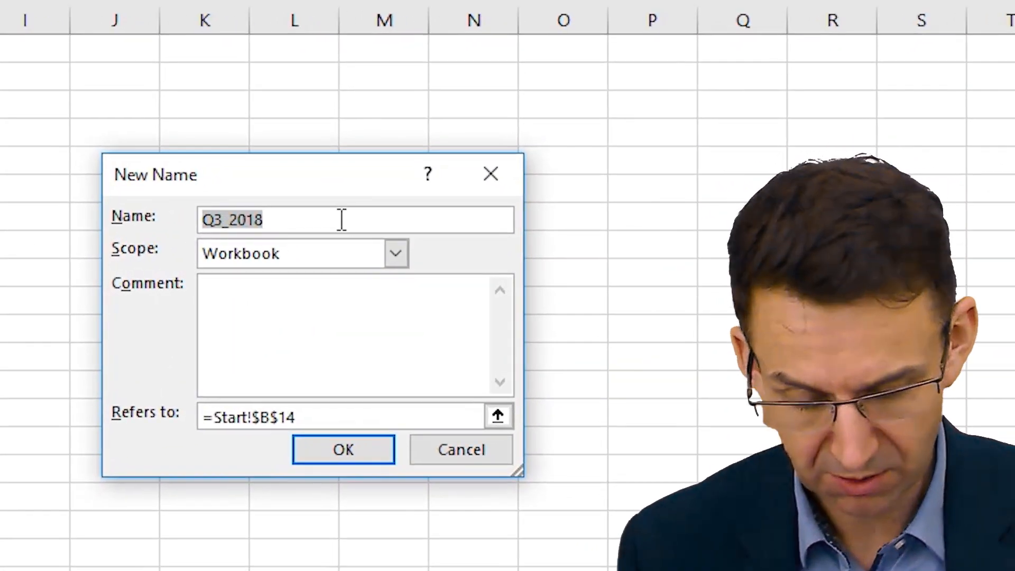
{"action": "type", "text": "nPeriod"}
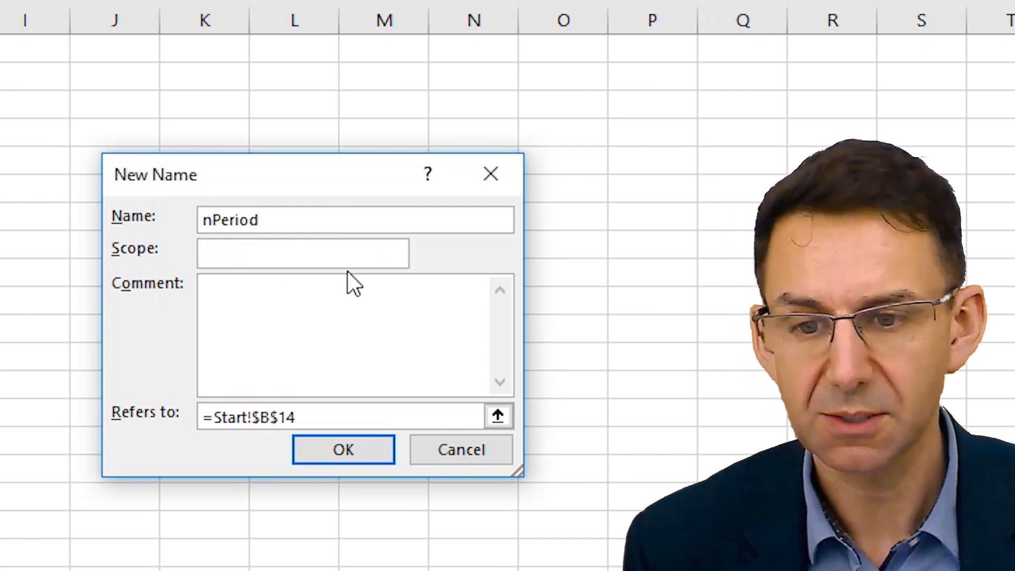
{"action": "left_click_drag", "start_coordinate": [328, 423], "coordinate": [168, 421]}
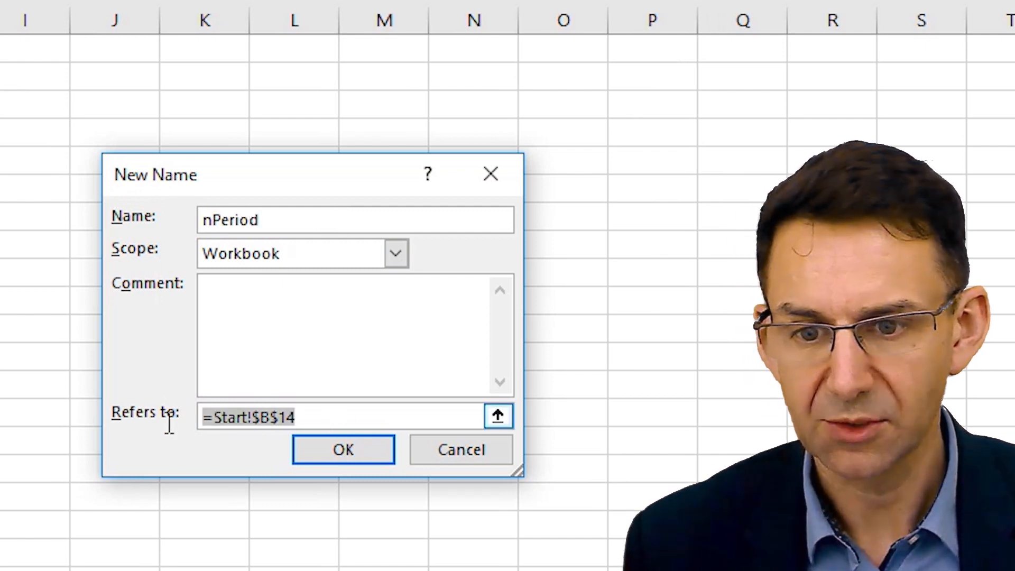
{"action": "key", "text": "ctrl+v"}
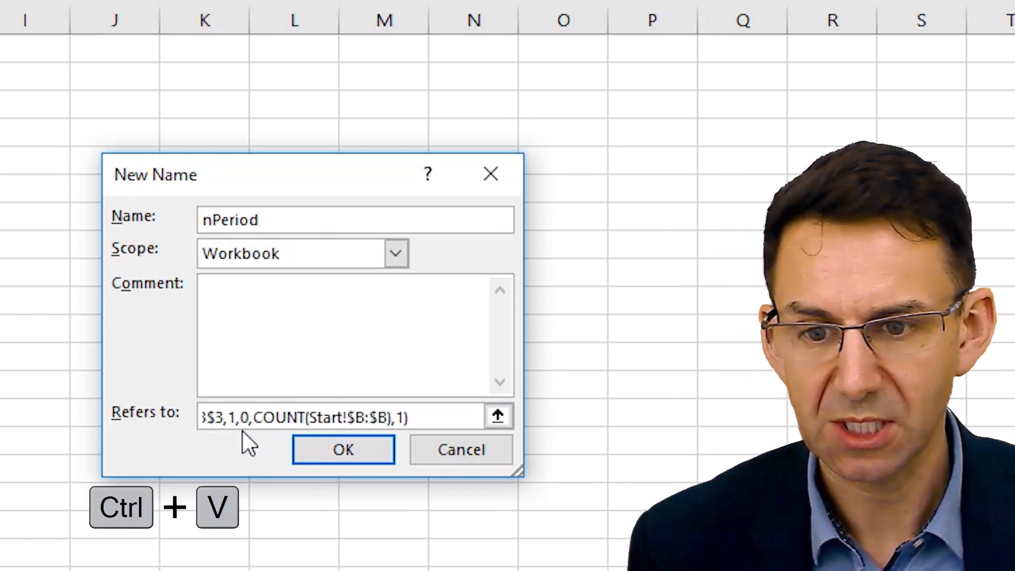
- Change the nPeriod formula's starting cell to Start!$A$3, keeping the COUNT on column B, and save the name
{"action": "left_click_drag", "start_coordinate": [210, 420], "coordinate": [177, 420]}
{"action": "left_click", "coordinate": [322, 420]}
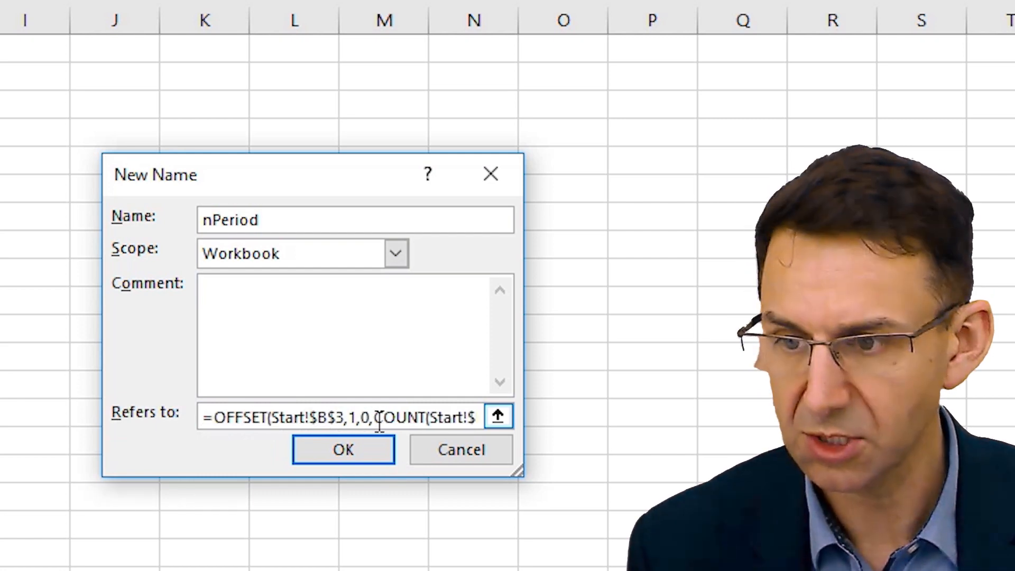
{"action": "key", "text": "Delete"}
{"action": "type", "text": "A"}
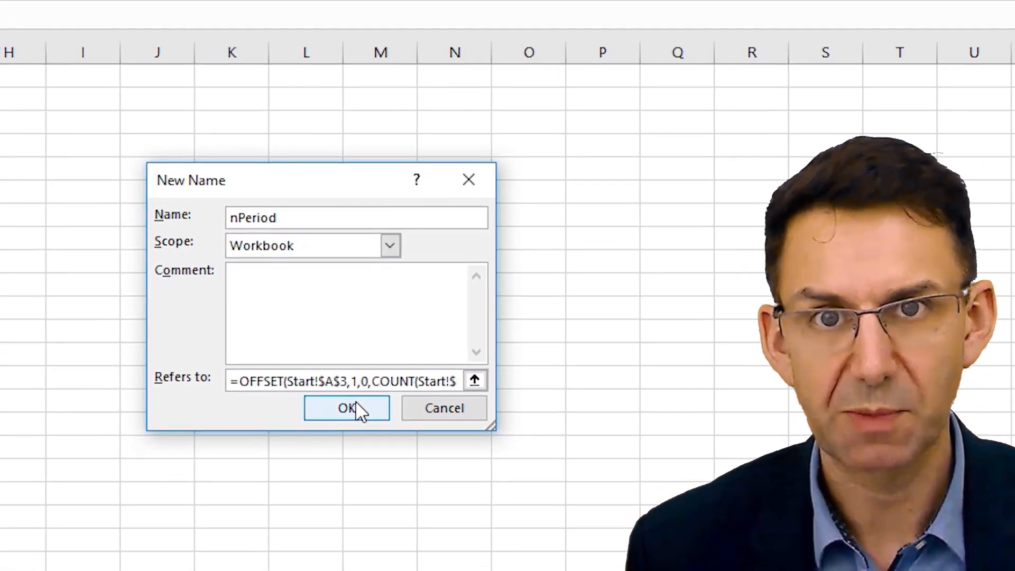
{"action": "left_click", "coordinate": [352, 449]}
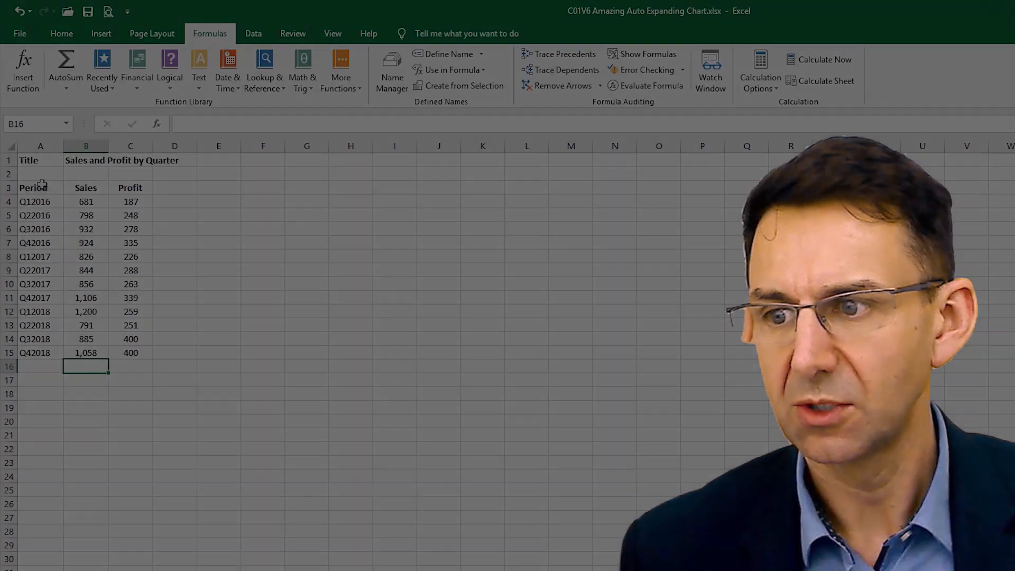
- Insert a default column chart from A3:C15 and move it next to the data, starting at about E3
{"action": "left_click_drag", "start_coordinate": [31, 187], "coordinate": [114, 350]}
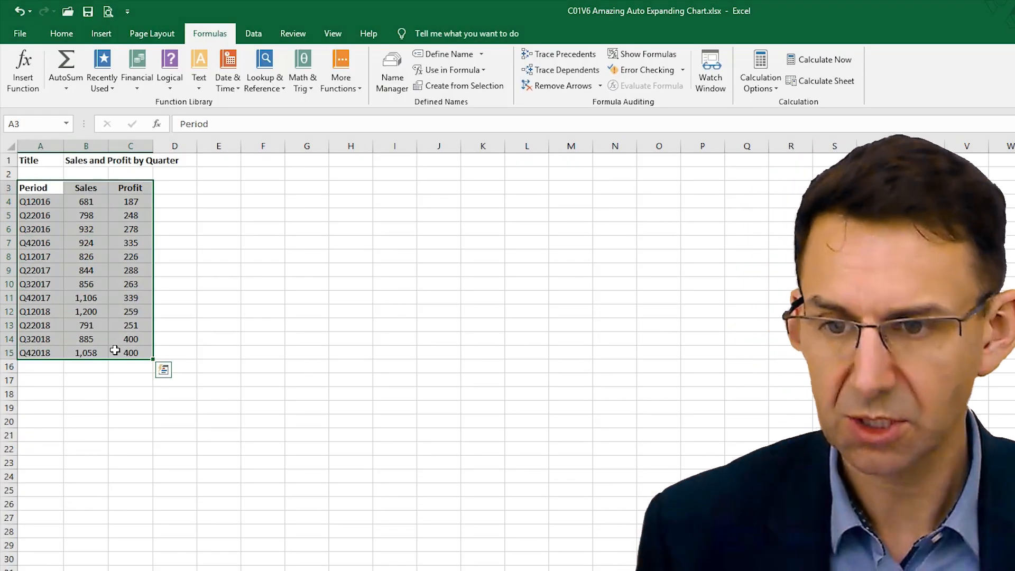
{"action": "key", "text": "alt+F1"}
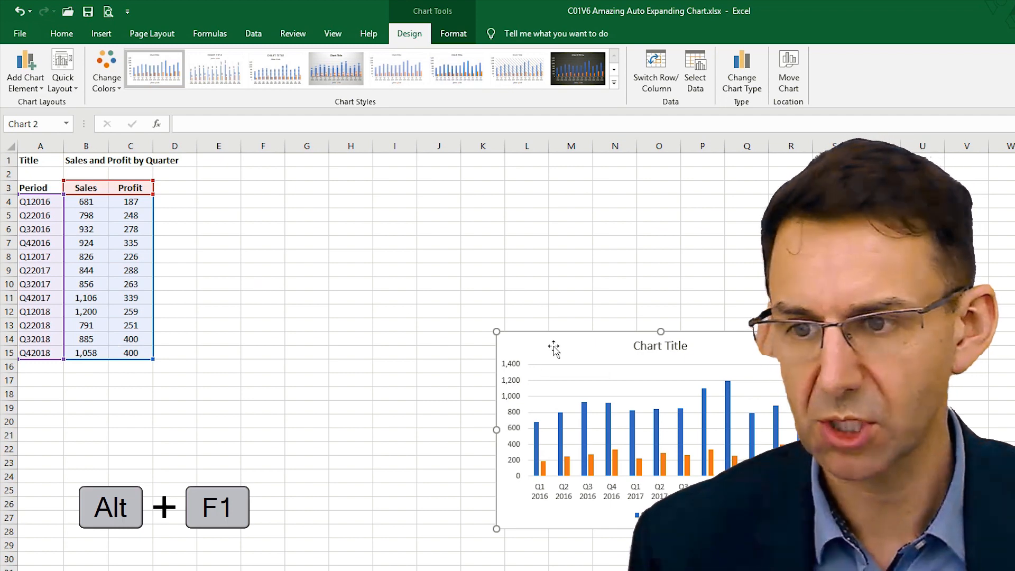
{"action": "left_click_drag", "start_coordinate": [553, 349], "coordinate": [260, 199]}
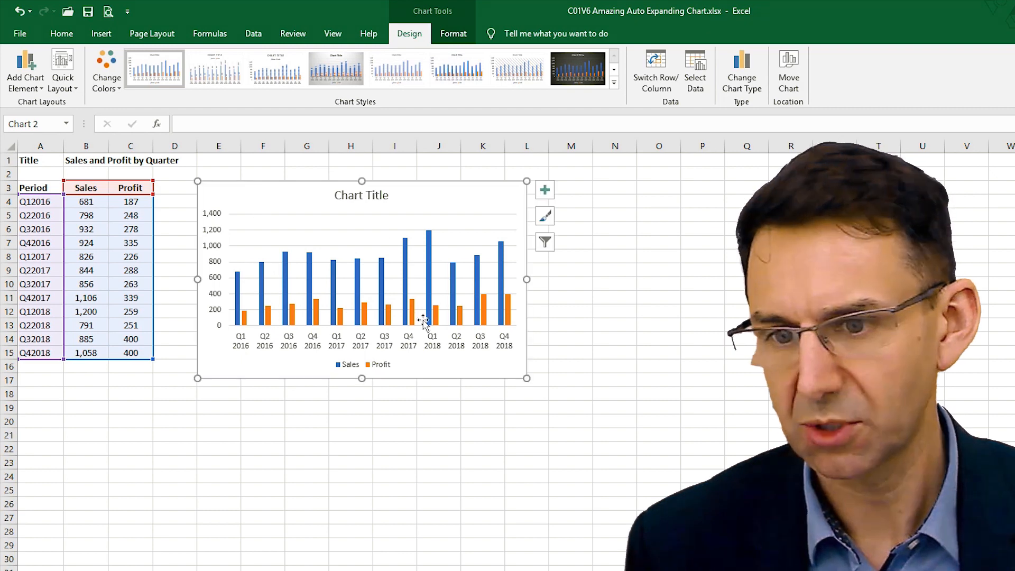
- Enlarge the chart to cover about E3:O24 and deselect it
{"action": "left_click_drag", "start_coordinate": [527, 378], "coordinate": [685, 487]}
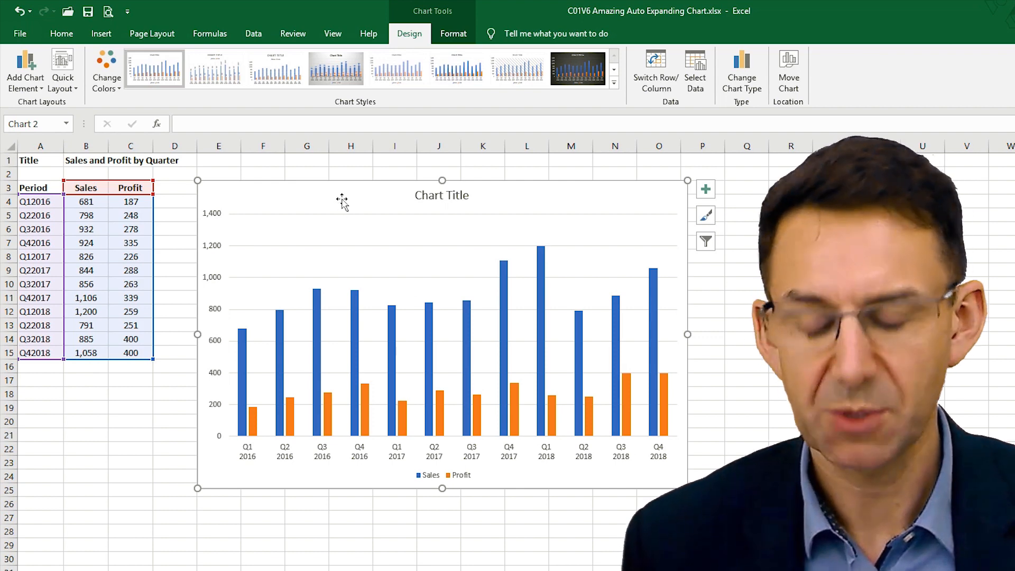
{"action": "mouse_move", "coordinate": [360, 200]}
{"action": "left_mouse_down"}
{"action": "mouse_move", "coordinate": [437, 240]}
{"action": "mouse_move", "coordinate": [345, 198]}
{"action": "left_mouse_up"}
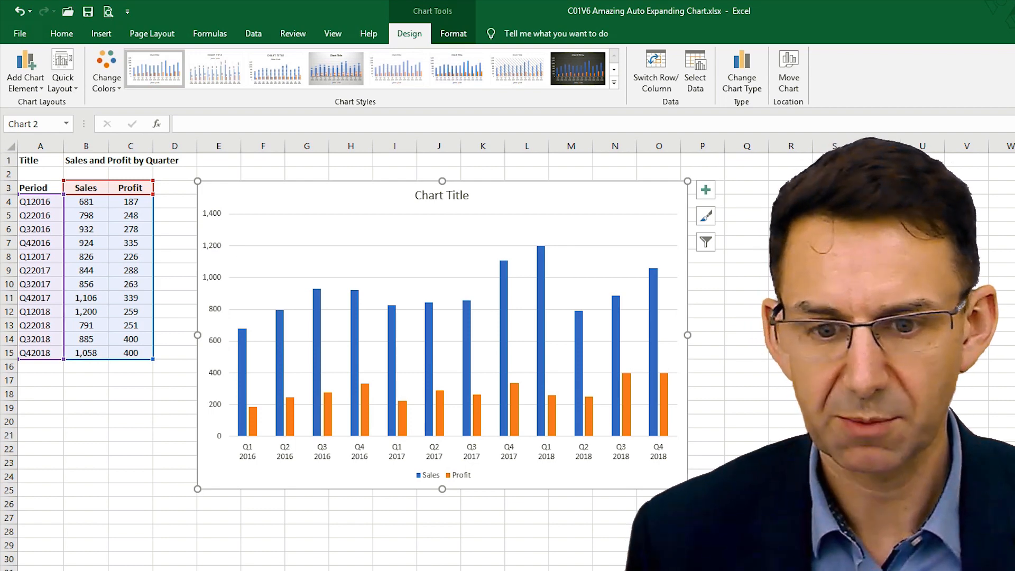
{"action": "left_click_drag", "start_coordinate": [687, 489], "coordinate": [680, 481]}
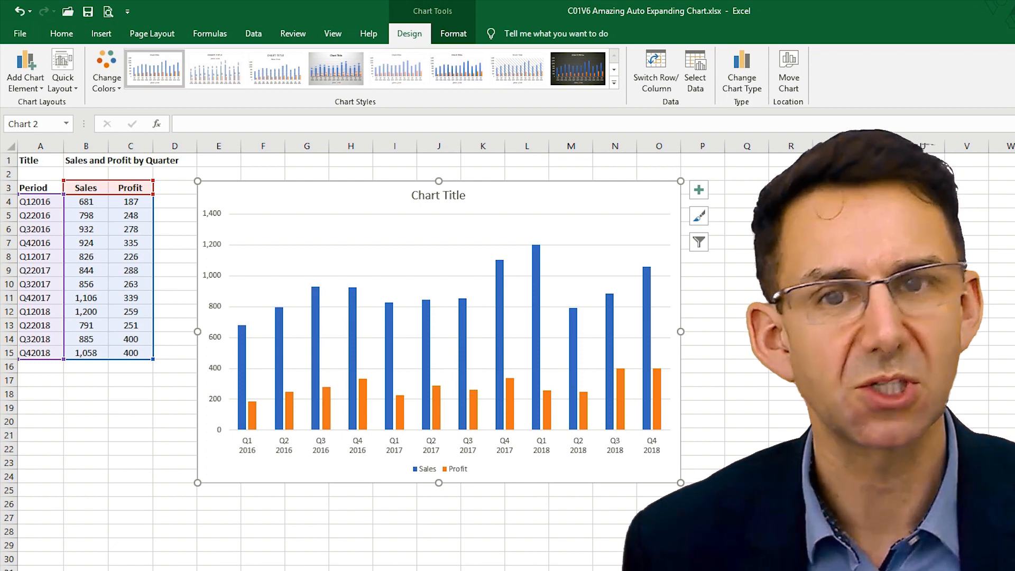
{"action": "left_click", "coordinate": [396, 517]}
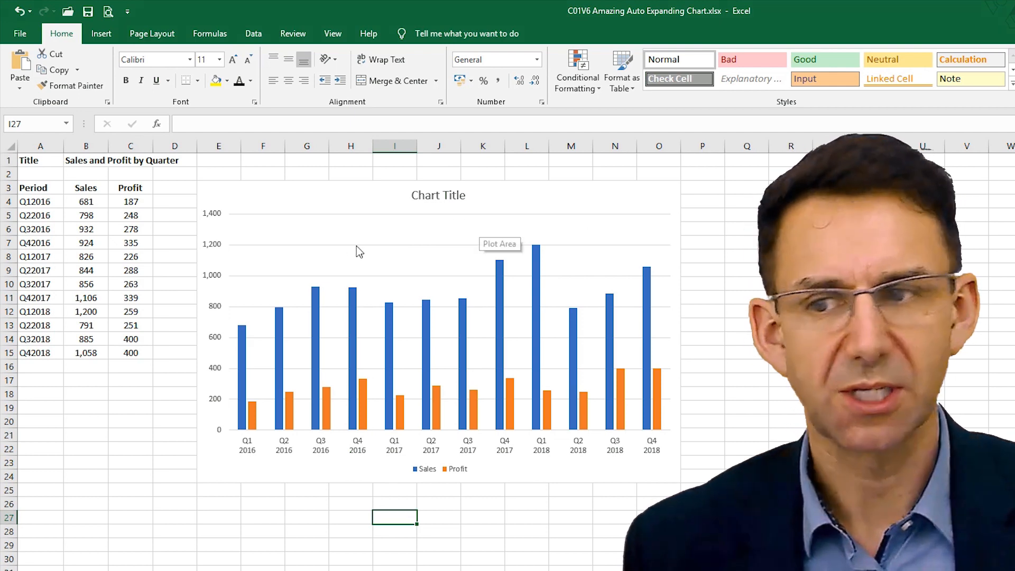
- Enter 456 in B16 below the Sales data to test whether the chart expands
{"action": "left_click", "coordinate": [91, 368]}
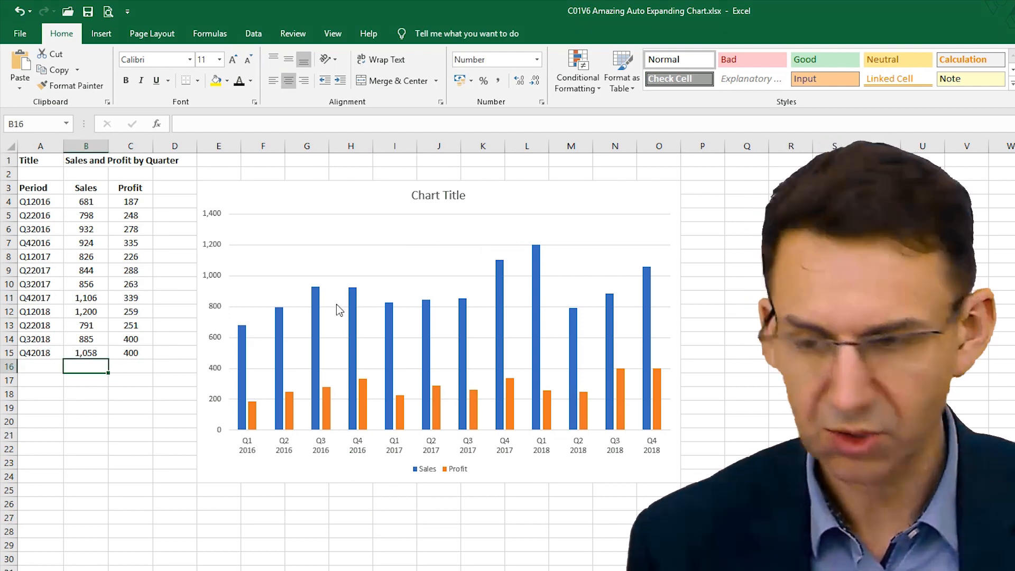
{"action": "type", "text": "456"}
{"action": "key", "text": "Return"}
{"action": "key", "text": "Up"}
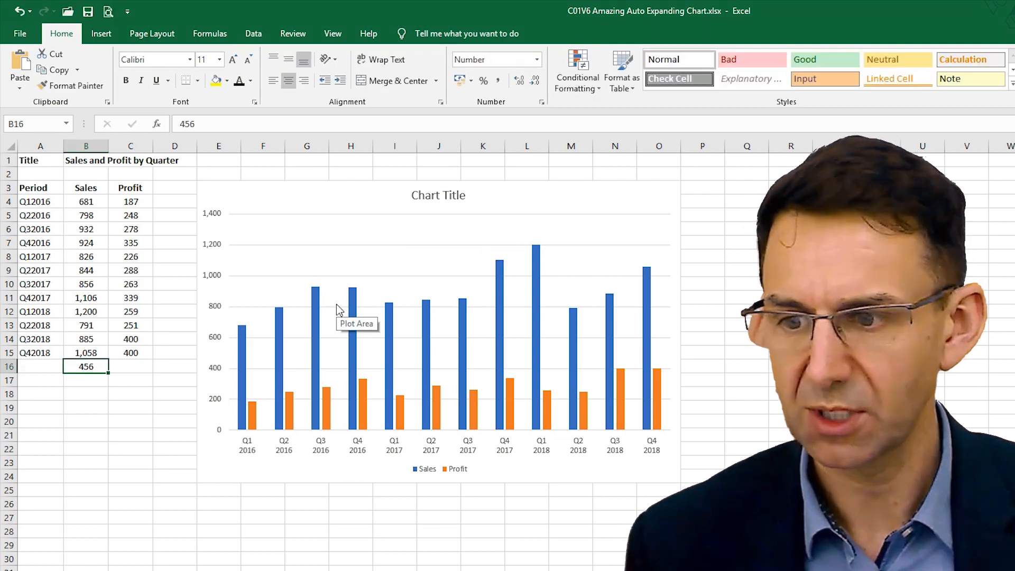
- Clear the test value from B16 and set the chart's Sales series values to =Start!nSales
{"action": "key", "text": "Delete"}
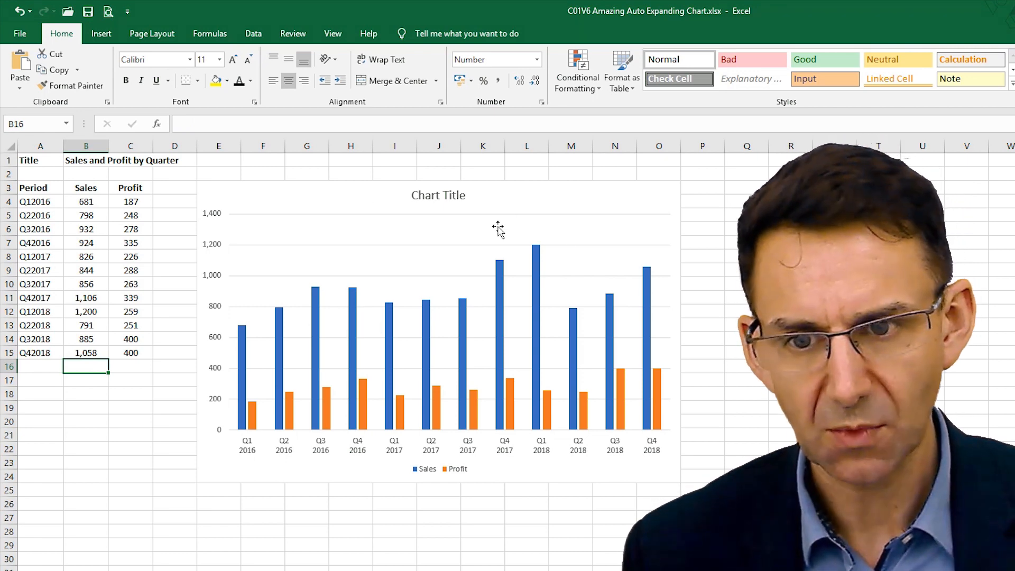
{"action": "left_click", "coordinate": [497, 228]}
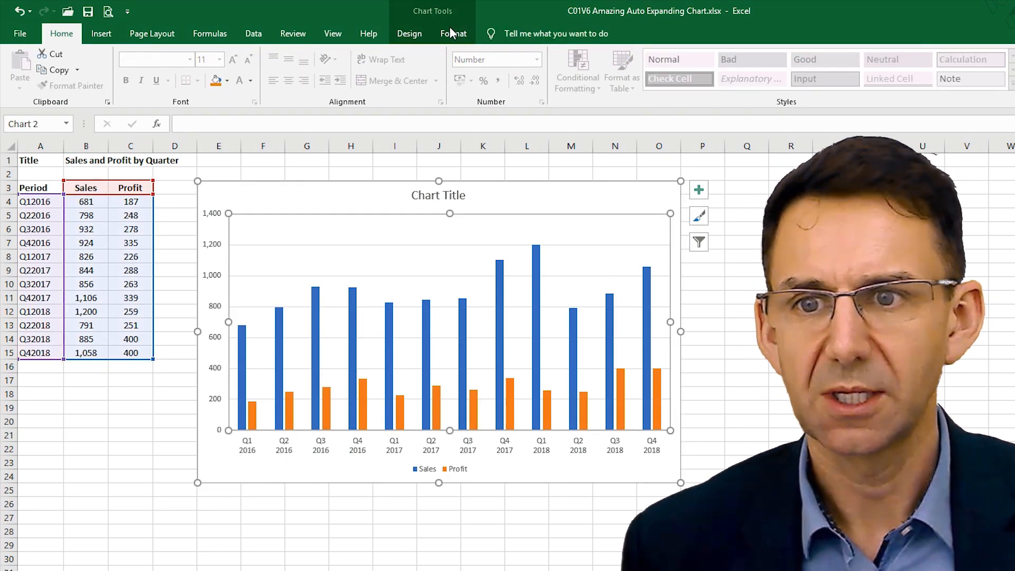
{"action": "left_click", "coordinate": [407, 34]}
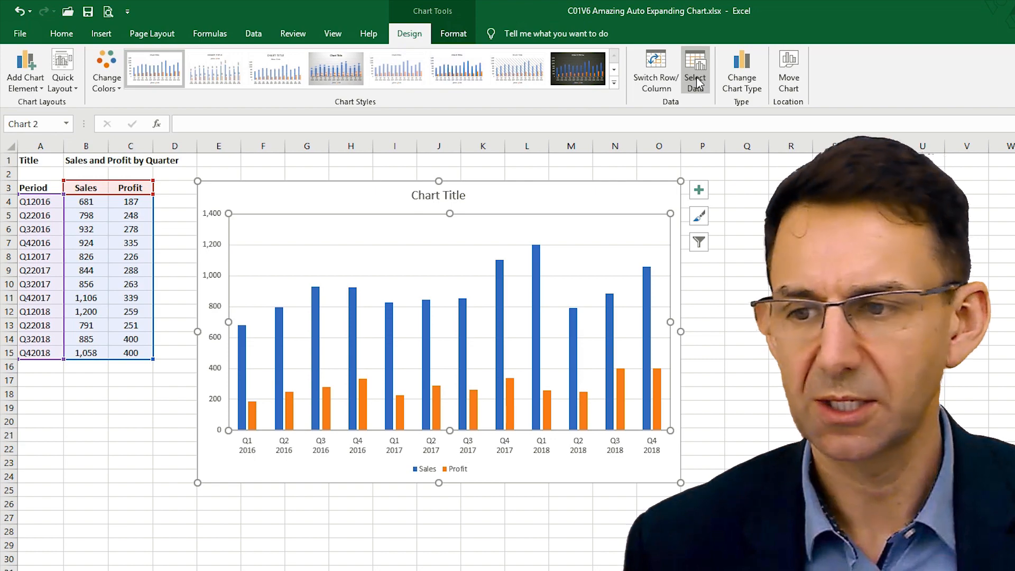
{"action": "left_click", "coordinate": [695, 79]}
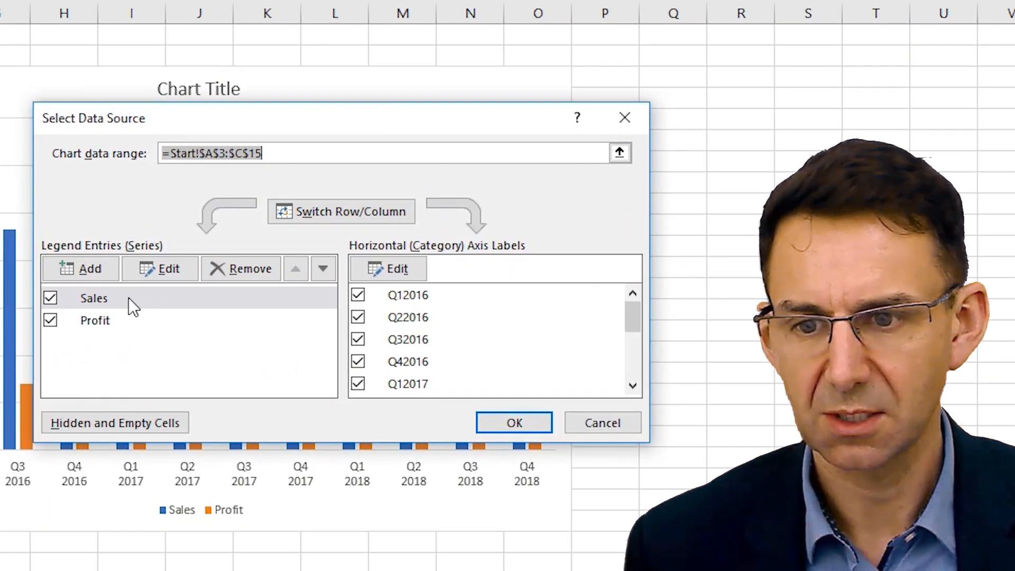
{"action": "left_click", "coordinate": [128, 297]}
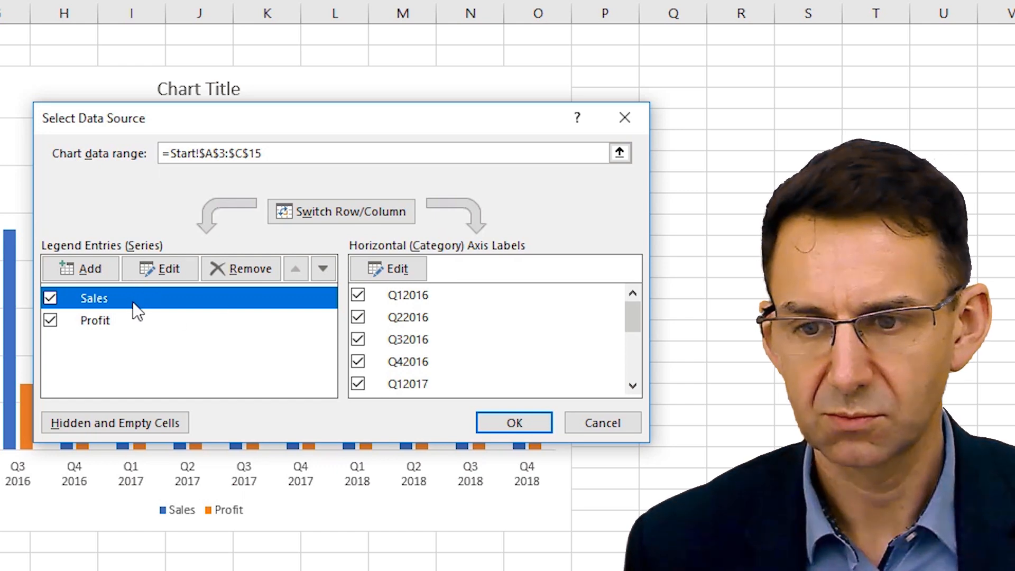
{"action": "left_click", "coordinate": [169, 276]}
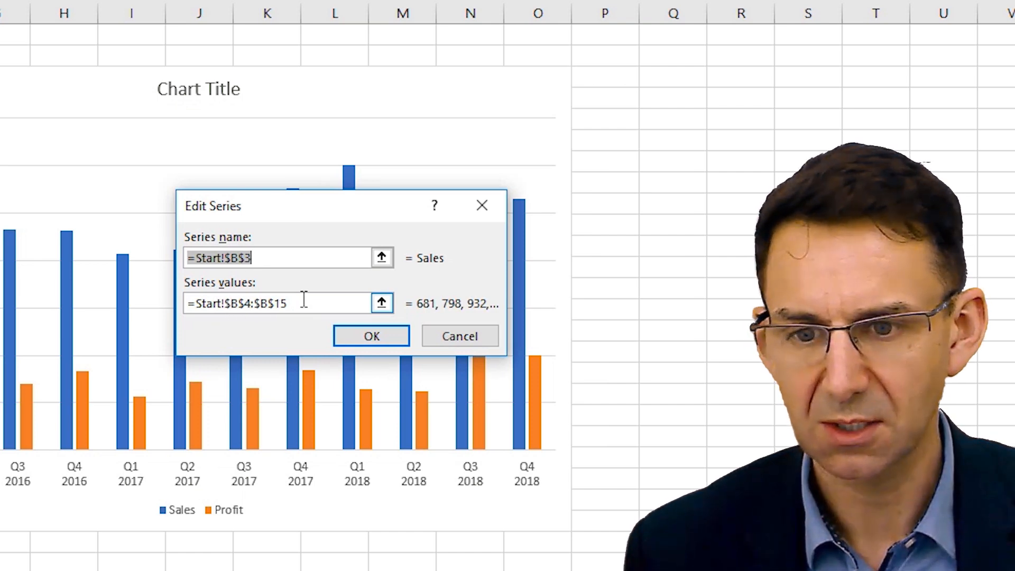
{"action": "left_click_drag", "start_coordinate": [225, 303], "coordinate": [274, 303]}
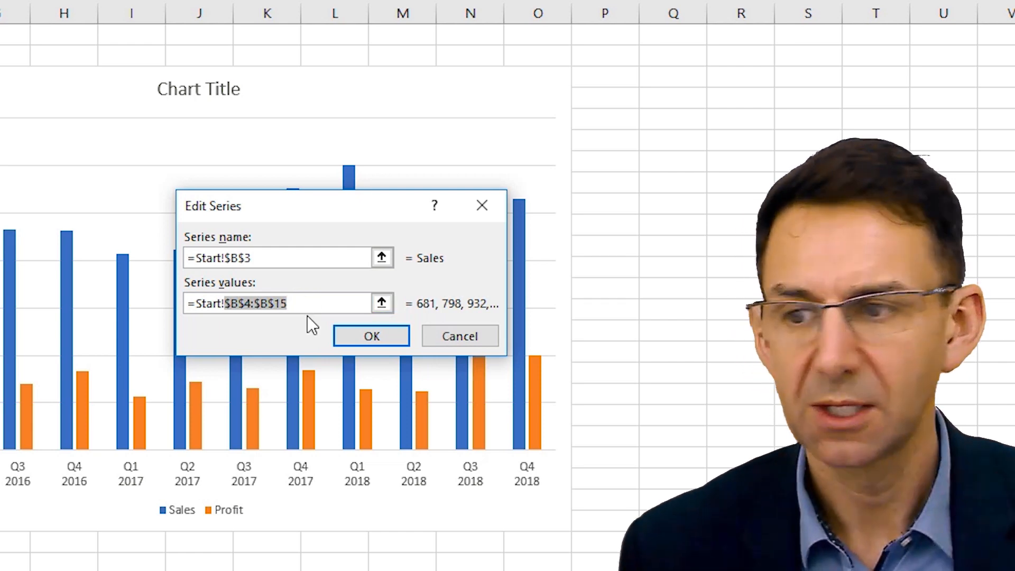
{"action": "type", "text": "nSales"}
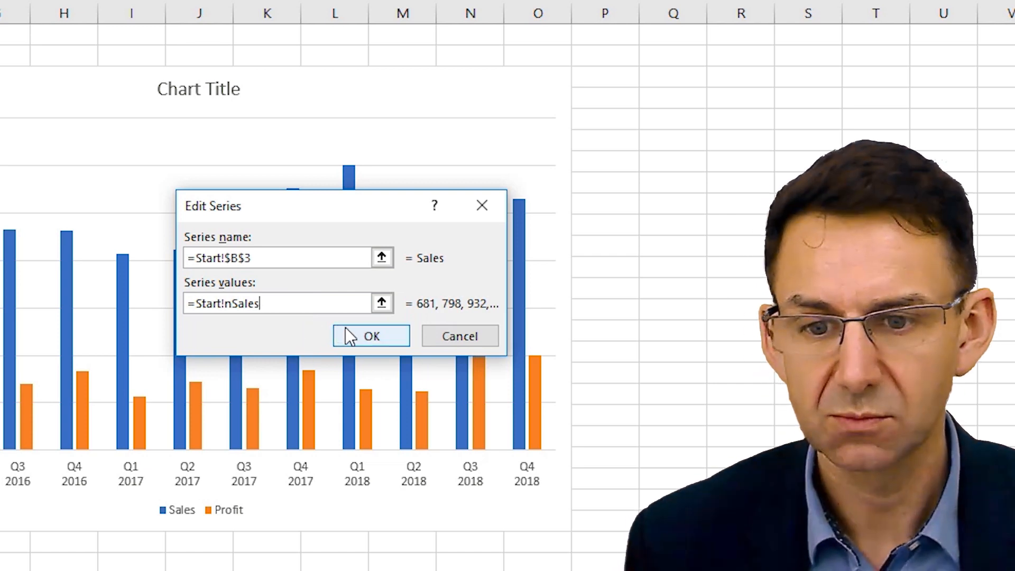
{"action": "left_click", "coordinate": [349, 332]}
- Set the chart's Profit series values to =Start!nProfit
{"action": "left_click", "coordinate": [107, 320]}
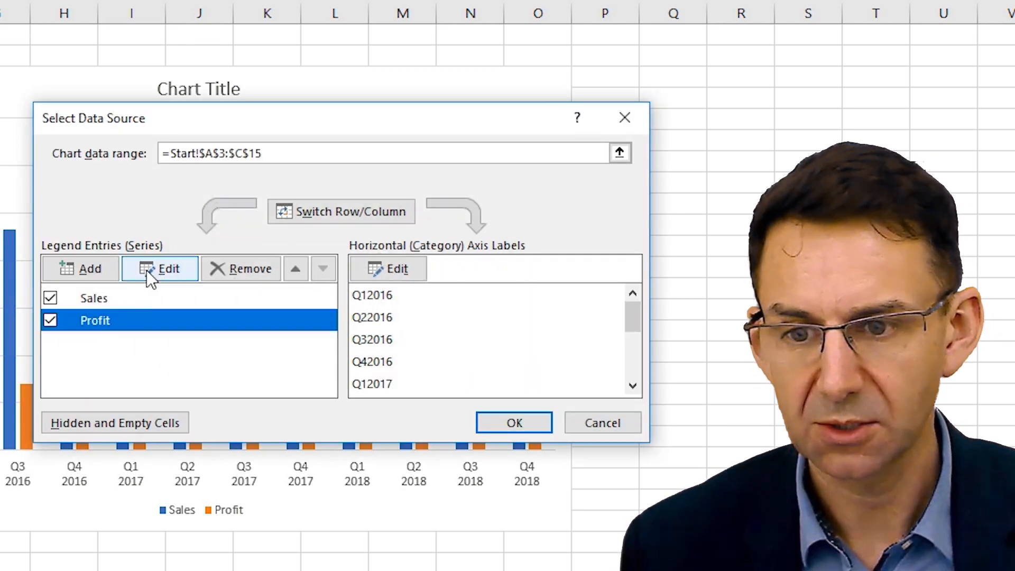
{"action": "left_click", "coordinate": [147, 269]}
{"action": "left_click_drag", "start_coordinate": [227, 306], "coordinate": [304, 305]}
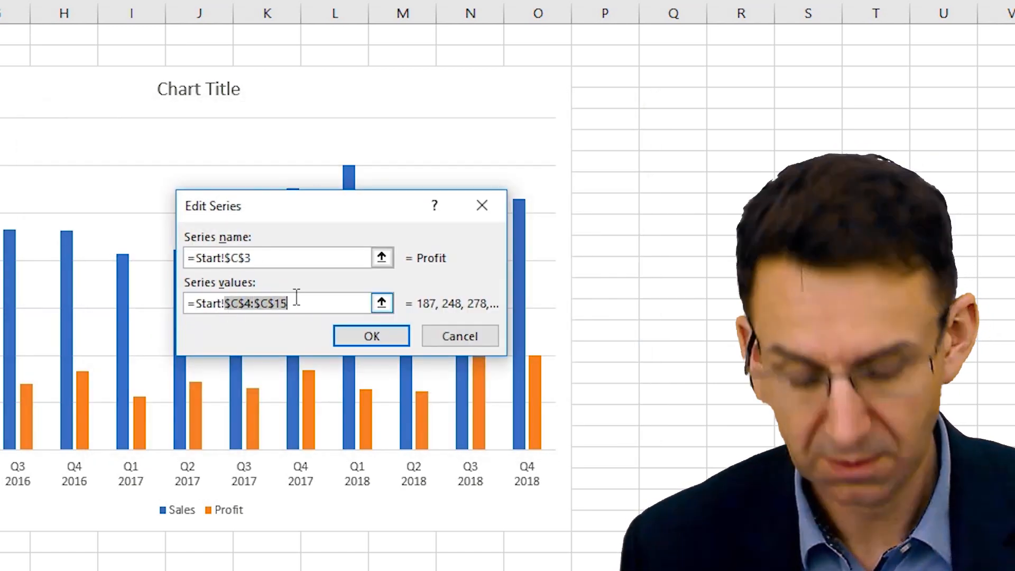
{"action": "type", "text": "nProfit"}
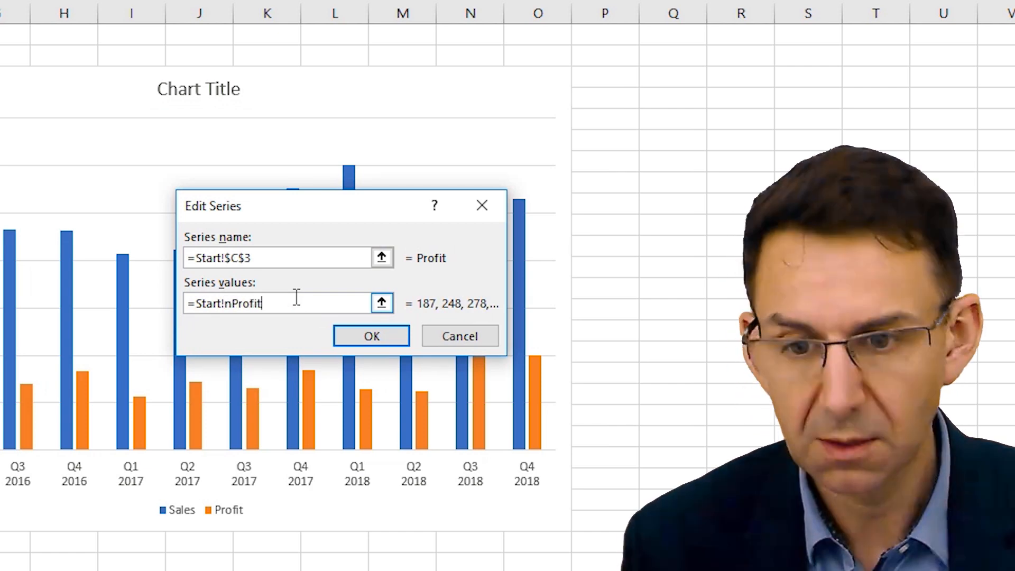
{"action": "left_click", "coordinate": [386, 341]}
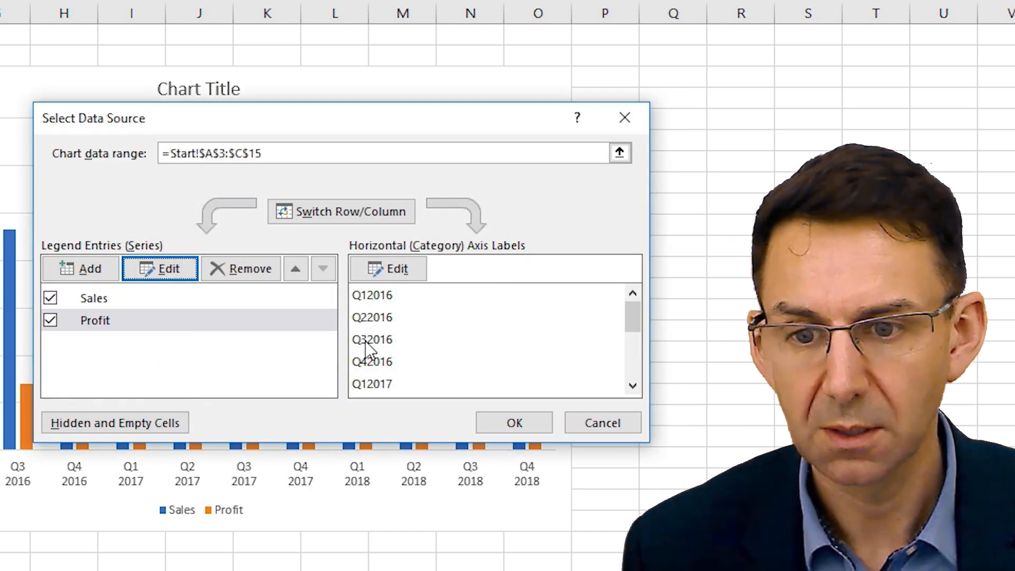
- Set the horizontal axis label range to =Start!nPeriod and apply the chart's data source changes
{"action": "left_click", "coordinate": [394, 269]}
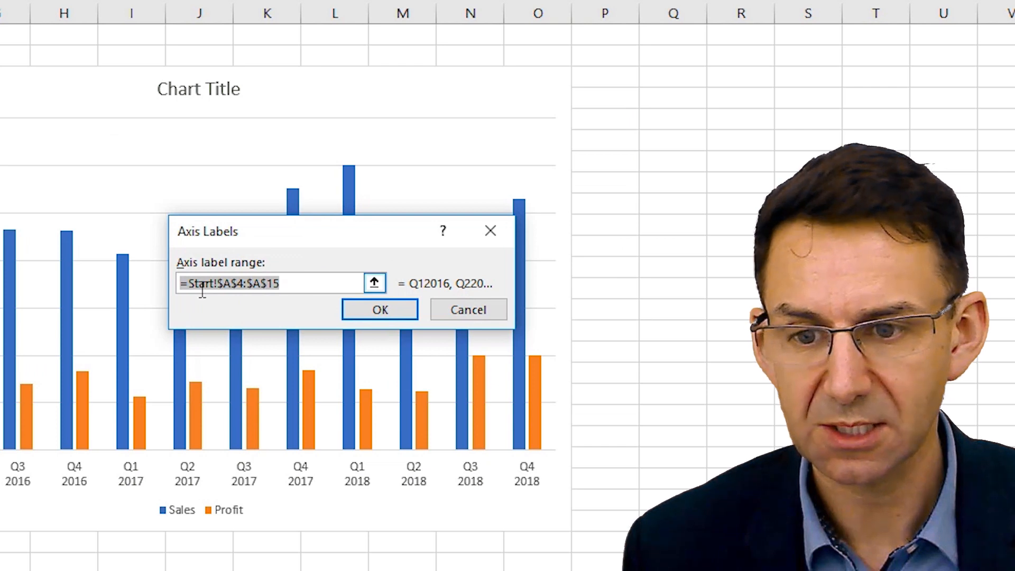
{"action": "left_click_drag", "start_coordinate": [218, 284], "coordinate": [300, 283]}
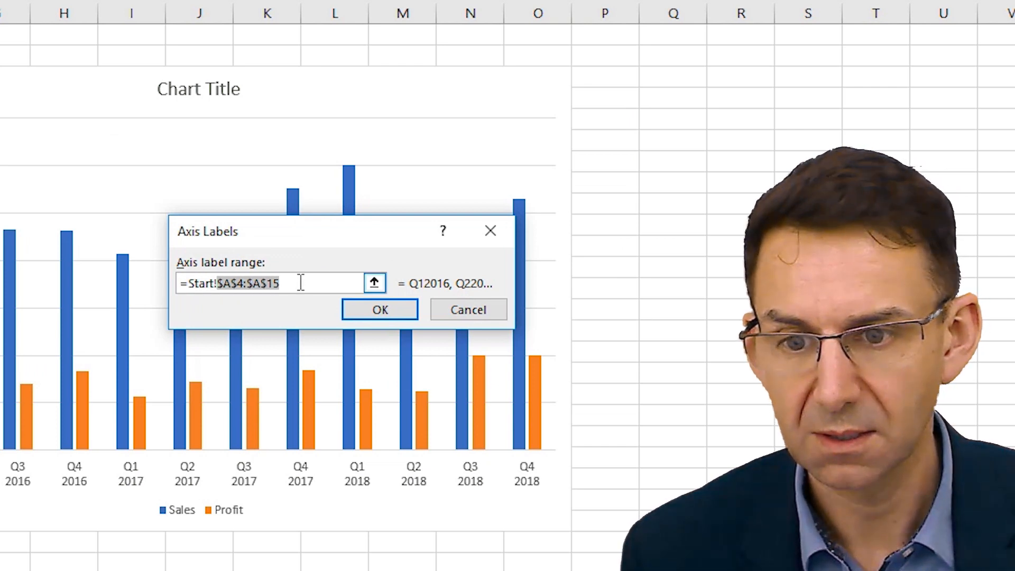
{"action": "type", "text": "nPeriod"}
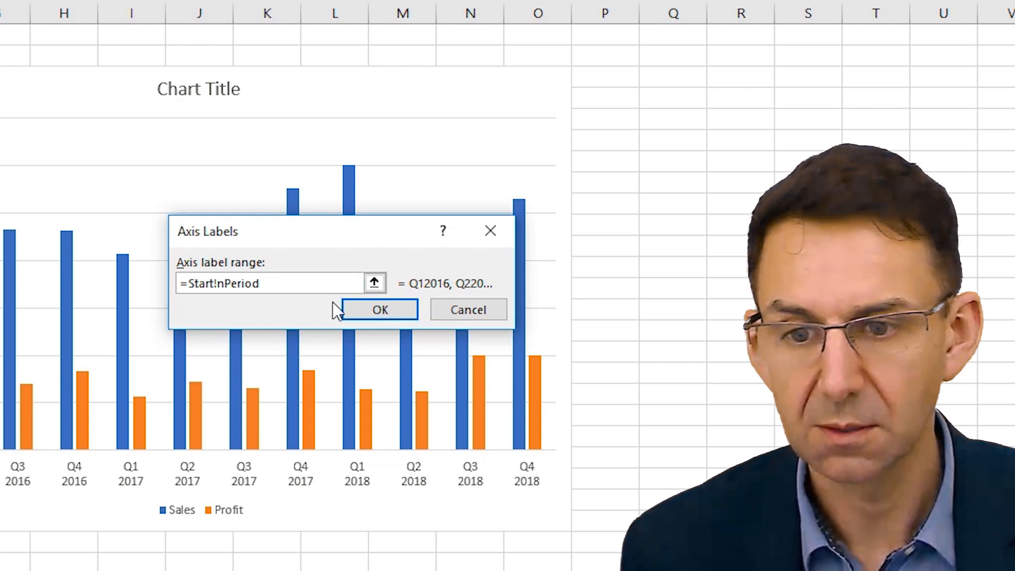
{"action": "left_click", "coordinate": [374, 309]}
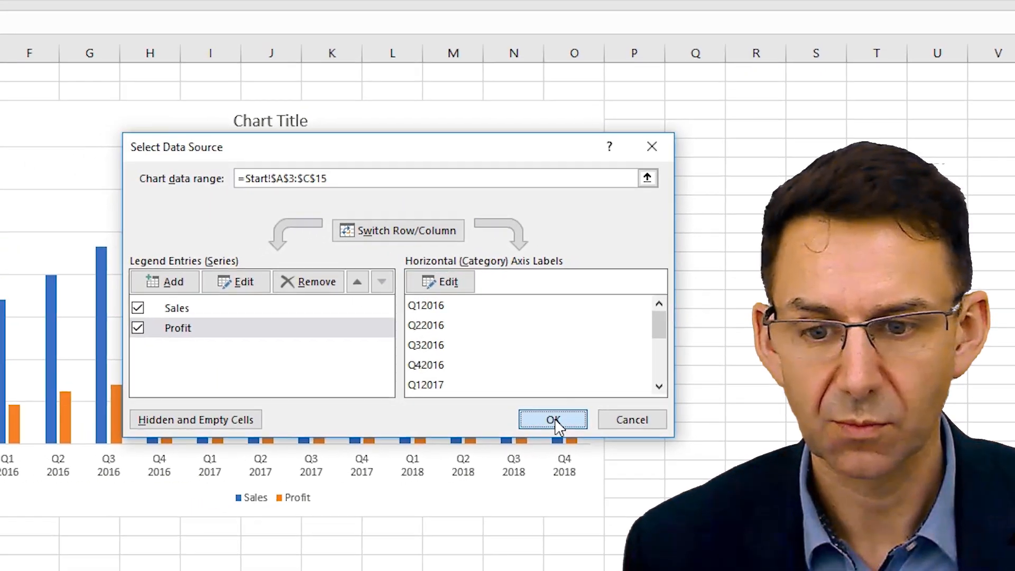
{"action": "left_click", "coordinate": [514, 422]}
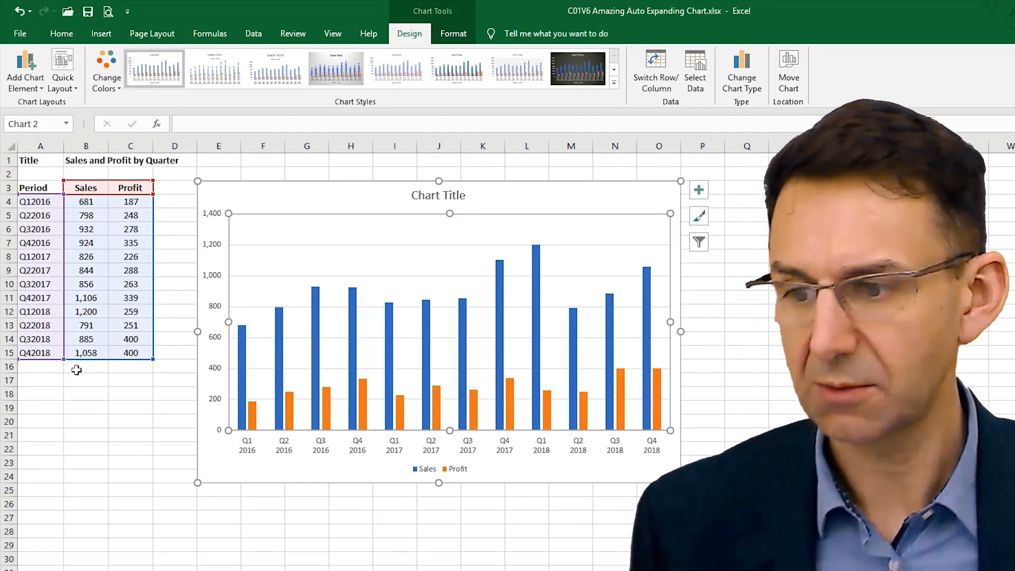
- Add a new data row below Q42018 with 1235 for Sales in B16 and 450 for Profit in C16
{"action": "left_click", "coordinate": [77, 367]}
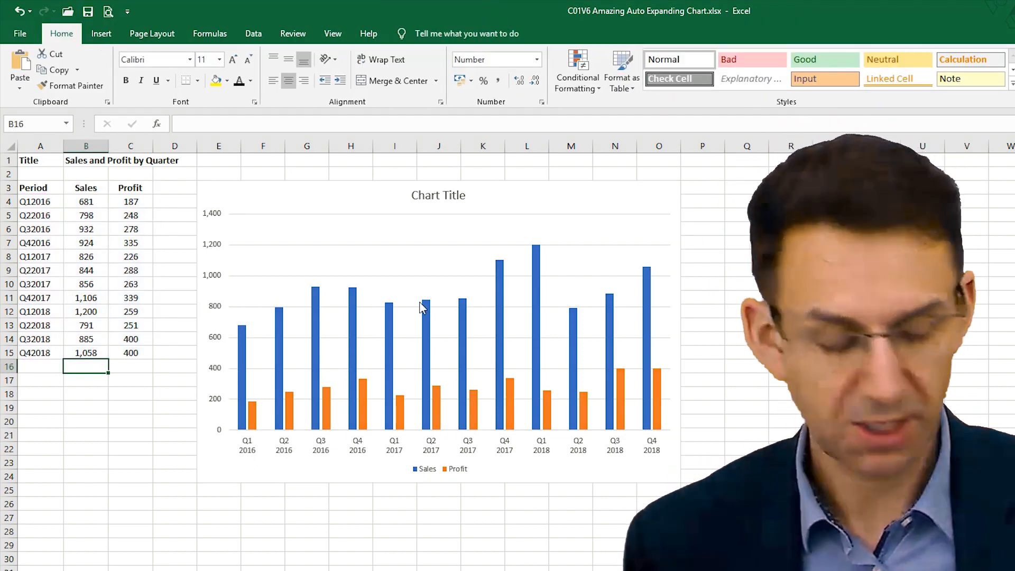
{"action": "type", "text": "1235"}
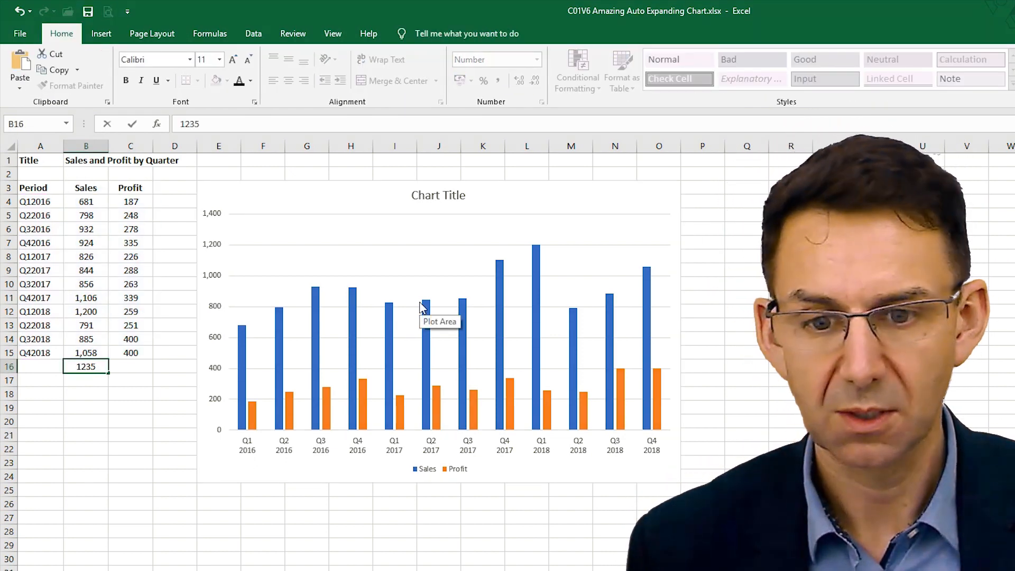
{"action": "key", "text": "Return"}
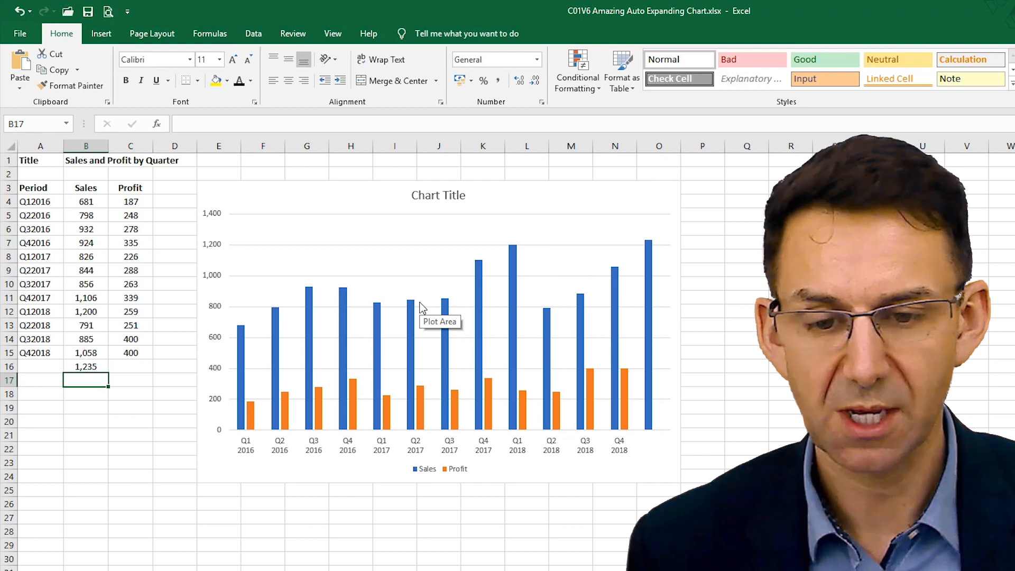
{"action": "key", "text": "Up"}
{"action": "key", "text": "Right"}
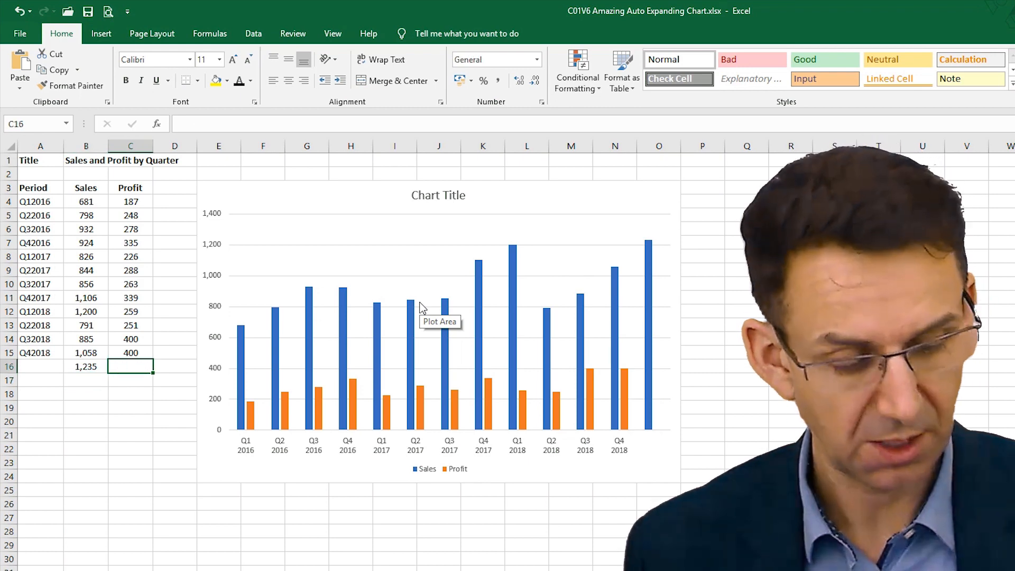
{"action": "type", "text": "450"}
{"action": "key", "text": "Return"}
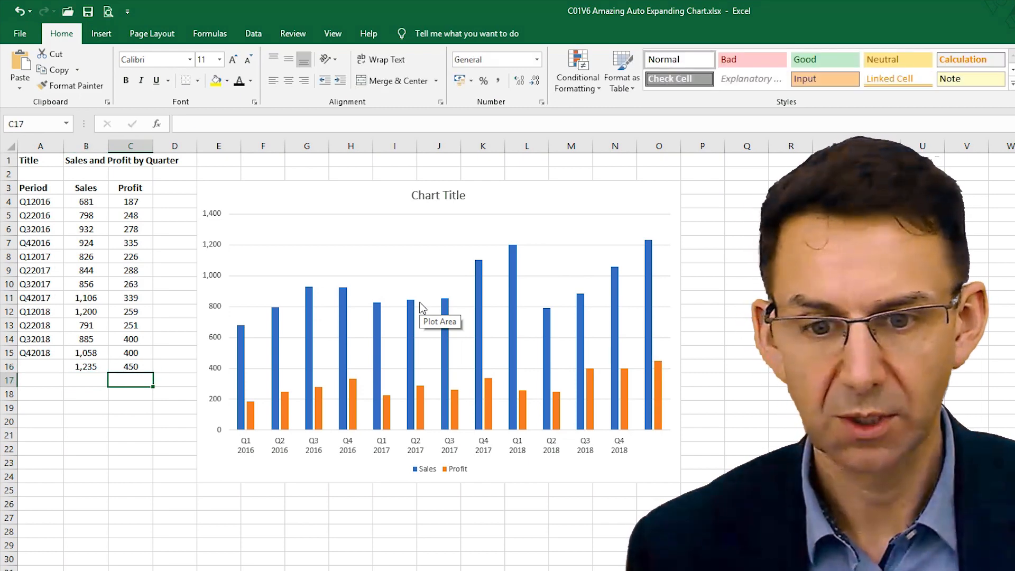
- Enter the period label in A16 as Q1 and 2019 on two lines within the cell, keeping the cell selected
{"action": "key", "text": "Up"}
{"action": "key", "text": "Left"}
{"action": "key", "text": "Left"}
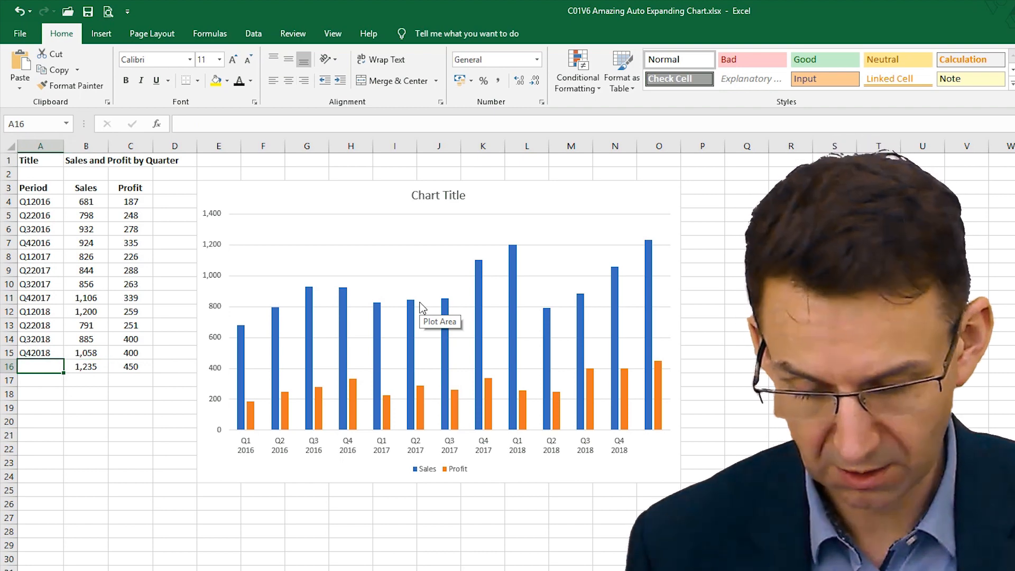
{"action": "type", "text": "Q"}
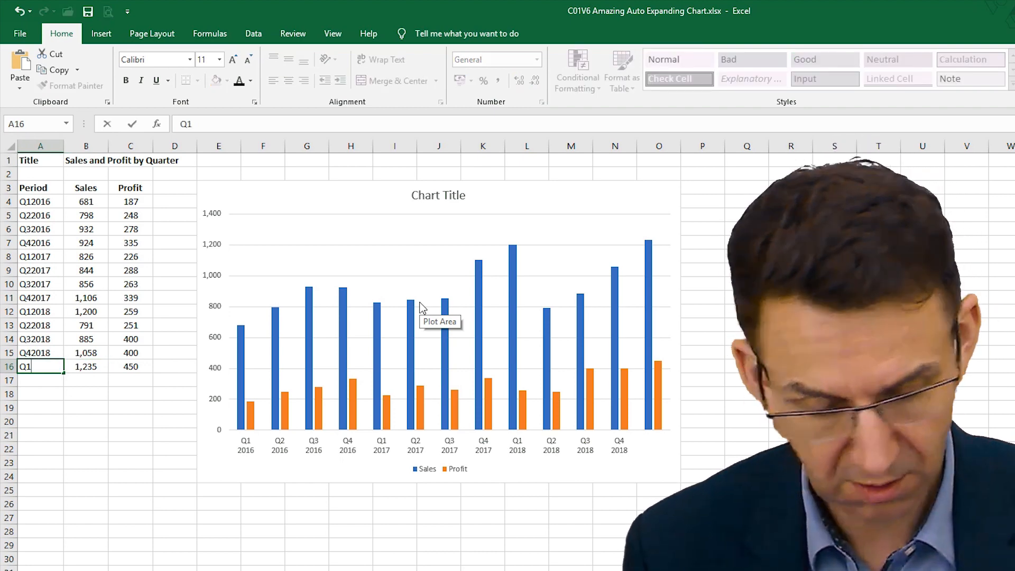
{"action": "type", "text": "1"}
{"action": "key", "text": "alt+Return"}
{"action": "type", "text": "2019"}
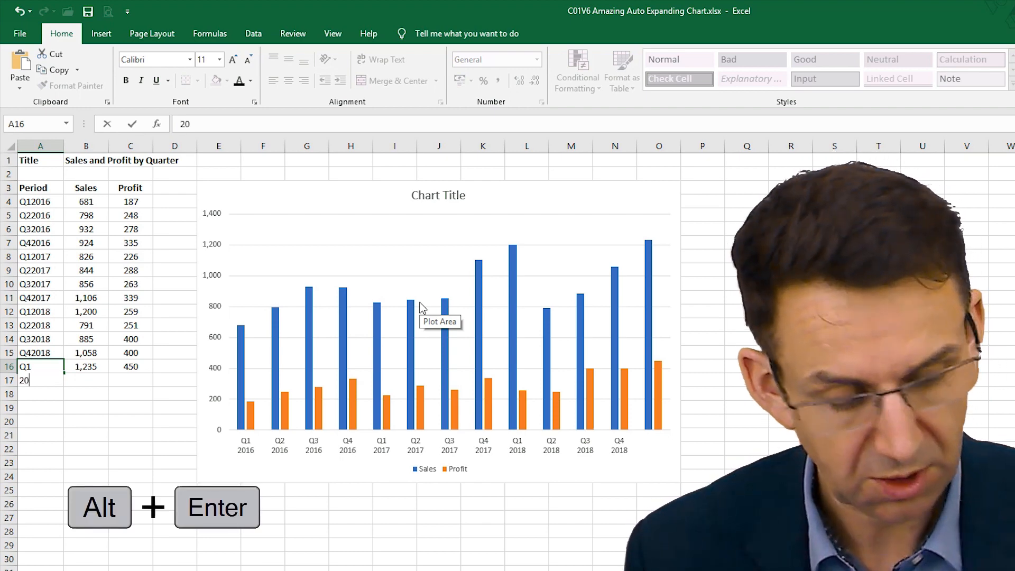
{"action": "key", "text": "ctrl+Return"}
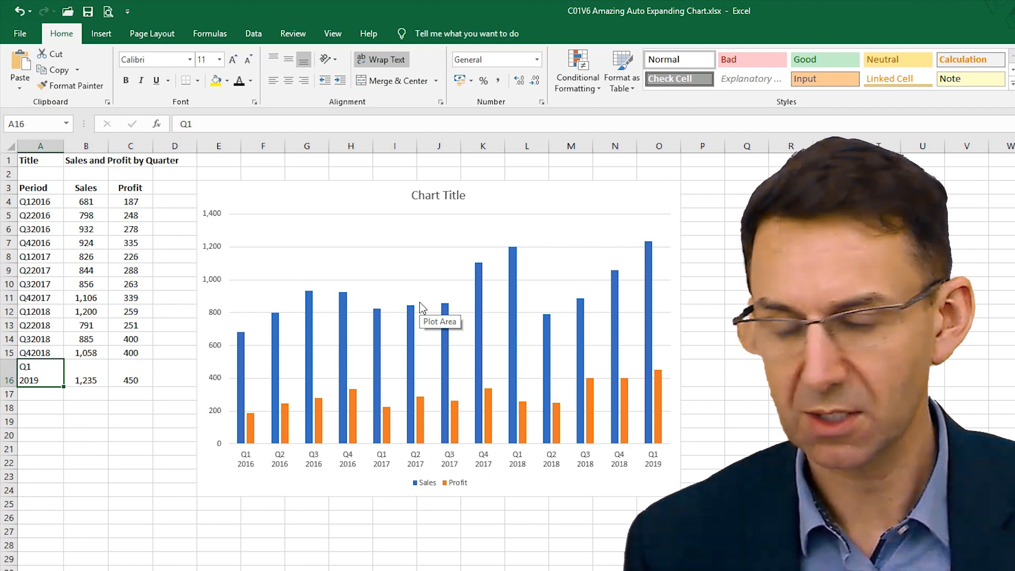
- Copy the four 2019 quarter rows in A1:C4 of the next sheet and paste them at A16 on the Start sheet
{"action": "key", "text": "ctrl+Page_Down"}
{"action": "key", "text": "ctrl+c"}
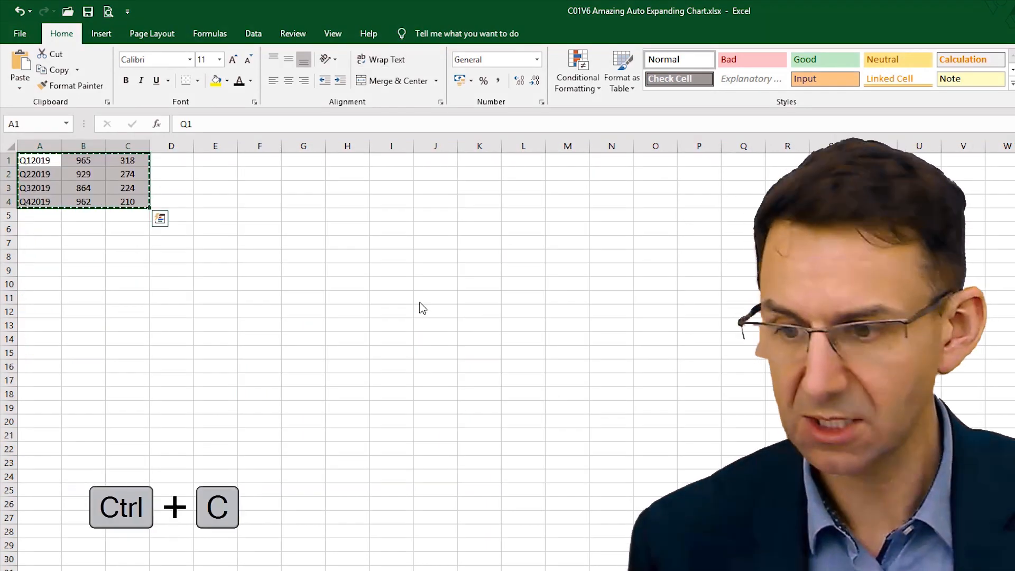
{"action": "key", "text": "ctrl+Page_Up"}
{"action": "key", "text": "ctrl+v"}
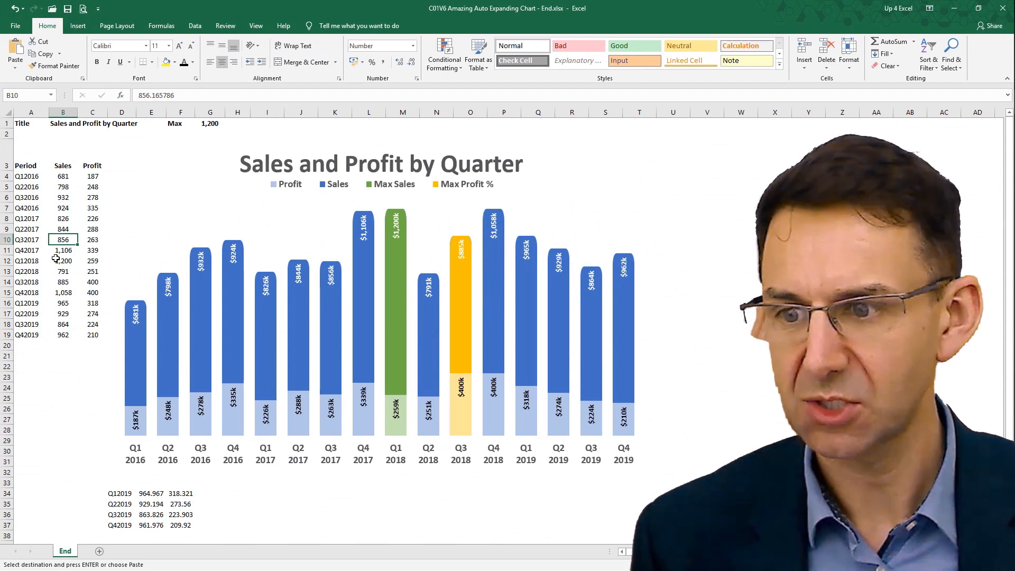
- In the finished End workbook, set the Q12018 Sales value in B12 to 925
{"action": "left_click", "coordinate": [60, 249]}
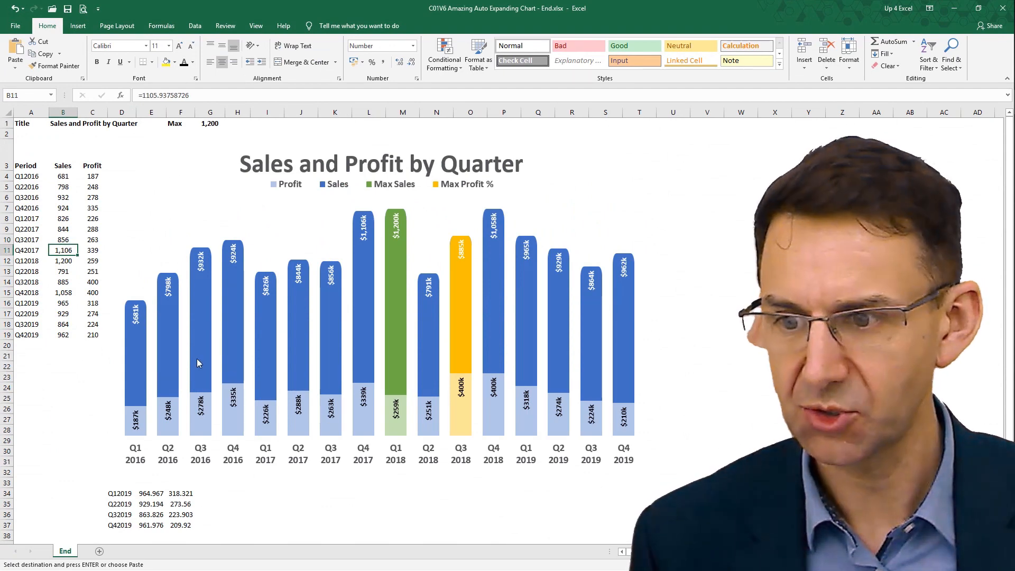
{"action": "left_click", "coordinate": [61, 260]}
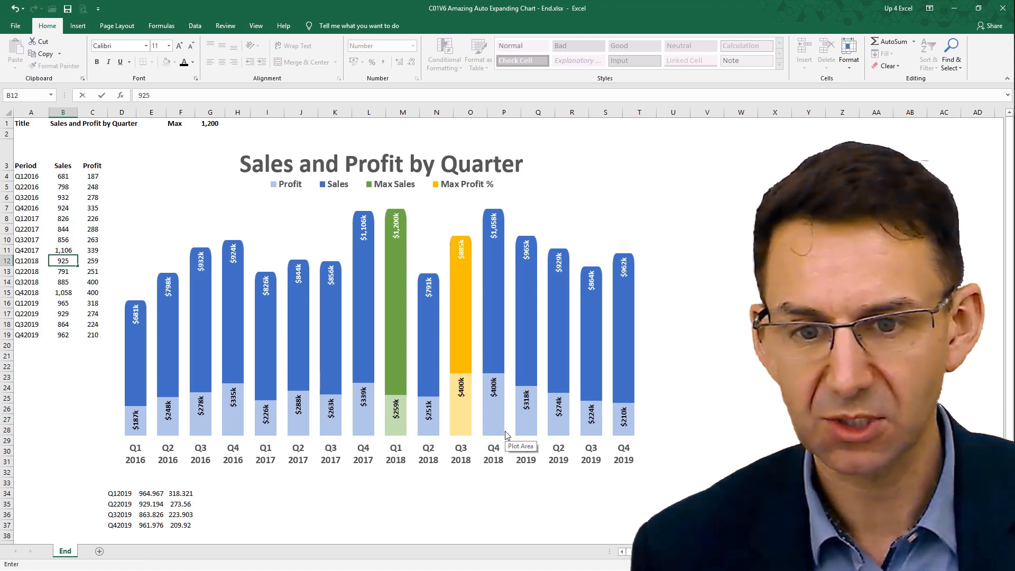
{"action": "key", "text": "Return"}
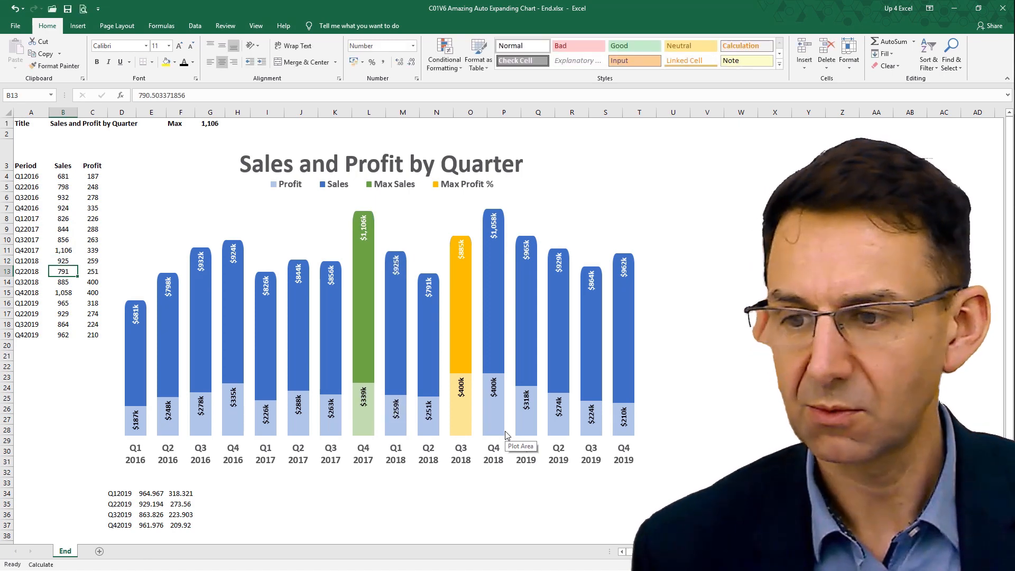
- Set the Q22017 Sales value in B9 to 1500
{"action": "key", "text": "Up"}
{"action": "key", "text": "Up"}
{"action": "key", "text": "Up"}
{"action": "key", "text": "Up"}
{"action": "type", "text": "15"}
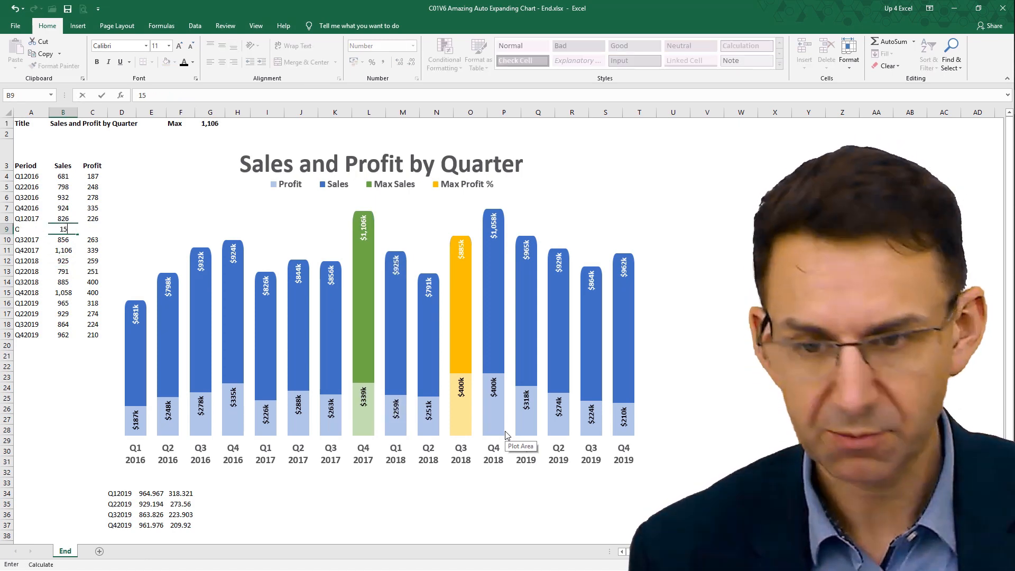
{"action": "key", "text": "Return"}
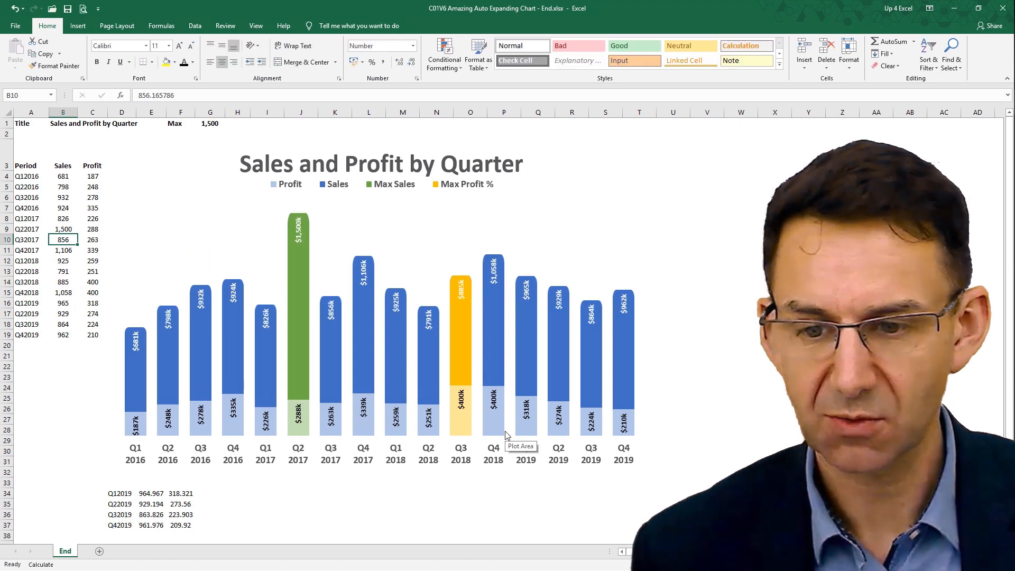
- Set the Q32017 Profit value in C10 to 400
{"action": "key", "text": "Right"}
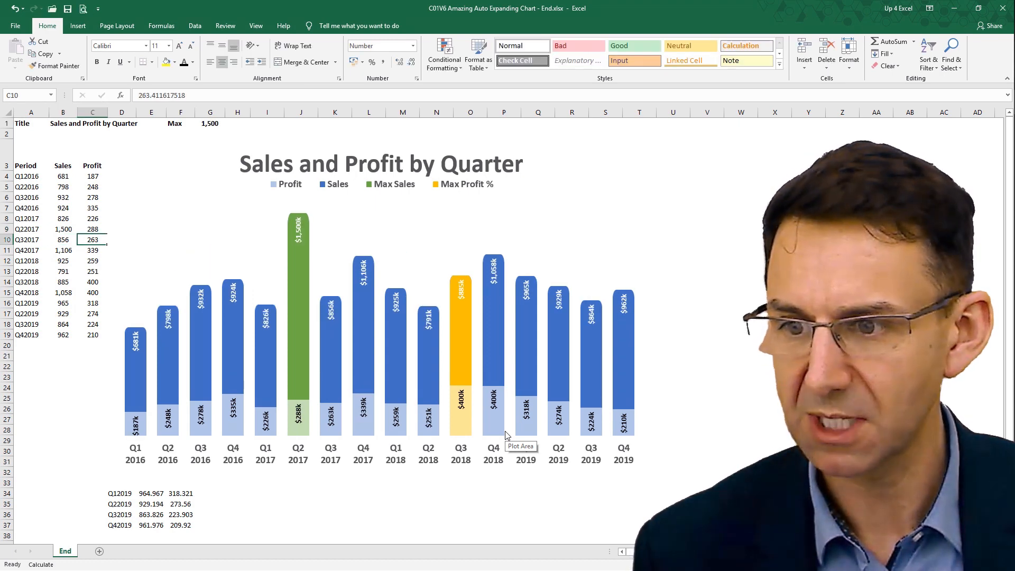
{"action": "type", "text": "400"}
{"action": "key", "text": "Return"}
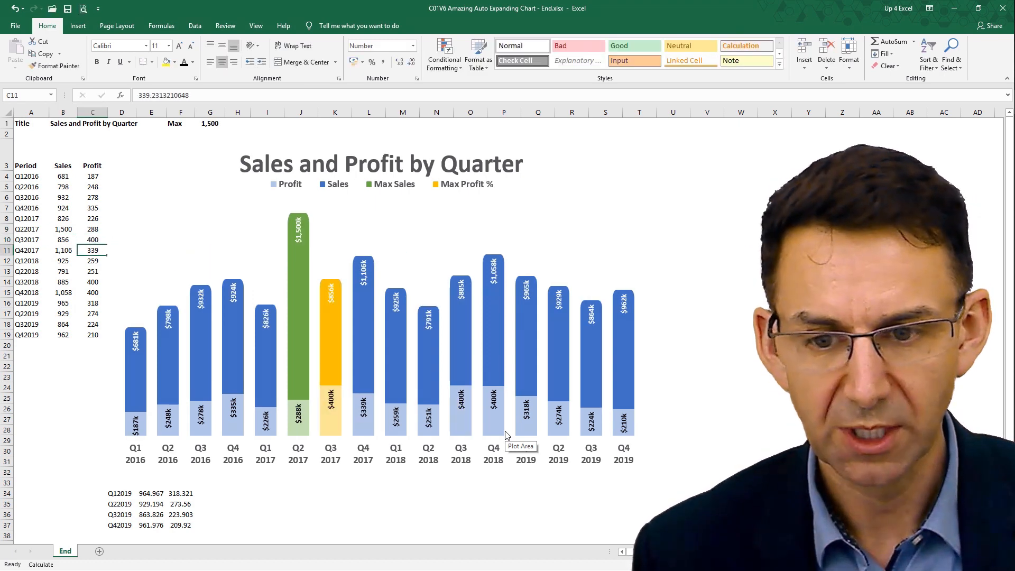
- In the C01V6 Amazing Auto Expanding Chart workbook, change the chart type to the saved template with rounded, stacked columns and highlighted maximums
{"action": "key", "text": "Up"}
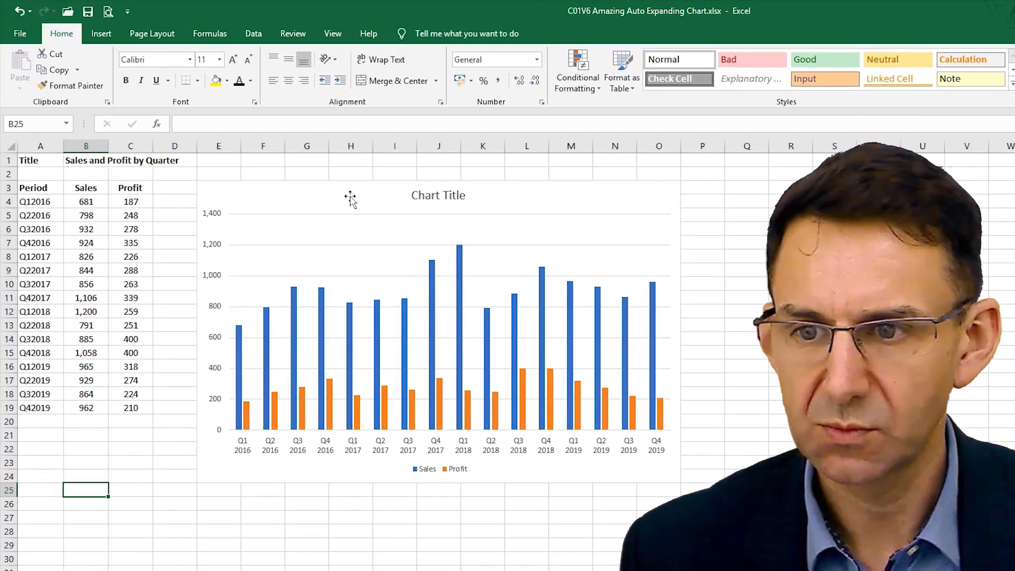
{"action": "left_click", "coordinate": [349, 206]}
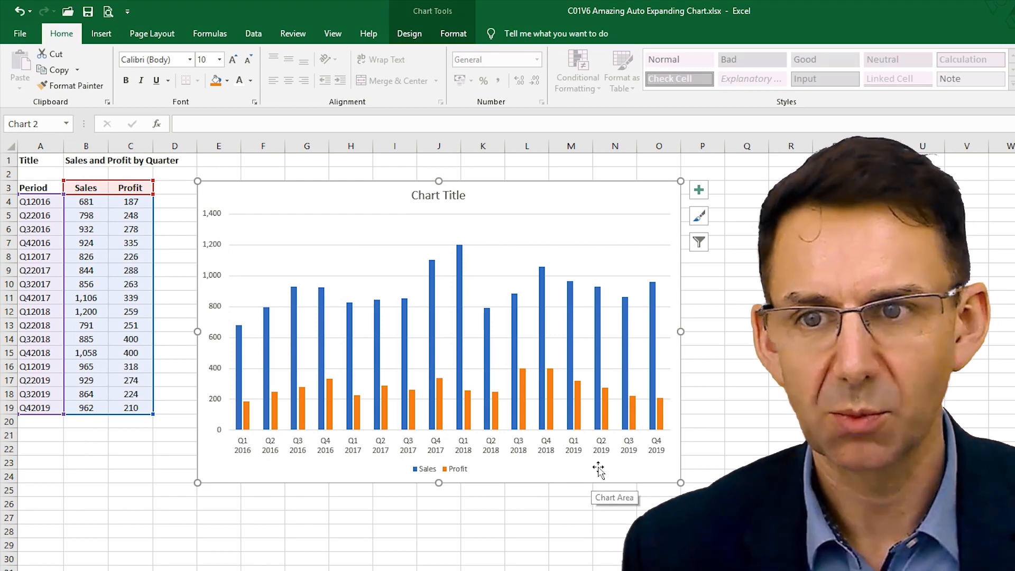
{"action": "mouse_move", "coordinate": [623, 316]}
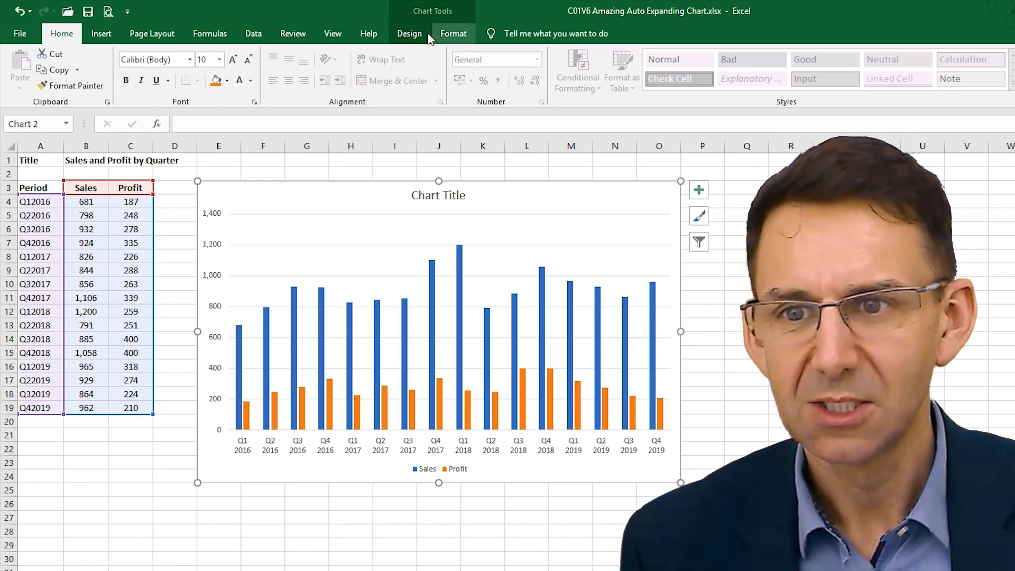
{"action": "left_click", "coordinate": [467, 27]}
{"action": "left_click", "coordinate": [409, 33]}
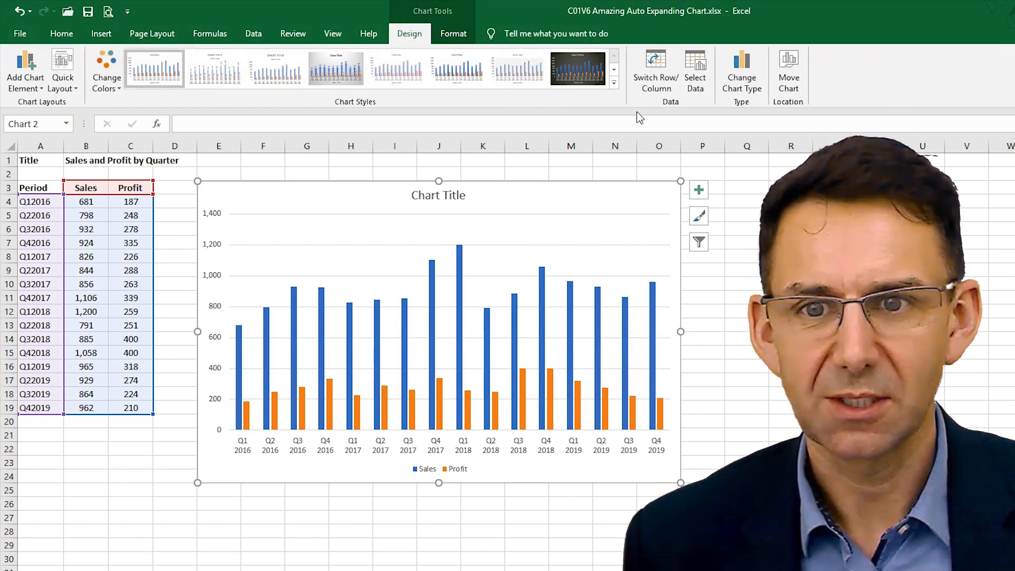
{"action": "left_click", "coordinate": [741, 74]}
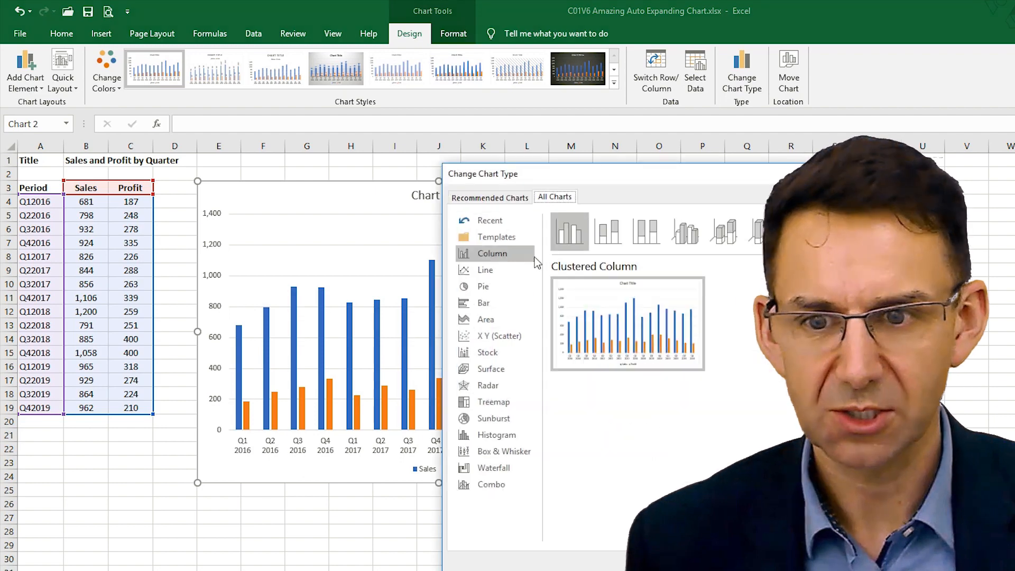
{"action": "left_click", "coordinate": [481, 237]}
{"action": "left_click", "coordinate": [677, 414]}
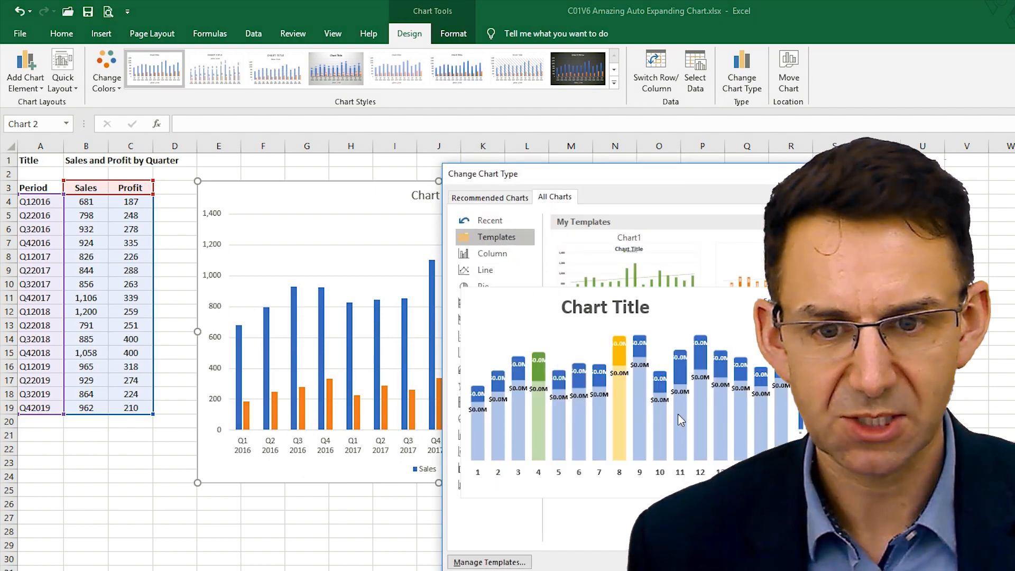
{"action": "key", "text": "Return"}
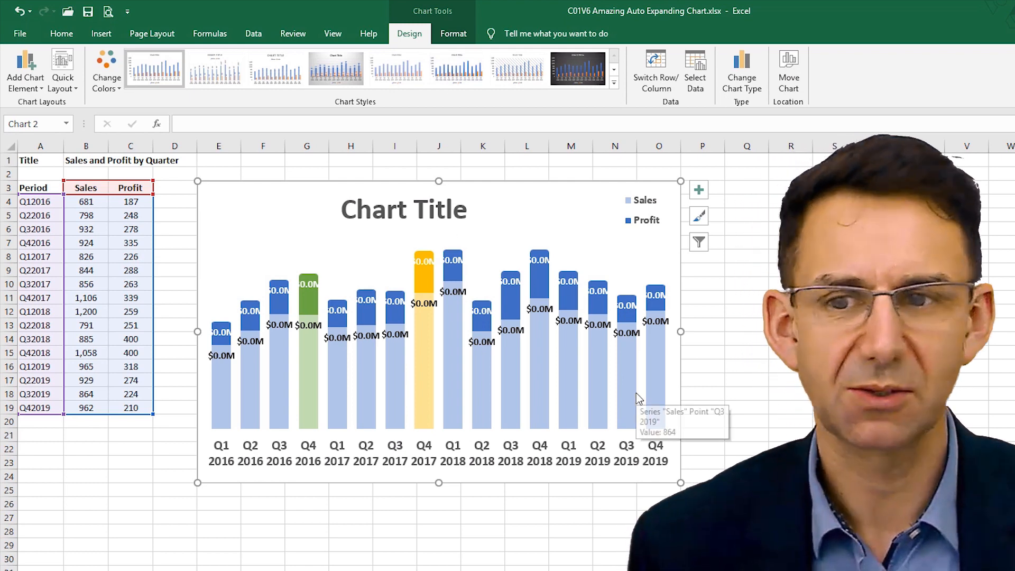
- Link the chart title to cell B1 of the Start sheet
{"action": "left_click", "coordinate": [427, 210]}
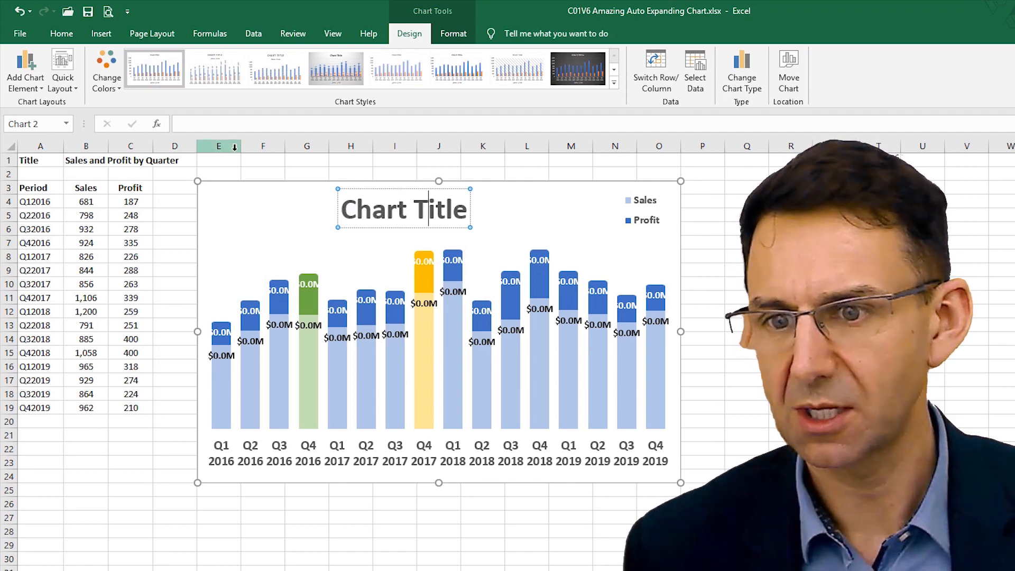
{"action": "left_click", "coordinate": [192, 125]}
{"action": "type", "text": "="}
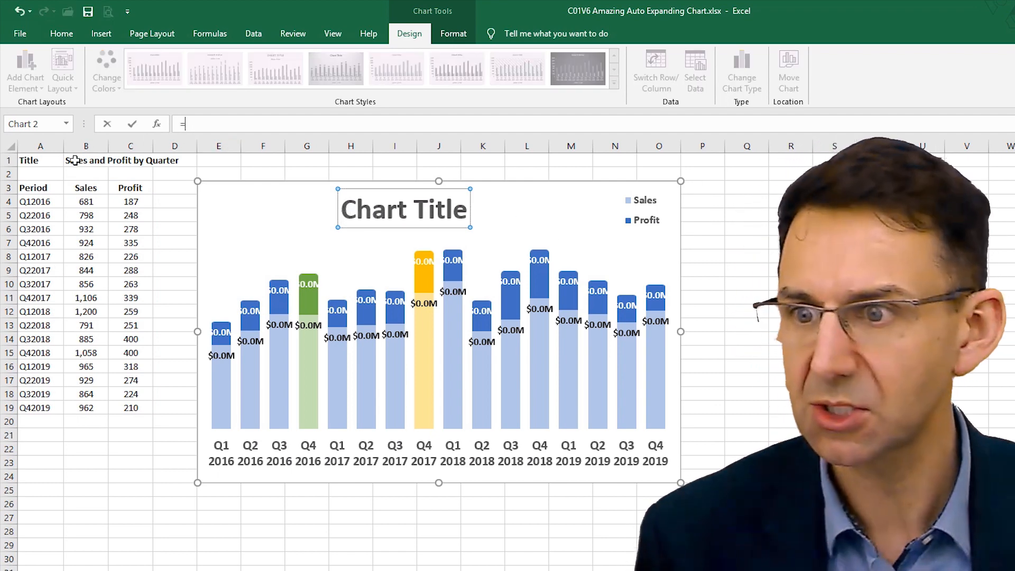
{"action": "left_click", "coordinate": [75, 160]}
{"action": "key", "text": "Return"}
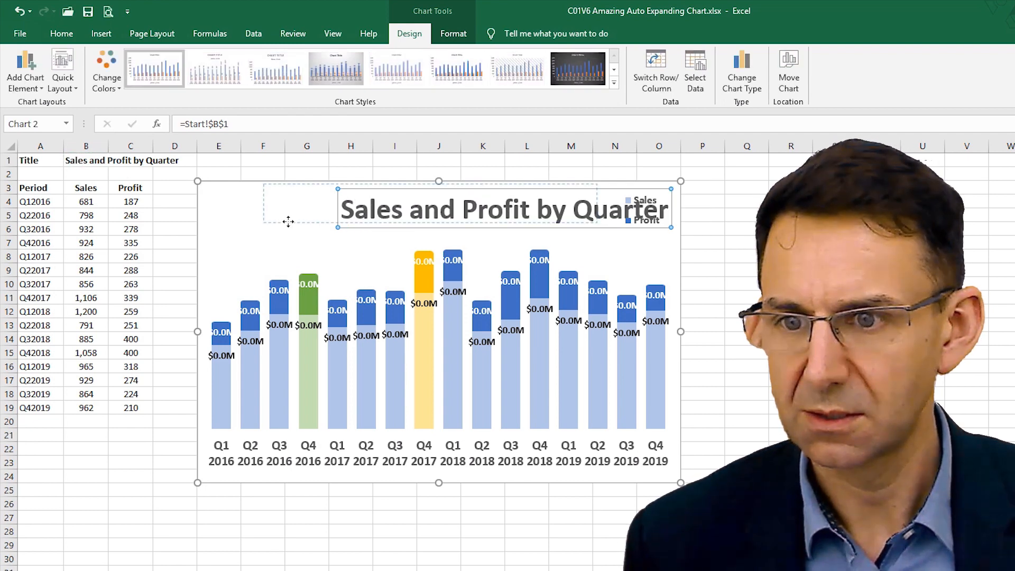
- Move the title to the chart's upper-left corner and enlarge the chart so it extends to about column S
{"action": "left_click_drag", "start_coordinate": [231, 223], "coordinate": [231, 223]}
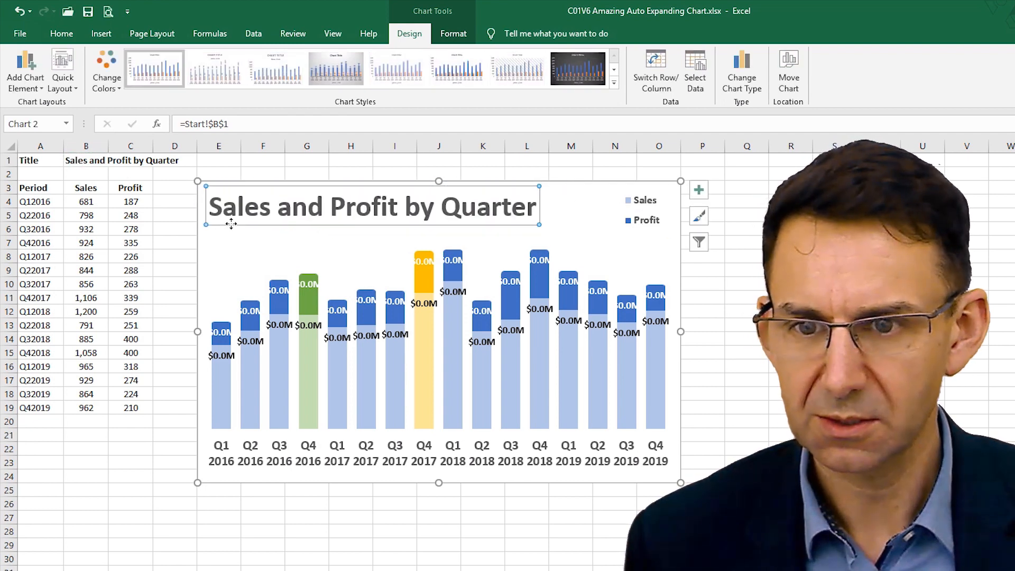
{"action": "left_click_drag", "start_coordinate": [677, 482], "coordinate": [839, 570]}
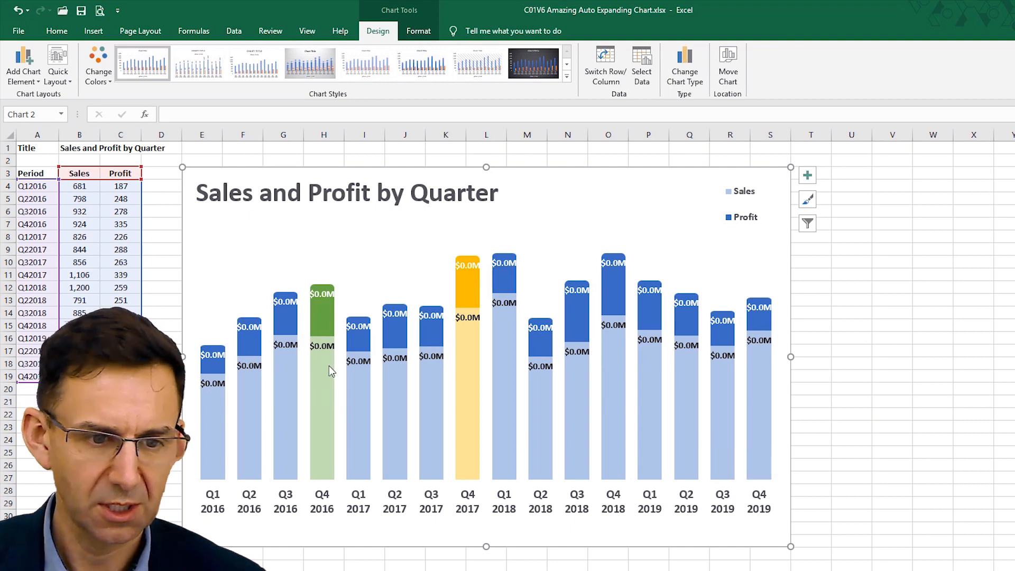
- Recolour all columns of the chart with Monochromatic Palette 1
{"action": "left_click", "coordinate": [472, 386]}
{"action": "left_click", "coordinate": [318, 394]}
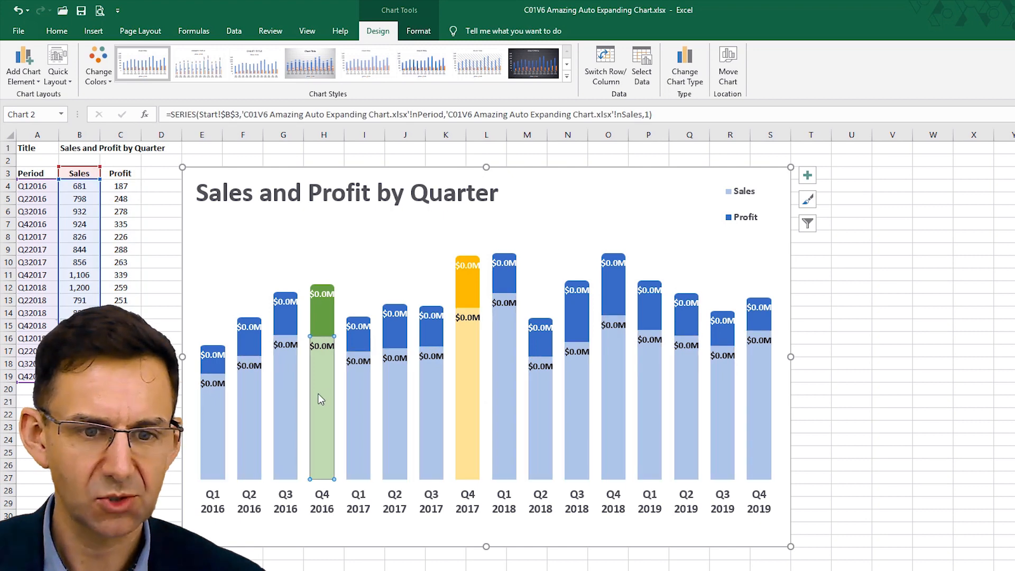
{"action": "left_click", "coordinate": [327, 311]}
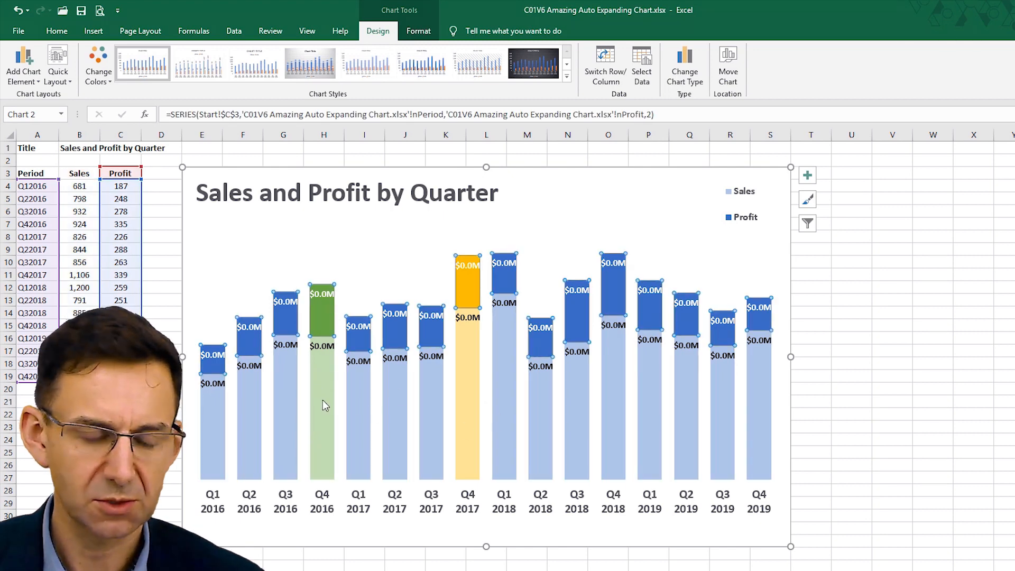
{"action": "left_click", "coordinate": [291, 417]}
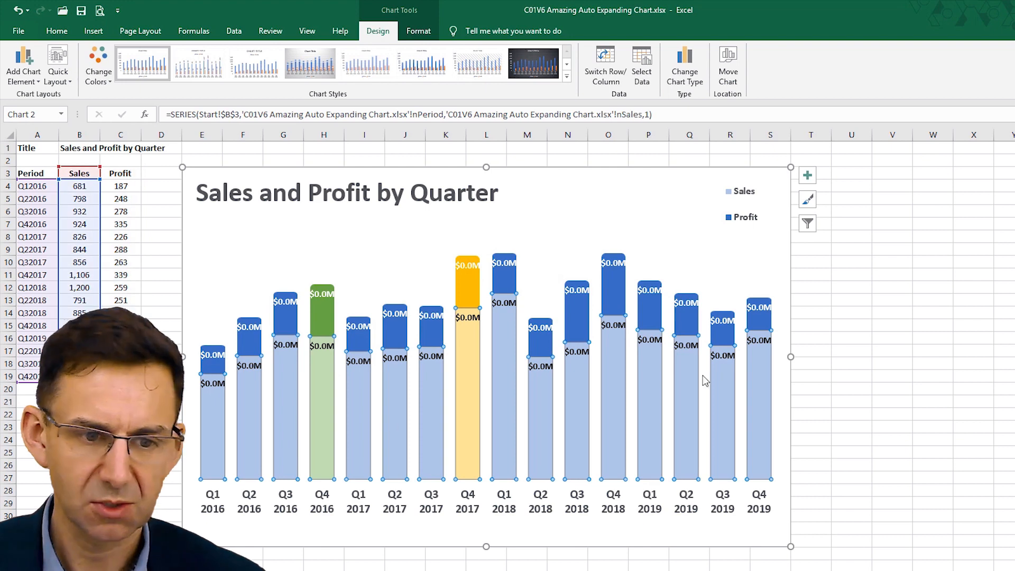
{"action": "left_click", "coordinate": [808, 201]}
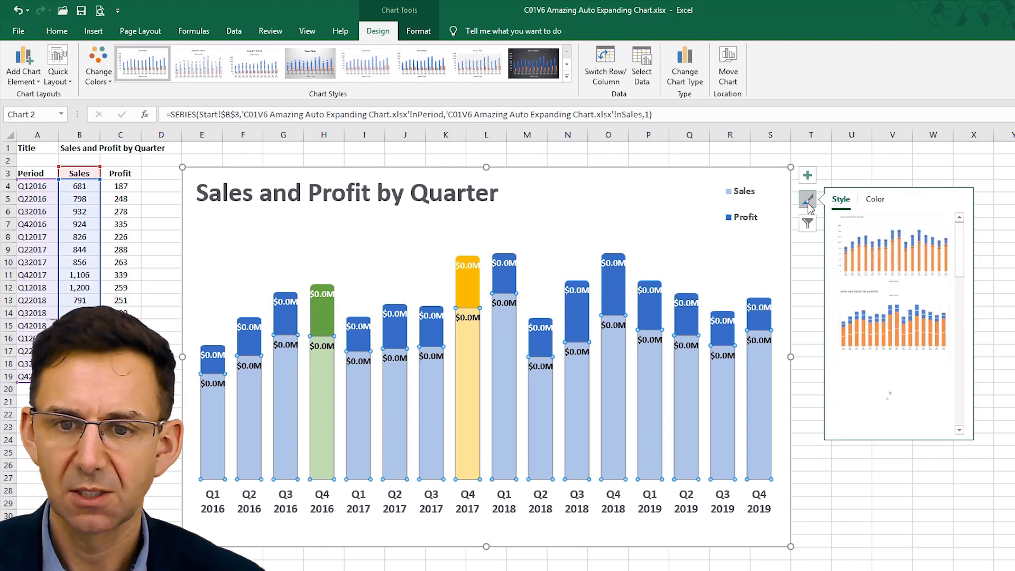
{"action": "left_click", "coordinate": [869, 199]}
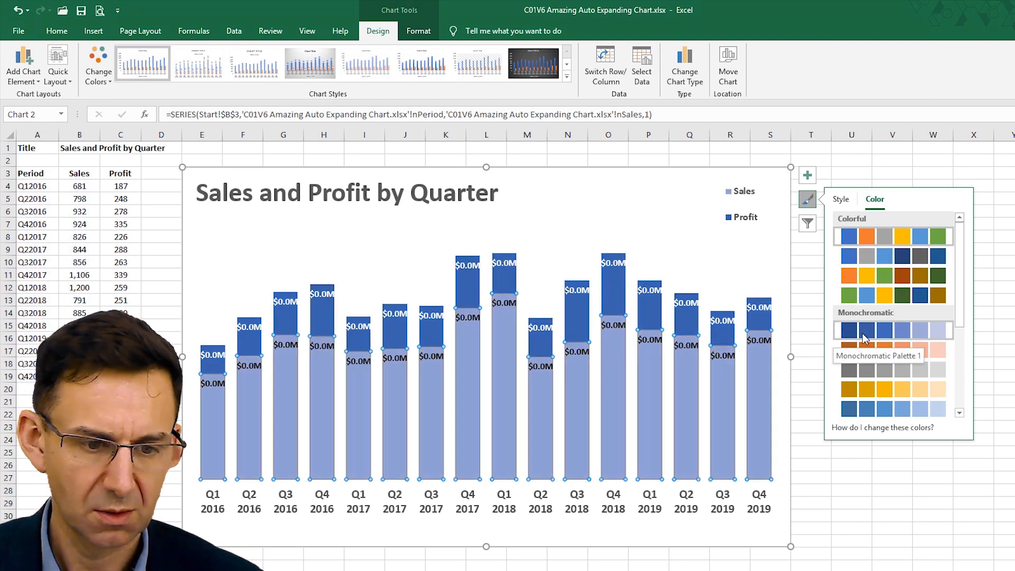
{"action": "left_click", "coordinate": [862, 334]}
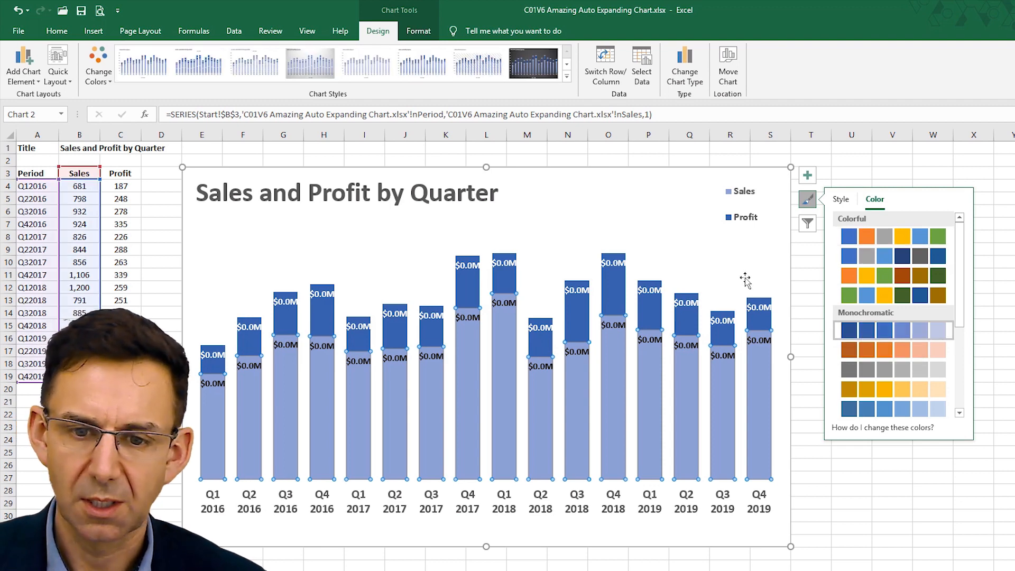
- Select the data labels of the Sales series and open the chart's formatting commands
{"action": "left_click", "coordinate": [568, 194]}
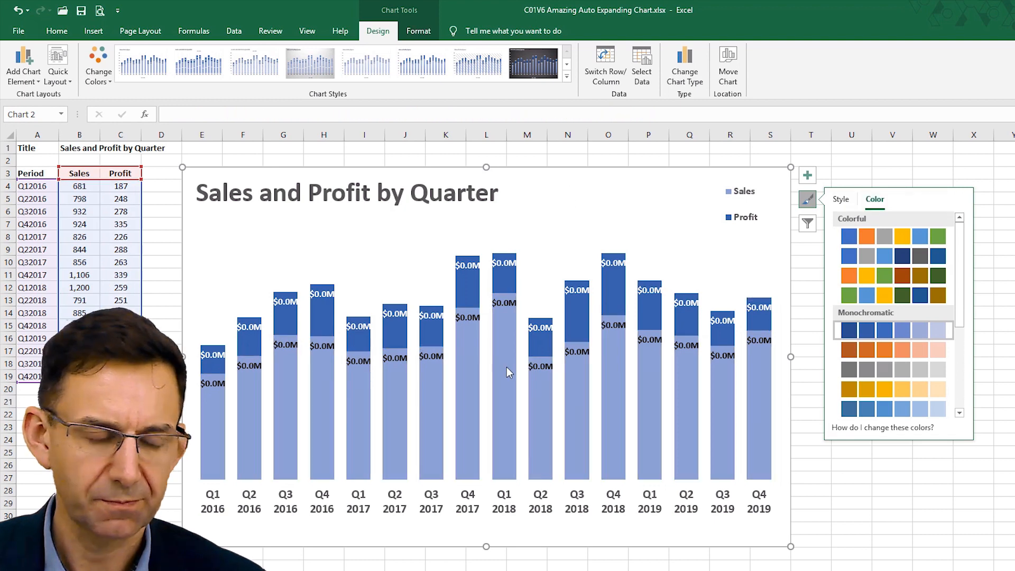
{"action": "left_click", "coordinate": [548, 366]}
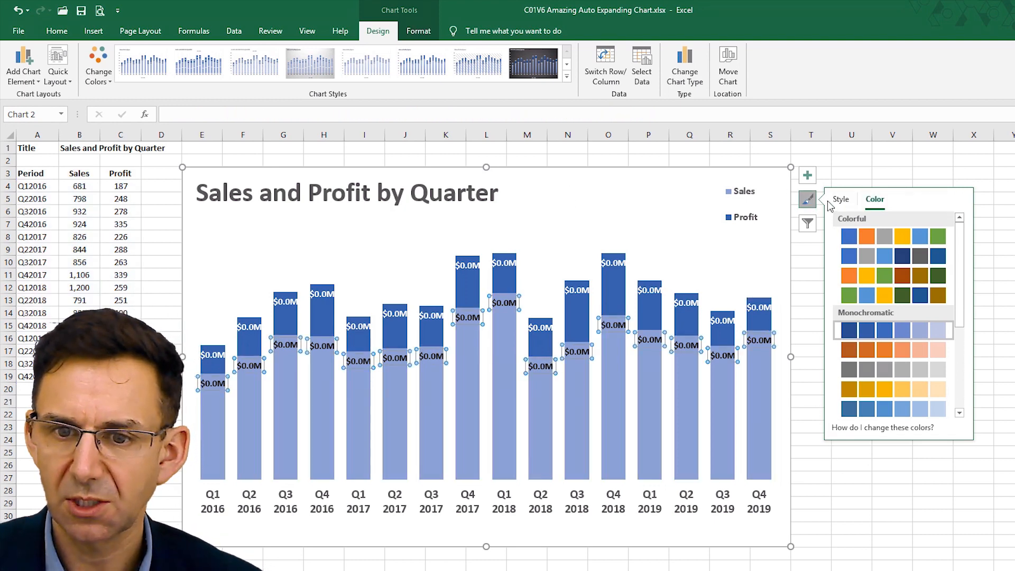
{"action": "left_click", "coordinate": [839, 199]}
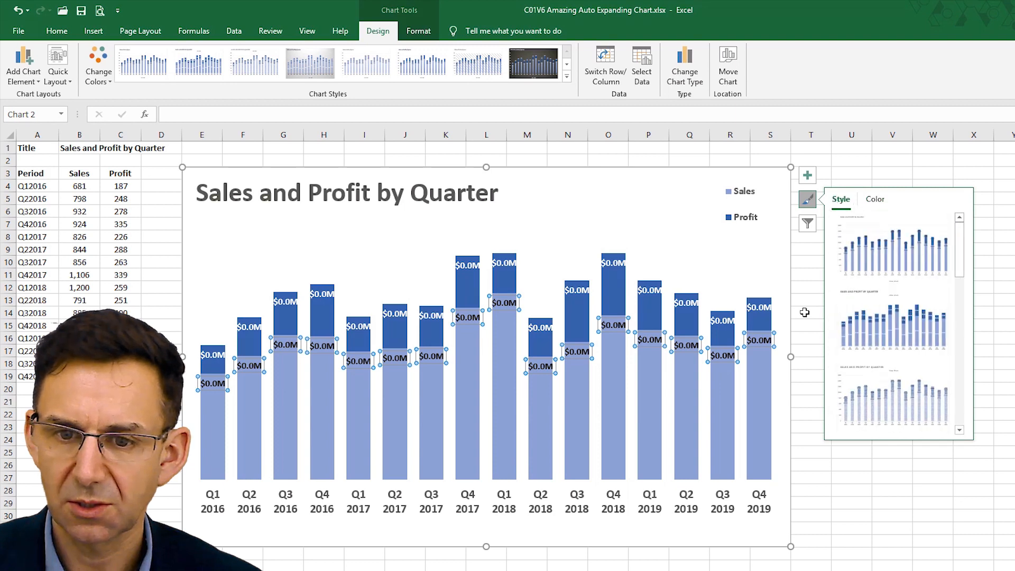
{"action": "left_click", "coordinate": [753, 339]}
{"action": "left_click", "coordinate": [714, 368]}
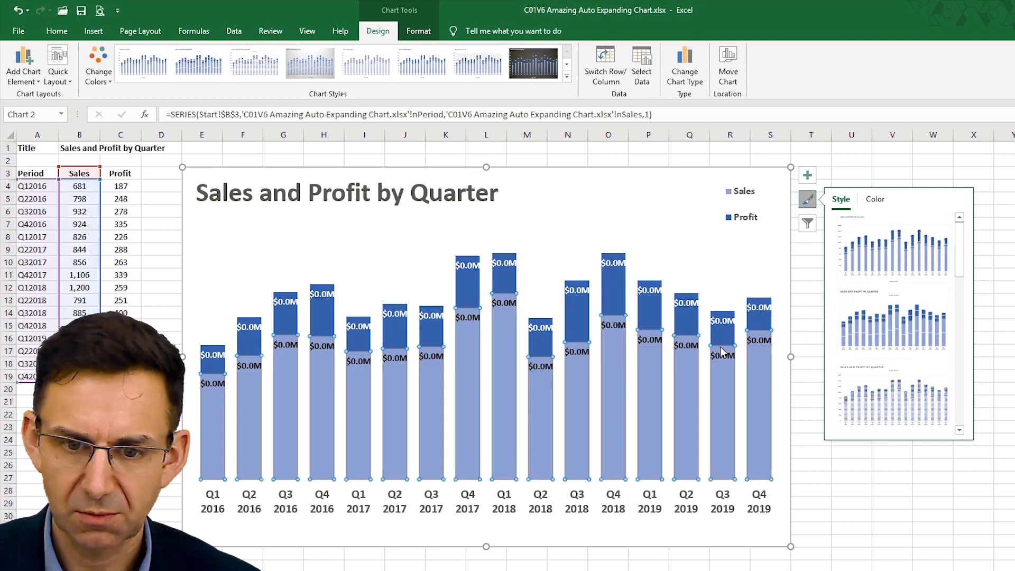
{"action": "left_click", "coordinate": [722, 353]}
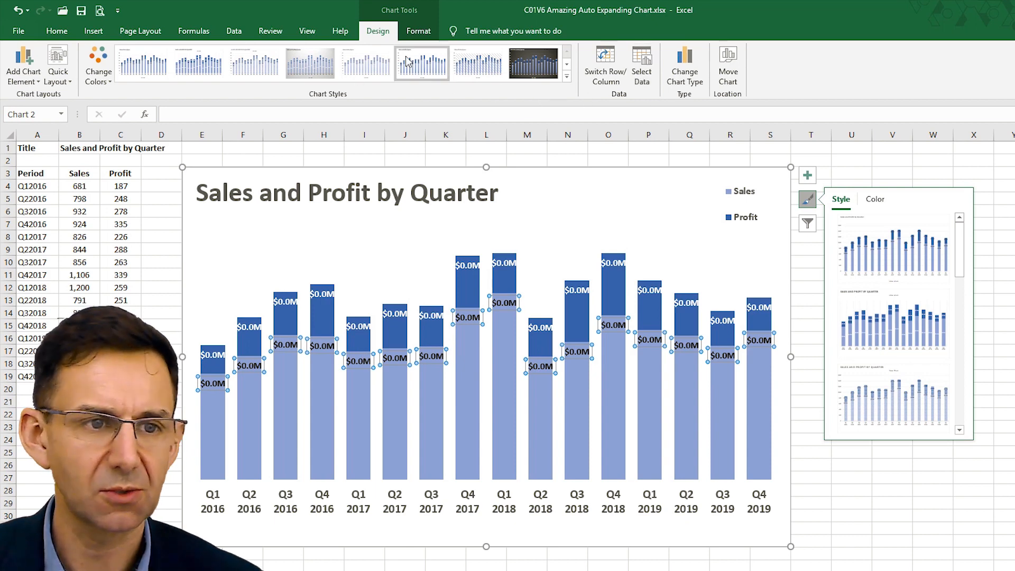
{"action": "left_click", "coordinate": [413, 33]}
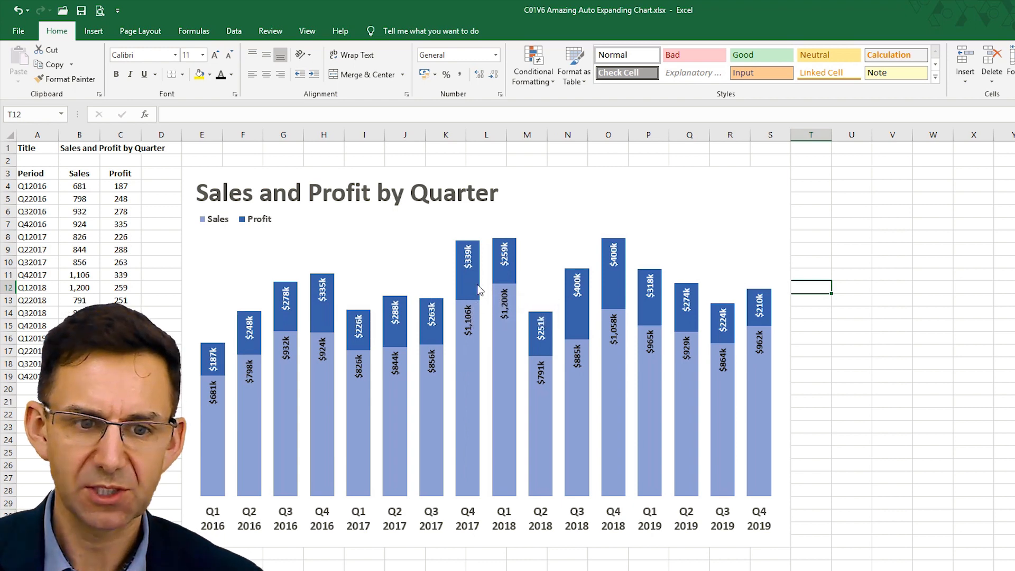
- Reorder the chart's data series so that Profit comes before Sales and forms the base of the stacked columns
{"action": "left_click", "coordinate": [477, 385]}
{"action": "left_click", "coordinate": [418, 30]}
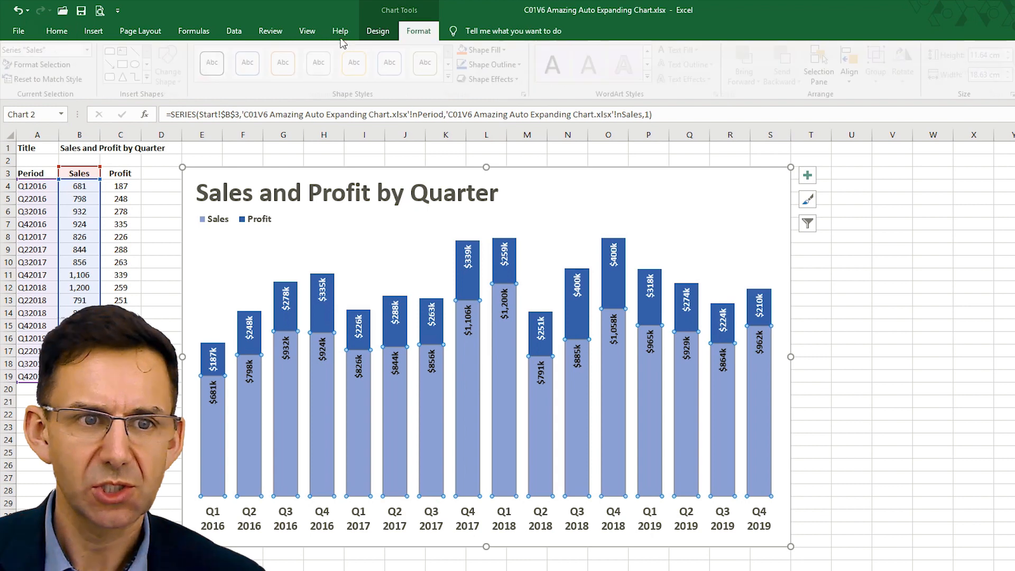
{"action": "left_click", "coordinate": [377, 30]}
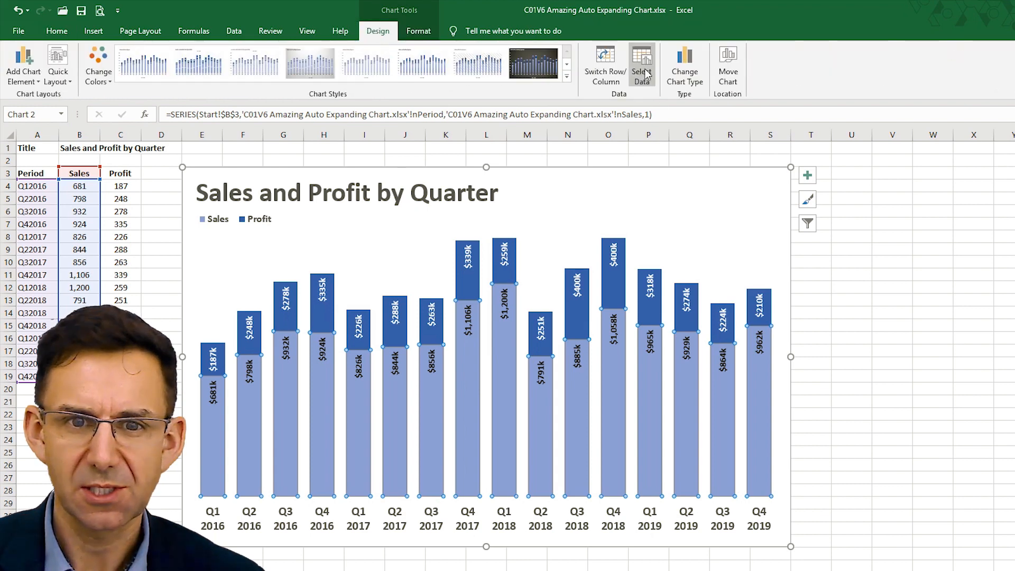
{"action": "left_click", "coordinate": [643, 73]}
{"action": "left_click", "coordinate": [410, 318]}
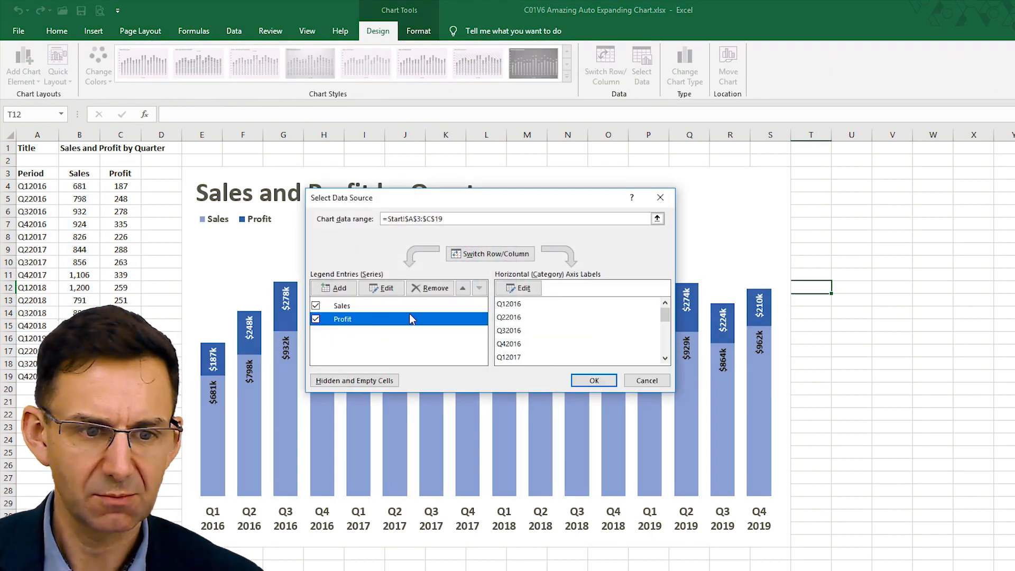
{"action": "left_click", "coordinate": [463, 288]}
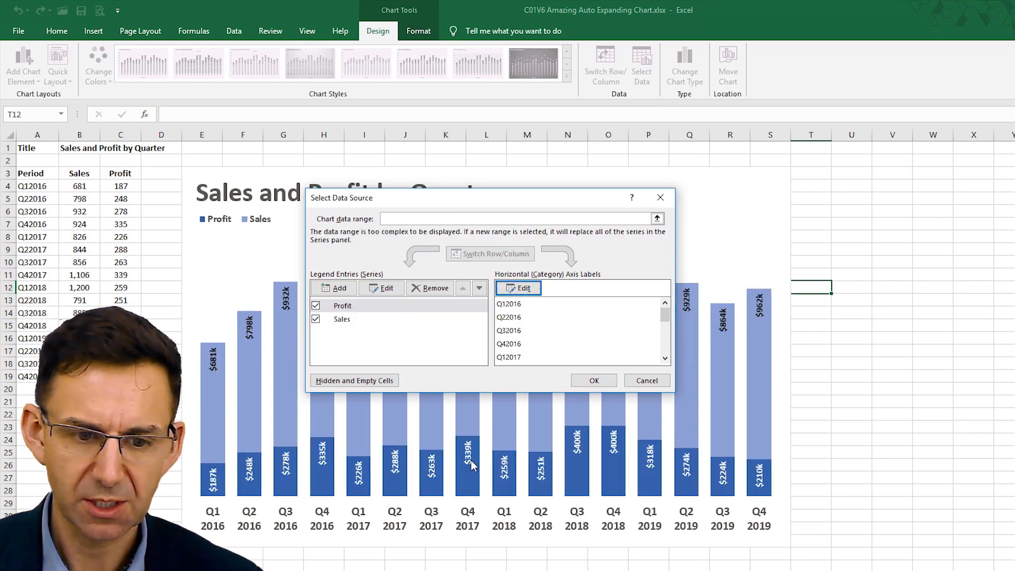
{"action": "left_click", "coordinate": [593, 381]}
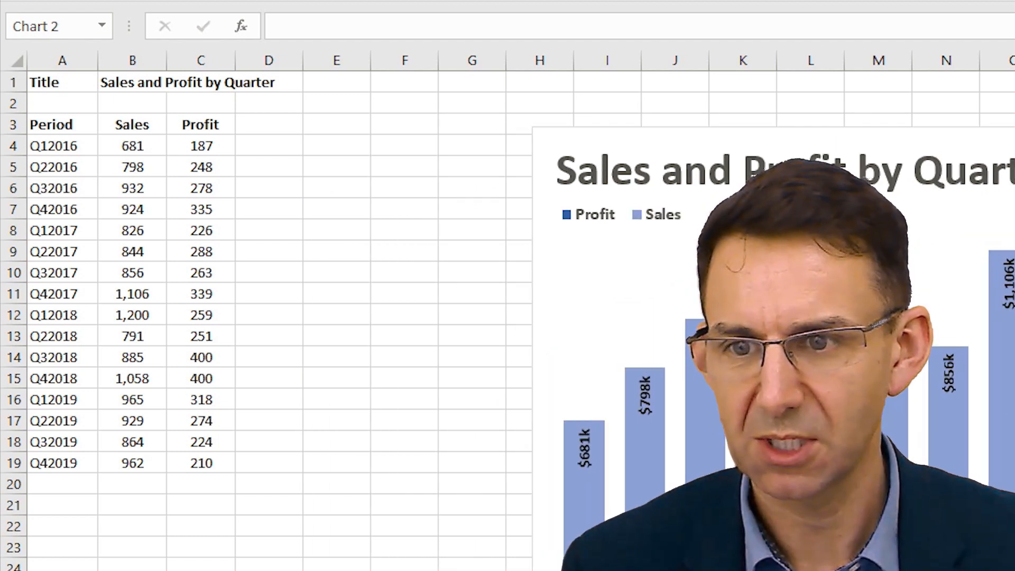
- Move the chart farther from the data table and enter the header Max Sales Sales in D3
{"action": "mouse_move", "coordinate": [792, 212]}
{"action": "left_mouse_down"}
{"action": "mouse_move", "coordinate": [820, 217]}
{"action": "mouse_move", "coordinate": [811, 218]}
{"action": "left_mouse_up"}
{"action": "left_click", "coordinate": [286, 121]}
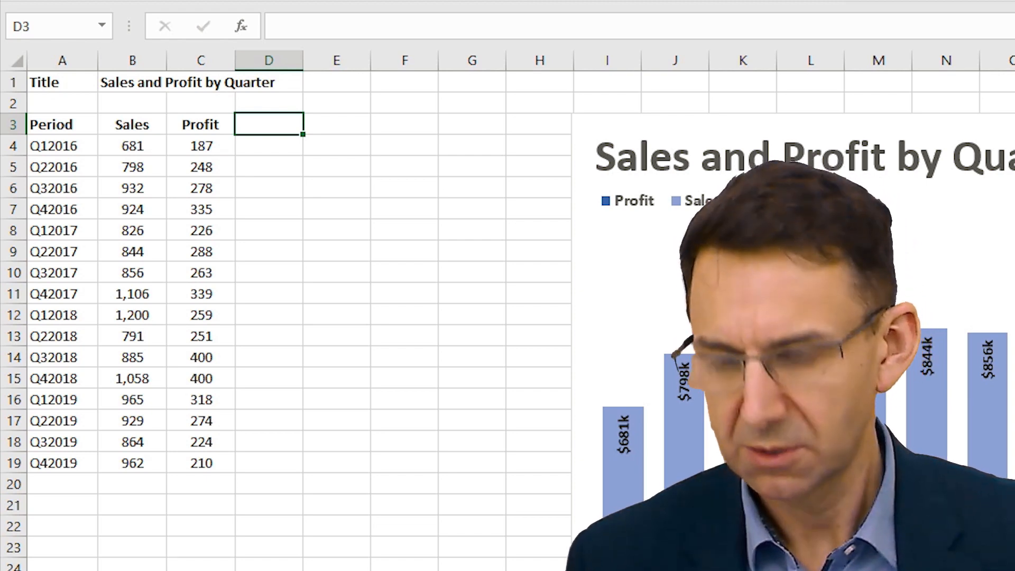
{"action": "type", "text": "Max "}
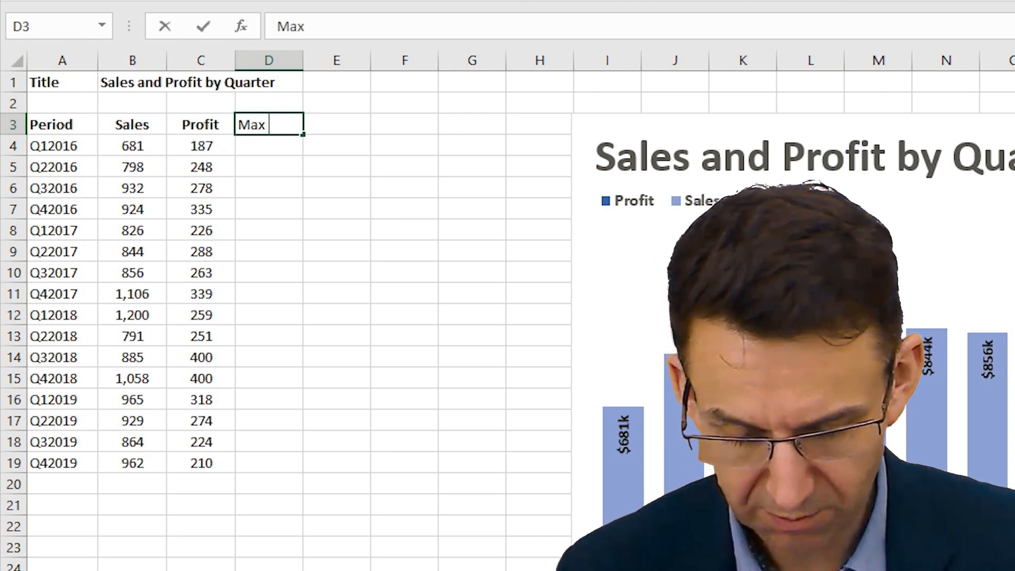
{"action": "type", "text": "Sales S"}
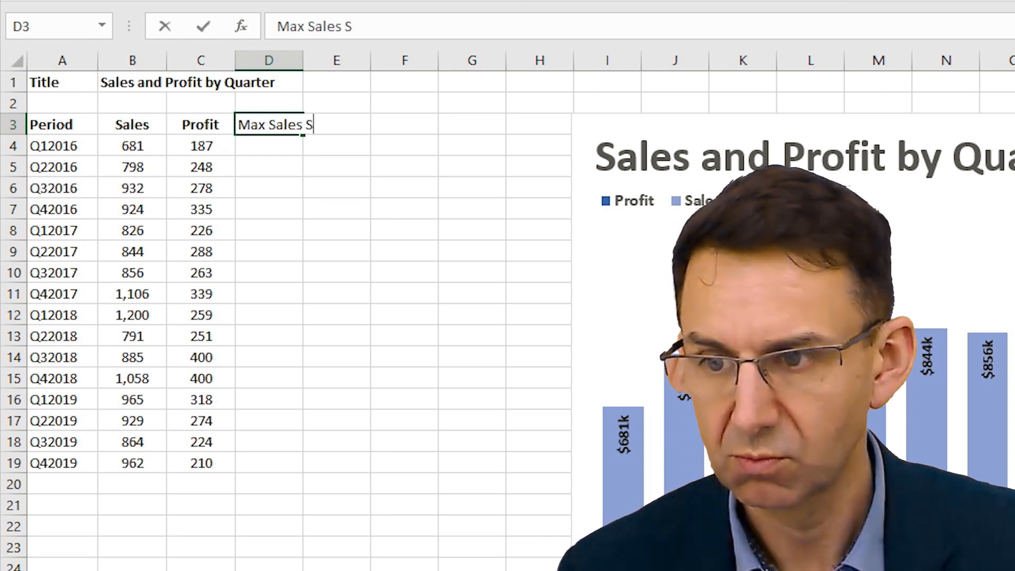
{"action": "type", "text": "ales"}
{"action": "key", "text": "Return"}
{"action": "key", "text": "Up"}
{"action": "key", "text": "Right"}
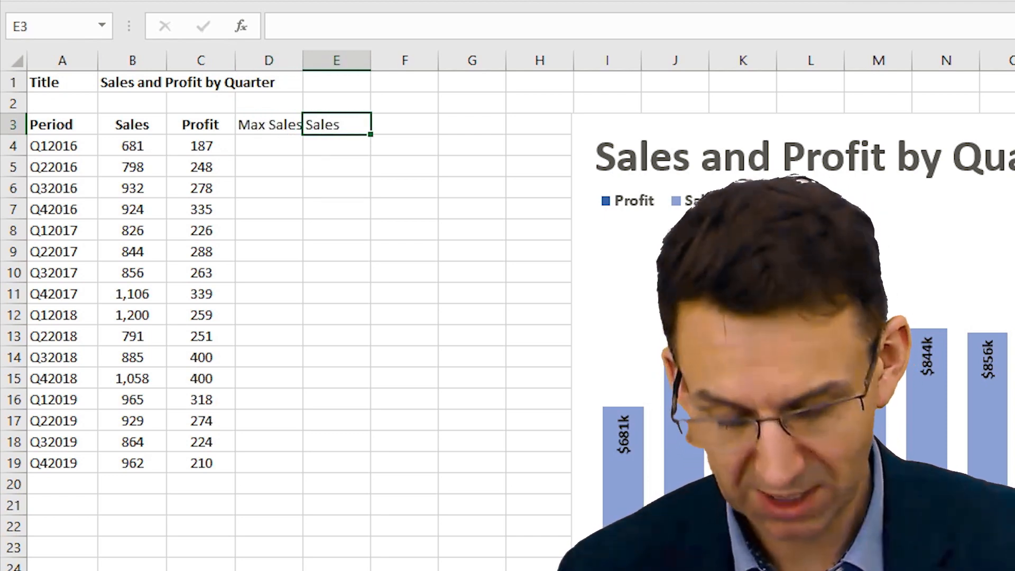
- Enter the header Max Sales Profit in E3
{"action": "type", "text": "Max Sales P"}
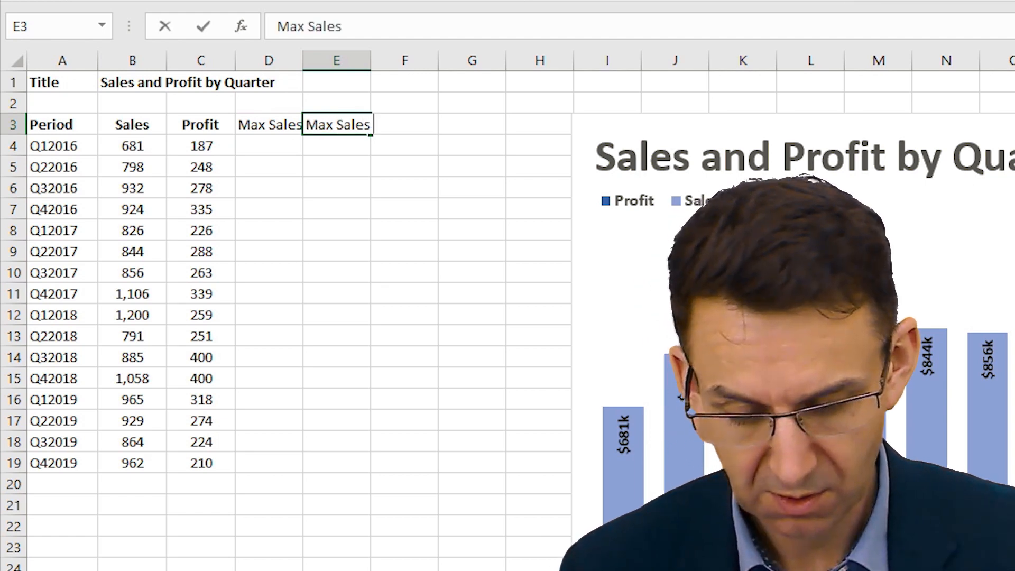
{"action": "type", "text": "rofit"}
{"action": "key", "text": "Return"}
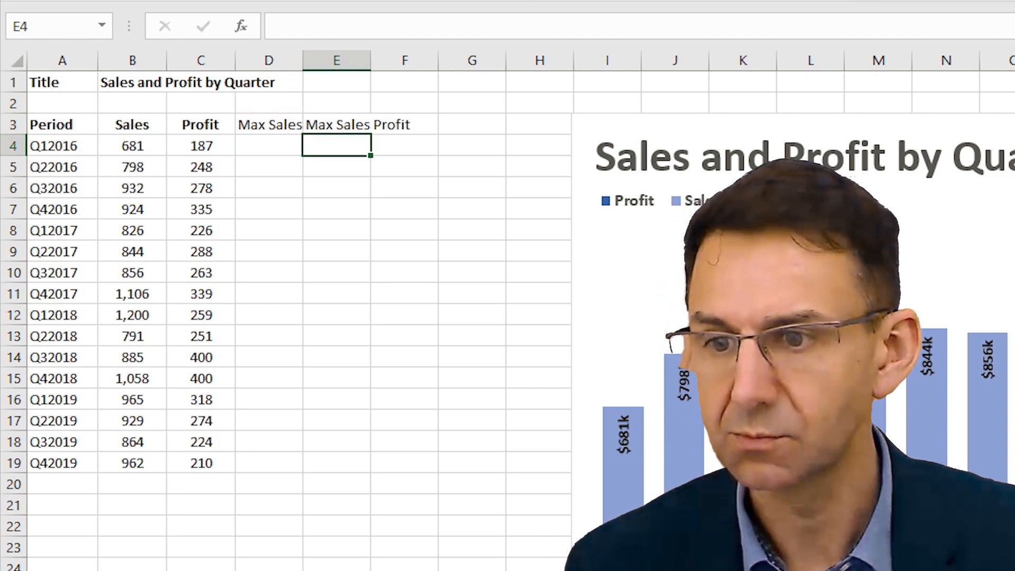
- Wrap the text of the header cells D3 and E3
{"action": "key", "text": "Up"}
{"action": "key", "text": "Left"}
{"action": "key", "text": "shift+Right"}
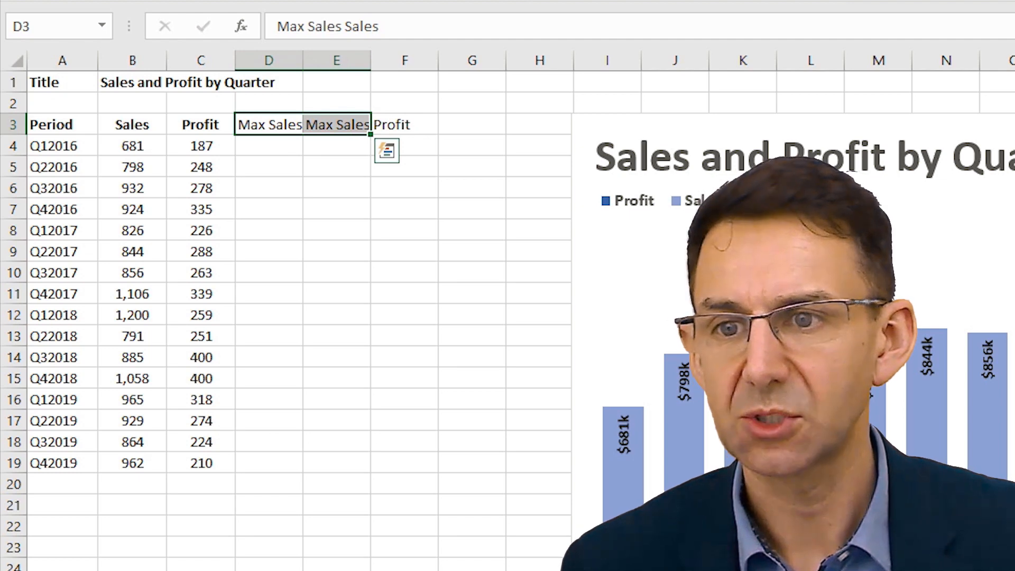
{"action": "key", "text": "alt+h"}
{"action": "key", "text": "w"}
- Copy the formatting of column C, including its width, onto columns D through H
{"action": "left_click", "coordinate": [200, 61]}
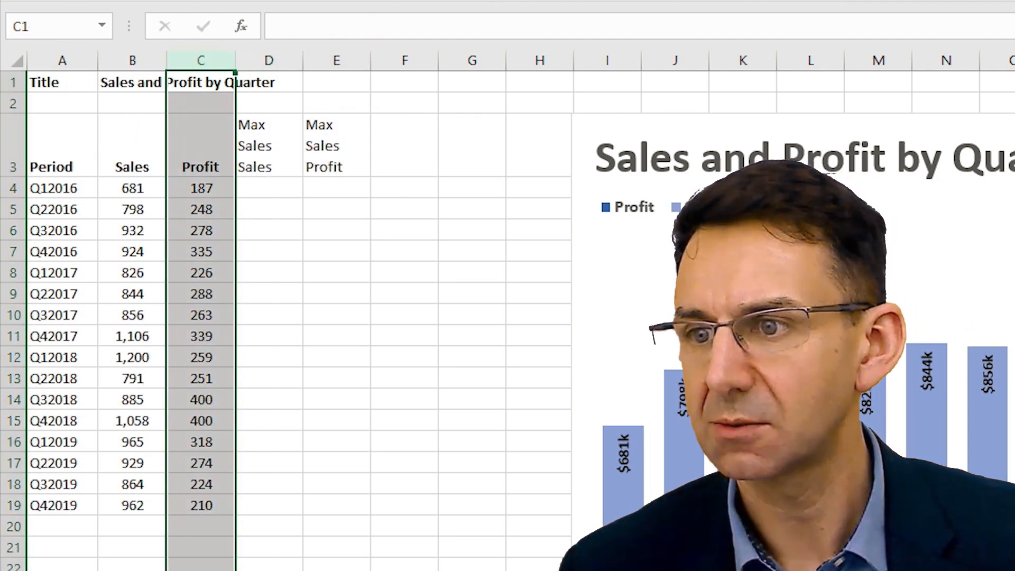
{"action": "key", "text": "alt+h"}
{"action": "key", "text": "f"}
{"action": "key", "text": "p"}
{"action": "left_click_drag", "start_coordinate": [267, 53], "coordinate": [550, 53]}
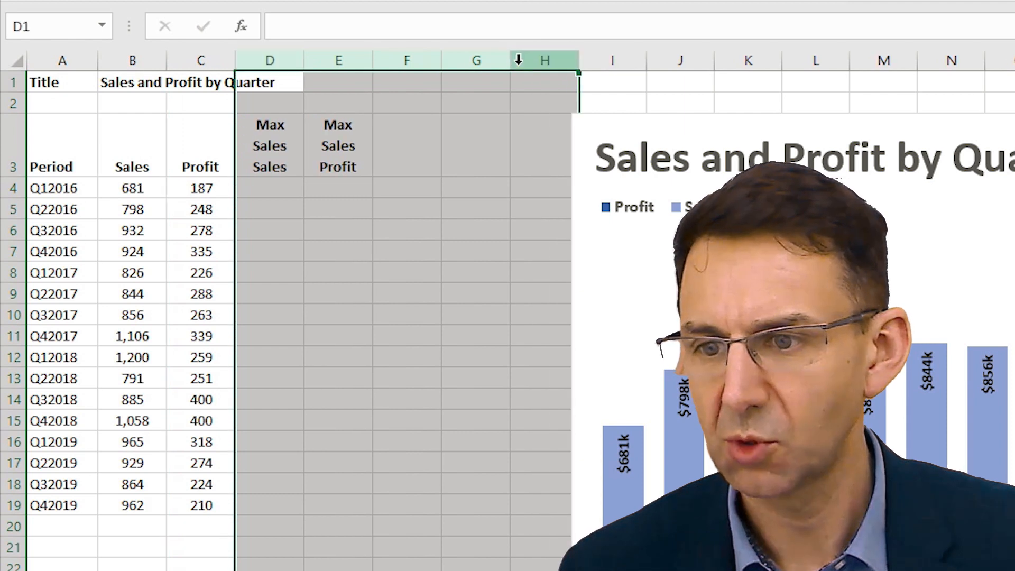
- Start an IF formula in D4 whose logical test begins with the column-locked reference $B4
{"action": "left_click", "coordinate": [263, 190]}
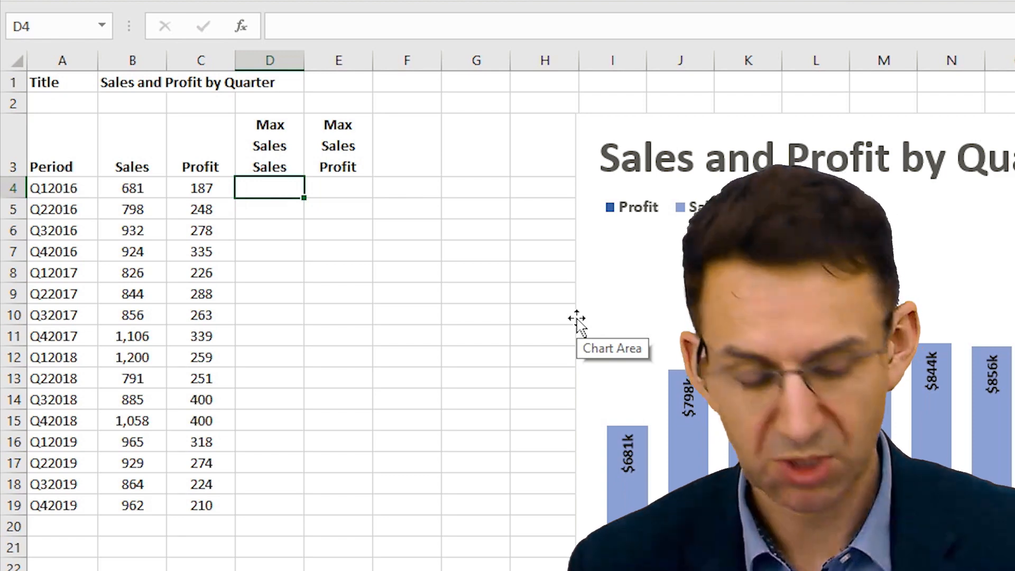
{"action": "type", "text": "=if("}
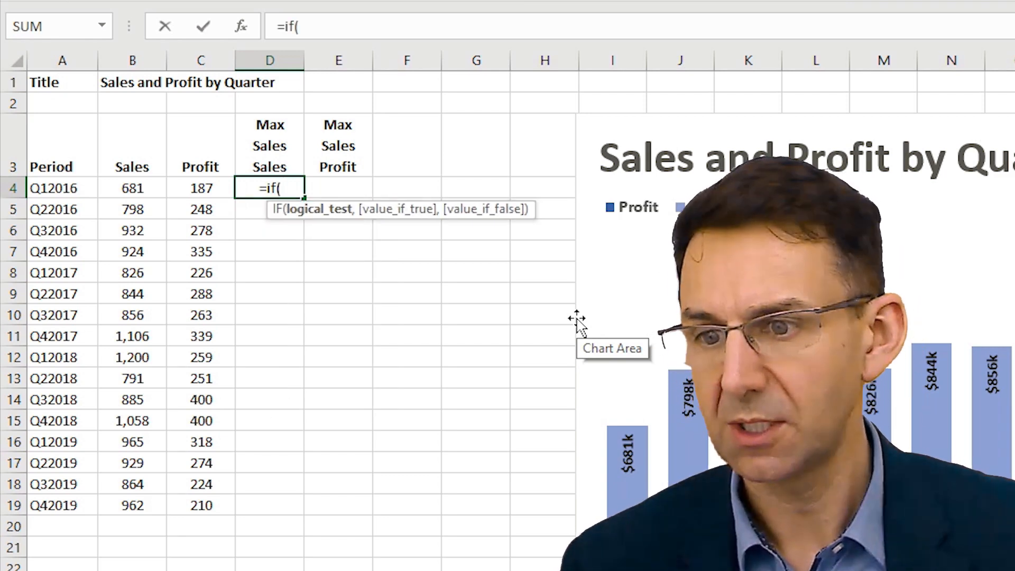
{"action": "key", "text": "Left"}
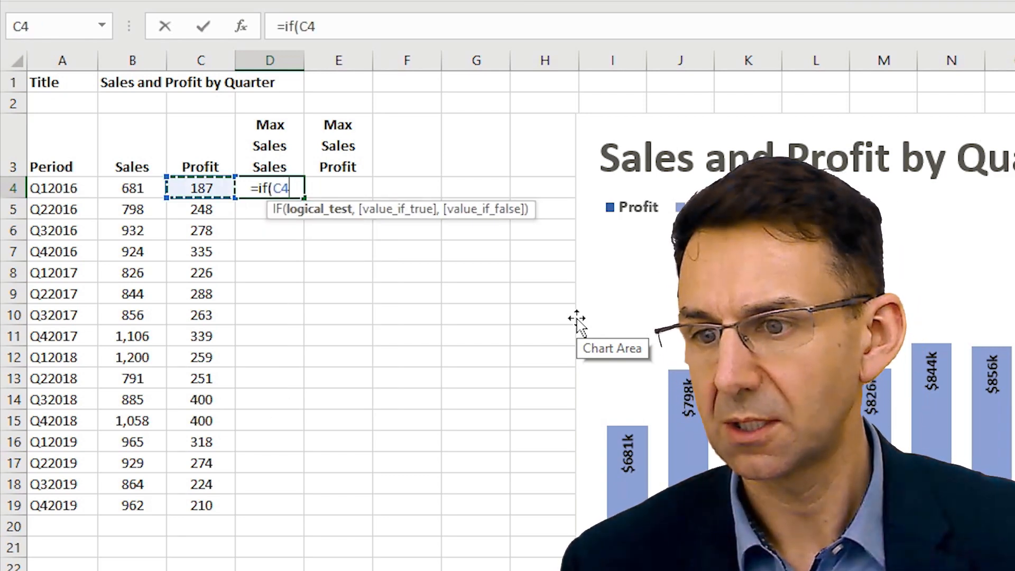
{"action": "key", "text": "Left"}
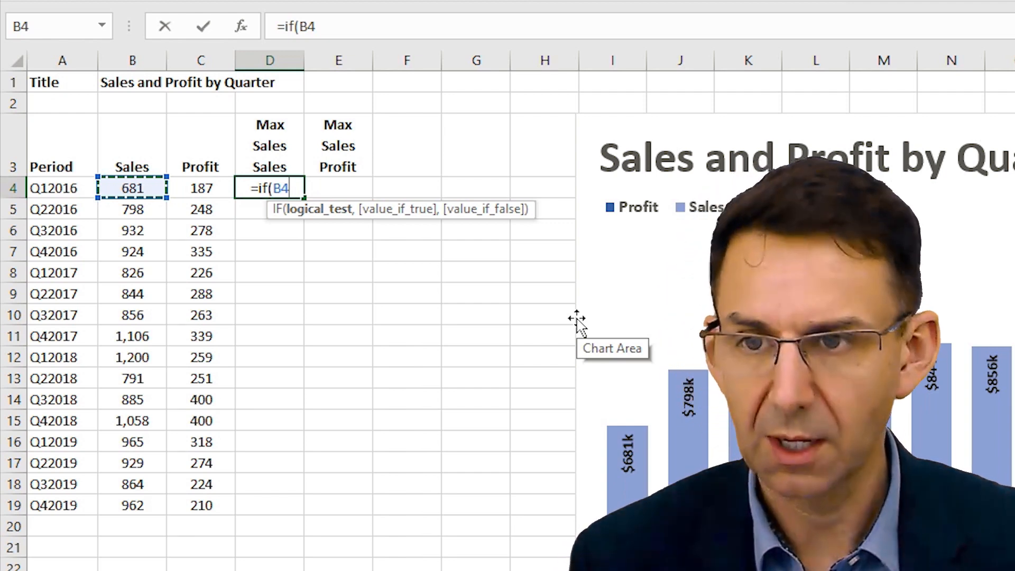
{"action": "key", "text": "F4"}
{"action": "key", "text": "F4"}
{"action": "key", "text": "F4"}
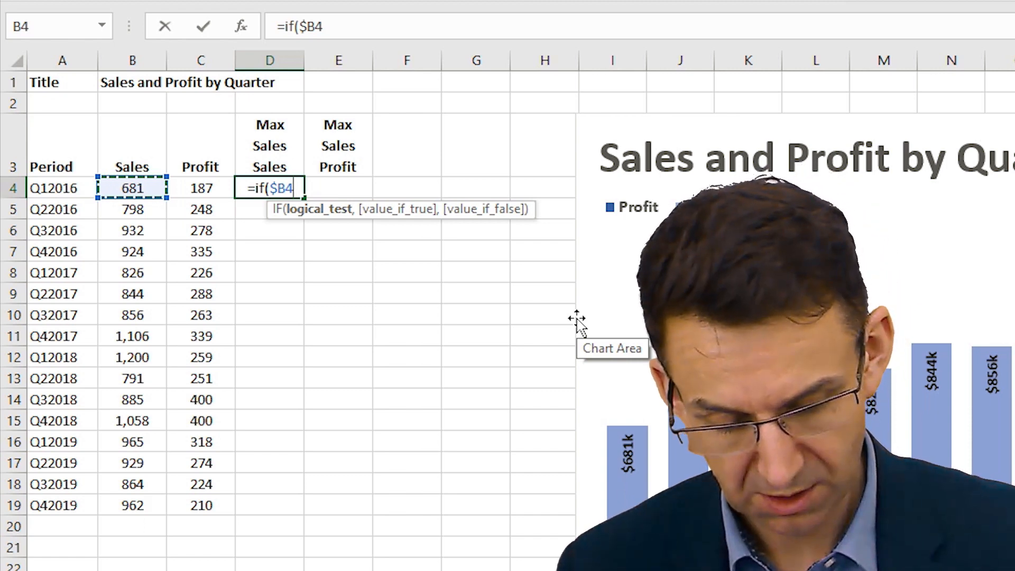
- Compare $B4 in the logical test with the maximum of the whole Sales column, MAX($B:$B)
{"action": "type", "text": "=max"}
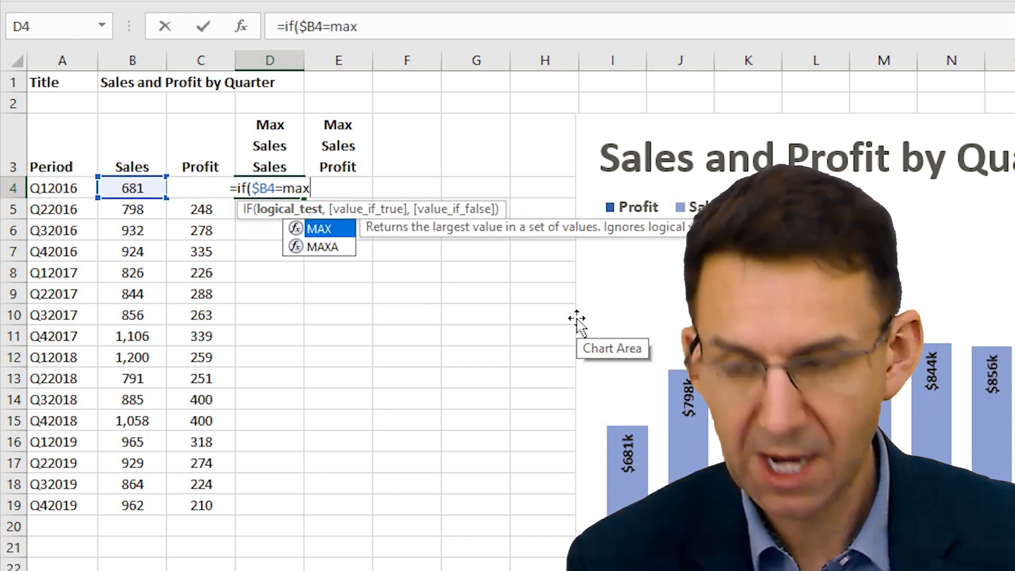
{"action": "type", "text": "("}
{"action": "key", "text": "Left"}
{"action": "key", "text": "Left"}
{"action": "key", "text": "ctrl+shift+Down"}
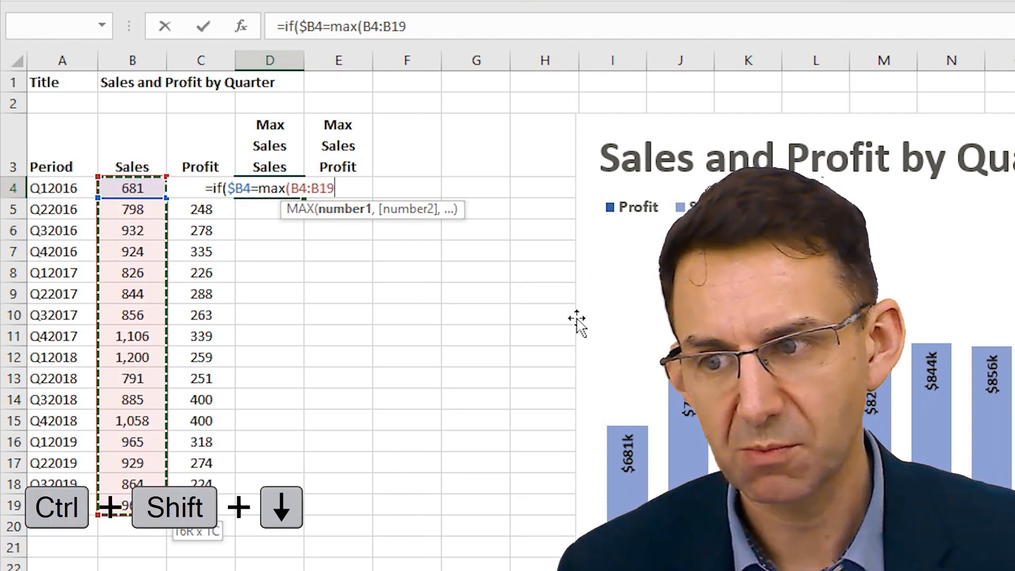
{"action": "left_click", "coordinate": [133, 55]}
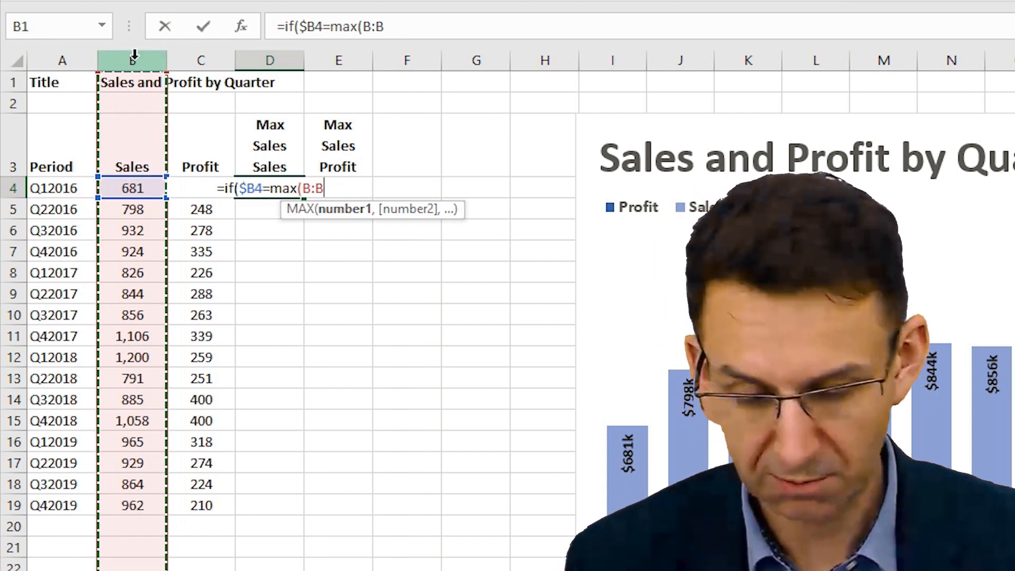
{"action": "key", "text": "F4"}
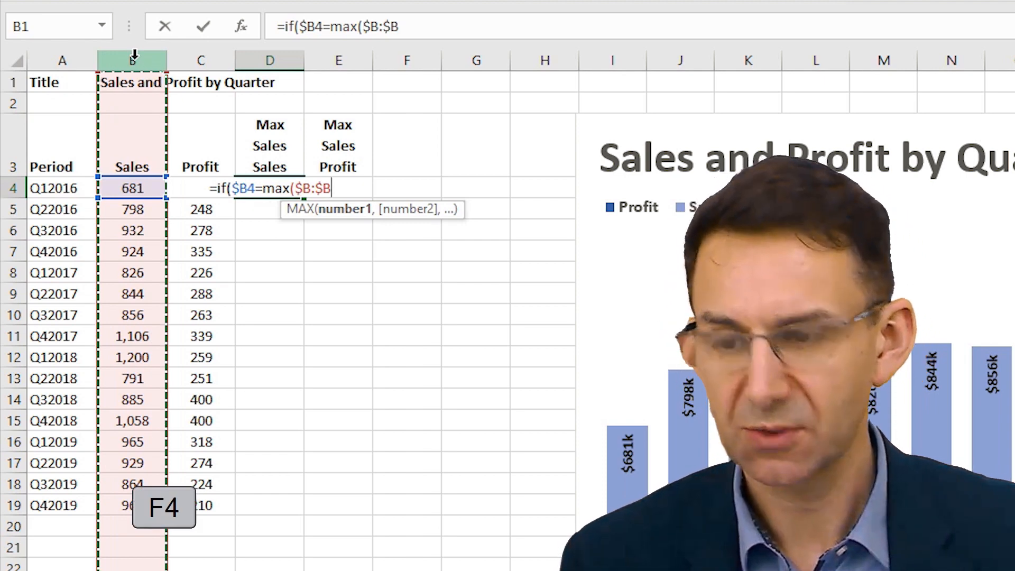
- Complete the D4 formula to return B4 if true and NA() otherwise, and fill it down to D19
{"action": "type", "text": "),"}
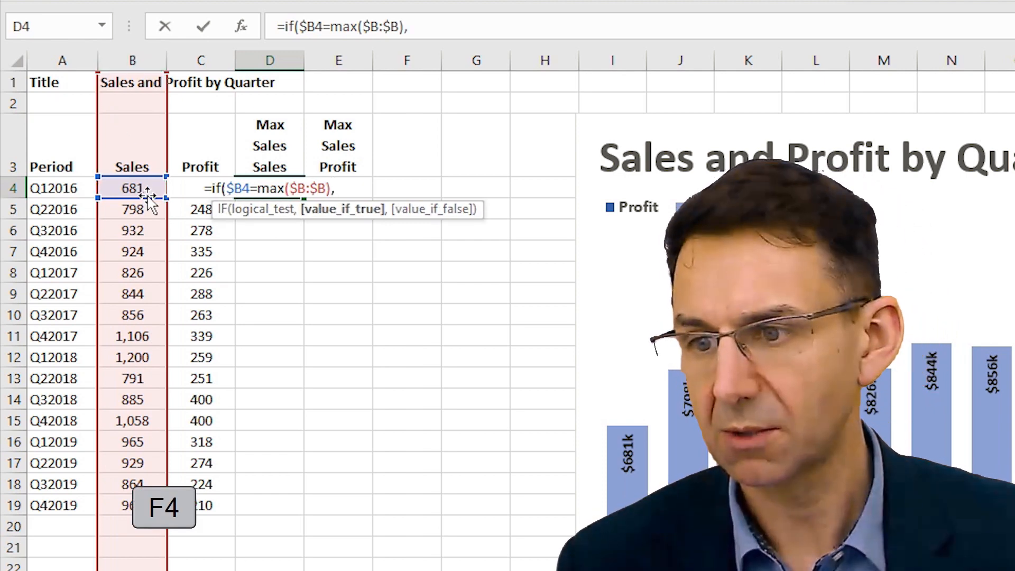
{"action": "left_click", "coordinate": [148, 189]}
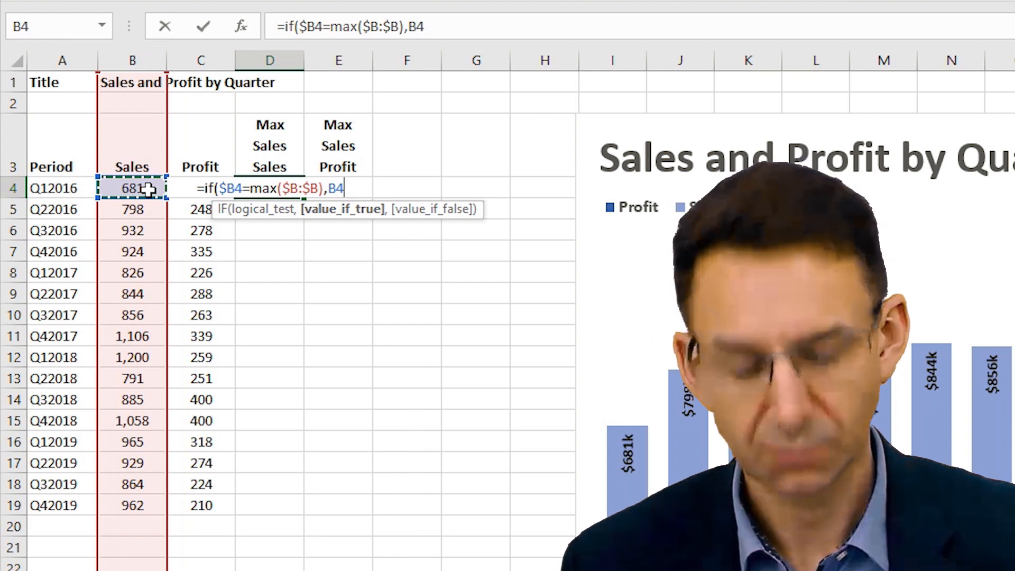
{"action": "type", "text": ",na"}
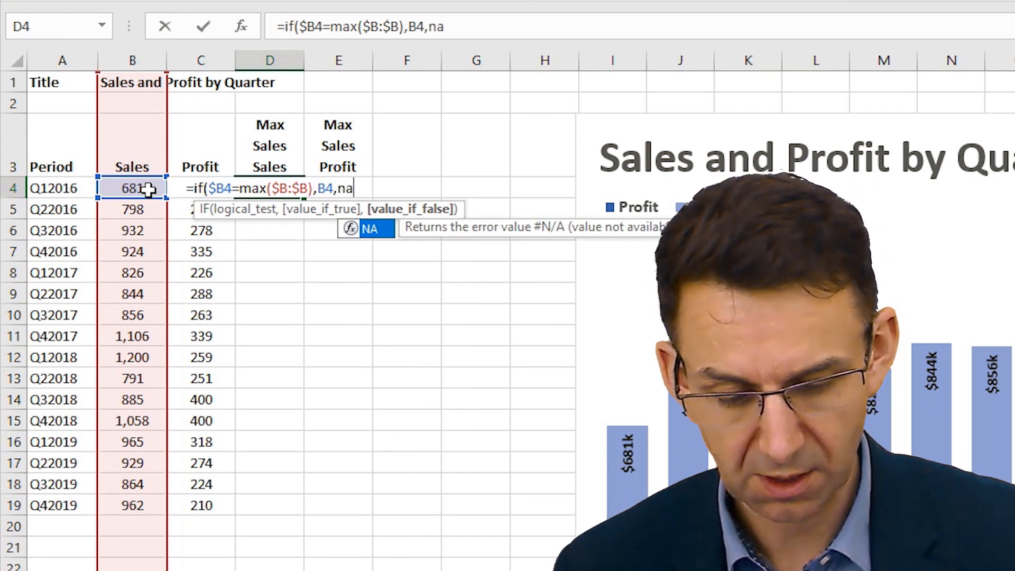
{"action": "type", "text": "()"}
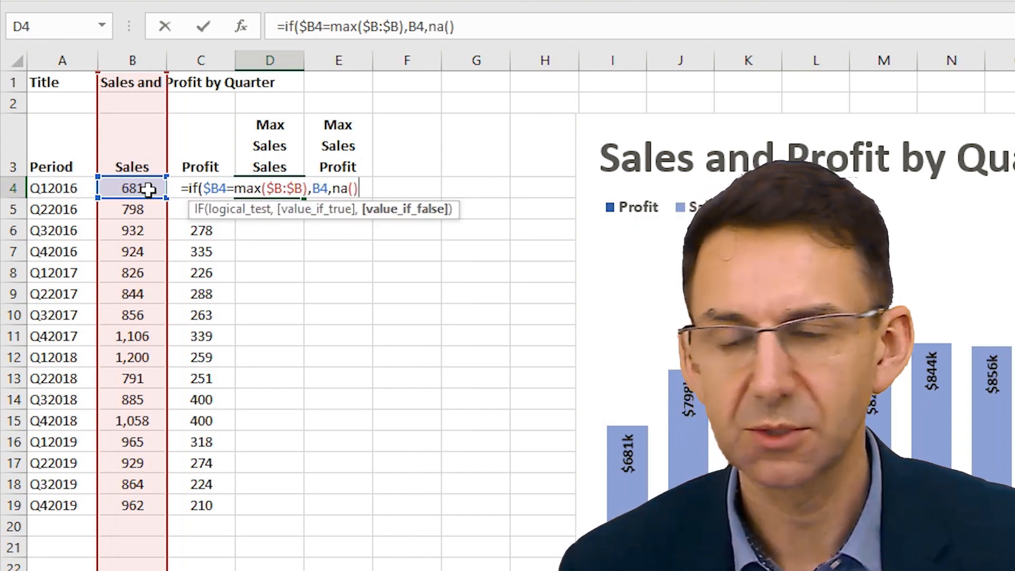
{"action": "type", "text": ")"}
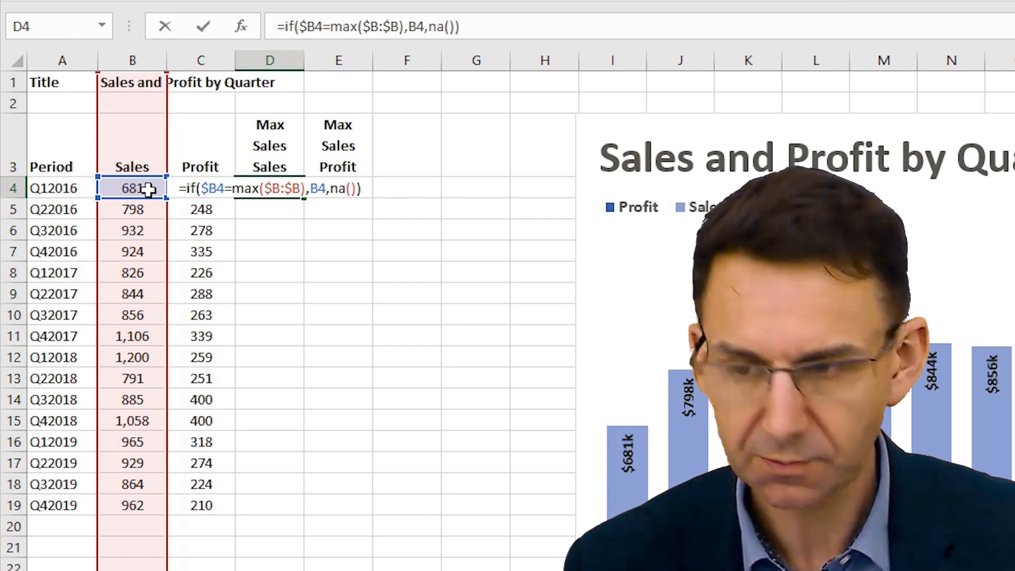
{"action": "key", "text": "Return"}
{"action": "key", "text": "Up"}
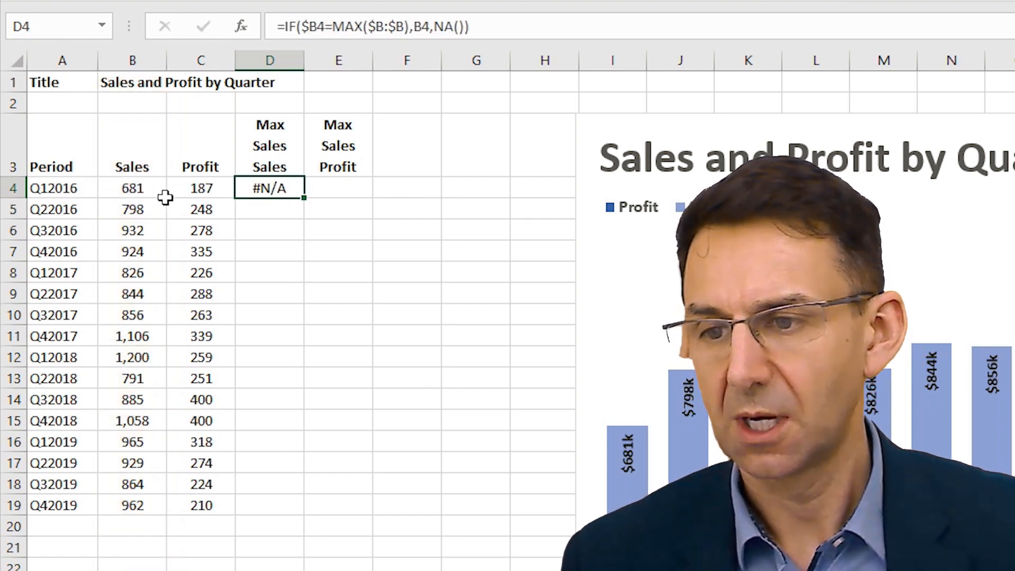
{"action": "double_click", "coordinate": [305, 199]}
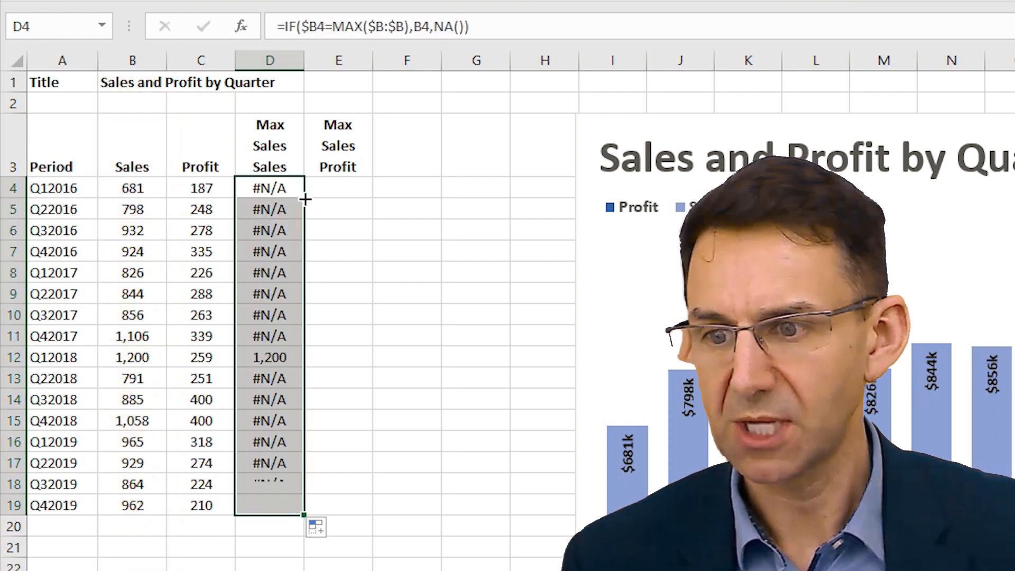
- Change the Q12018 sales value in B12 to 1050 and check how the Max Sales Sales column responds
{"action": "left_click", "coordinate": [268, 359]}
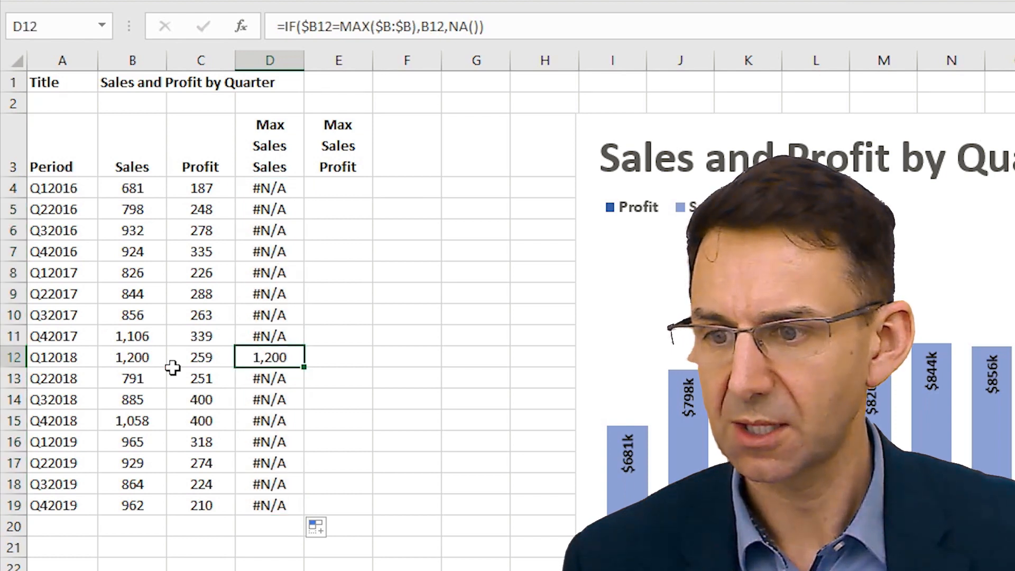
{"action": "left_click", "coordinate": [138, 357]}
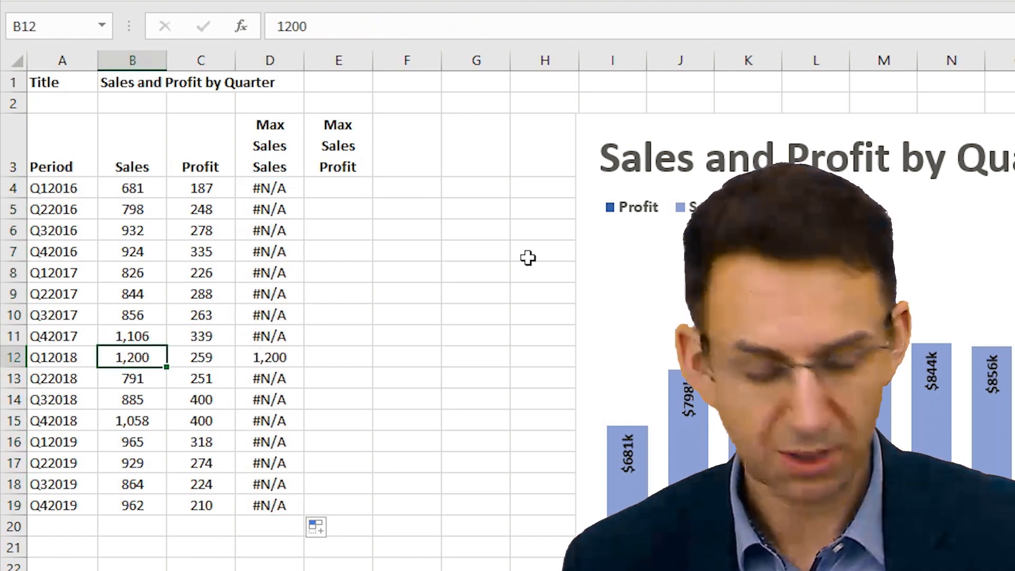
{"action": "type", "text": "15"}
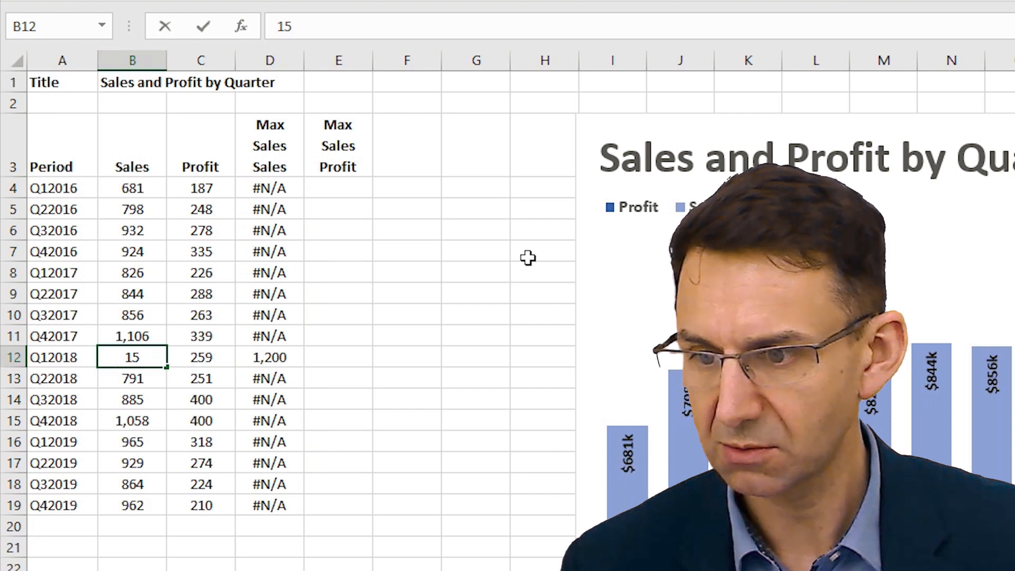
{"action": "key", "text": "BackSpace"}
{"action": "type", "text": "050"}
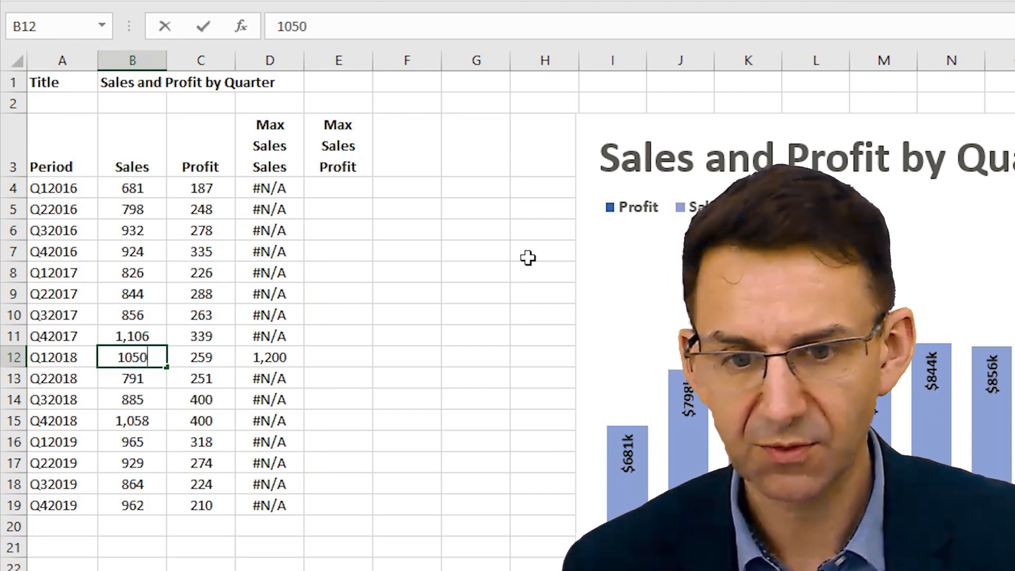
{"action": "key", "text": "Return"}
{"action": "key", "text": "Up"}
{"action": "key", "text": "Up"}
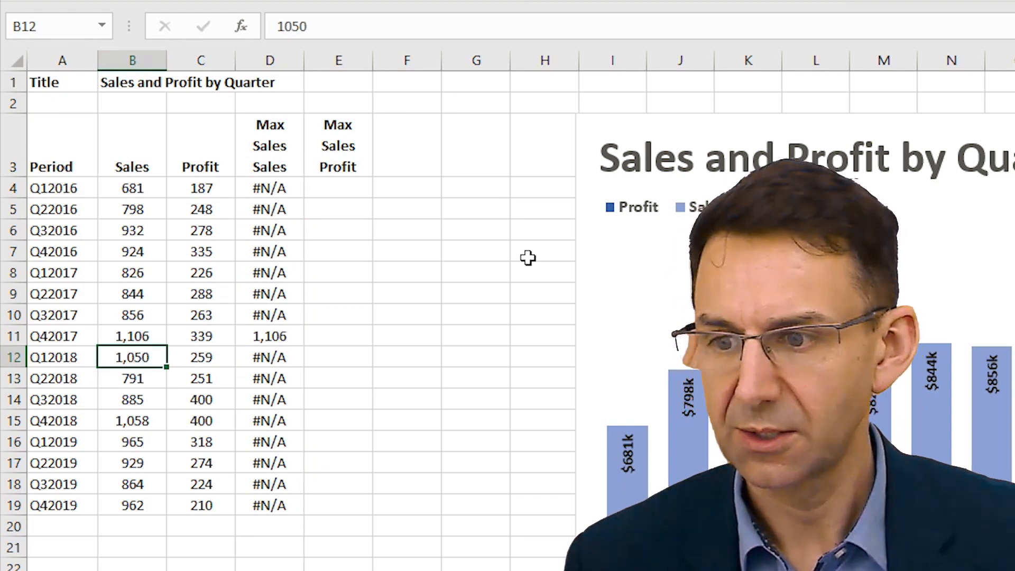
{"action": "key", "text": "Right"}
{"action": "key", "text": "Right"}
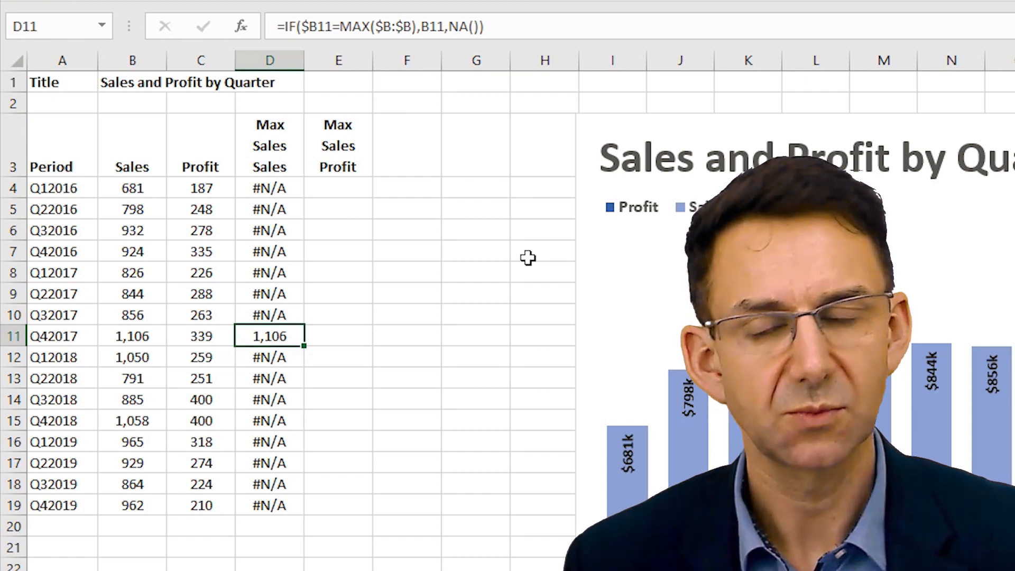
- Copy the D4 formula to E4, review its references, and fill it down to E19
{"action": "left_click", "coordinate": [252, 189]}
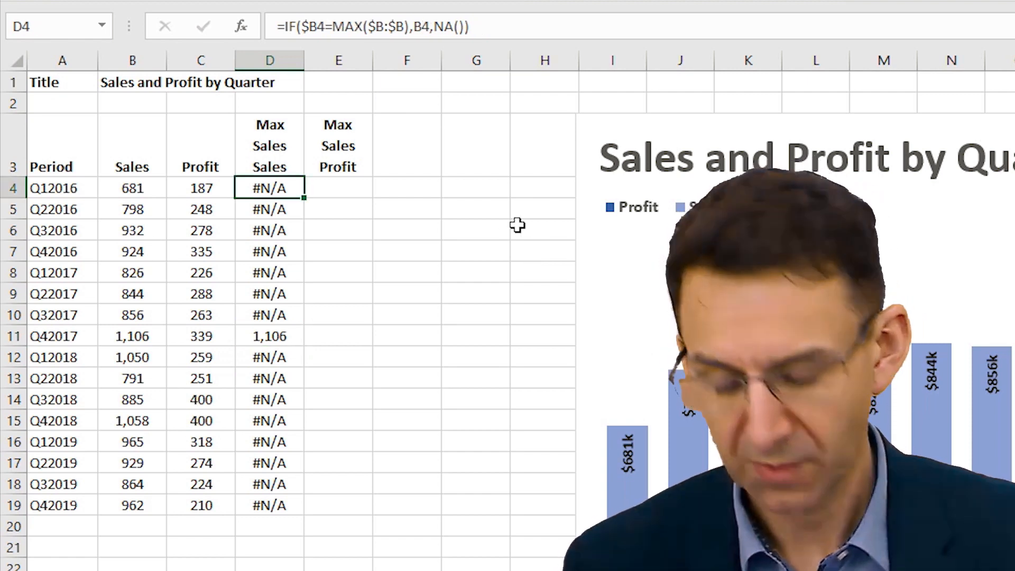
{"action": "key", "text": "ctrl+c"}
{"action": "key", "text": "Right"}
{"action": "key", "text": "ctrl+v"}
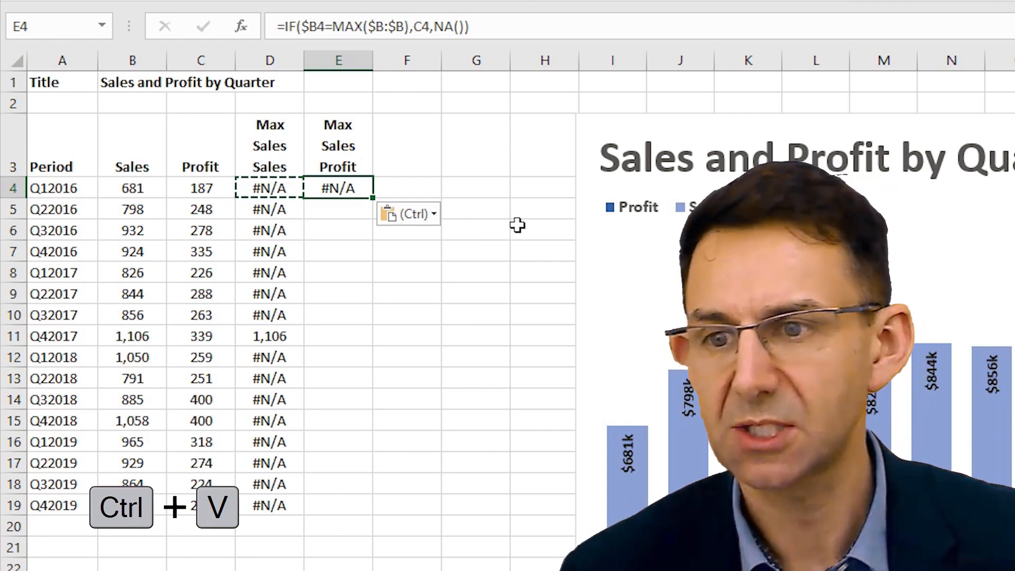
{"action": "key", "text": "F2"}
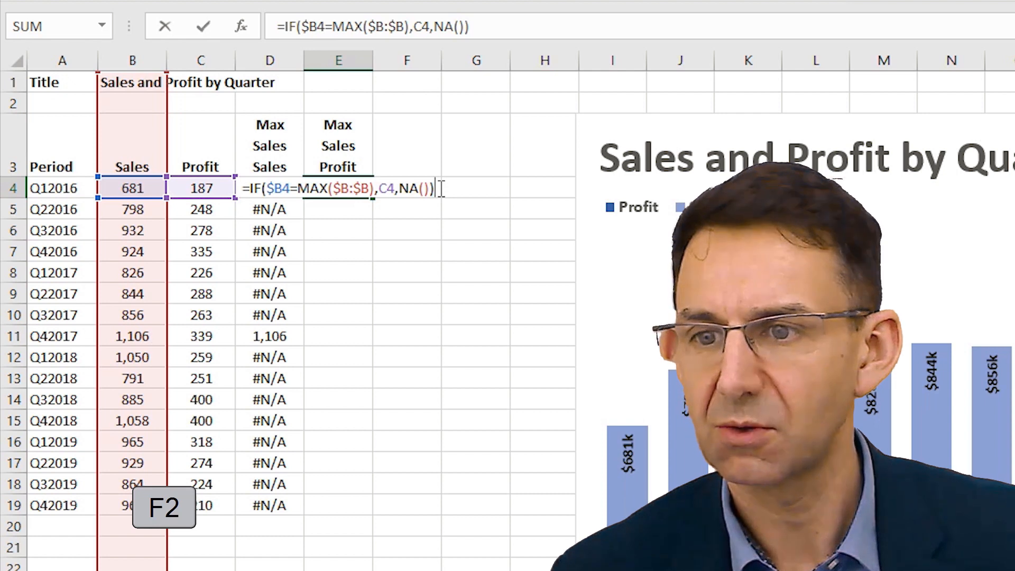
{"action": "key", "text": "Return"}
{"action": "key", "text": "Up"}
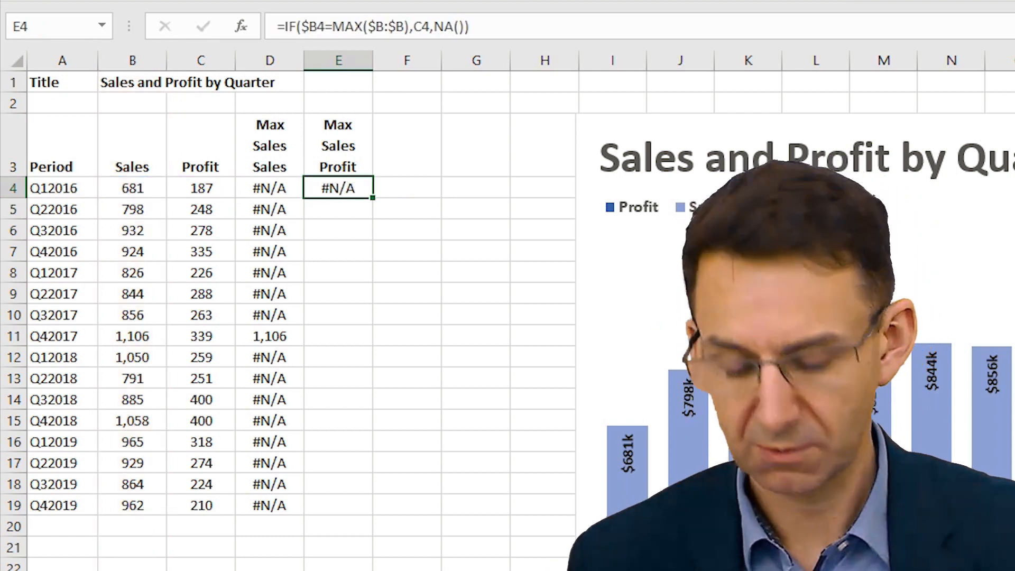
{"action": "double_click", "coordinate": [373, 198]}
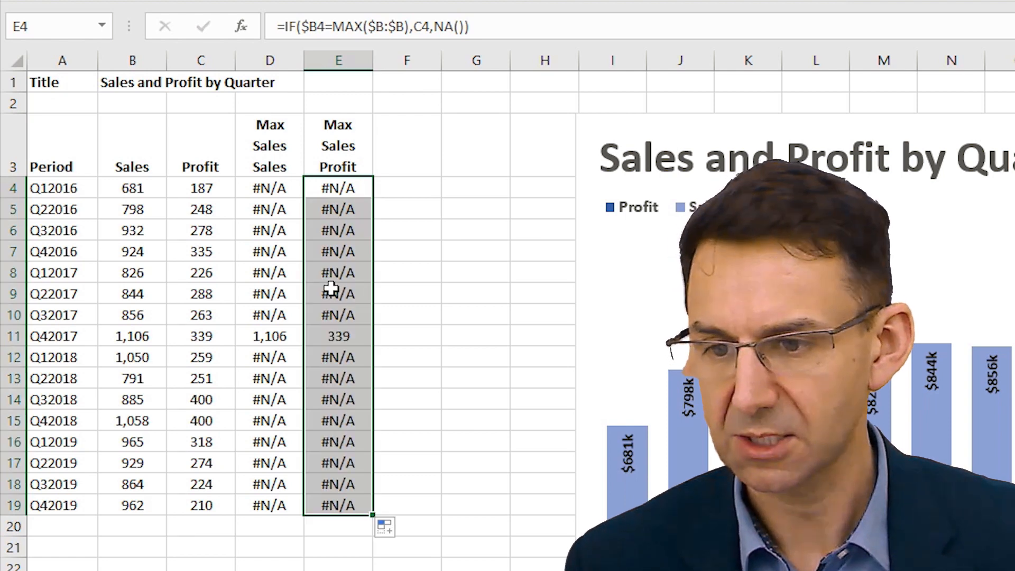
{"action": "left_click", "coordinate": [324, 335]}
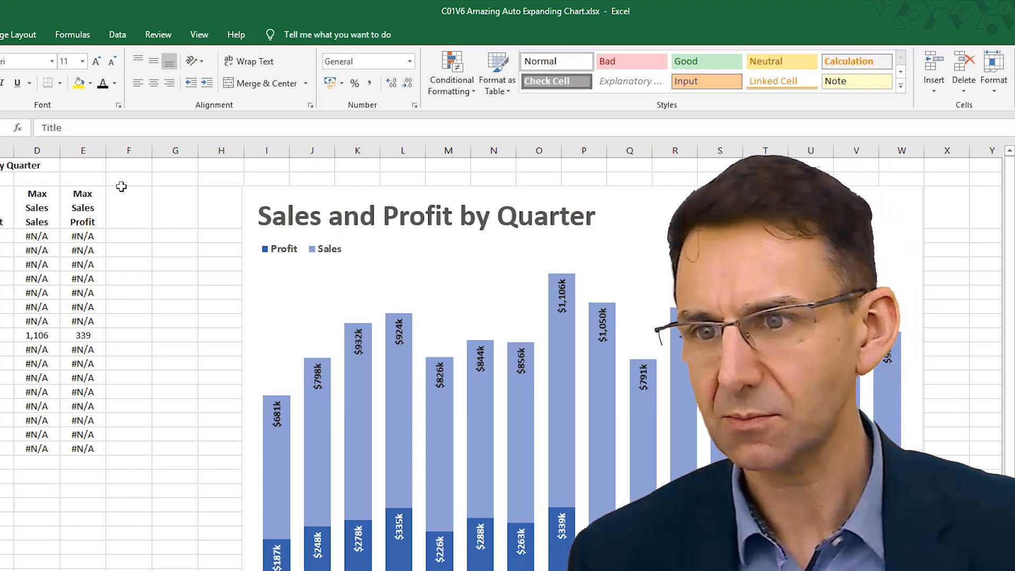
- Copy the OFFSET formula that the defined name nPeriod refers to
{"action": "left_click", "coordinate": [72, 34]}
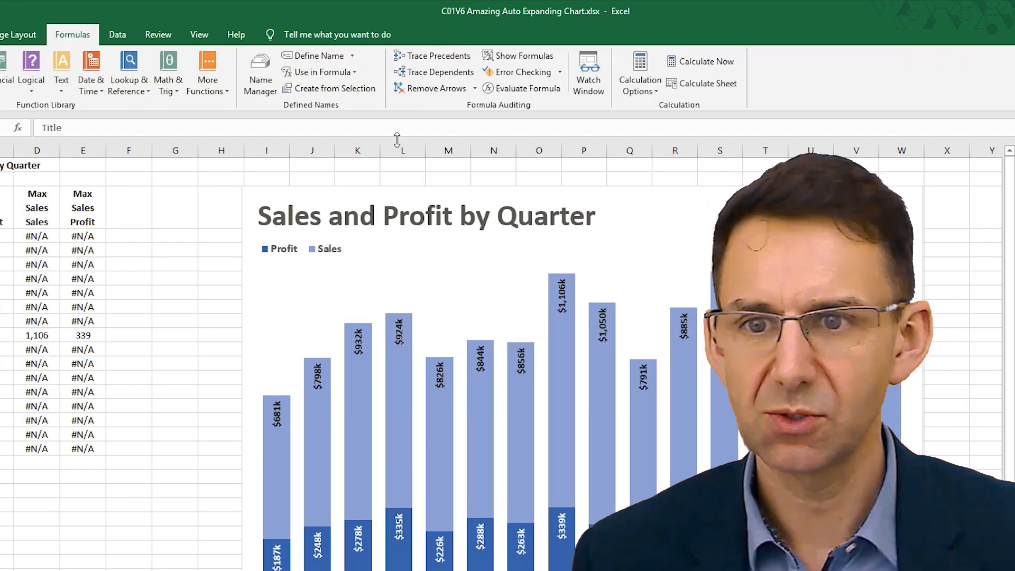
{"action": "left_click", "coordinate": [262, 80]}
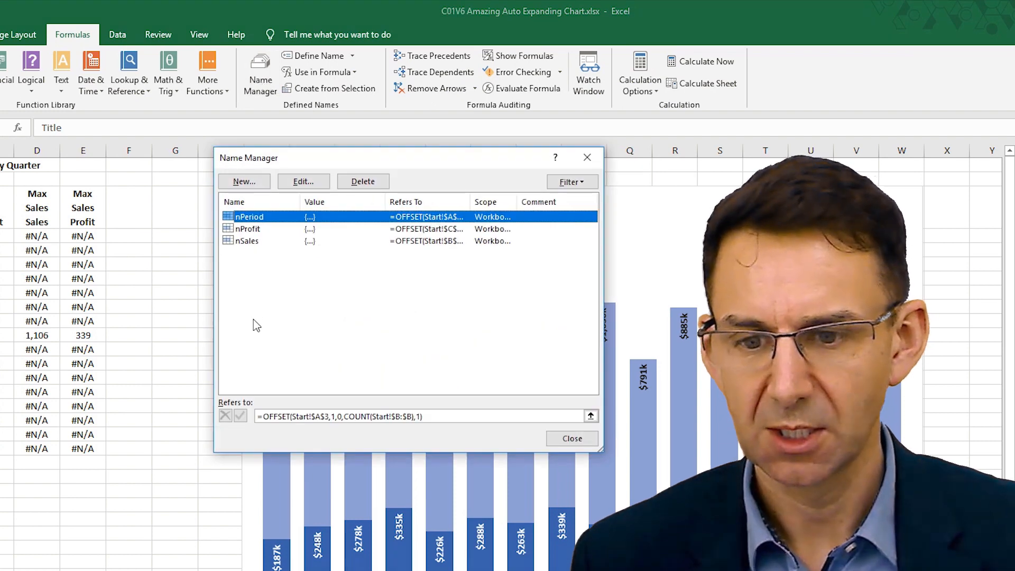
{"action": "left_click_drag", "start_coordinate": [443, 418], "coordinate": [258, 421]}
{"action": "key", "text": "ctrl+c"}
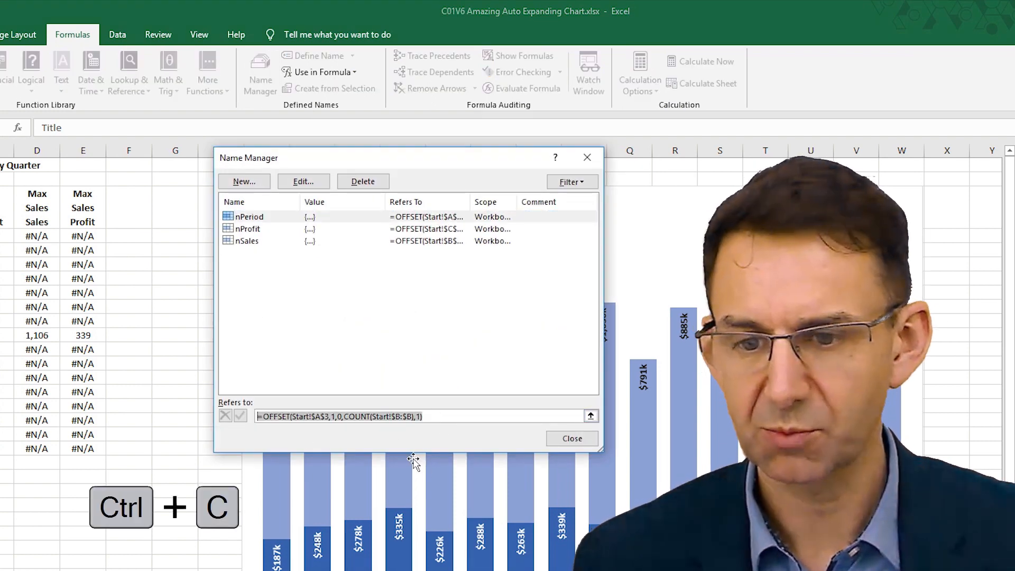
- Create a workbook name nMSSales from the copied formula, with its anchor changed to Start!$D$3: =OFFSET(Start!$D$3,1,0,COUNT(Start!$B:$B),1)
{"action": "left_click", "coordinate": [244, 181]}
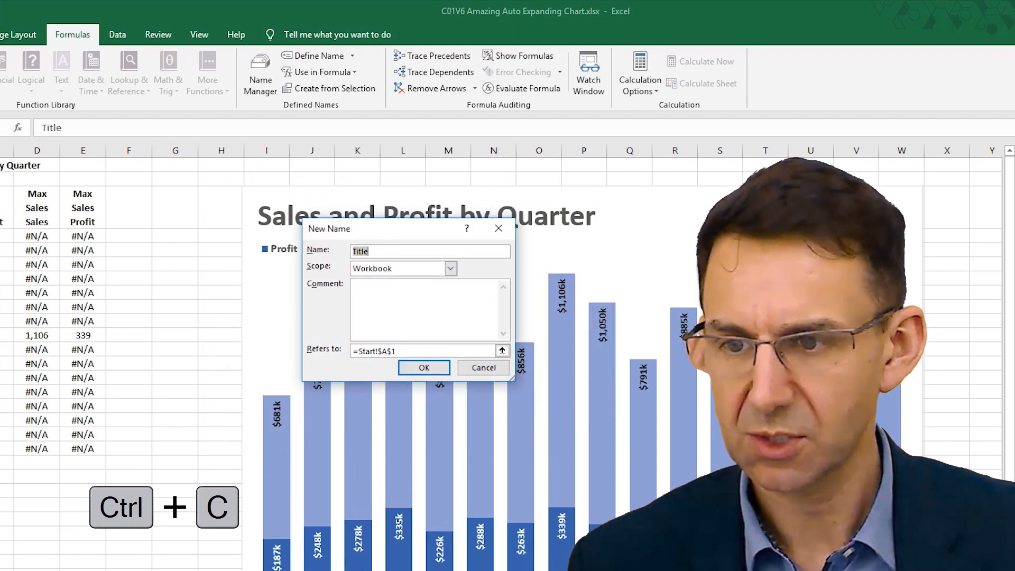
{"action": "type", "text": "n"}
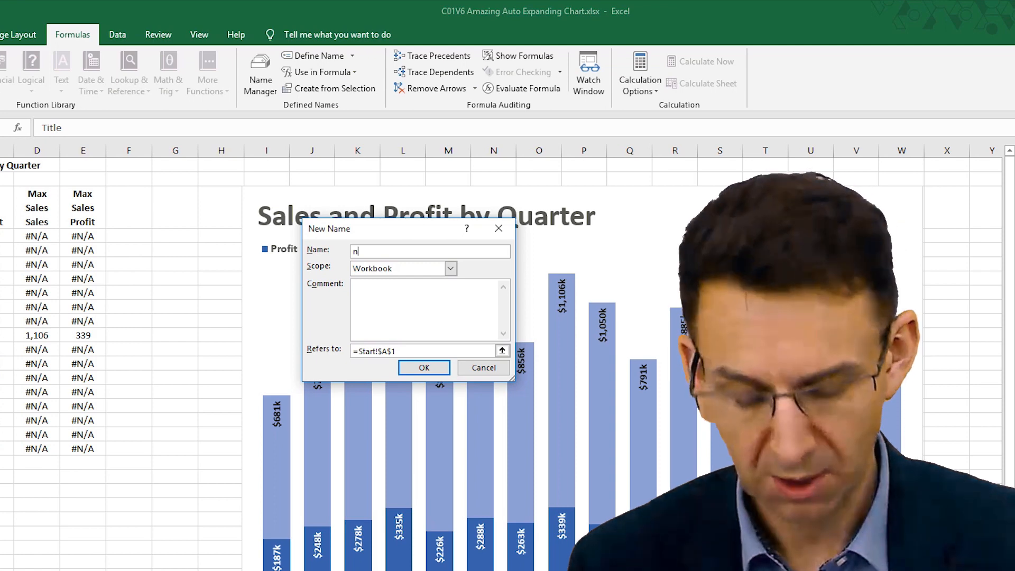
{"action": "type", "text": "MS"}
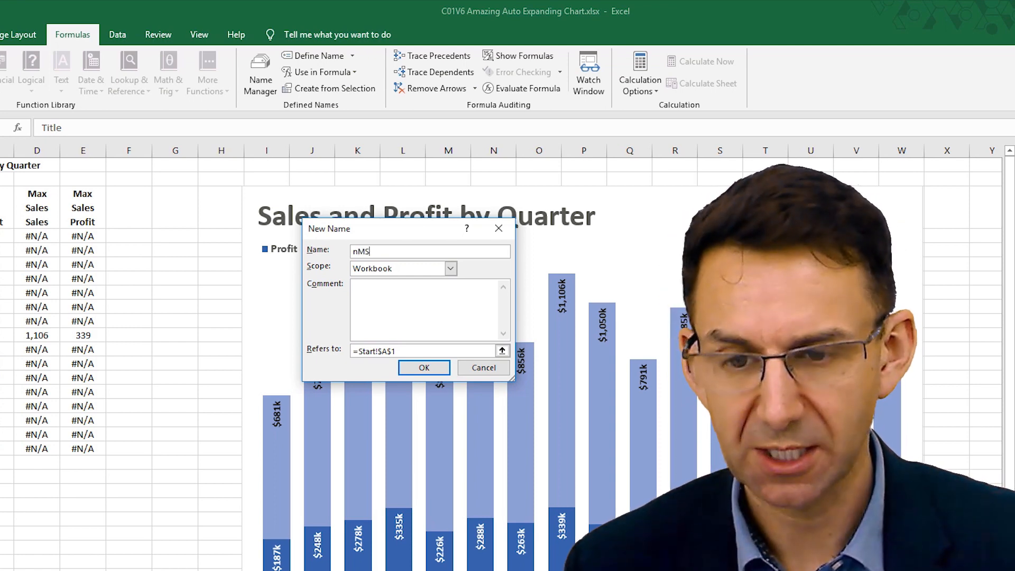
{"action": "type", "text": "Sales"}
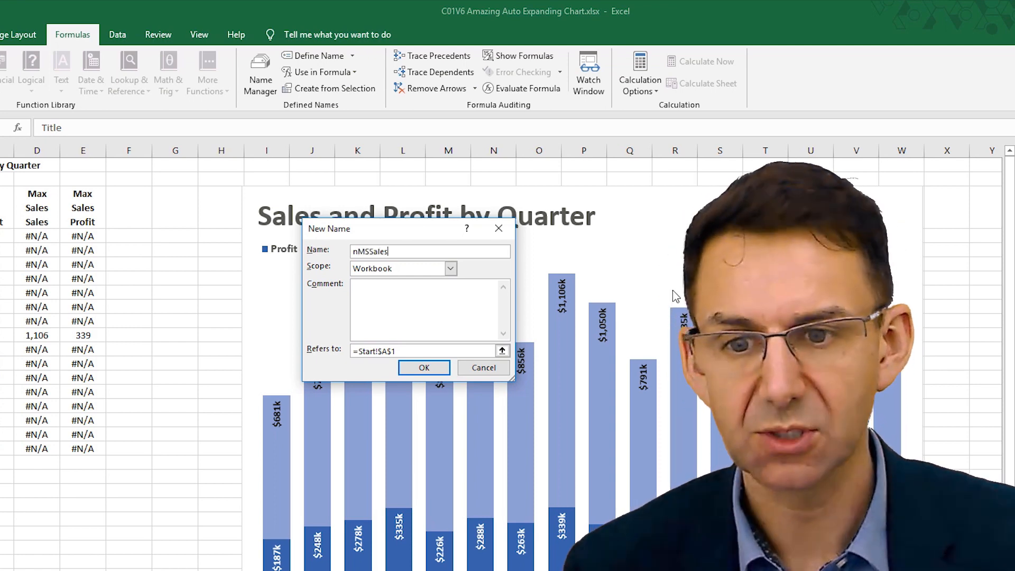
{"action": "triple_click", "coordinate": [425, 351]}
{"action": "key", "text": "ctrl+v"}
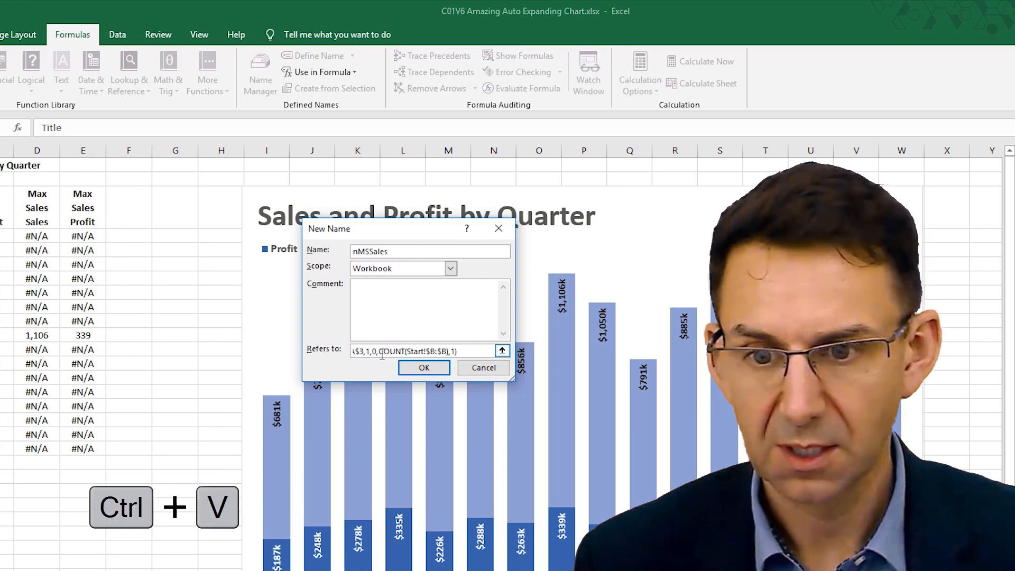
{"action": "left_click_drag", "start_coordinate": [372, 352], "coordinate": [336, 348]}
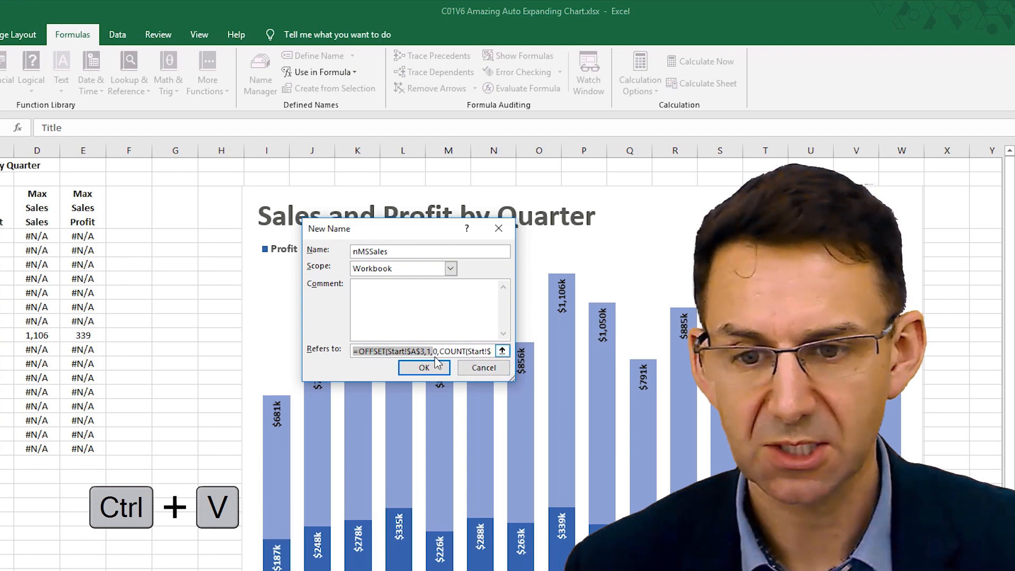
{"action": "left_click", "coordinate": [416, 352]}
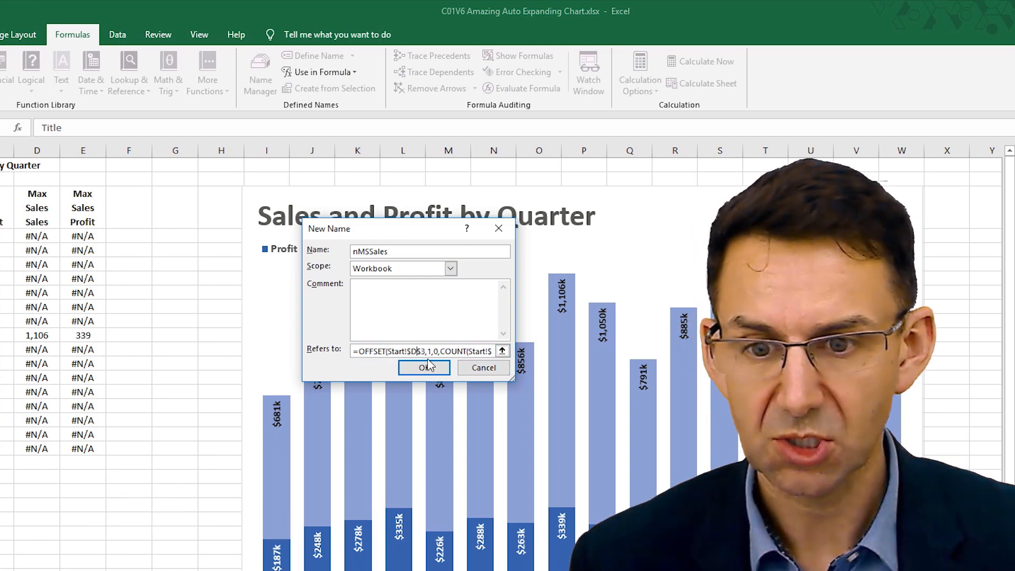
{"action": "left_click", "coordinate": [433, 372]}
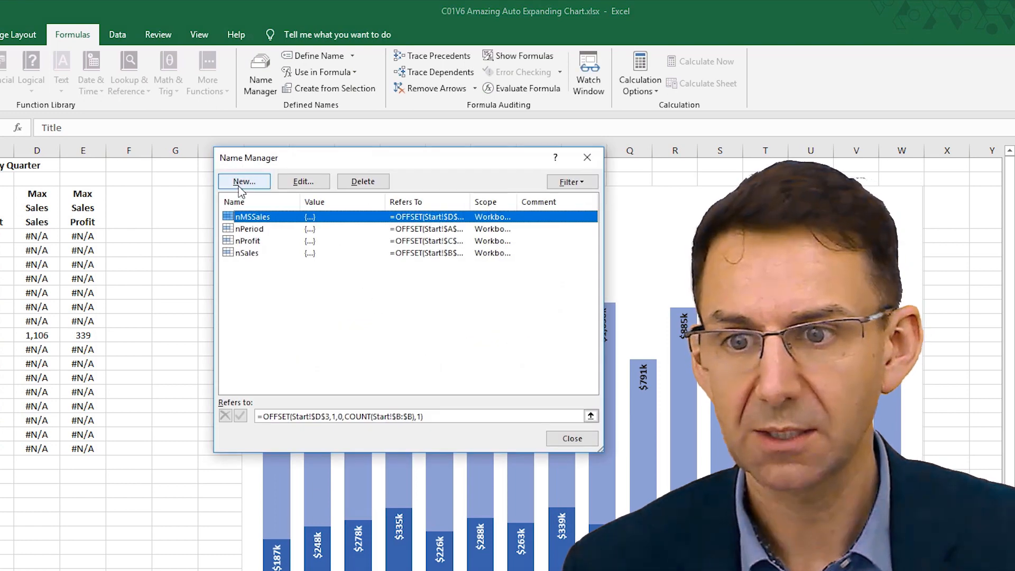
- Create a workbook name nMSProfit from the copied OFFSET formula, with its anchor changed to Start!$E$3, and close the name list
{"action": "left_click", "coordinate": [241, 185]}
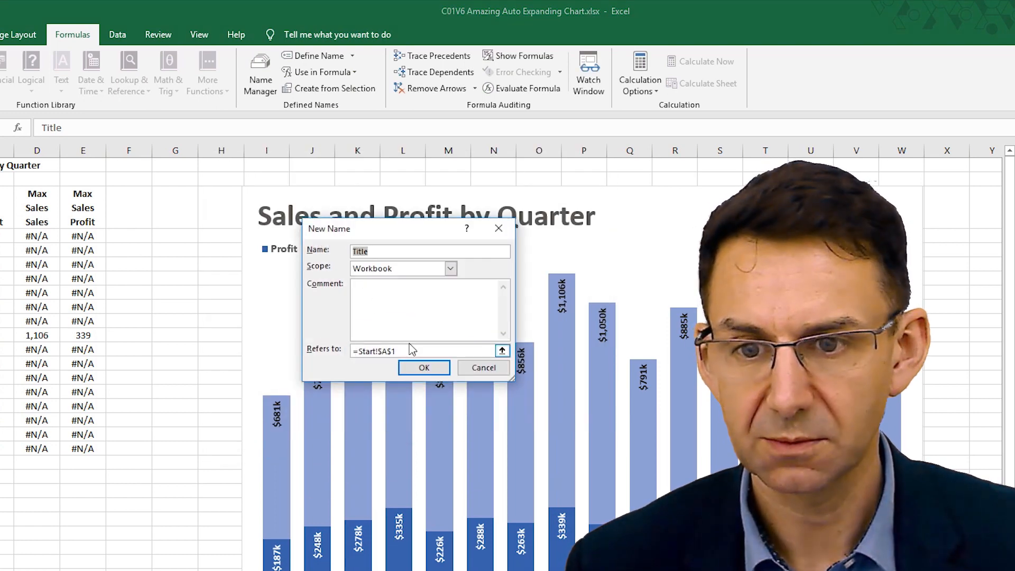
{"action": "type", "text": "nMS"}
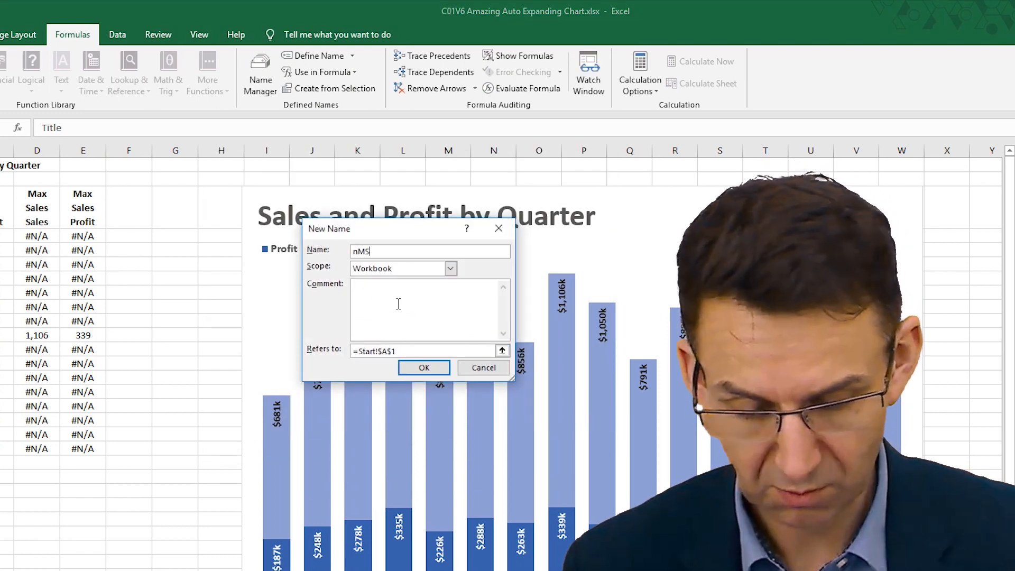
{"action": "type", "text": "Pro"}
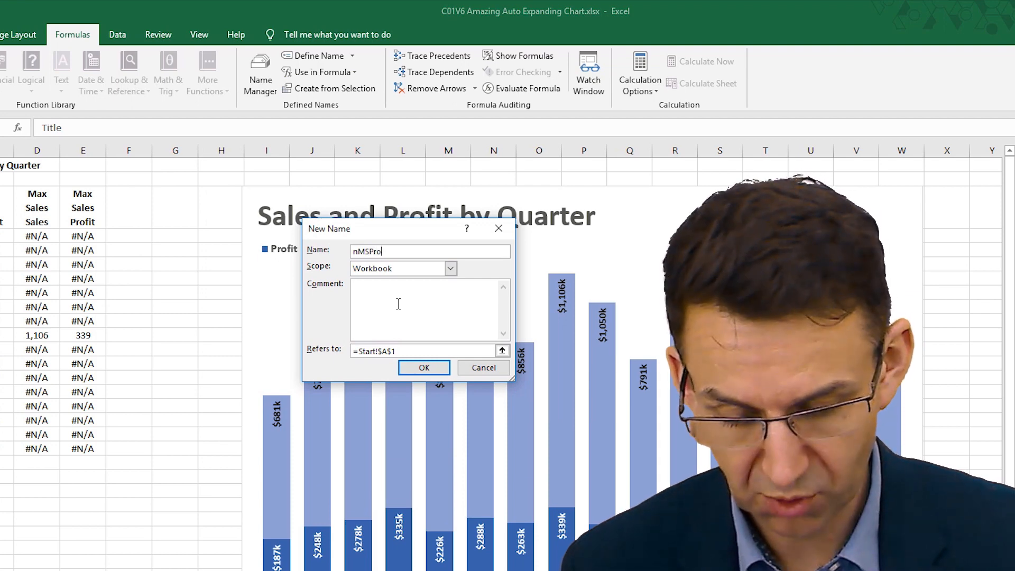
{"action": "type", "text": "fit"}
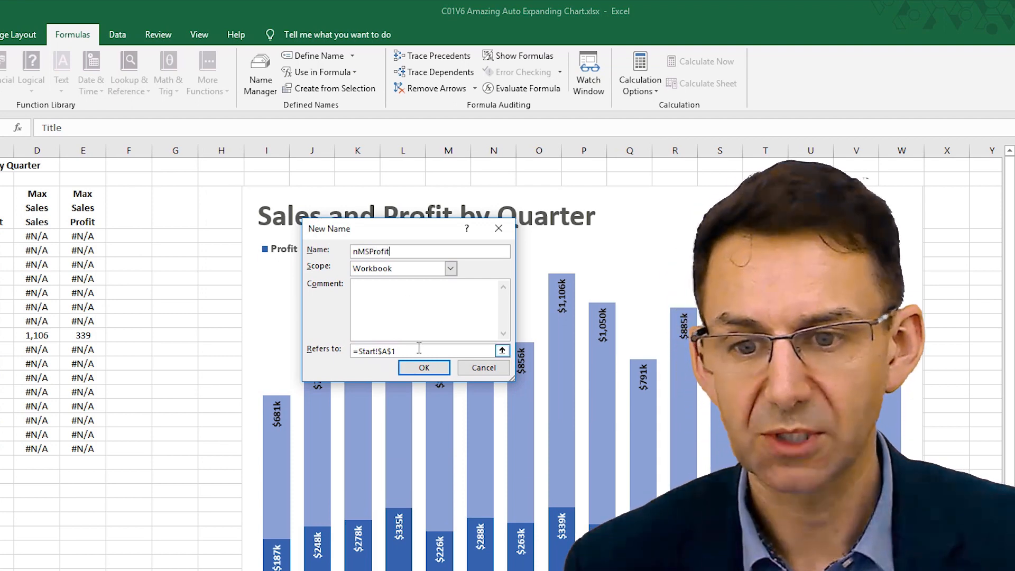
{"action": "left_click_drag", "start_coordinate": [418, 350], "coordinate": [265, 346]}
{"action": "key", "text": "ctrl+v"}
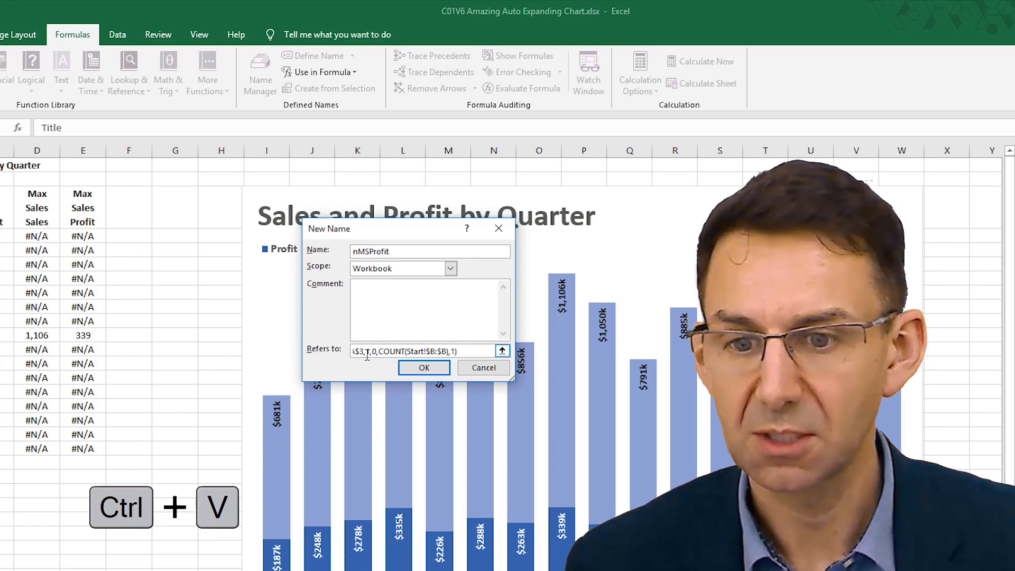
{"action": "left_click", "coordinate": [416, 350]}
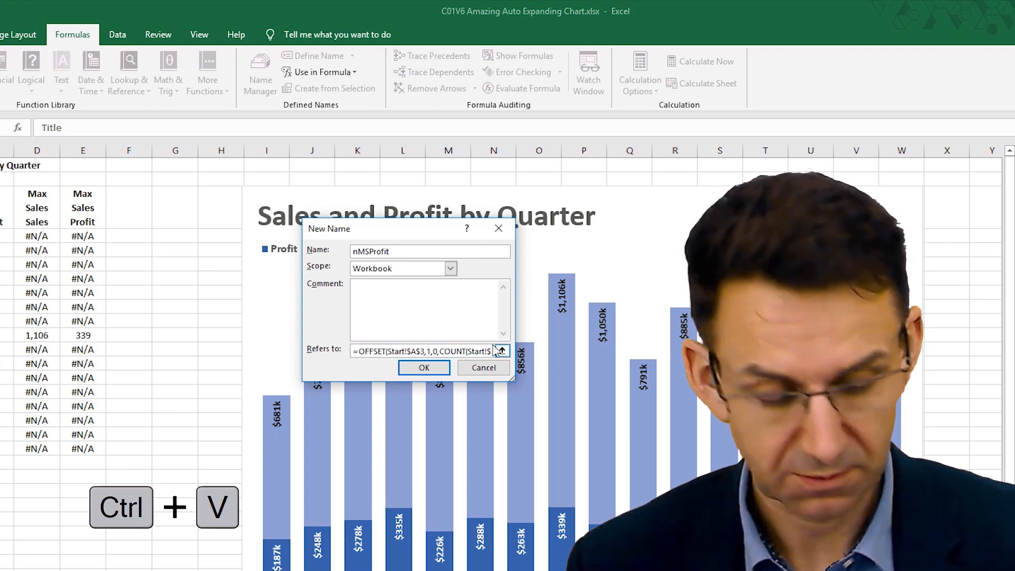
{"action": "key", "text": "BackSpace"}
{"action": "type", "text": "E"}
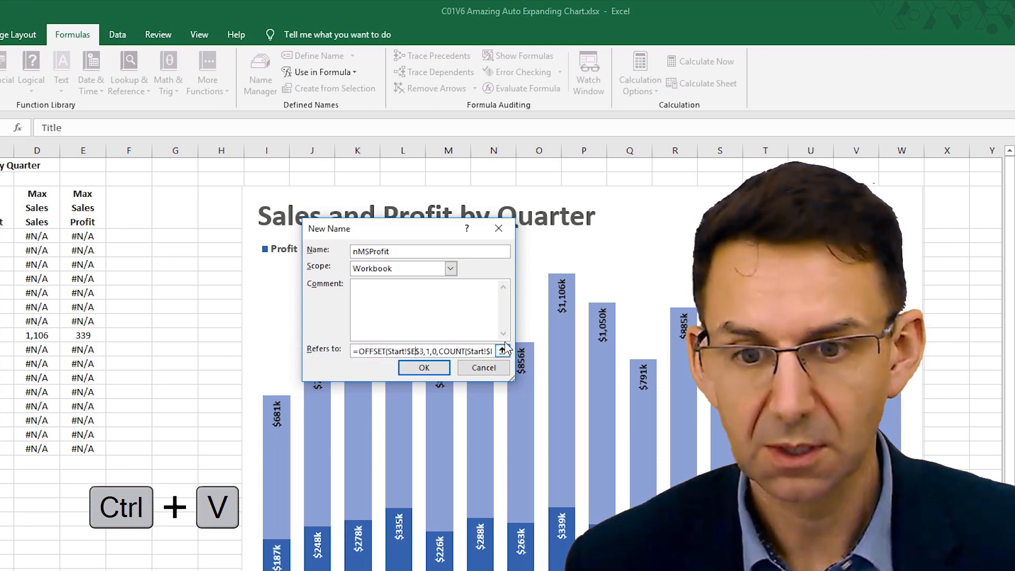
{"action": "left_click", "coordinate": [429, 372]}
{"action": "left_click", "coordinate": [572, 442]}
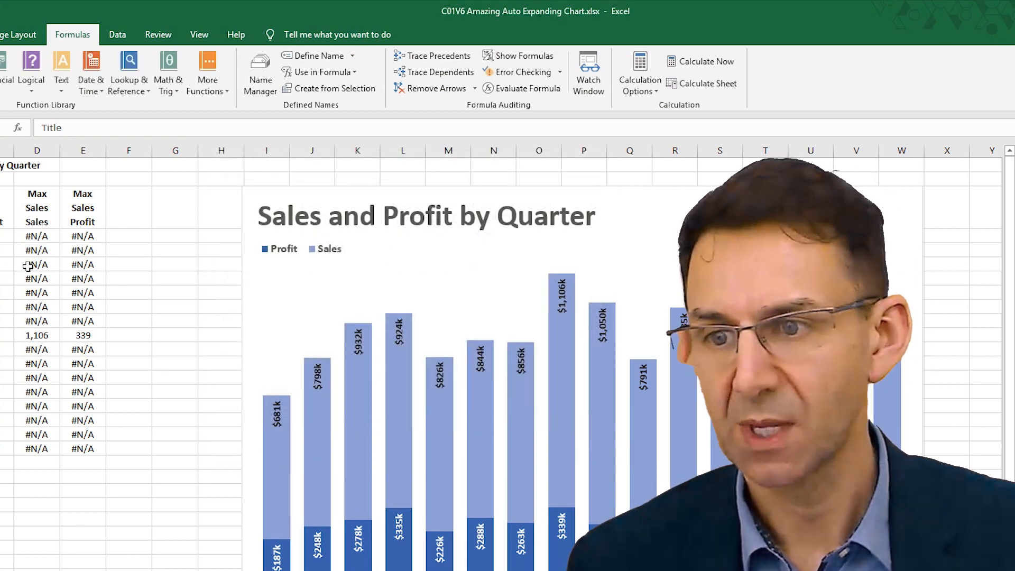
- Start adding a series to the Sales and Profit by Quarter chart, with its name linked to the Max Sales Sales header in D3
{"action": "left_click", "coordinate": [623, 249]}
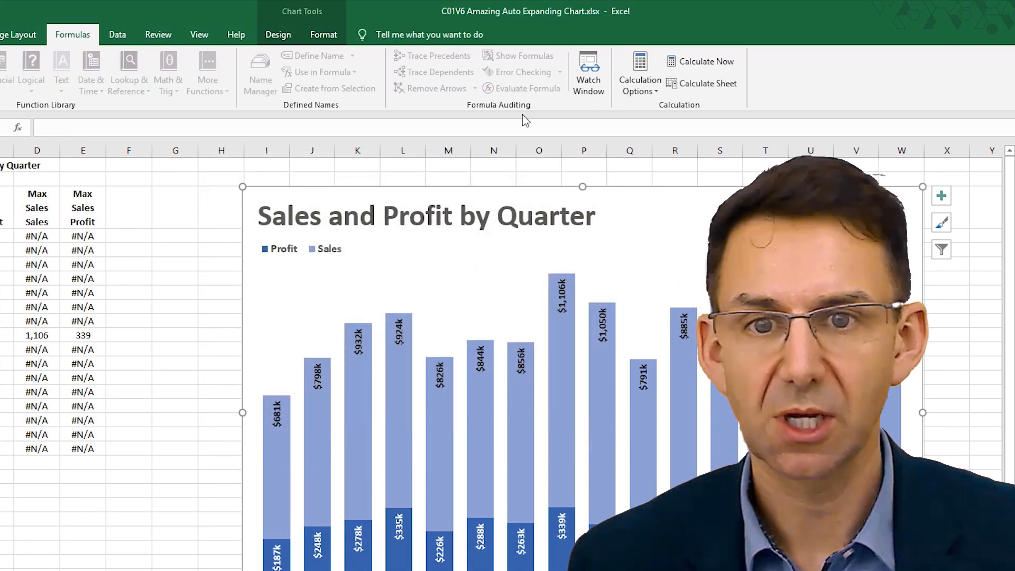
{"action": "left_click", "coordinate": [321, 35]}
{"action": "left_click", "coordinate": [275, 37]}
{"action": "left_click", "coordinate": [575, 79]}
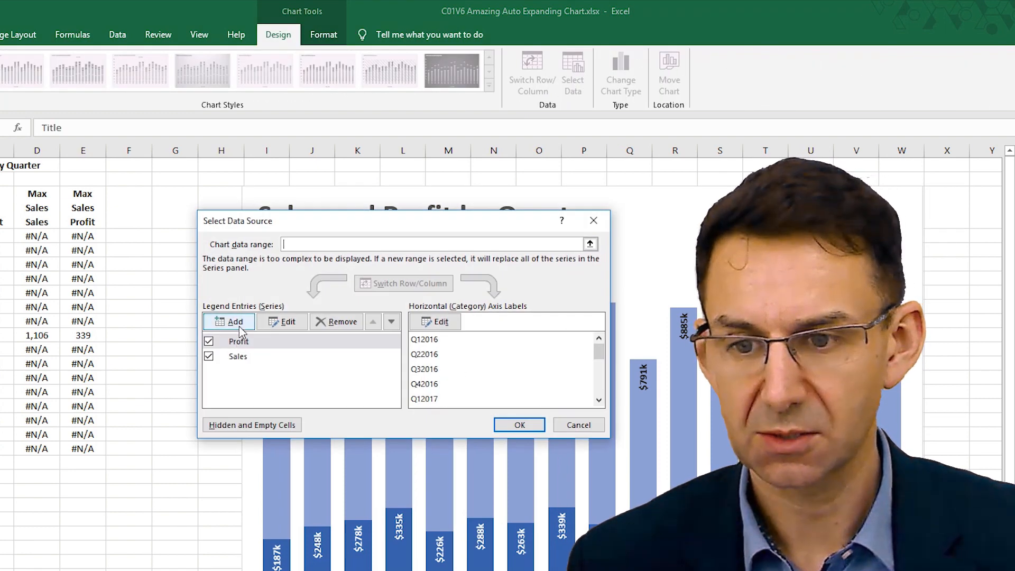
{"action": "left_click", "coordinate": [235, 322]}
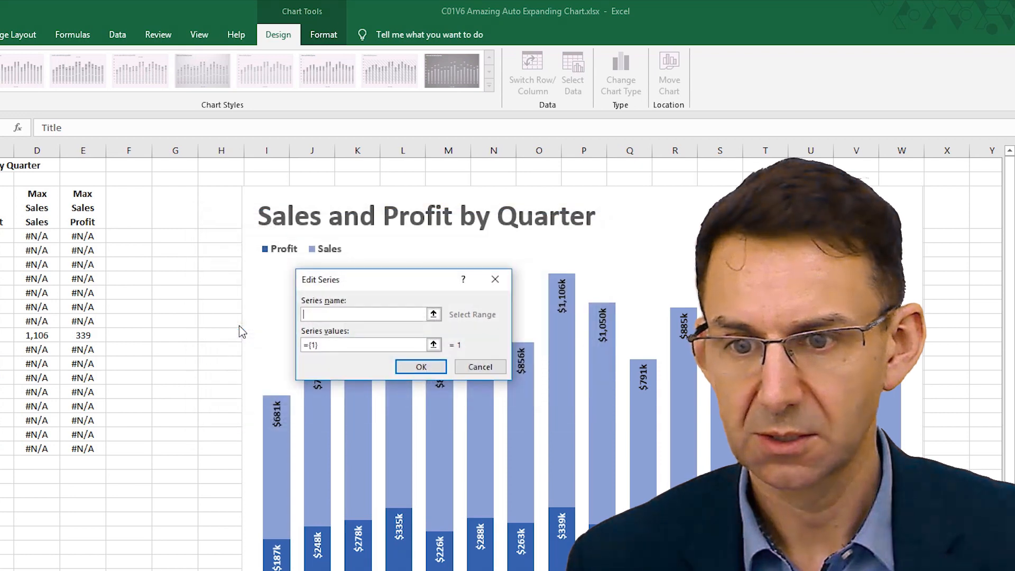
{"action": "left_click", "coordinate": [28, 208]}
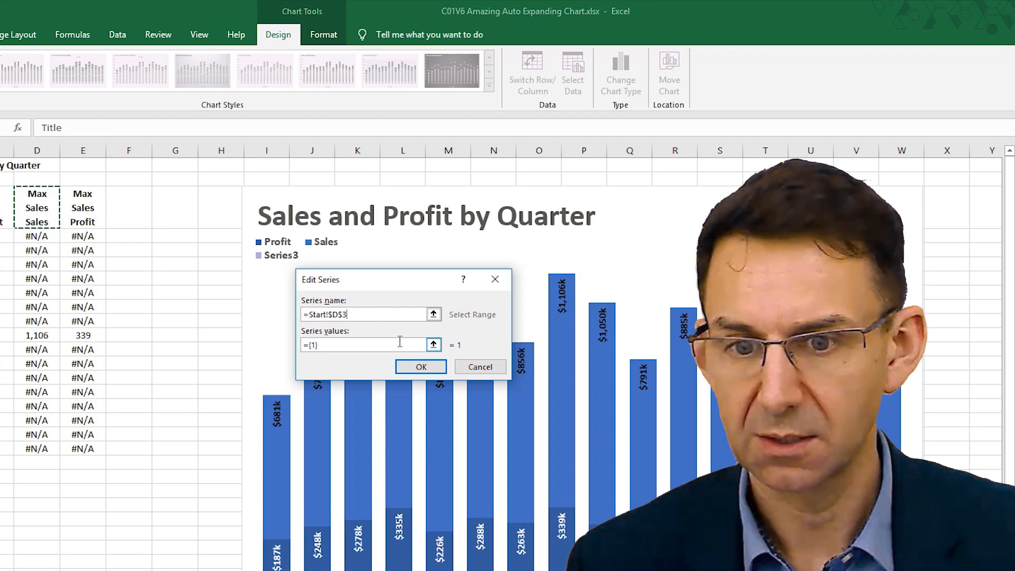
- Set the new series' values to the named range =Start!nMSSales and accept the series
{"action": "left_click", "coordinate": [427, 344]}
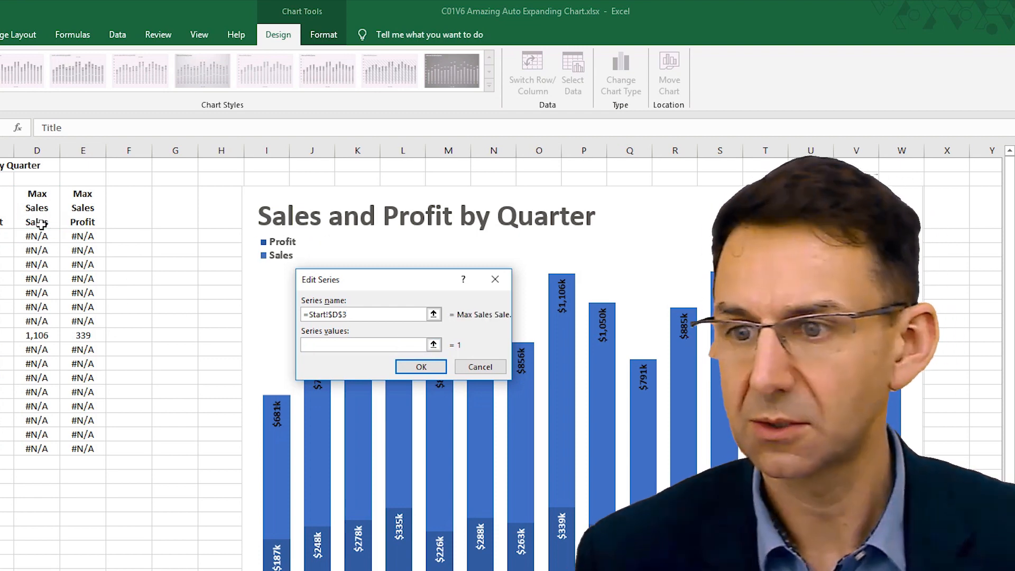
{"action": "left_click", "coordinate": [36, 236]}
{"action": "key", "text": "BackSpace"}
{"action": "key", "text": "BackSpace"}
{"action": "key", "text": "BackSpace"}
{"action": "key", "text": "BackSpace"}
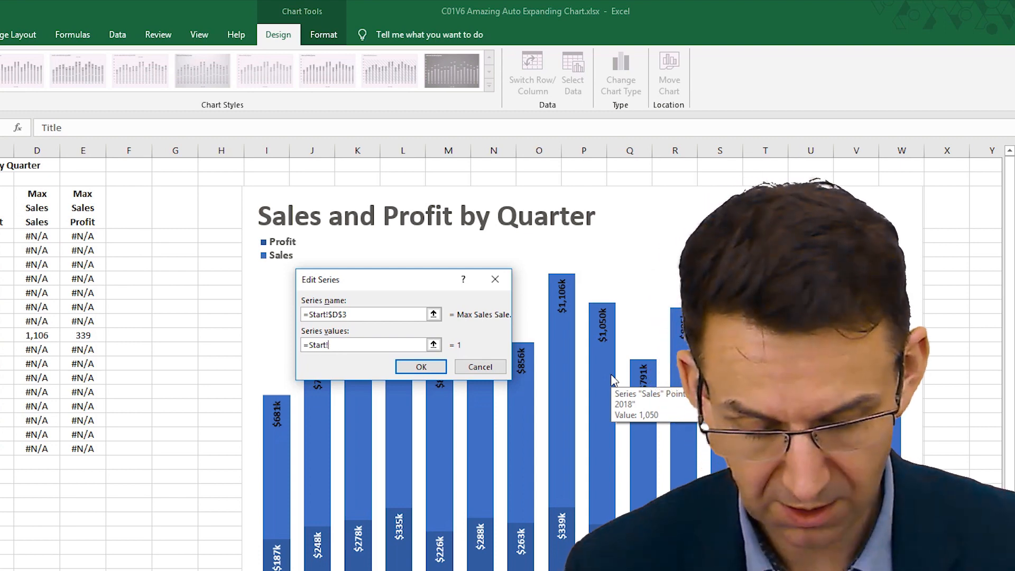
{"action": "type", "text": "nMS"}
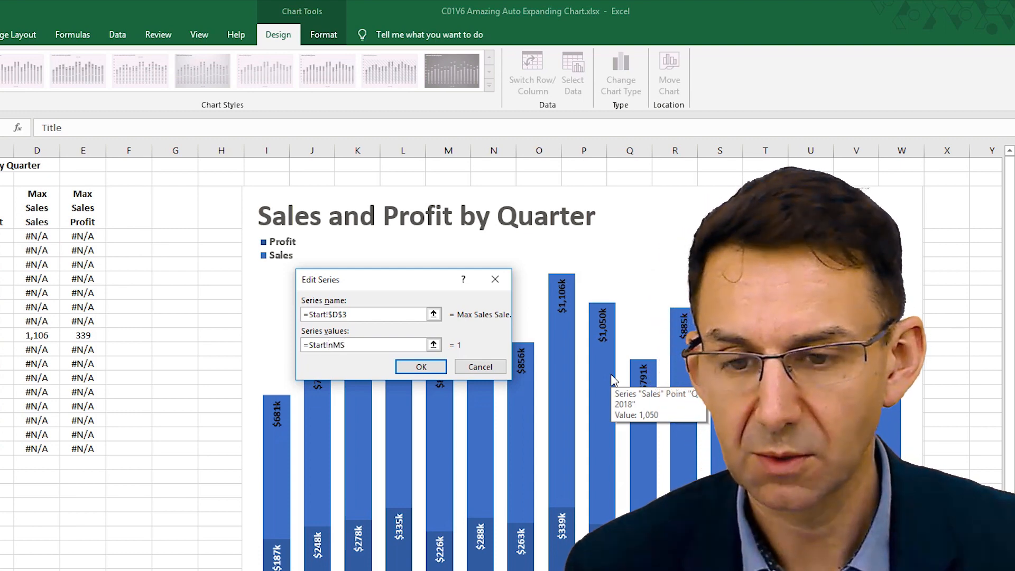
{"action": "type", "text": "Sales"}
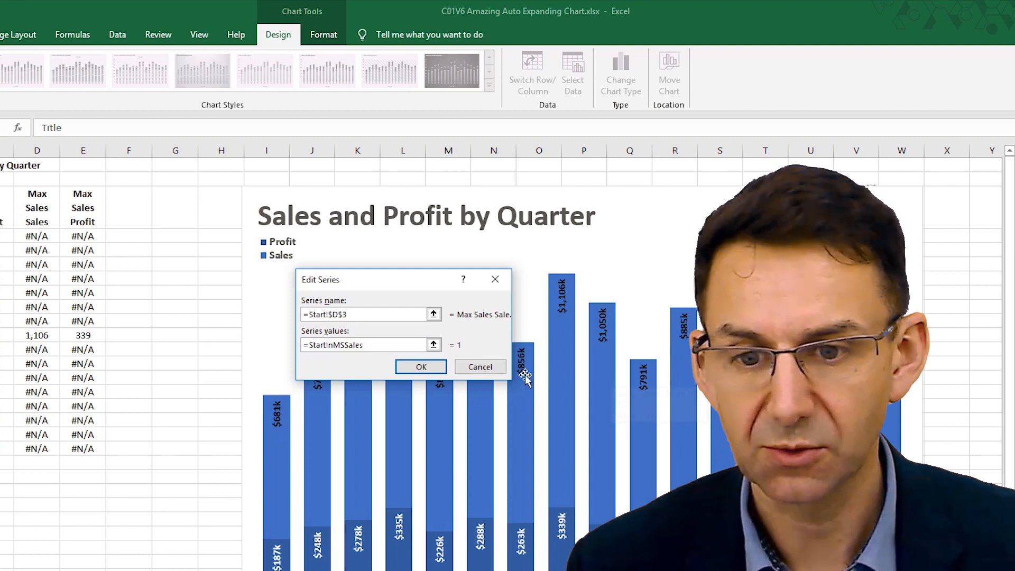
{"action": "left_click", "coordinate": [413, 367]}
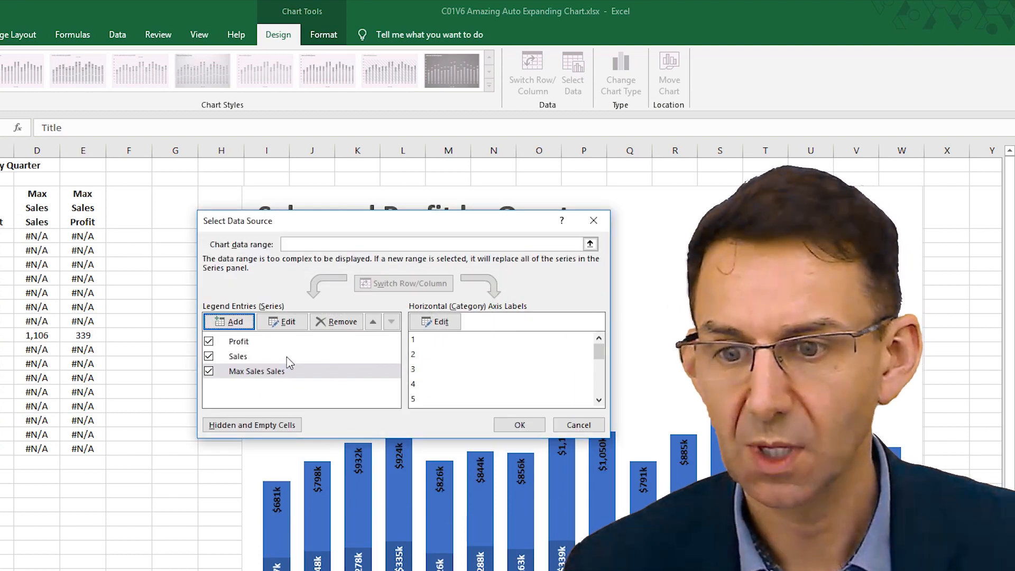
- Add another chart series named from the Max Sales Profit header in E3, with its values set to =Start!nMSProfit
{"action": "left_click", "coordinate": [235, 321]}
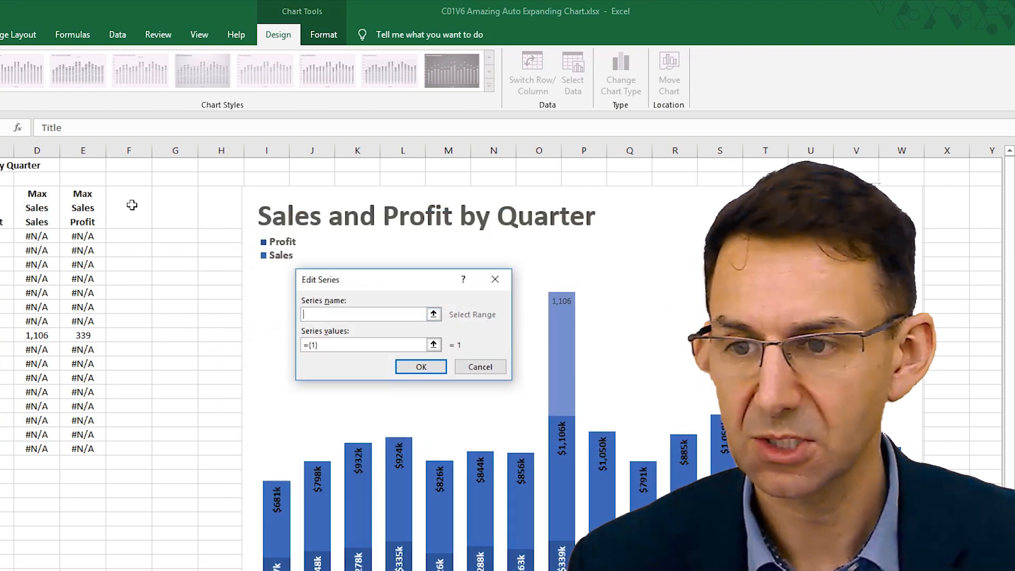
{"action": "left_click", "coordinate": [78, 221]}
{"action": "key", "text": "Tab"}
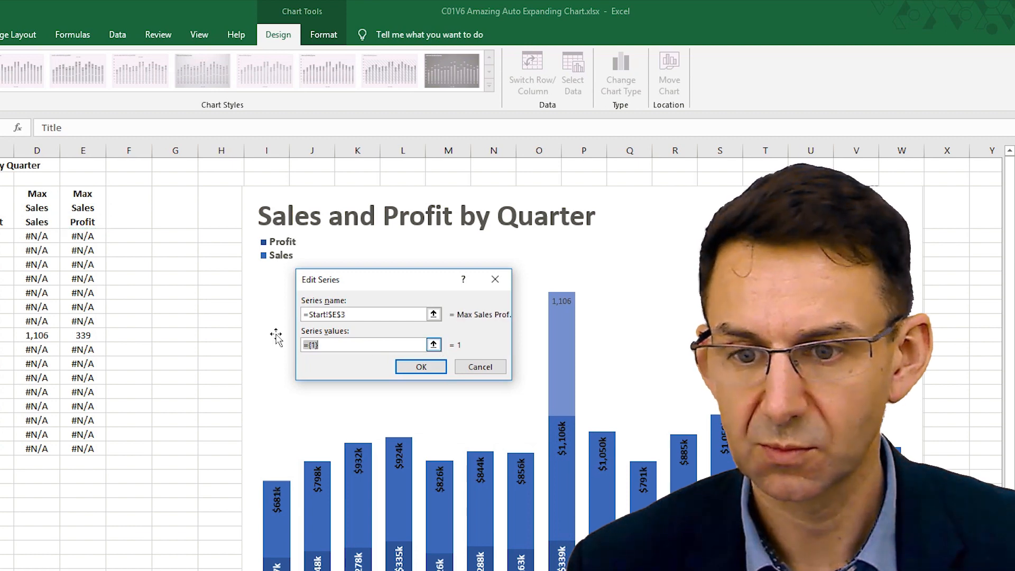
{"action": "left_click", "coordinate": [80, 233]}
{"action": "key", "text": "BackSpace"}
{"action": "key", "text": "BackSpace"}
{"action": "key", "text": "BackSpace"}
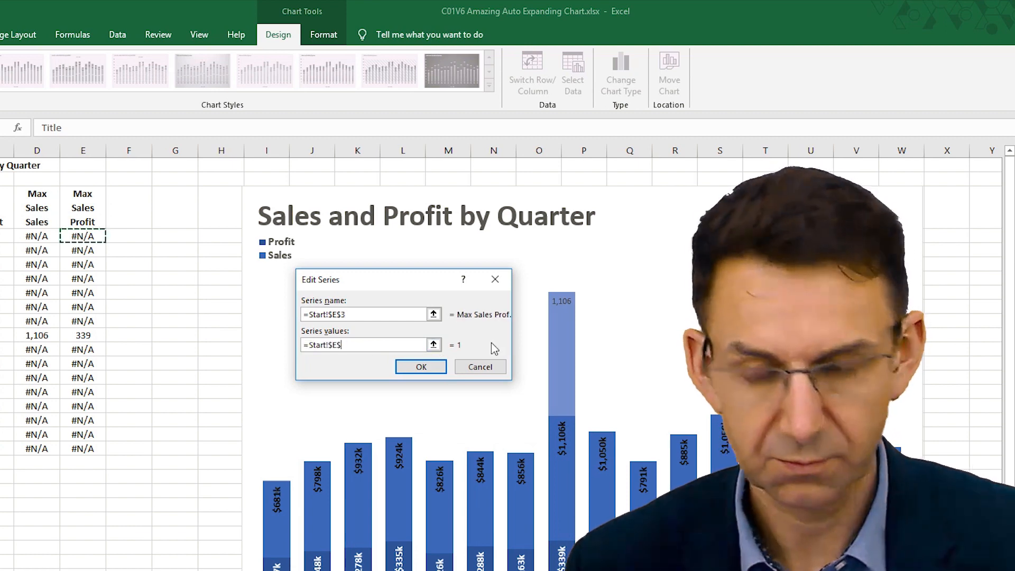
{"action": "key", "text": "BackSpace"}
{"action": "type", "text": "nMS"}
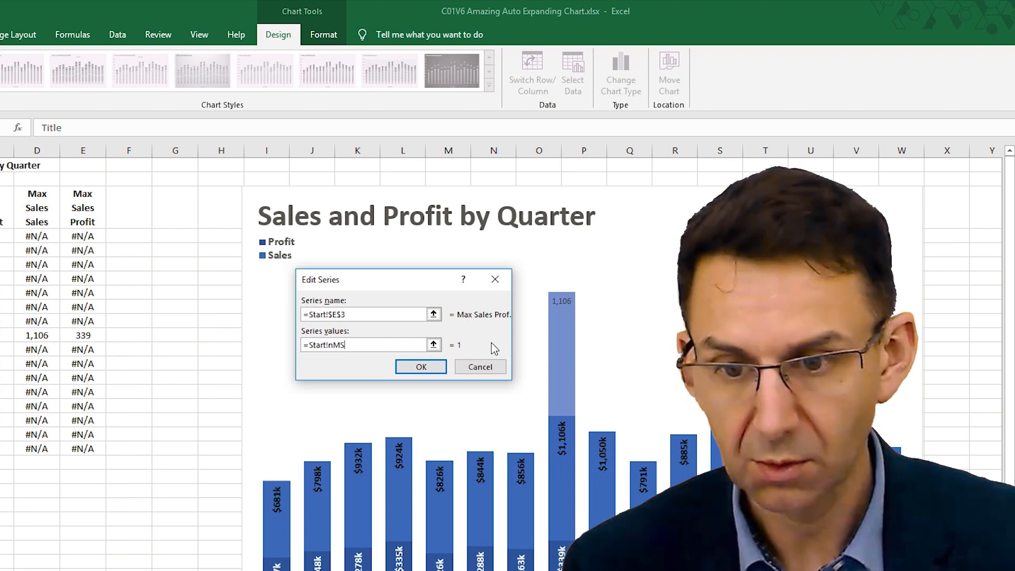
{"action": "type", "text": "Profi"}
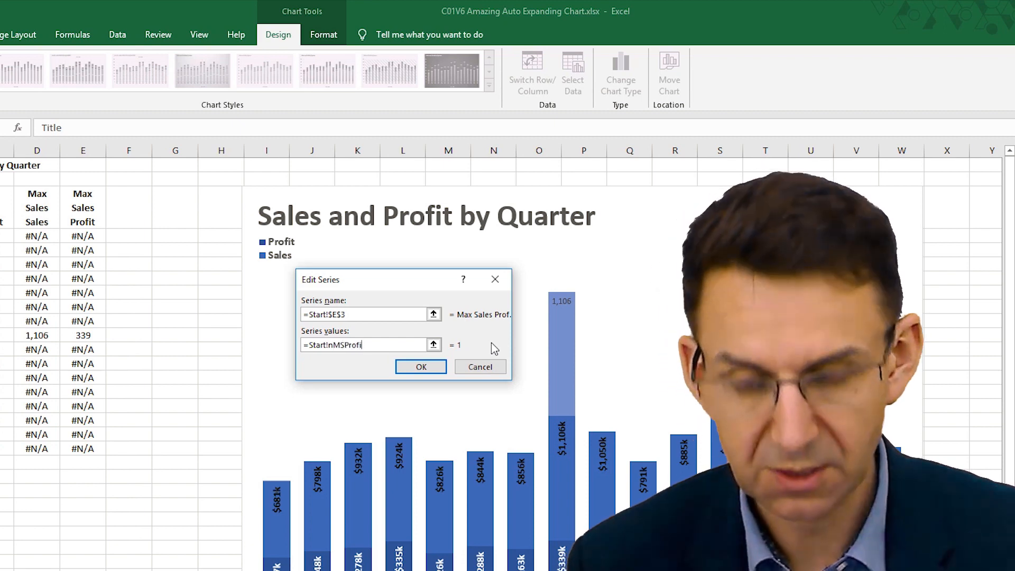
{"action": "type", "text": "t"}
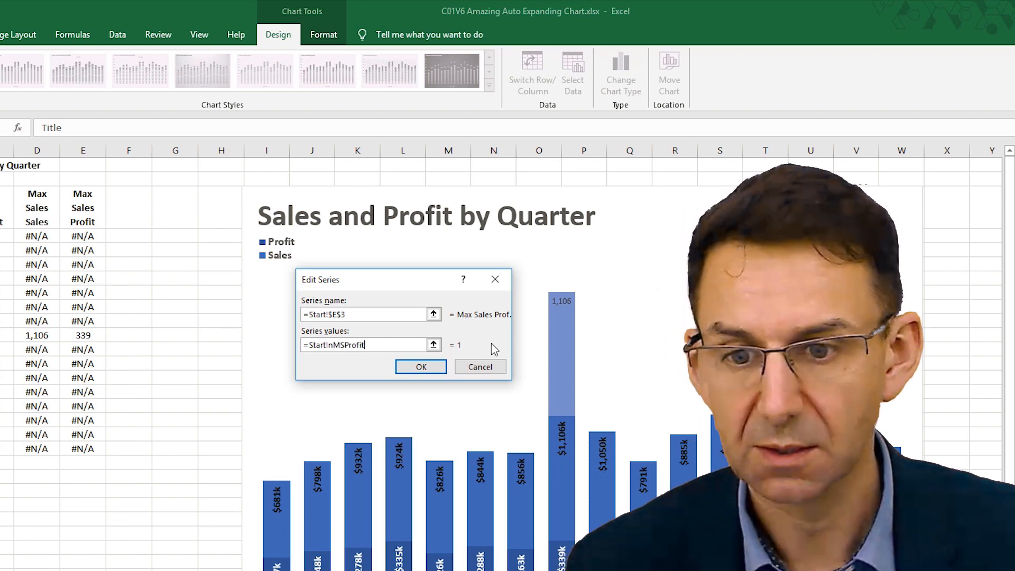
{"action": "left_click", "coordinate": [421, 368]}
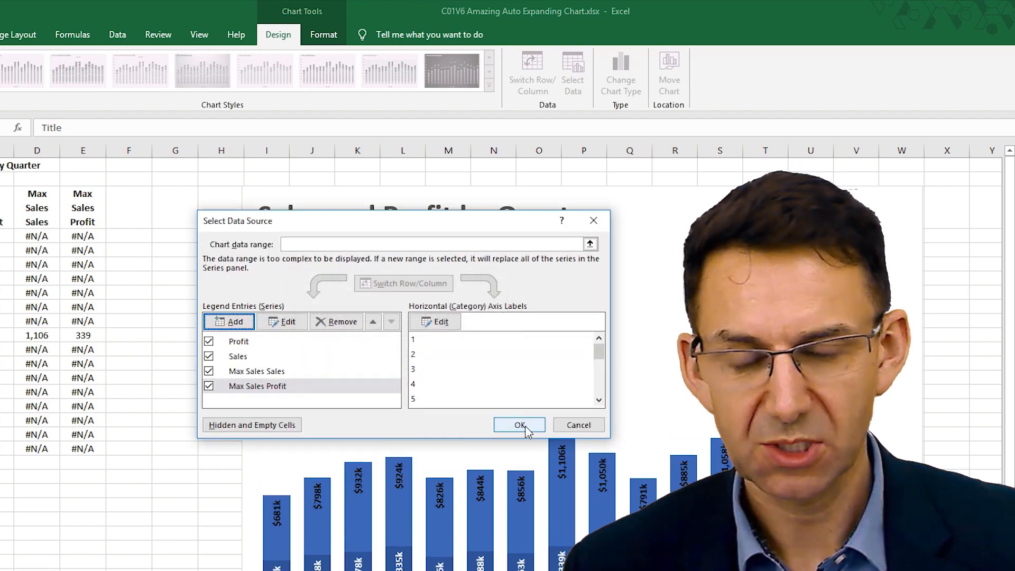
- Accept the added series and plot both Max Sales Sales and Max Sales Profit on the secondary axis
{"action": "left_click", "coordinate": [525, 430]}
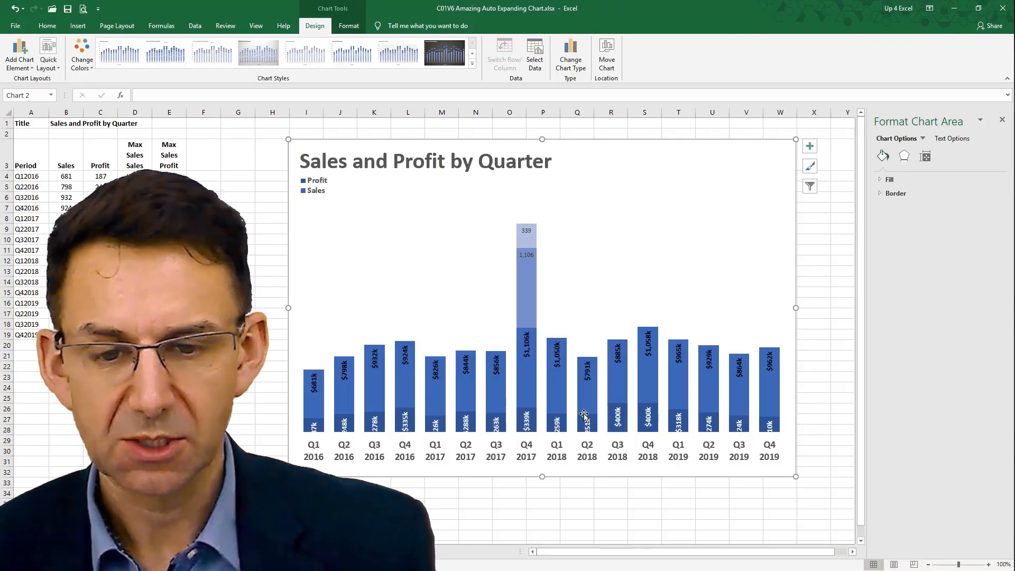
{"action": "mouse_move", "coordinate": [578, 367]}
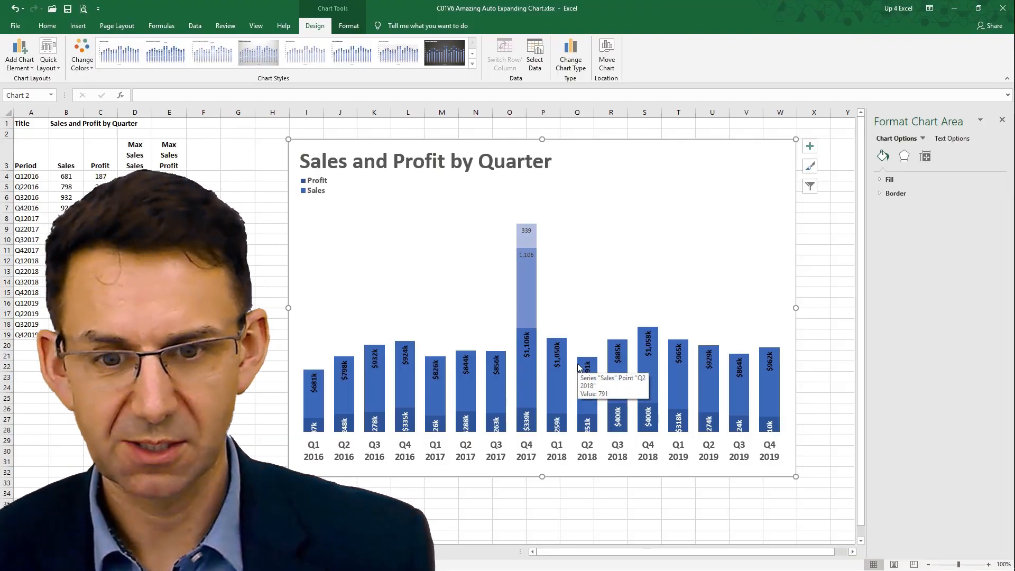
{"action": "left_click", "coordinate": [525, 326]}
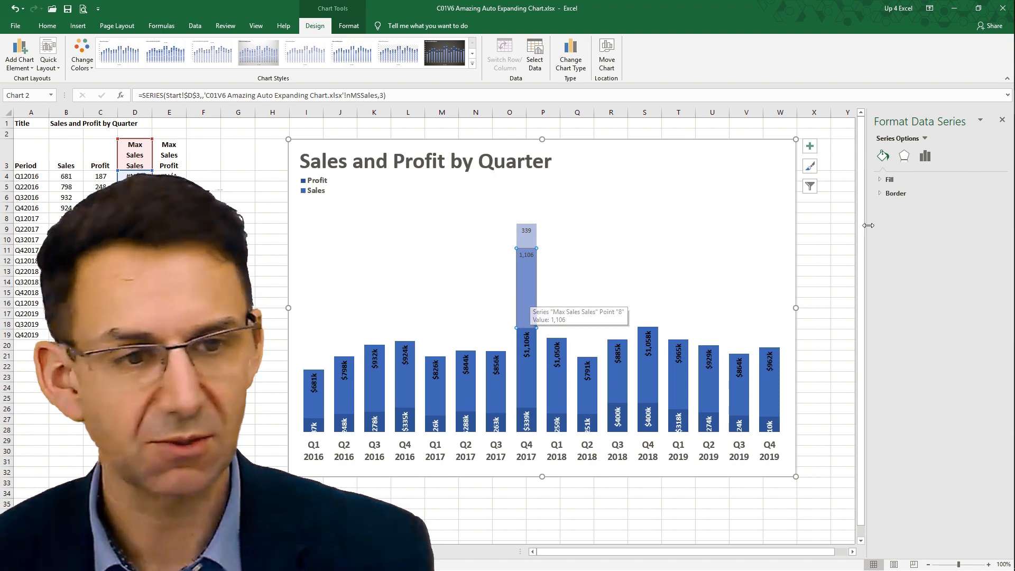
{"action": "left_click", "coordinate": [925, 158]}
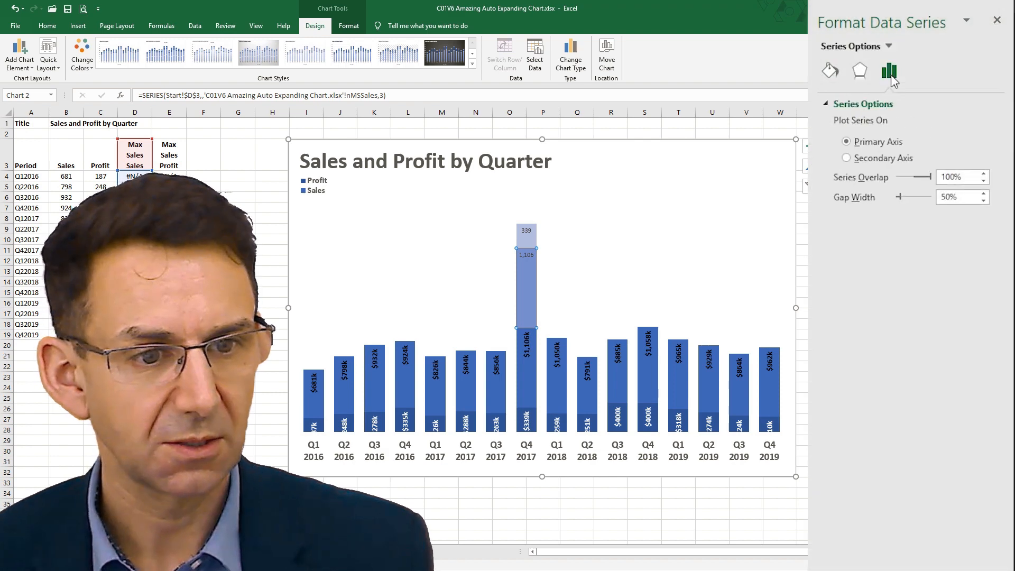
{"action": "left_click", "coordinate": [857, 163]}
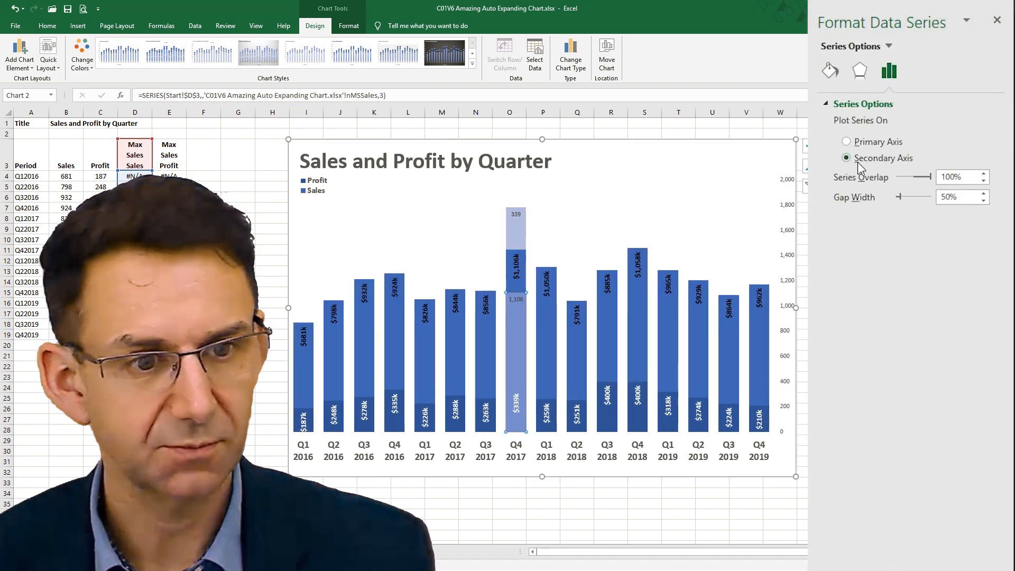
{"action": "left_click", "coordinate": [516, 238]}
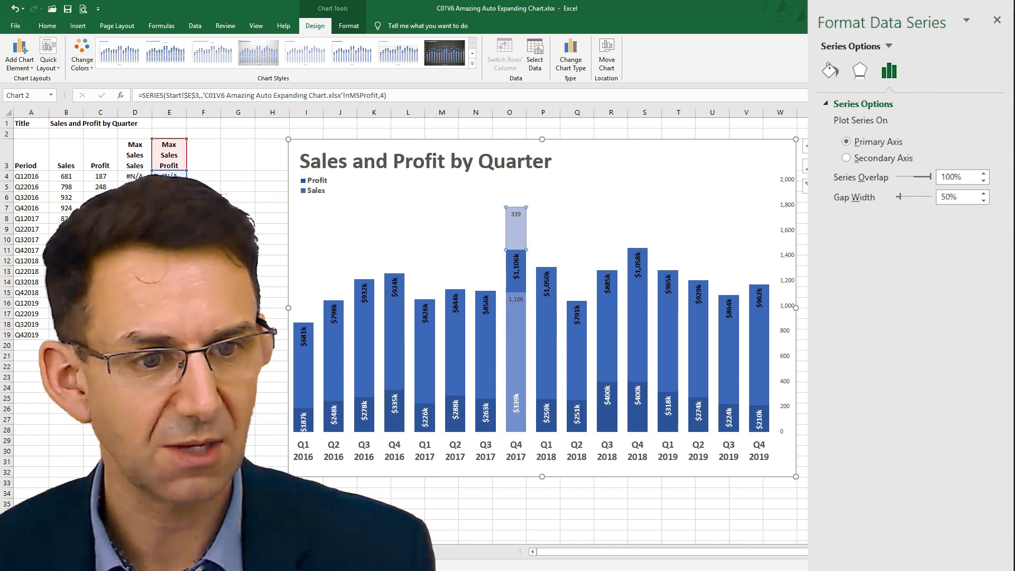
{"action": "left_click", "coordinate": [863, 160]}
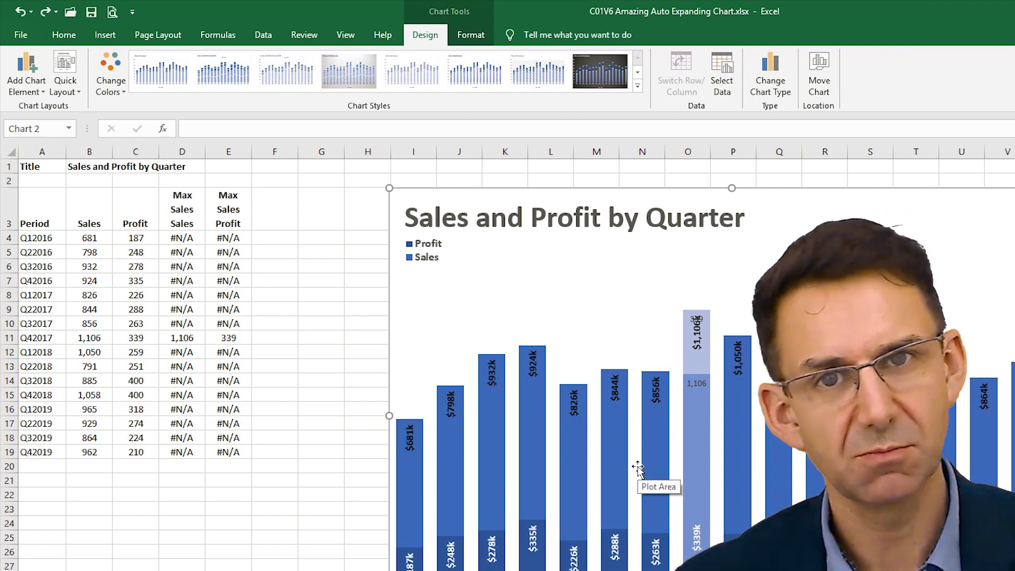
- Enter the formula =MAX(B:C) in cell E1 to find the highest value in the Sales and Profit columns
{"action": "left_click", "coordinate": [224, 167]}
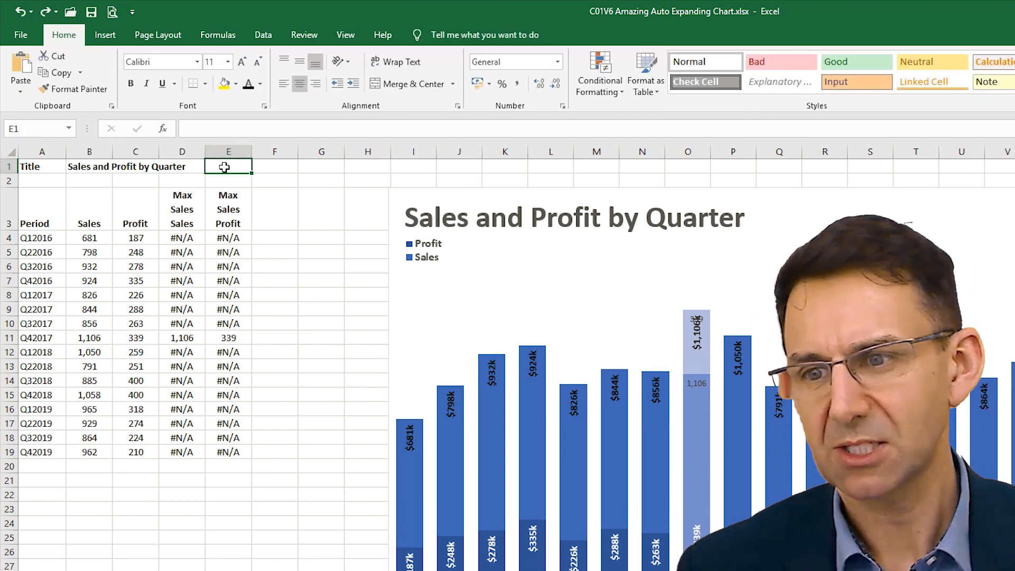
{"action": "mouse_move", "coordinate": [487, 398]}
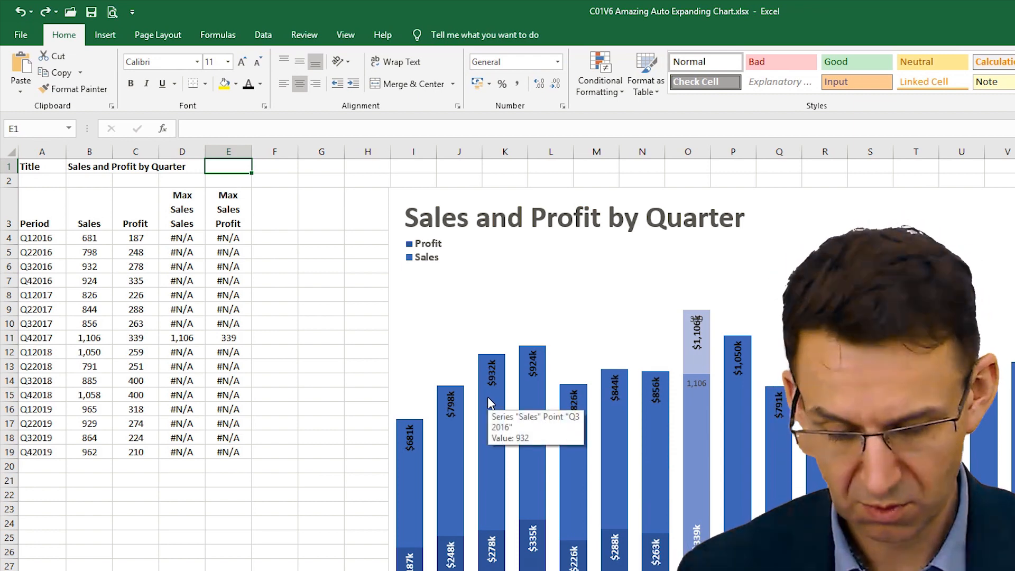
{"action": "type", "text": "=max("}
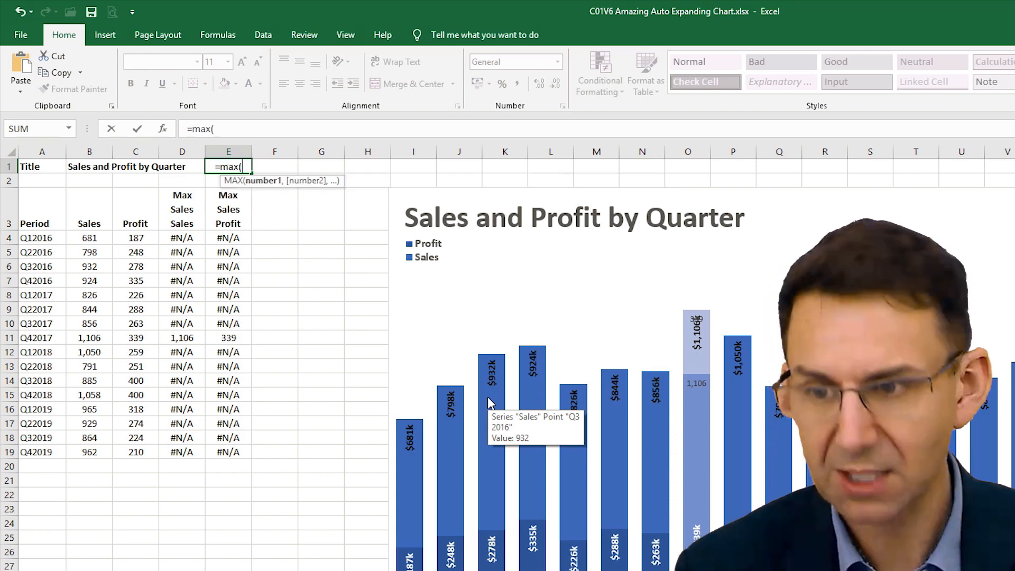
{"action": "key", "text": "Left"}
{"action": "key", "text": "Down"}
{"action": "key", "text": "Down"}
{"action": "key", "text": "Left"}
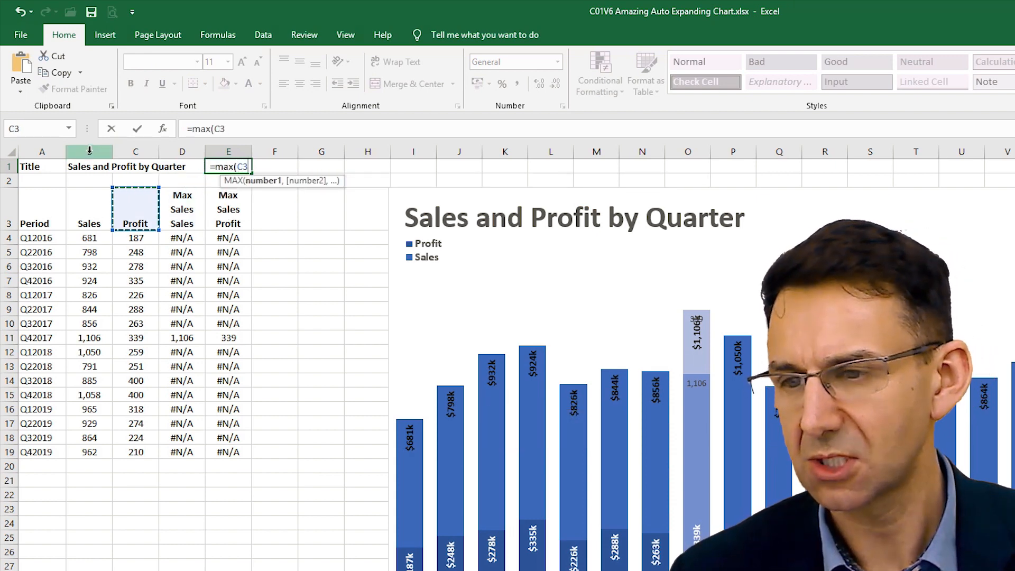
{"action": "left_click_drag", "start_coordinate": [90, 152], "coordinate": [138, 150]}
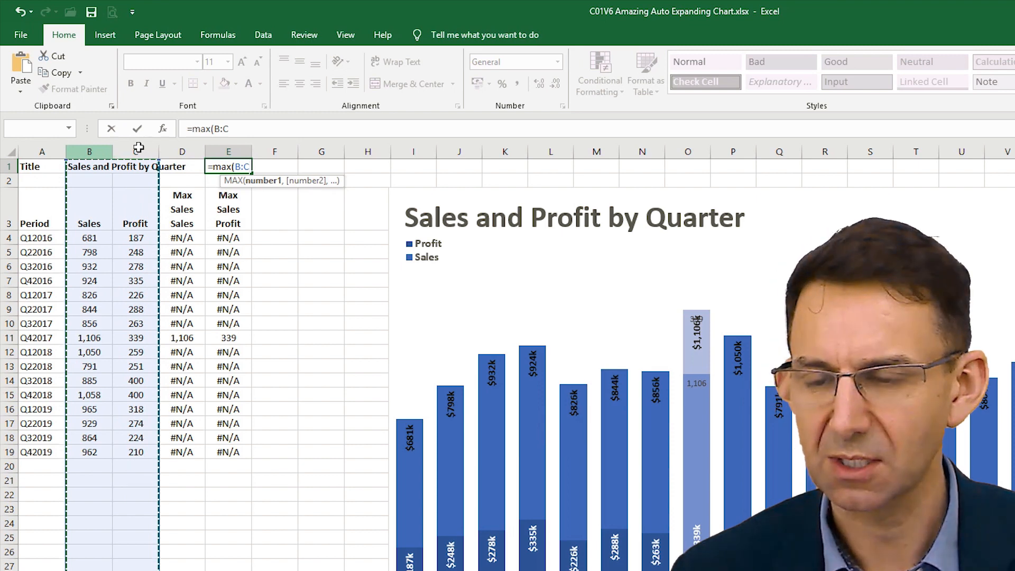
{"action": "mouse_move", "coordinate": [138, 148]}
{"action": "left_mouse_down"}
{"action": "mouse_move", "coordinate": [228, 142]}
{"action": "mouse_move", "coordinate": [101, 151]}
{"action": "mouse_move", "coordinate": [135, 152]}
{"action": "left_mouse_up"}
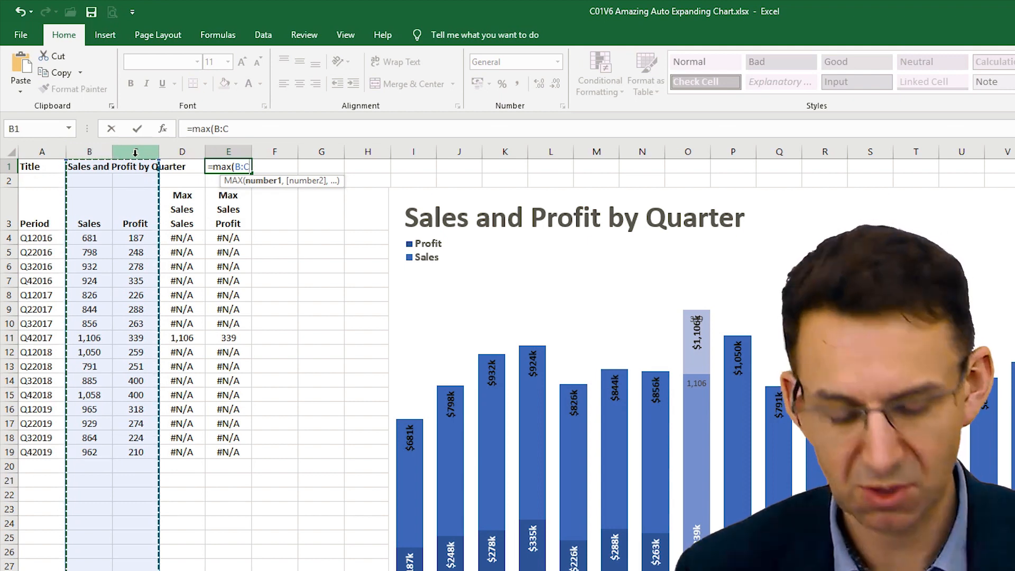
{"action": "key", "text": "Return"}
{"action": "key", "text": "Up"}
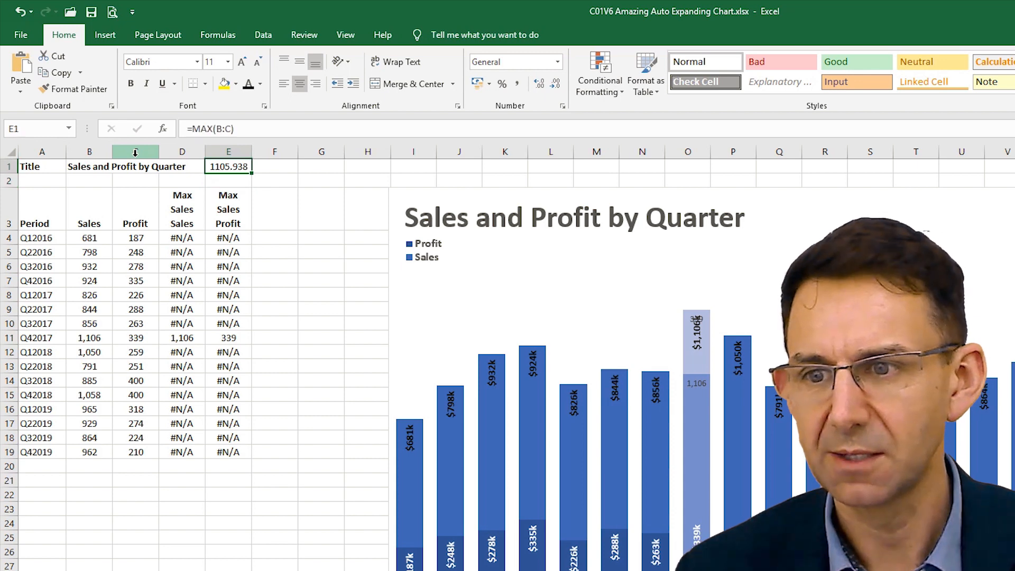
- Copy the number formatting of Profit cell C4 onto cell E1 with Format Painter
{"action": "left_click", "coordinate": [132, 238]}
{"action": "left_click", "coordinate": [74, 88]}
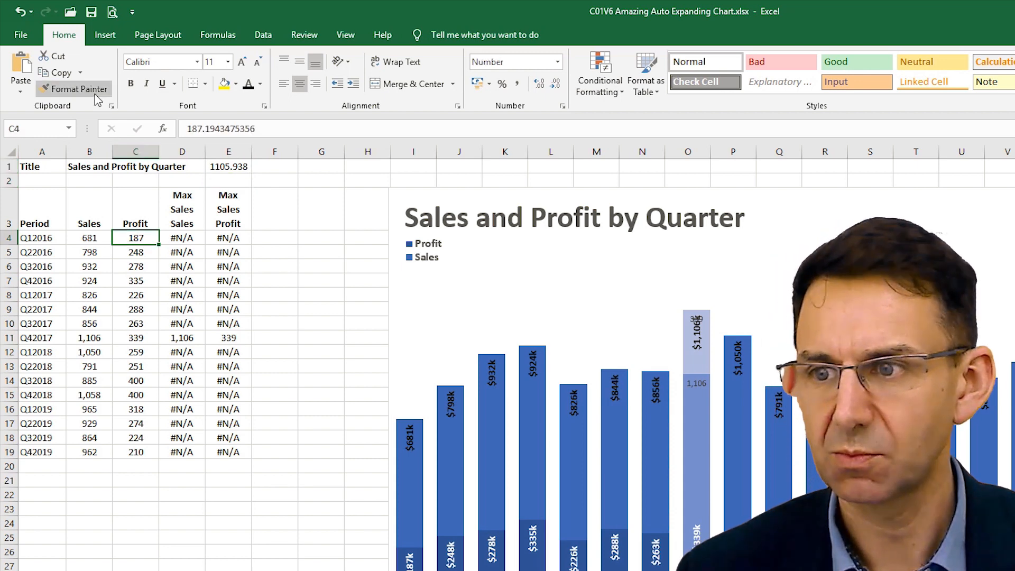
{"action": "left_click", "coordinate": [213, 165]}
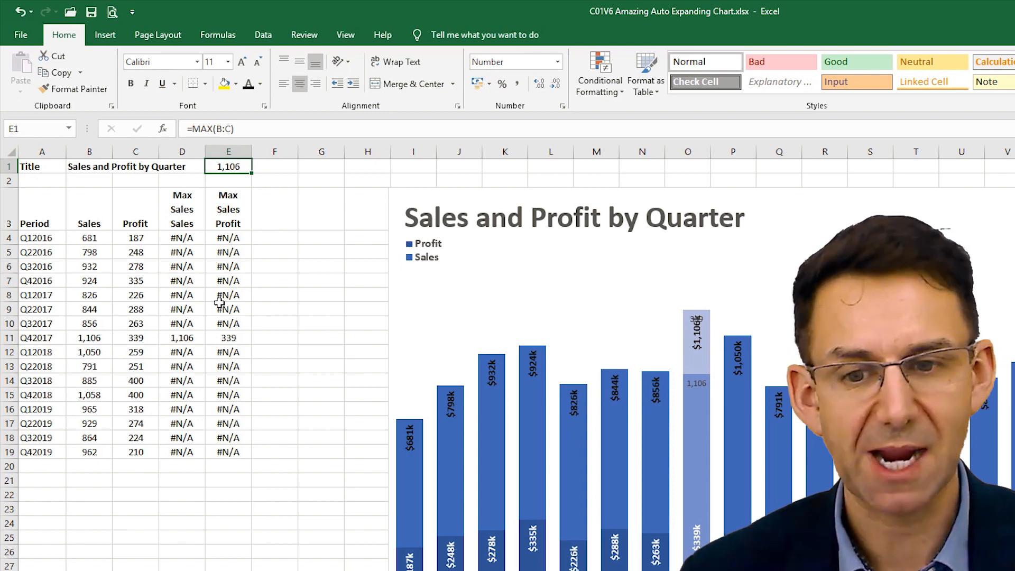
- Add a chart series named MaxP with its values set to =Start!$E$1
{"action": "left_click", "coordinate": [793, 216]}
{"action": "left_click", "coordinate": [453, 38]}
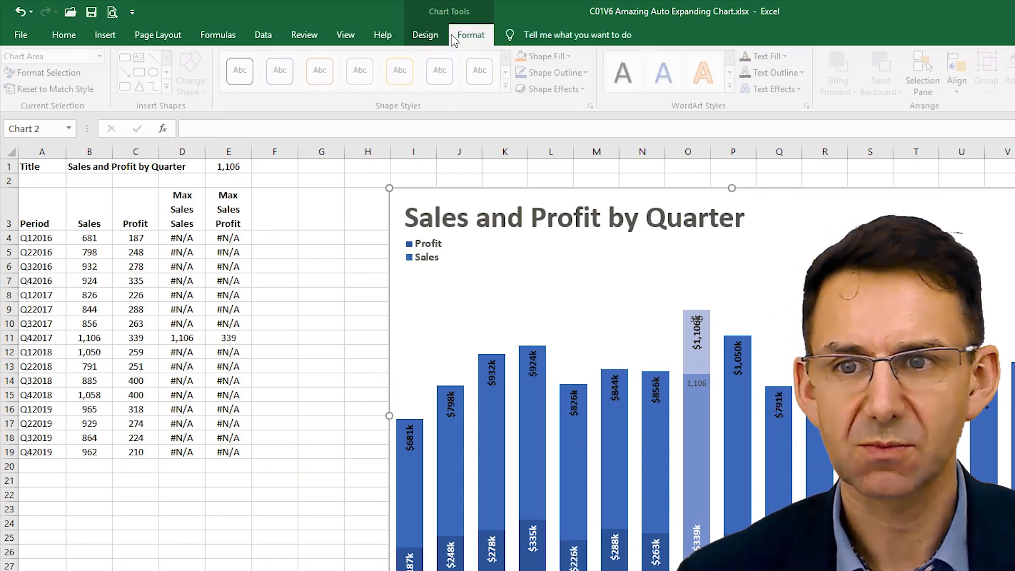
{"action": "left_click", "coordinate": [425, 35]}
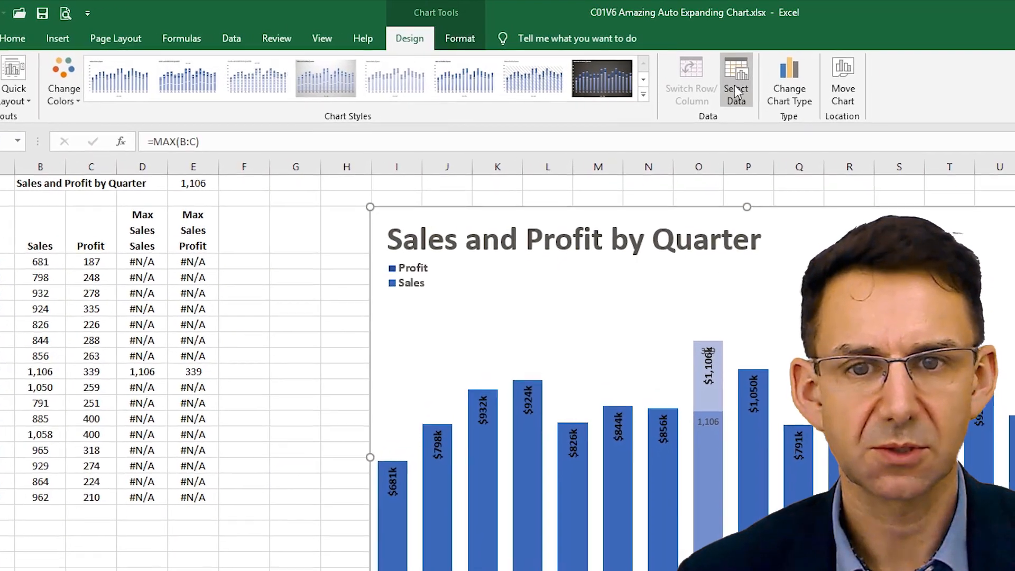
{"action": "left_click", "coordinate": [734, 85]}
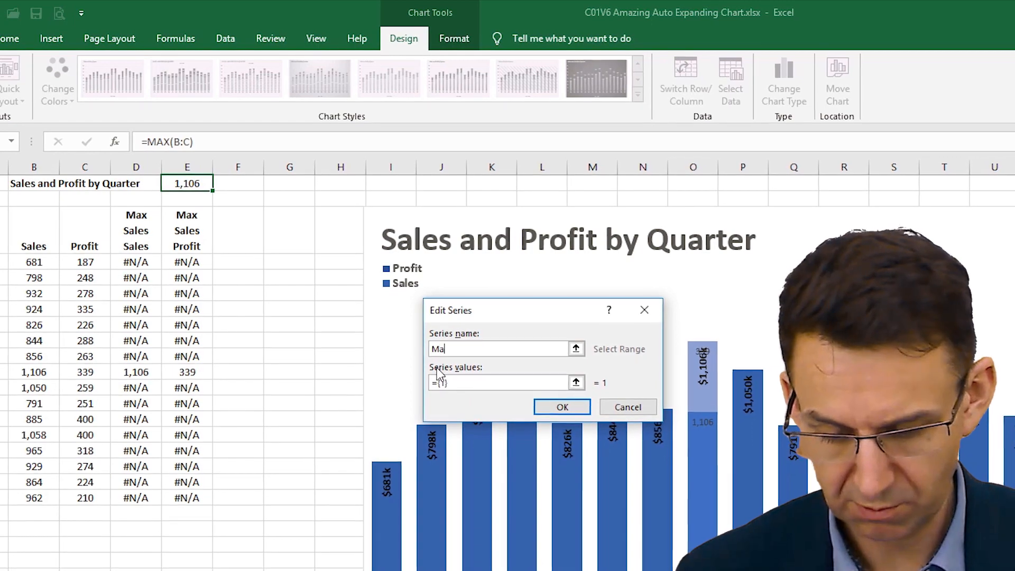
{"action": "type", "text": "xP"}
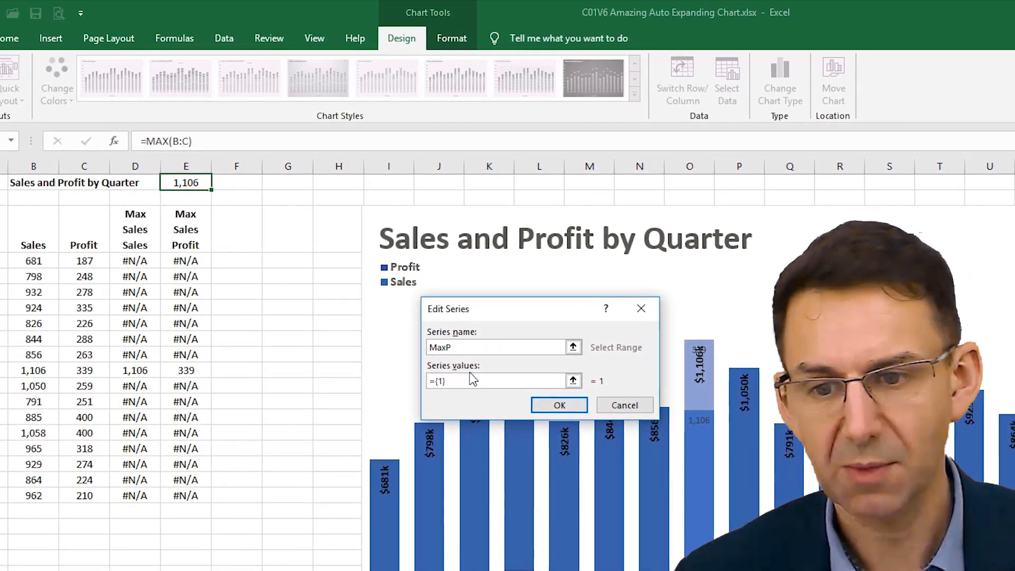
{"action": "left_click", "coordinate": [572, 381]}
{"action": "left_click", "coordinate": [186, 183]}
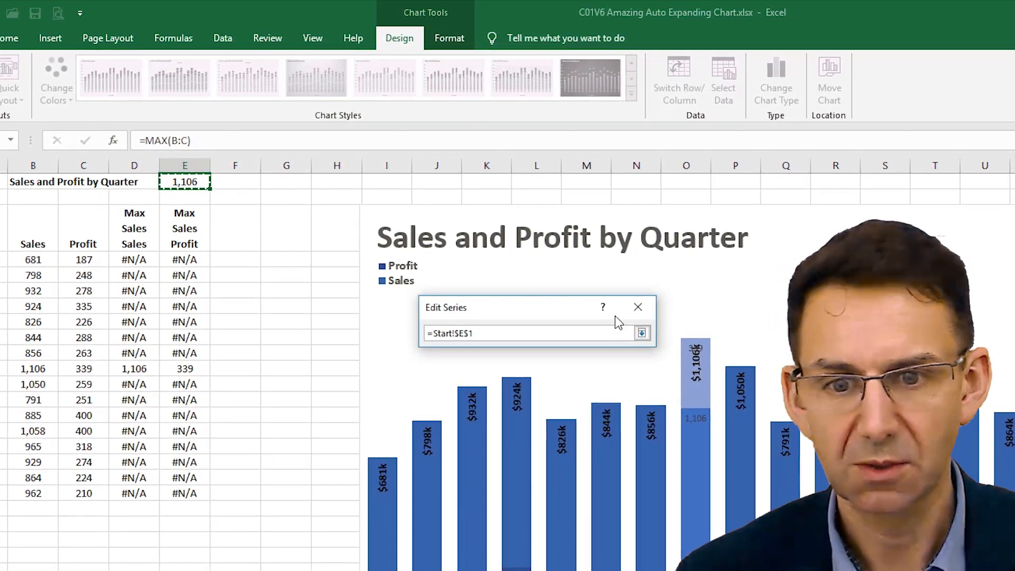
{"action": "left_click", "coordinate": [641, 333]}
{"action": "left_click", "coordinate": [555, 400]}
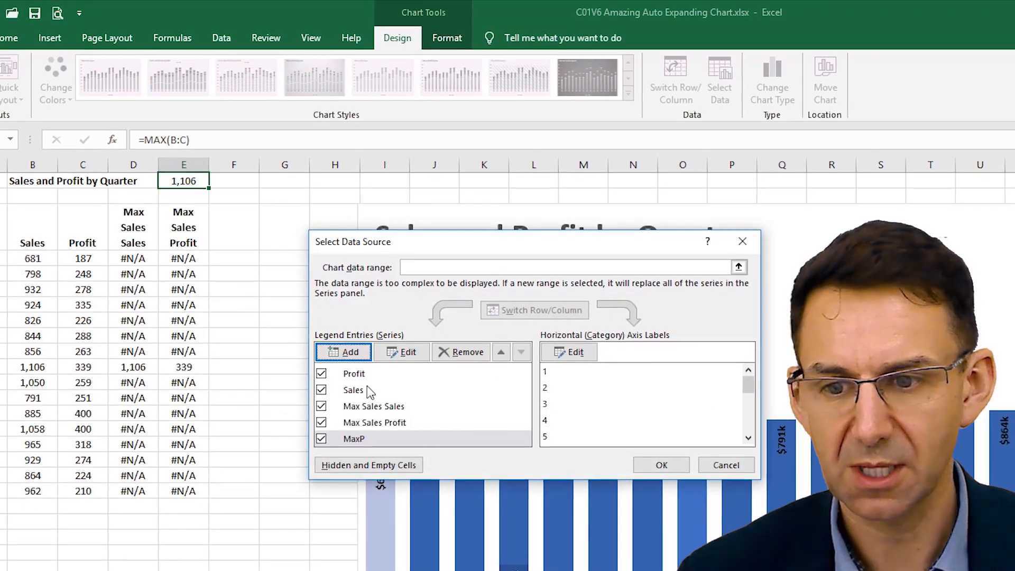
- Add another chart series named MaxS with values =Start!$E$1, and accept the data source changes
{"action": "left_click", "coordinate": [349, 352]}
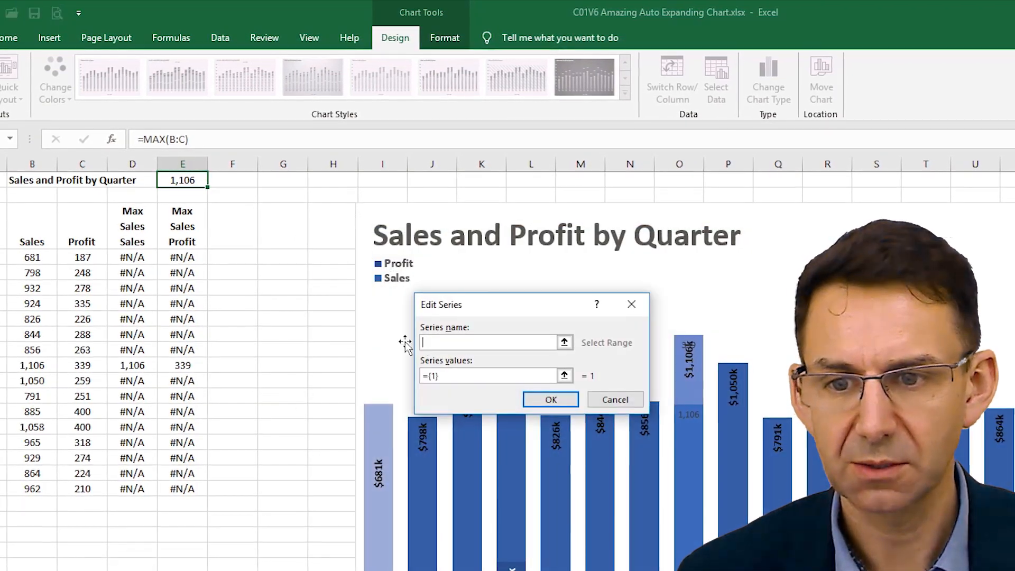
{"action": "type", "text": "MaxS"}
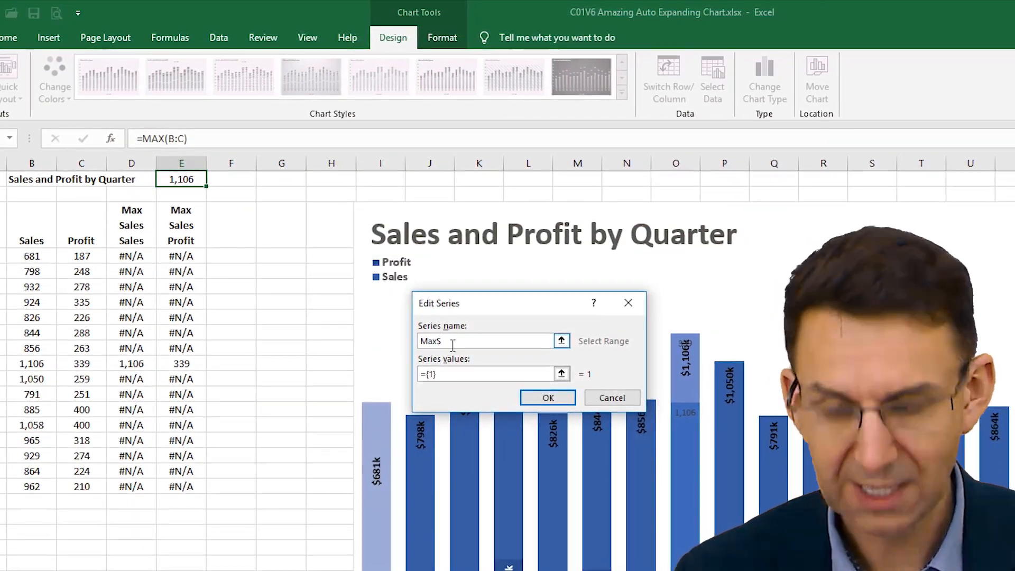
{"action": "left_click", "coordinate": [561, 374]}
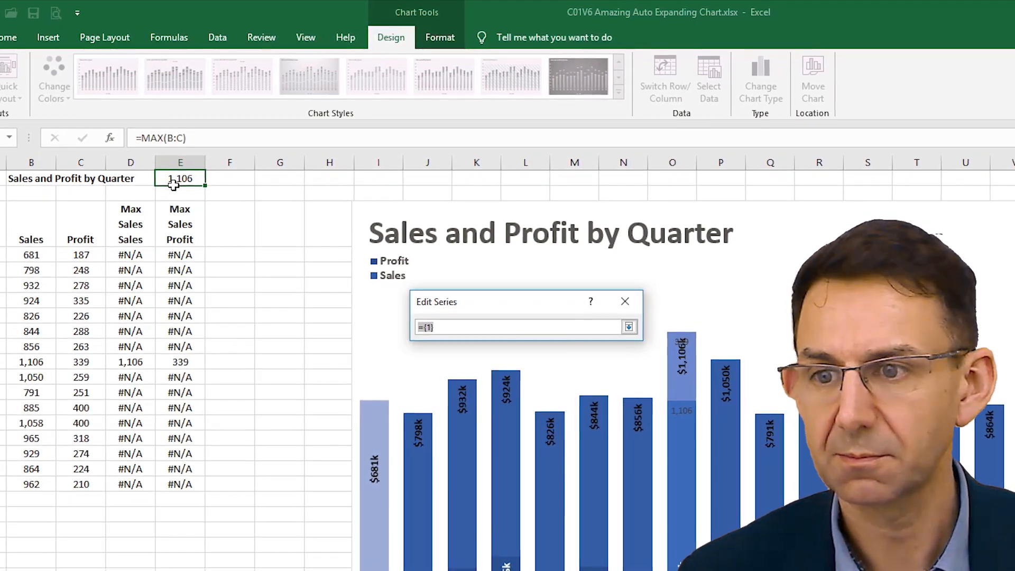
{"action": "left_click", "coordinate": [173, 183]}
{"action": "left_click", "coordinate": [628, 327]}
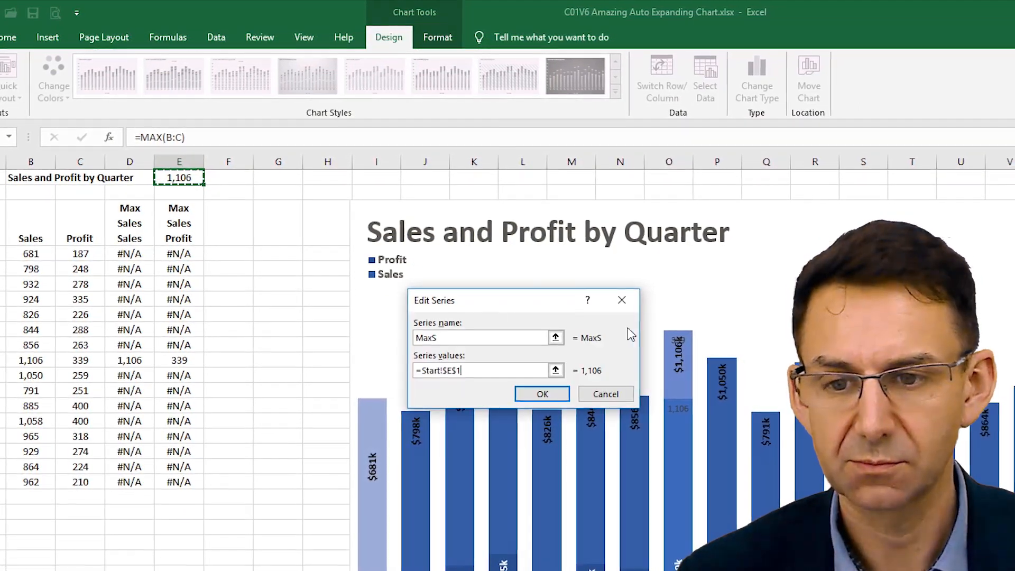
{"action": "left_click", "coordinate": [542, 394]}
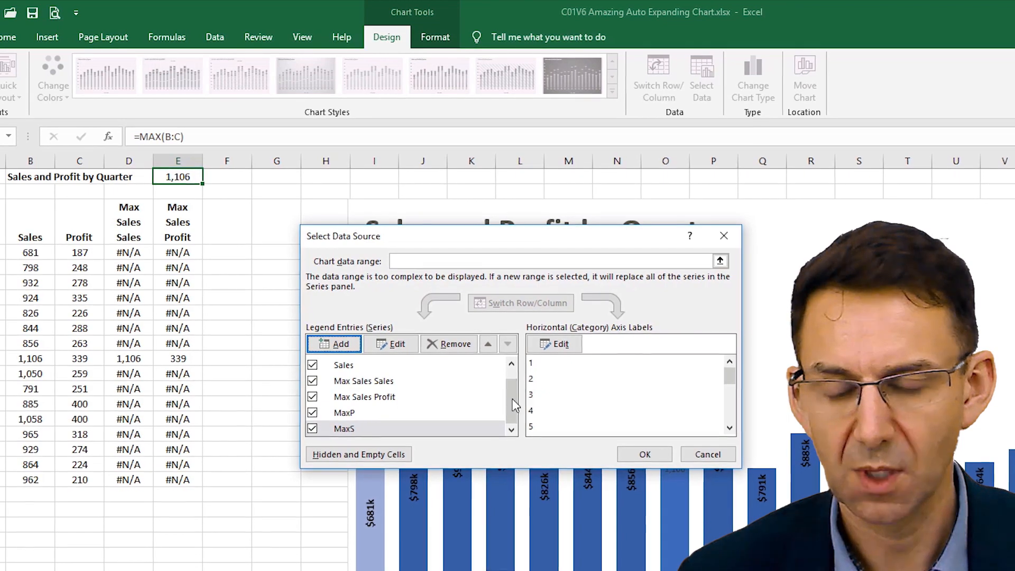
{"action": "left_click", "coordinate": [370, 412]}
{"action": "left_click", "coordinate": [369, 428]}
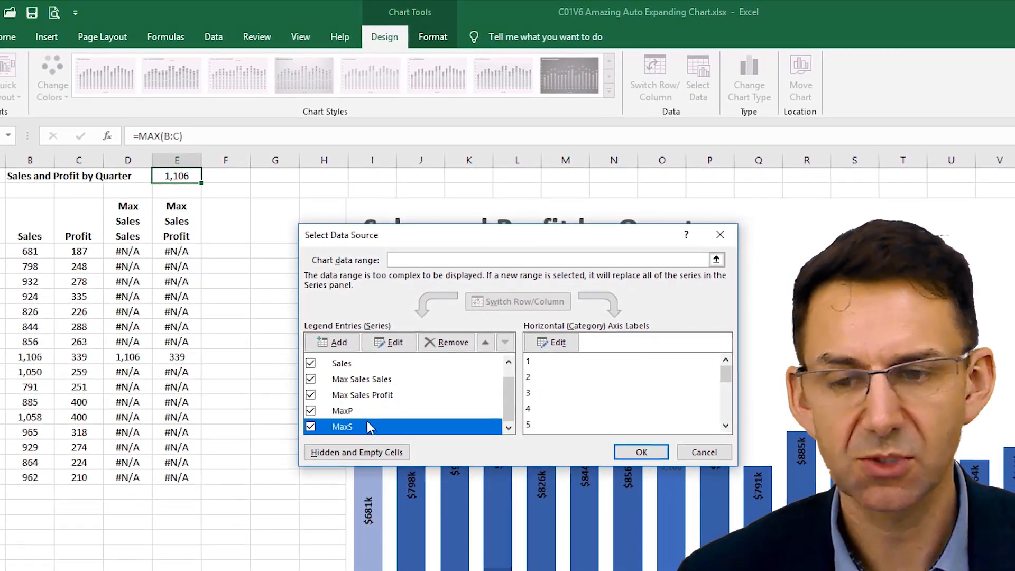
{"action": "left_click", "coordinate": [371, 412]}
{"action": "left_click", "coordinate": [370, 426]}
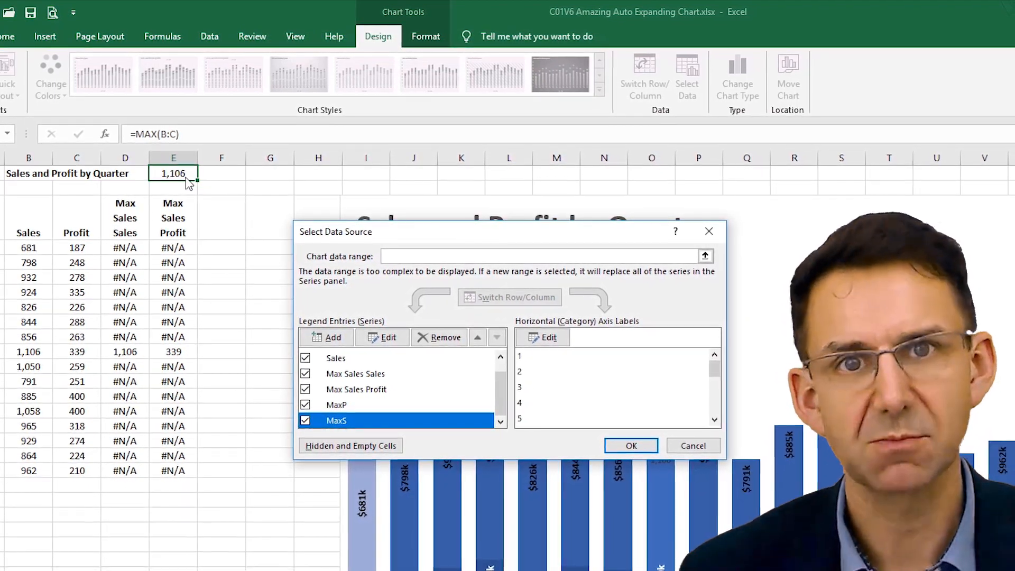
{"action": "left_click", "coordinate": [628, 444]}
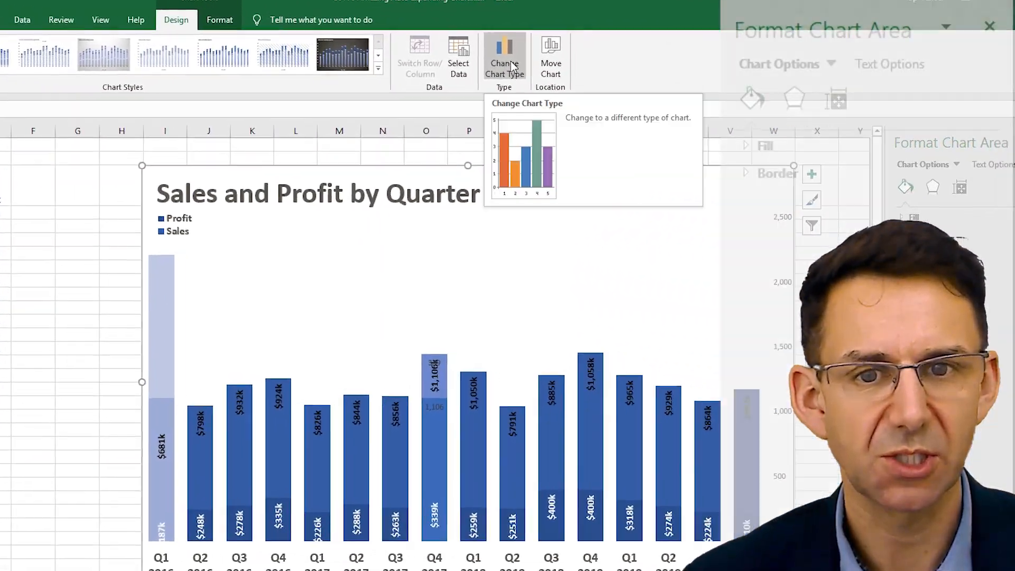
- In the chart's combo settings, move the MaxP series off the secondary axis and change its chart type to Line
{"action": "left_click", "coordinate": [714, 85]}
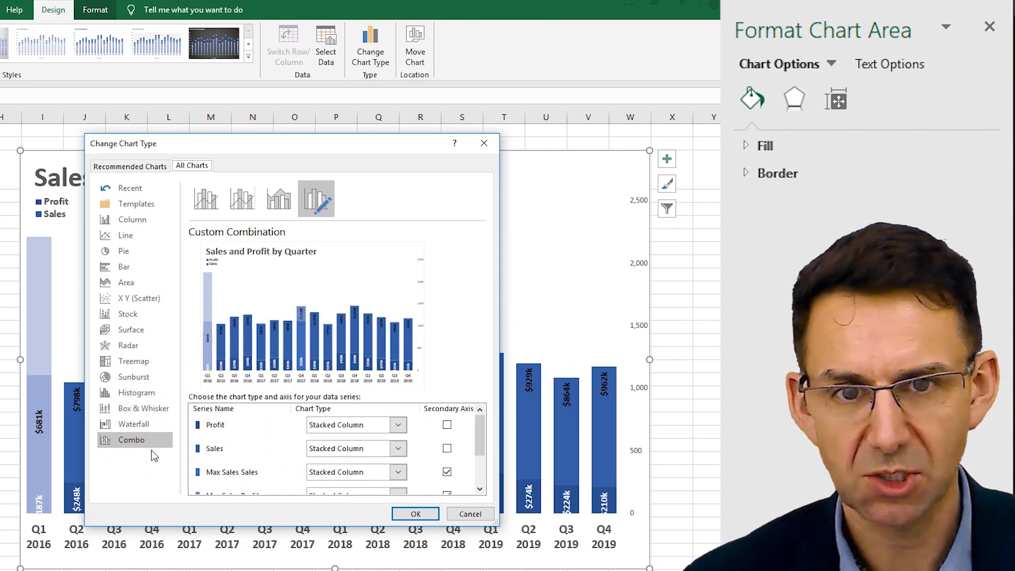
{"action": "left_click_drag", "start_coordinate": [478, 436], "coordinate": [481, 464]}
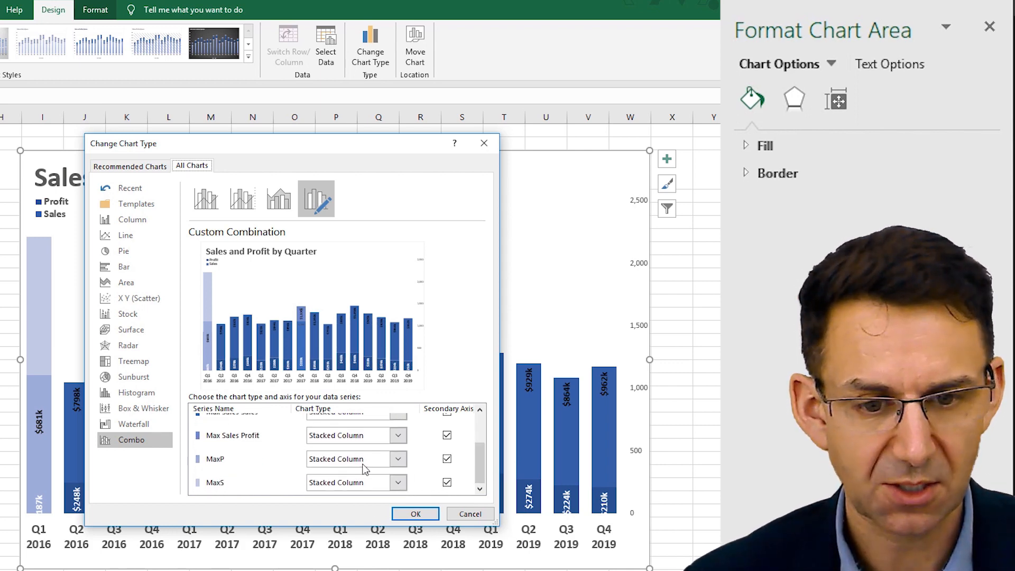
{"action": "left_click", "coordinate": [447, 459]}
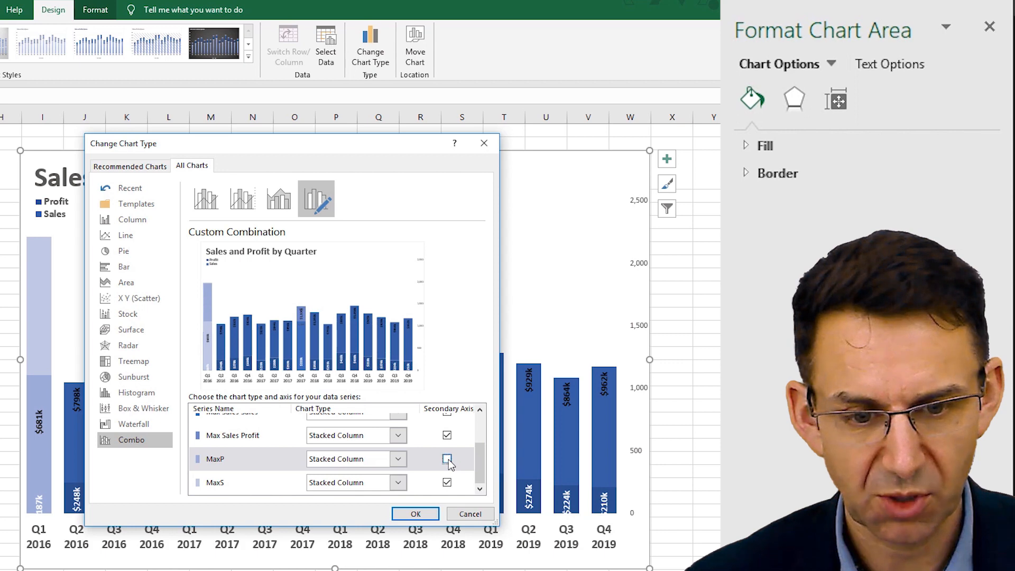
{"action": "left_click", "coordinate": [400, 461]}
{"action": "left_click", "coordinate": [401, 461]}
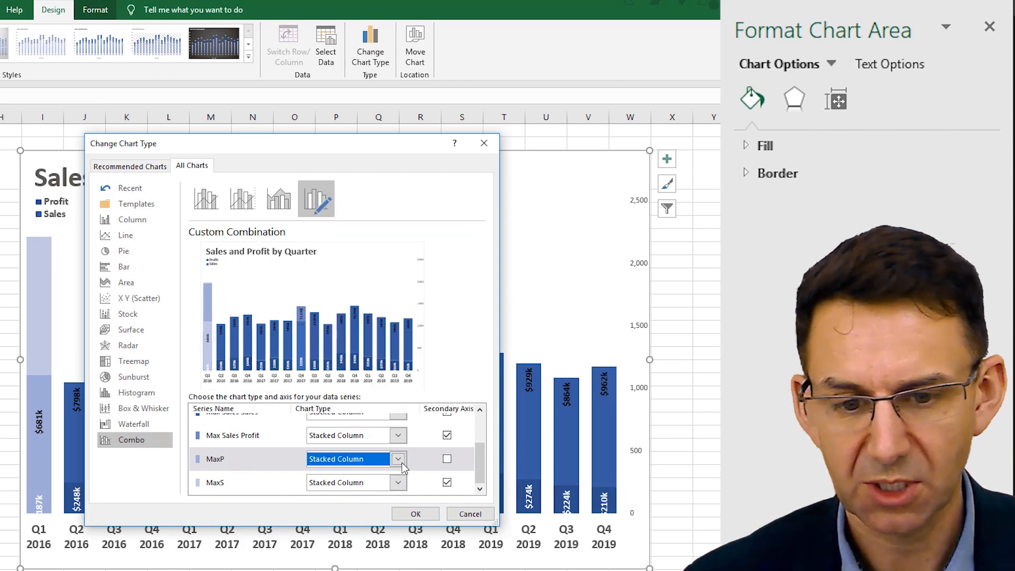
{"action": "left_click", "coordinate": [398, 459]}
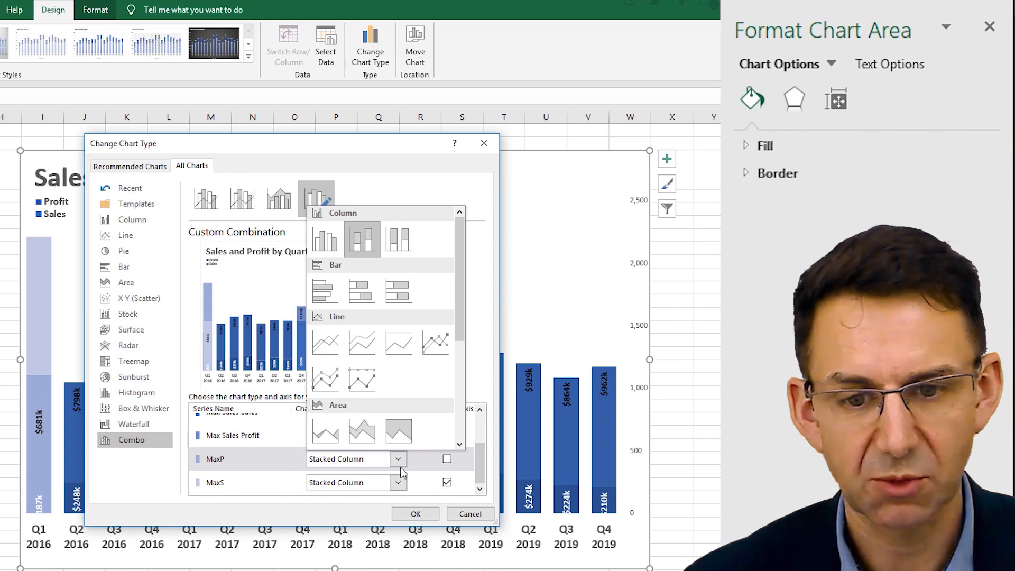
{"action": "left_click", "coordinate": [325, 354]}
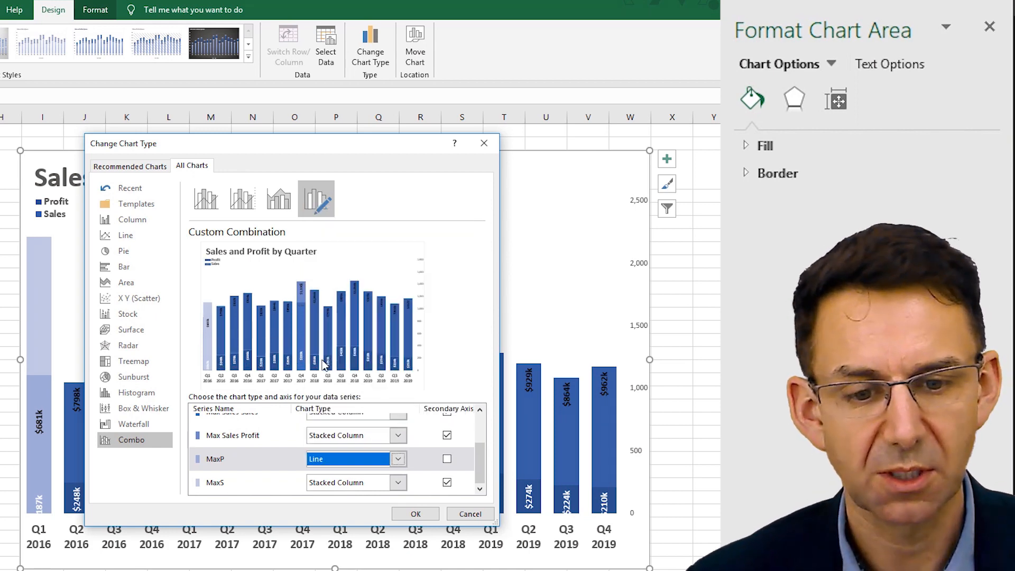
- Change the MaxS series to the Line chart type and apply the combo chart changes
{"action": "left_click", "coordinate": [396, 487]}
{"action": "left_click", "coordinate": [333, 376]}
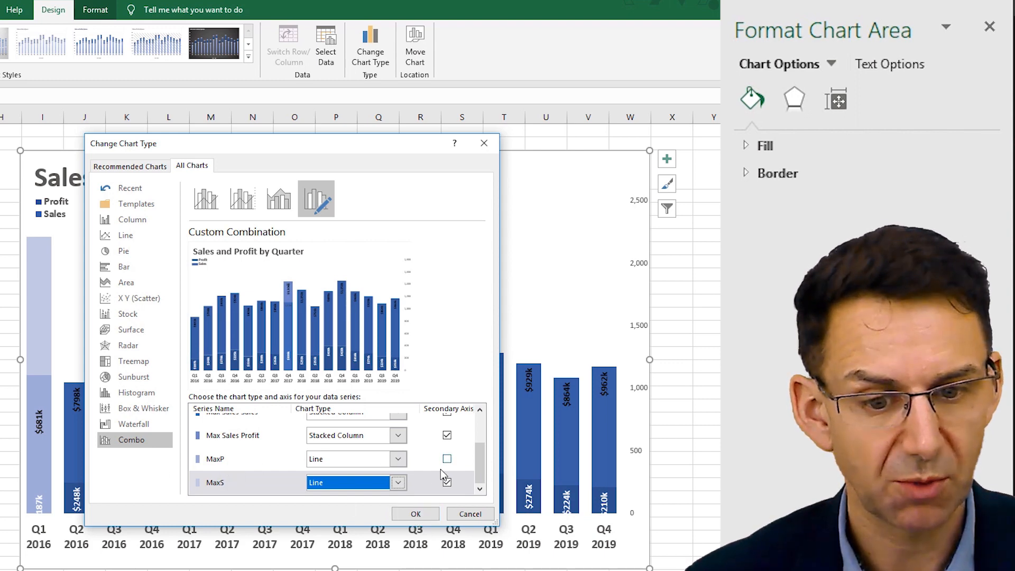
{"action": "left_click", "coordinate": [418, 514]}
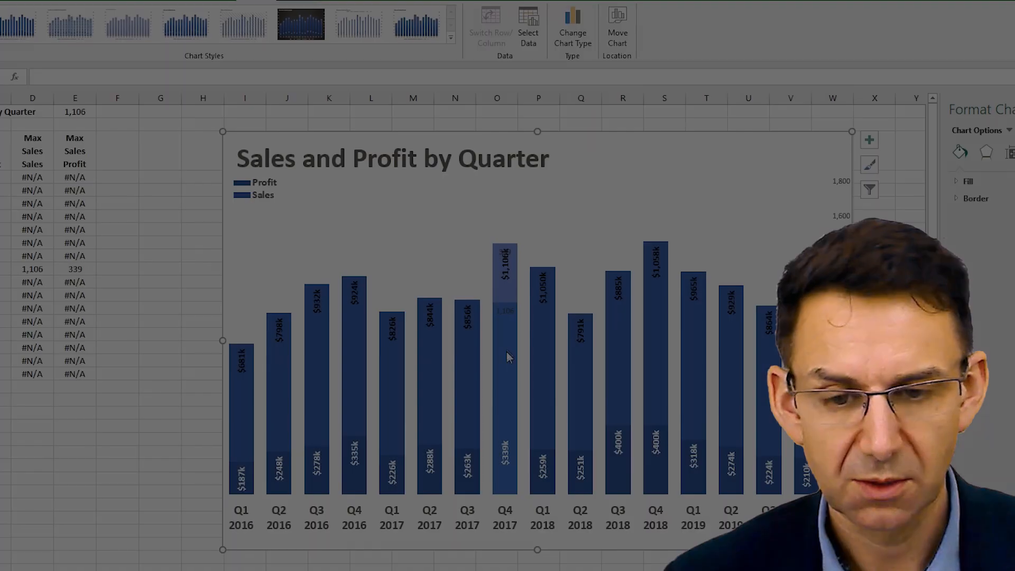
- Reorder the chart's data series so Max Sales Profit comes before Max Sales Sales, and accept the data source changes
{"action": "mouse_move", "coordinate": [501, 304]}
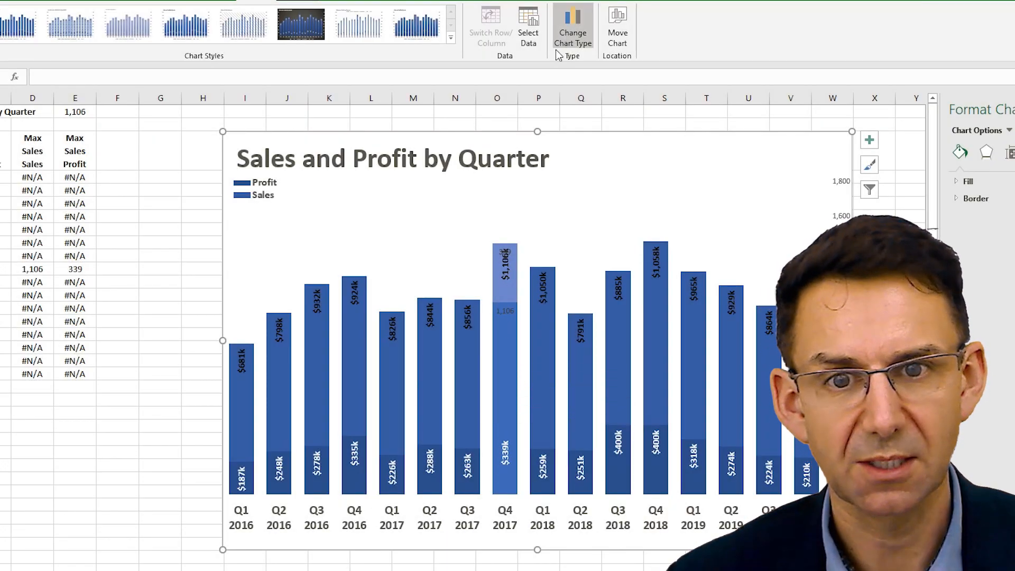
{"action": "left_click", "coordinate": [528, 39]}
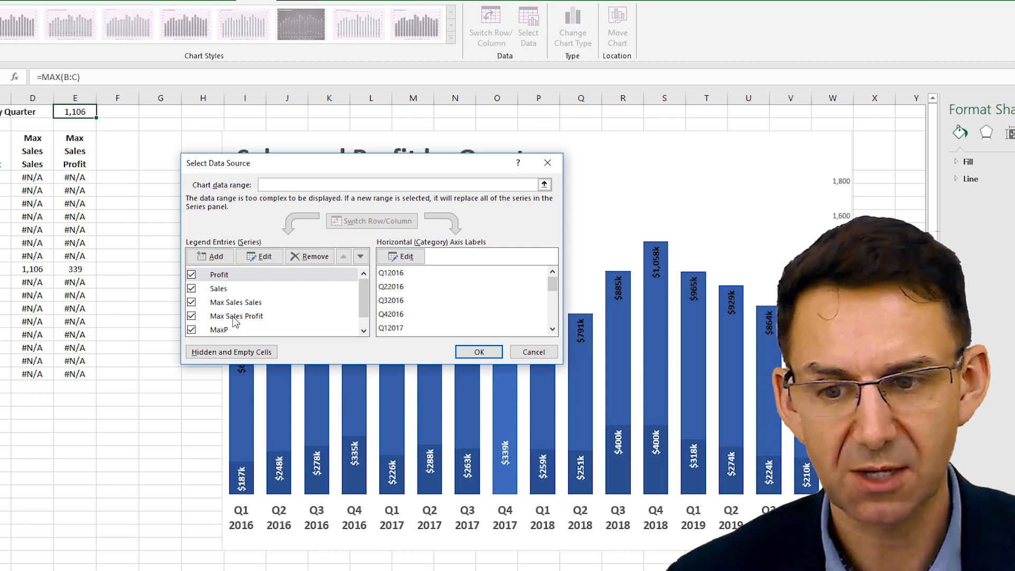
{"action": "left_click", "coordinate": [236, 316]}
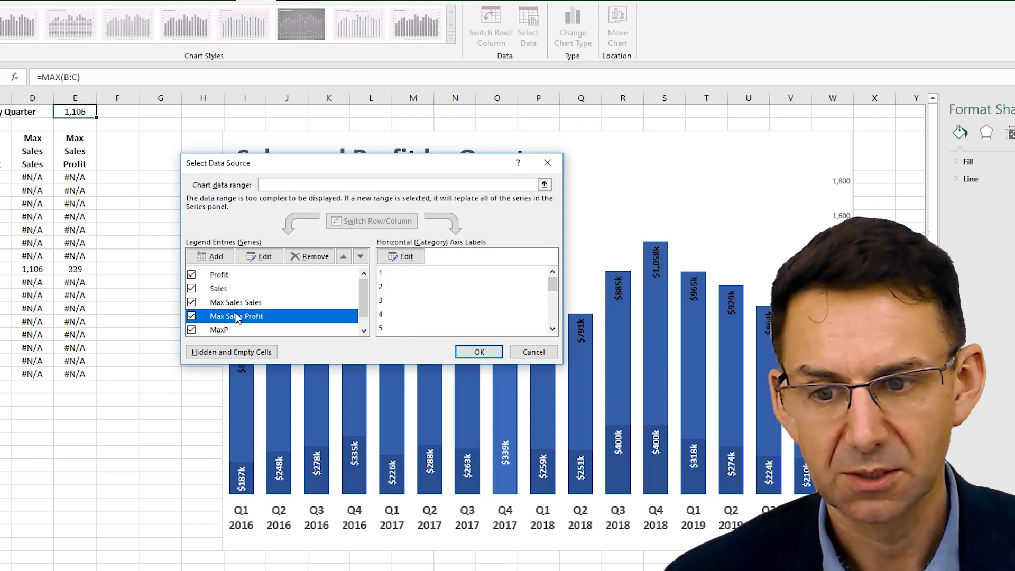
{"action": "left_click", "coordinate": [344, 256]}
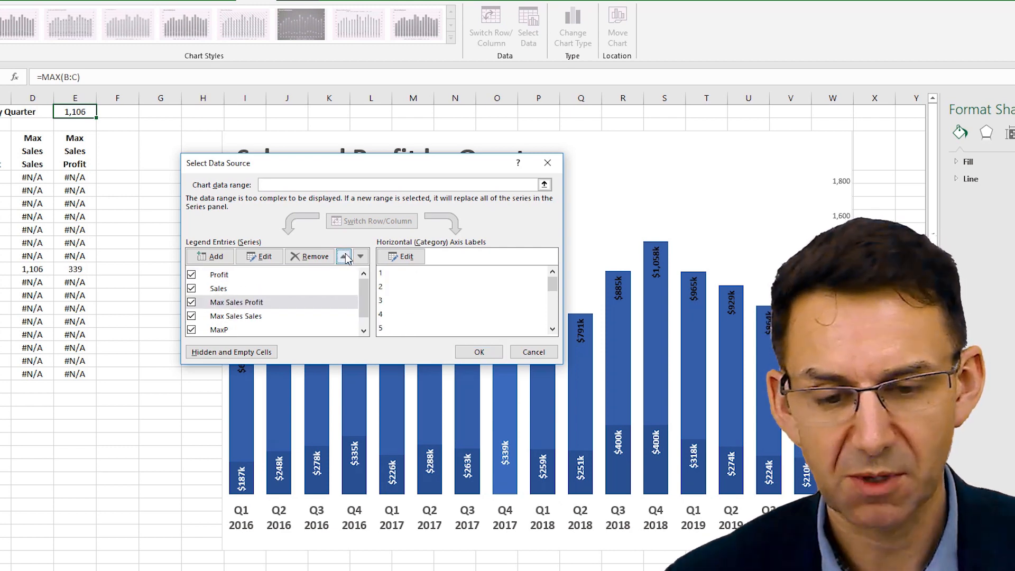
{"action": "left_click_drag", "start_coordinate": [470, 165], "coordinate": [315, 196]}
{"action": "left_click", "coordinate": [328, 384]}
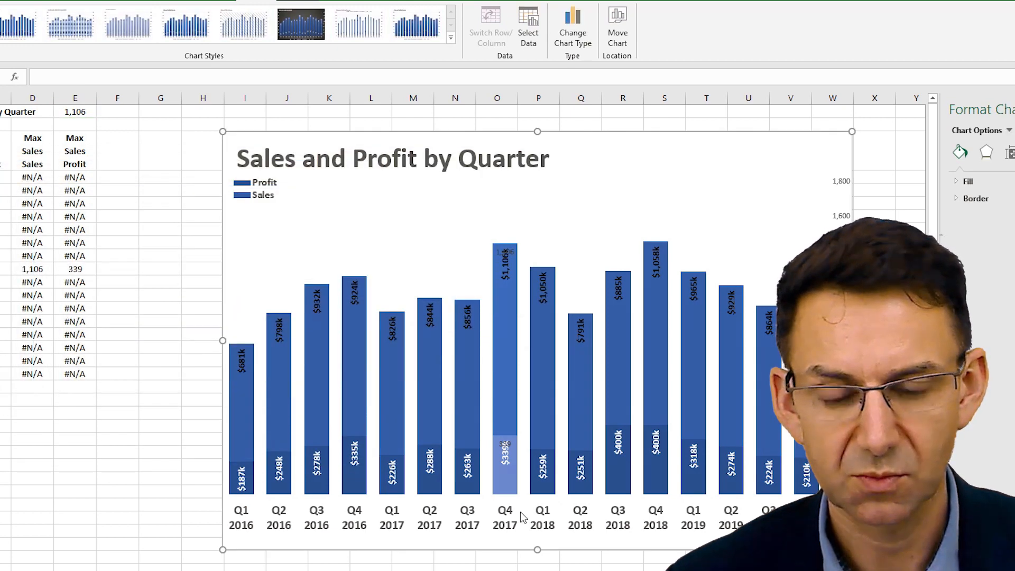
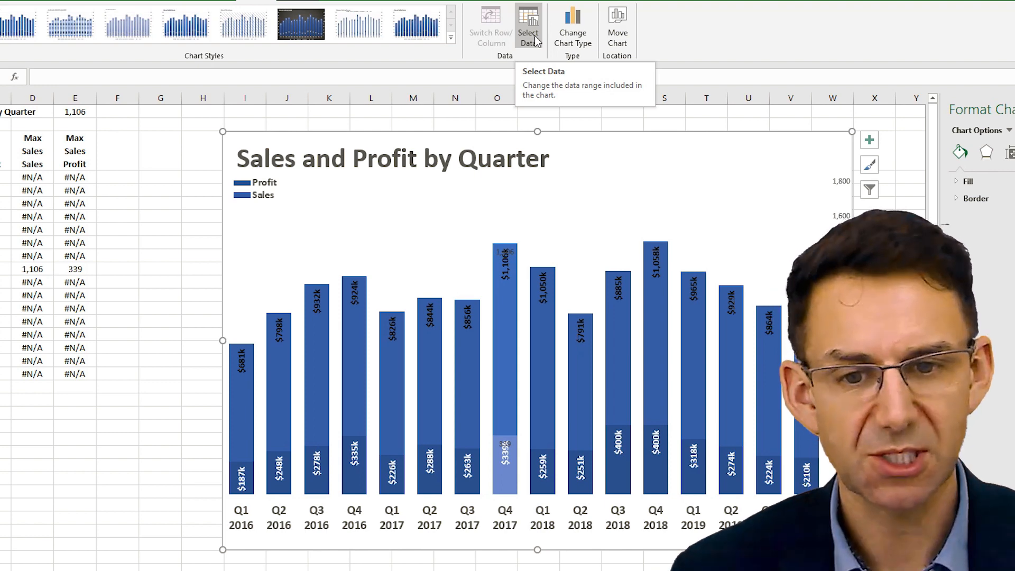
- In the chart's data source, move the Max Sales Profit series ahead of the Sales series
{"action": "left_click", "coordinate": [534, 38]}
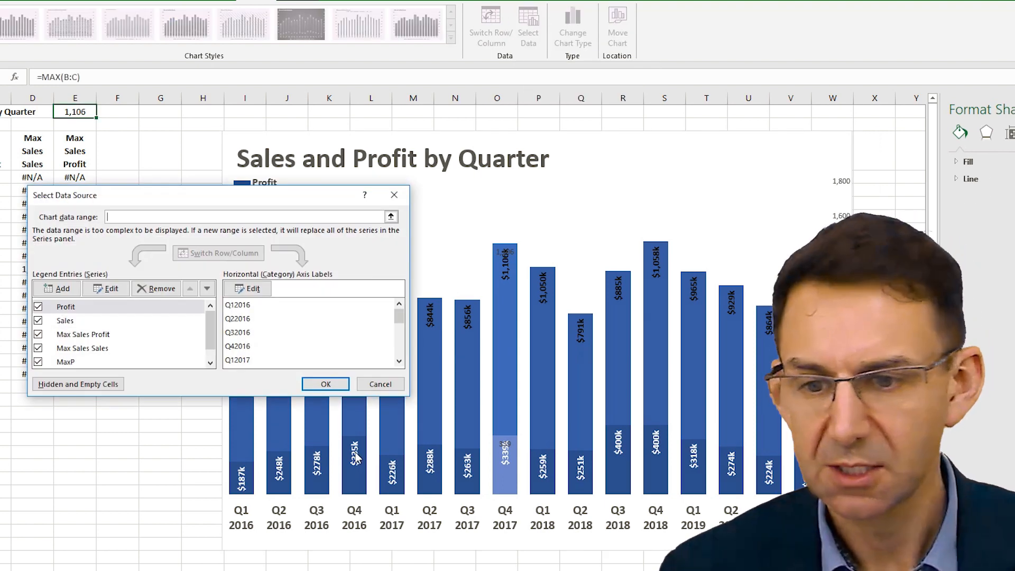
{"action": "left_click", "coordinate": [108, 334]}
{"action": "left_click", "coordinate": [190, 288]}
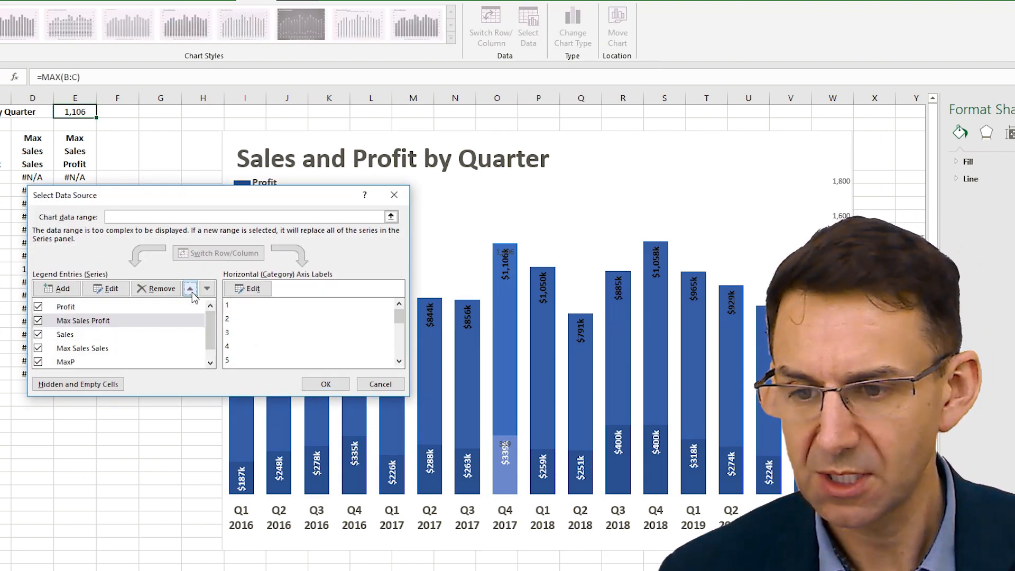
- Reorder the chart's data series so Max Sales Profit and Max Sales Sales come before Profit and Sales
{"action": "left_click", "coordinate": [190, 288]}
{"action": "left_click", "coordinate": [105, 348]}
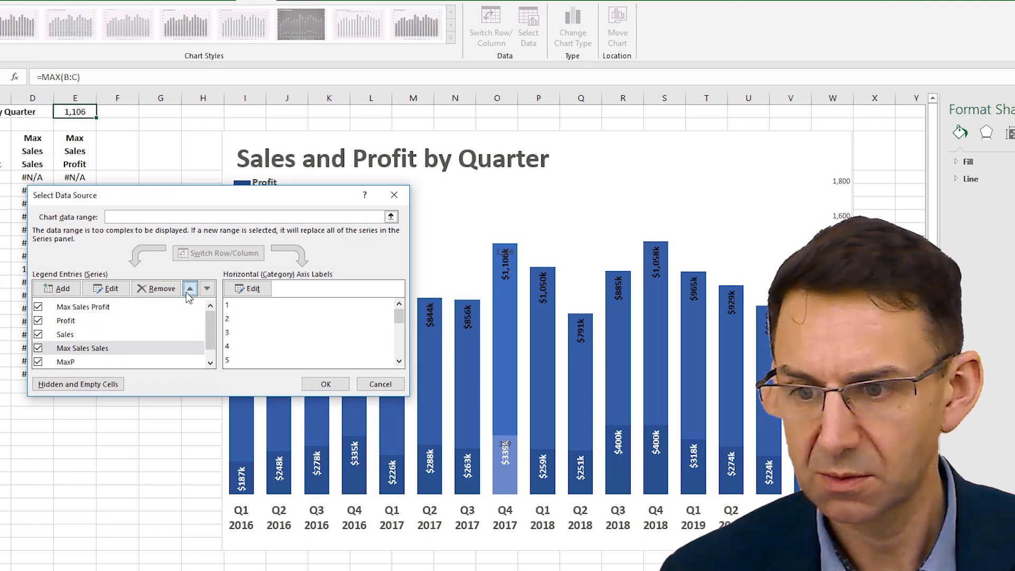
{"action": "left_click", "coordinate": [189, 288]}
{"action": "left_click", "coordinate": [189, 288]}
{"action": "left_click", "coordinate": [325, 384]}
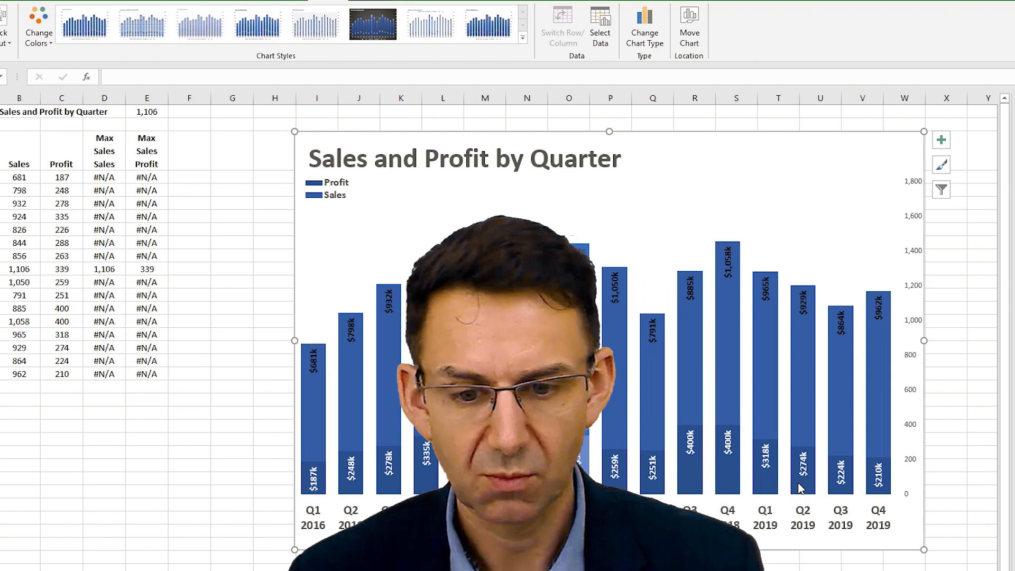
- Fill the Max Sales Sales series with theme green and the Max Sales Profit series with Green, Accent 6, Lighter 60%
{"action": "left_click", "coordinate": [510, 338]}
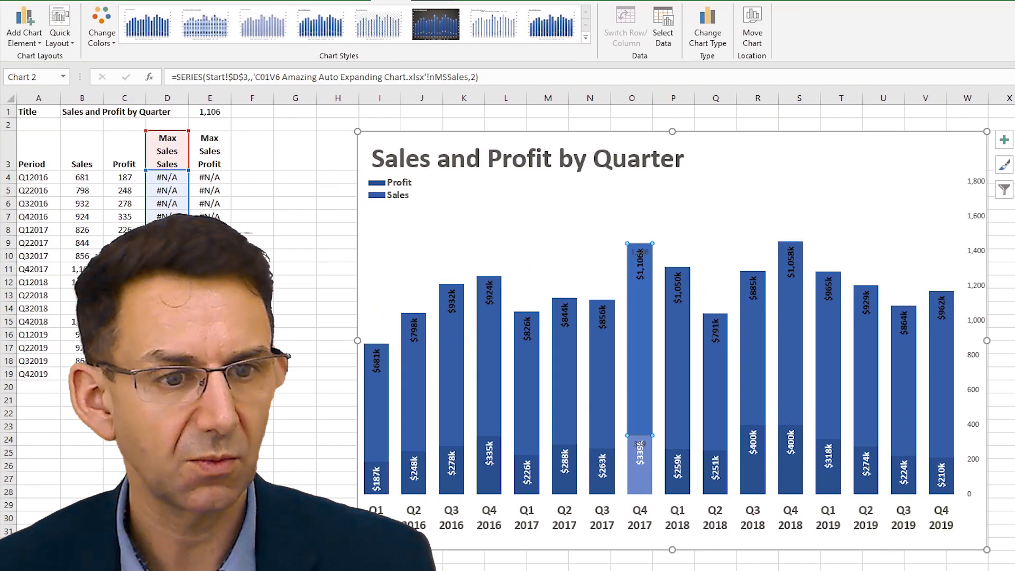
{"action": "left_click", "coordinate": [764, 150]}
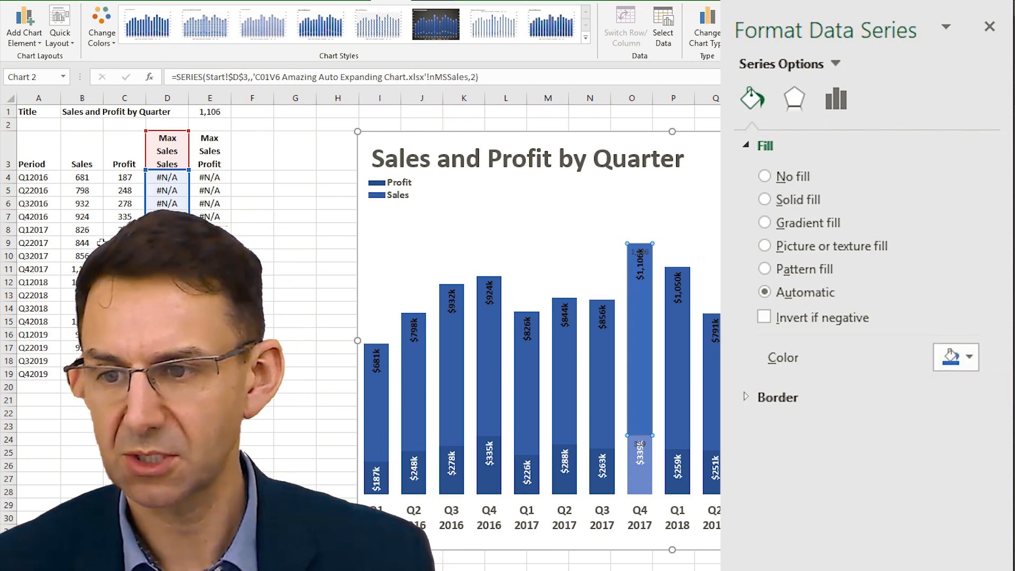
{"action": "left_click", "coordinate": [969, 357]}
{"action": "left_click", "coordinate": [999, 405]}
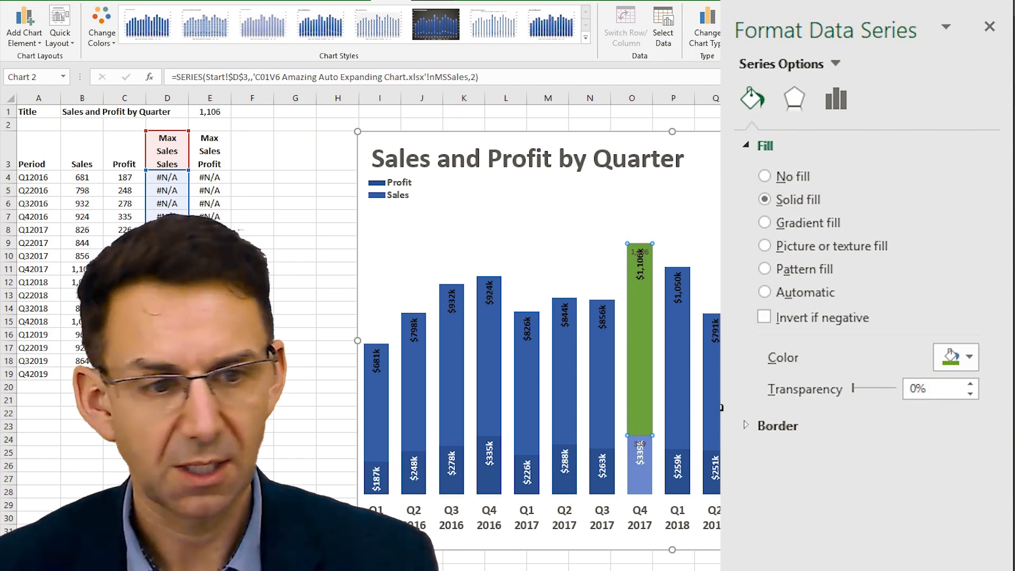
{"action": "left_click", "coordinate": [645, 473]}
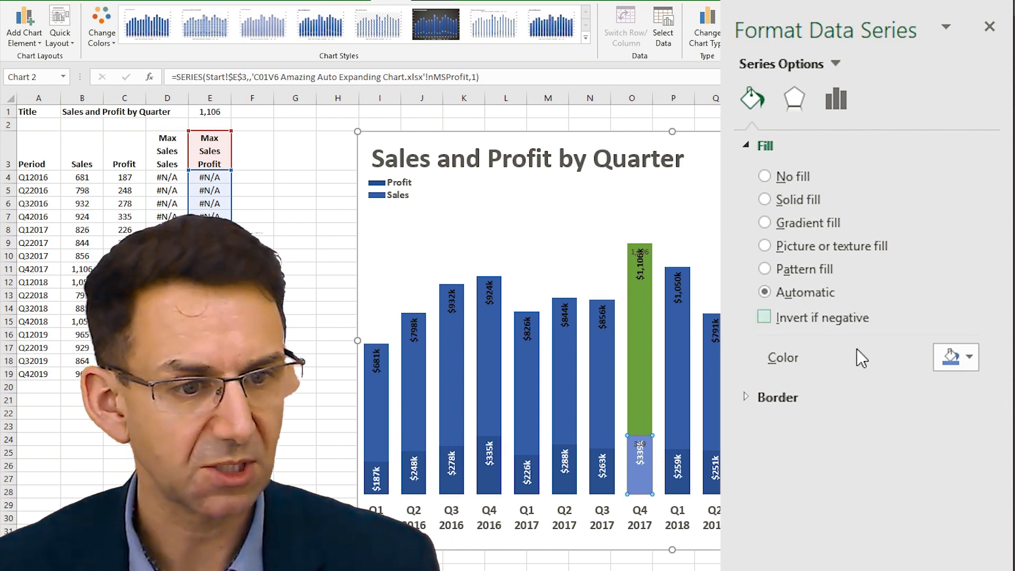
{"action": "left_click", "coordinate": [966, 359]}
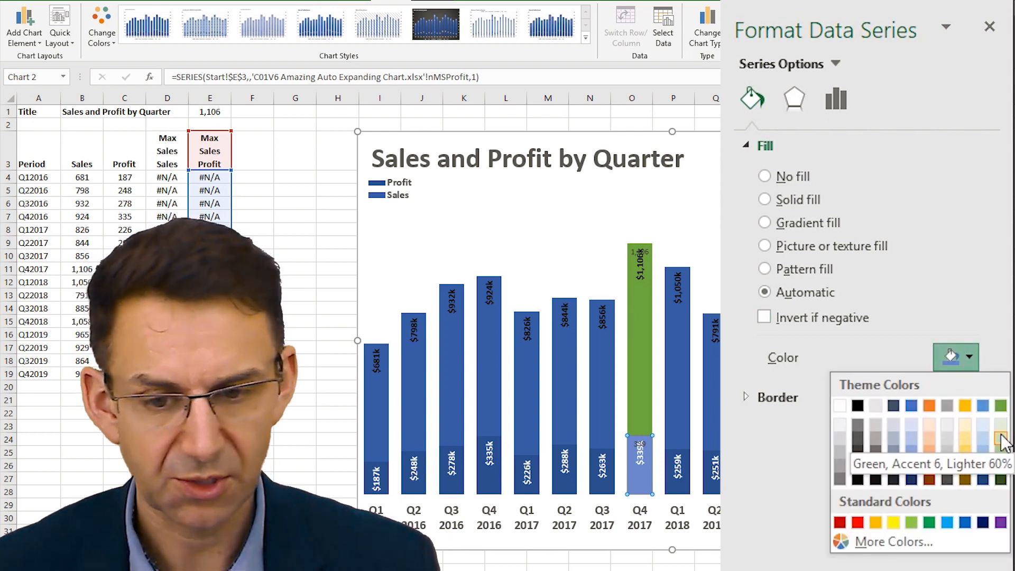
{"action": "left_click", "coordinate": [1001, 439]}
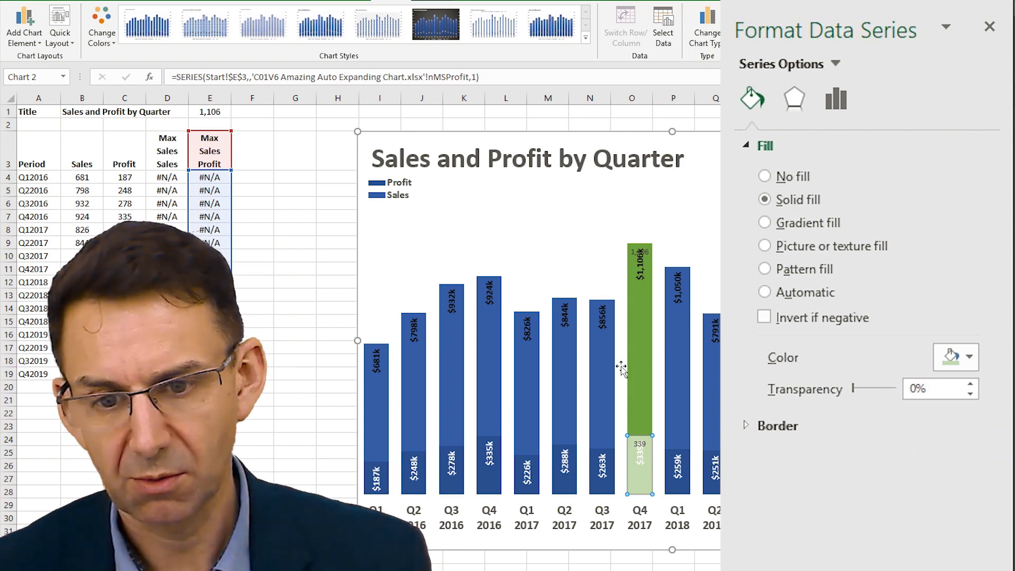
- Fill the Sales series with the medium theme blue and the Profit series with its 60% lighter tint
{"action": "left_click", "coordinate": [607, 367]}
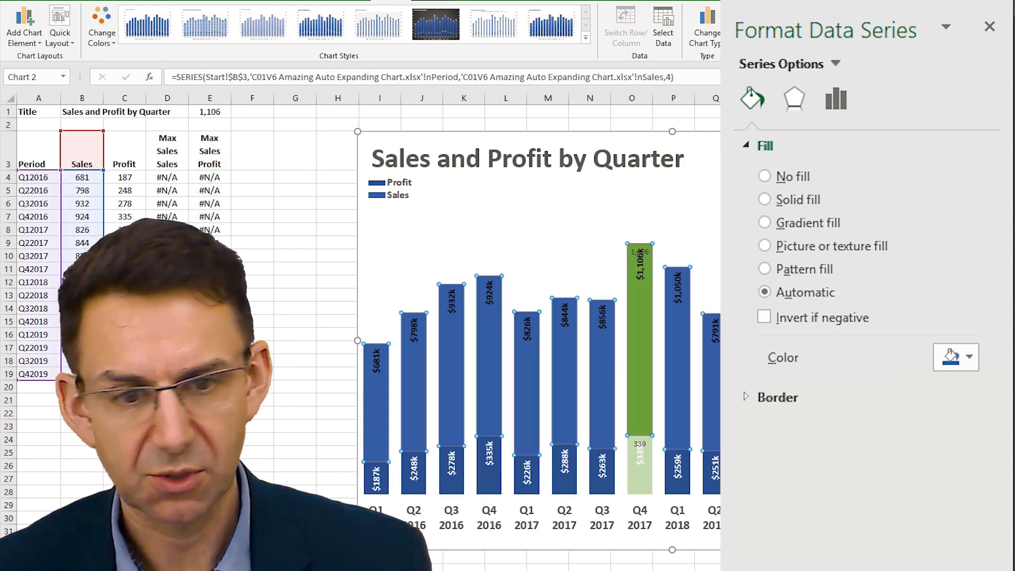
{"action": "left_click", "coordinate": [972, 363]}
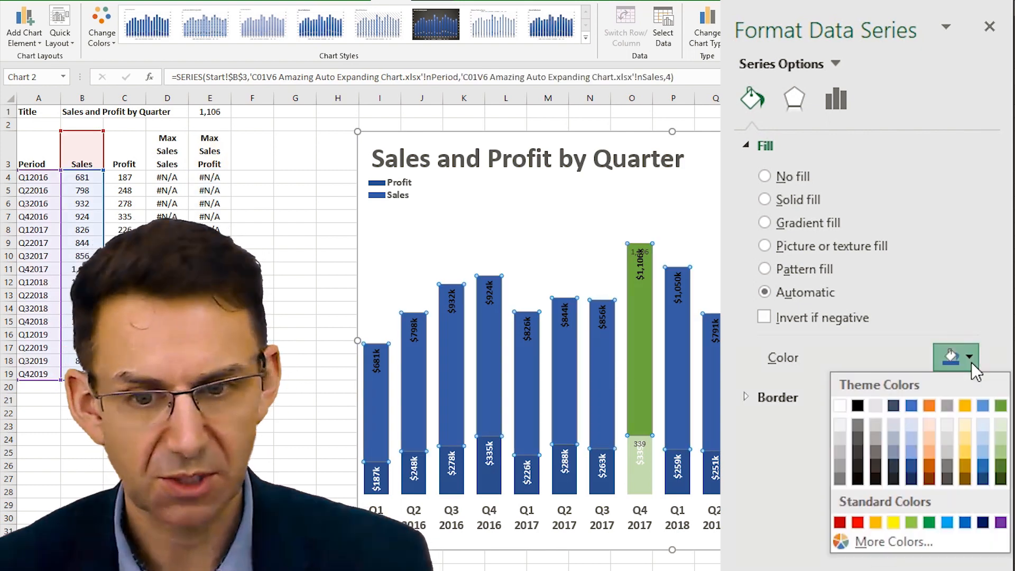
{"action": "left_click", "coordinate": [911, 405]}
{"action": "left_click", "coordinate": [676, 472]}
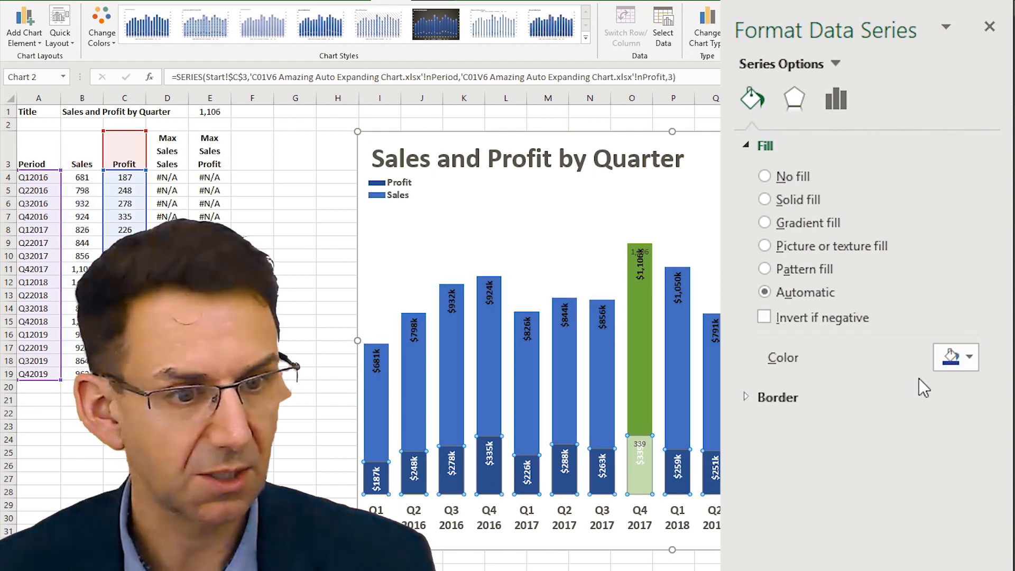
{"action": "left_click", "coordinate": [970, 359]}
{"action": "left_click", "coordinate": [910, 439]}
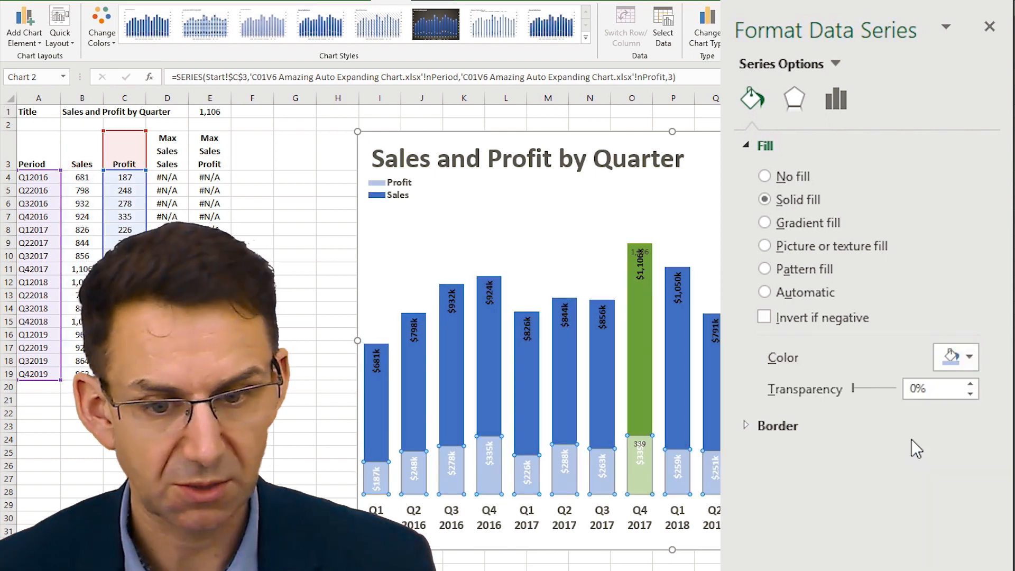
- Change the font color of the Profit series' data labels to Automatic
{"action": "left_click", "coordinate": [673, 470]}
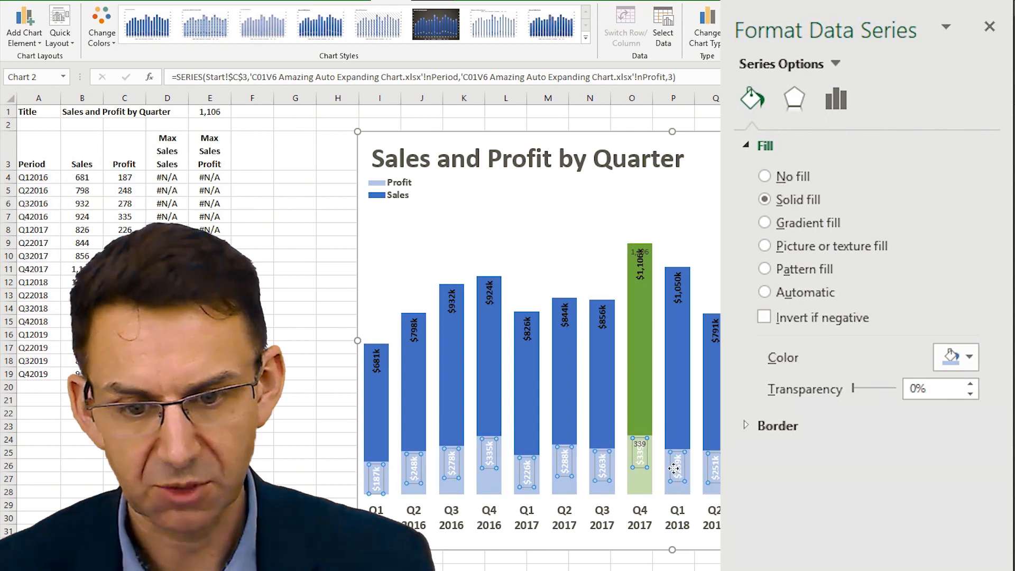
{"action": "left_click", "coordinate": [64, 2]}
{"action": "left_click", "coordinate": [239, 36]}
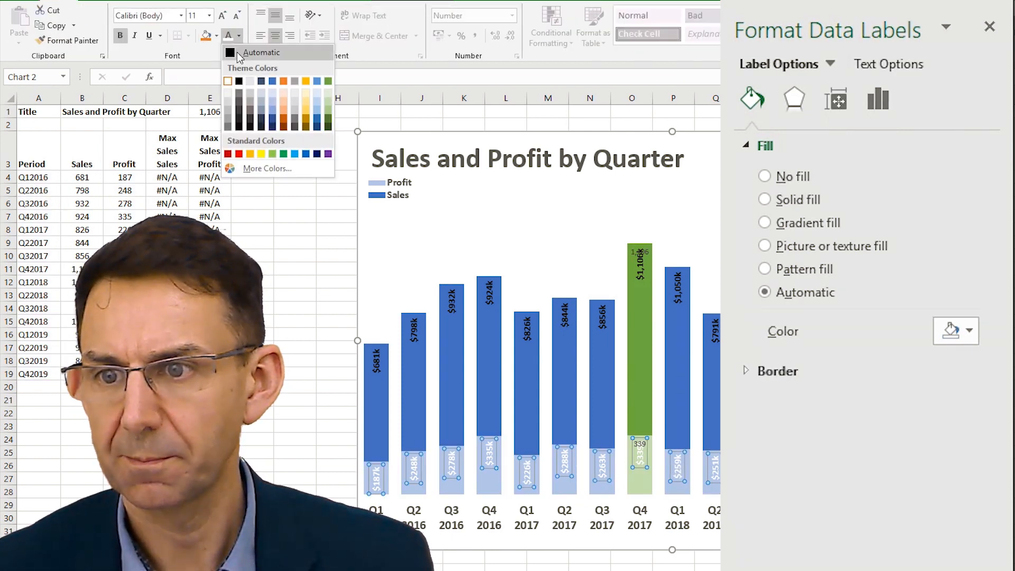
{"action": "left_click", "coordinate": [243, 56]}
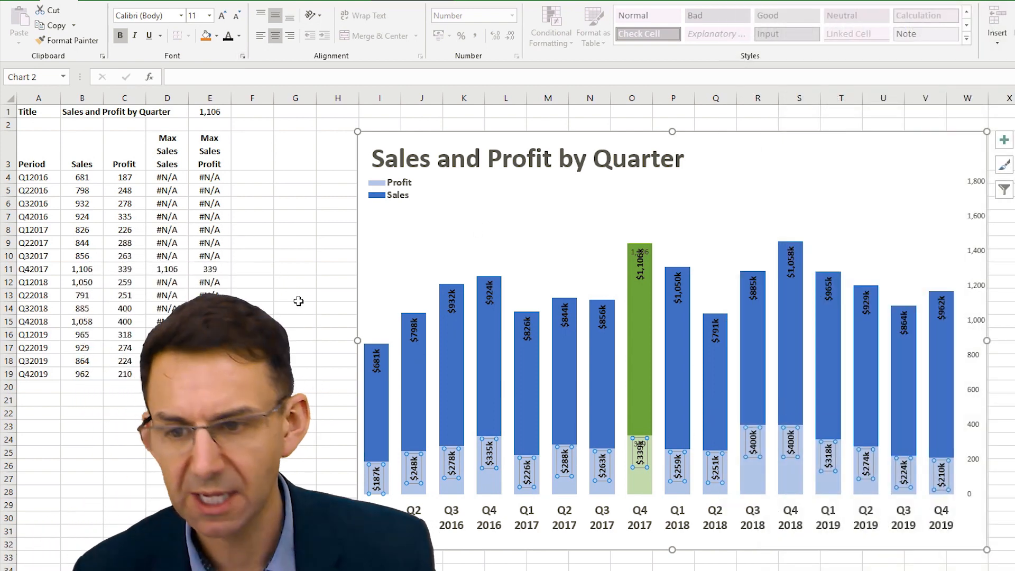
- Set the Q12017 sales value in B8 to 1250 to test the maximum highlight
{"action": "left_click", "coordinate": [79, 268]}
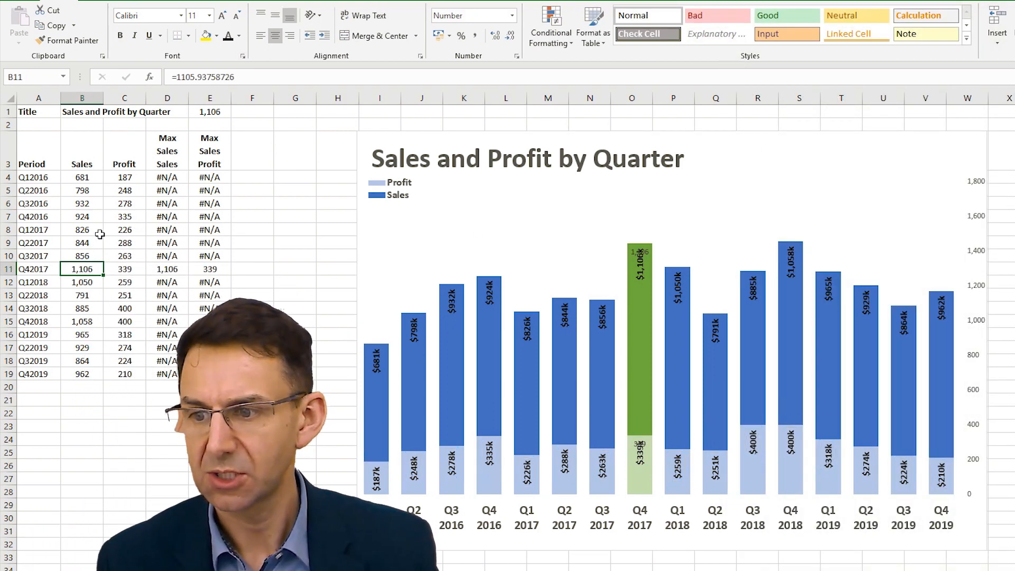
{"action": "left_click", "coordinate": [82, 231]}
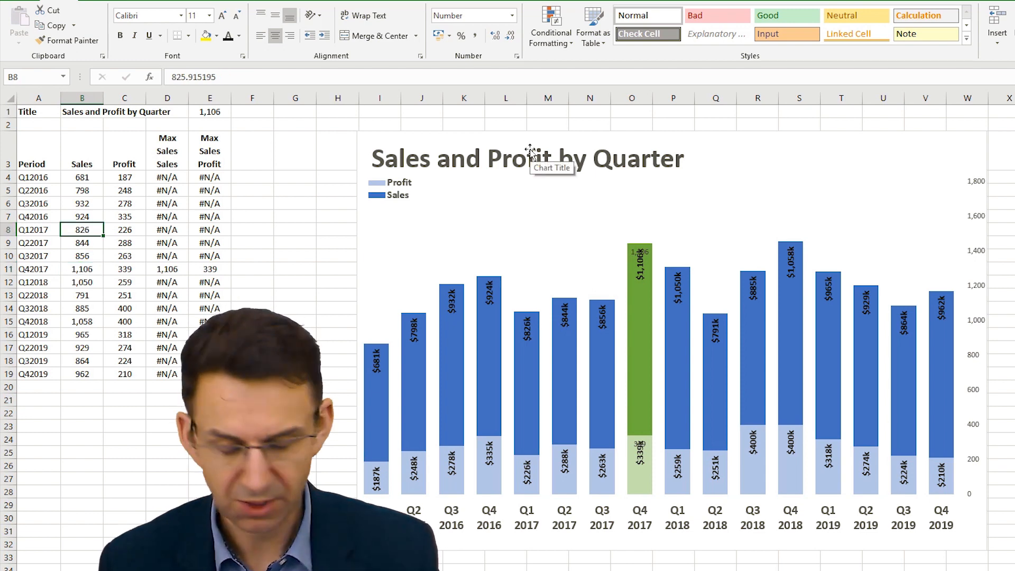
{"action": "type", "text": "1250"}
{"action": "key", "text": "Return"}
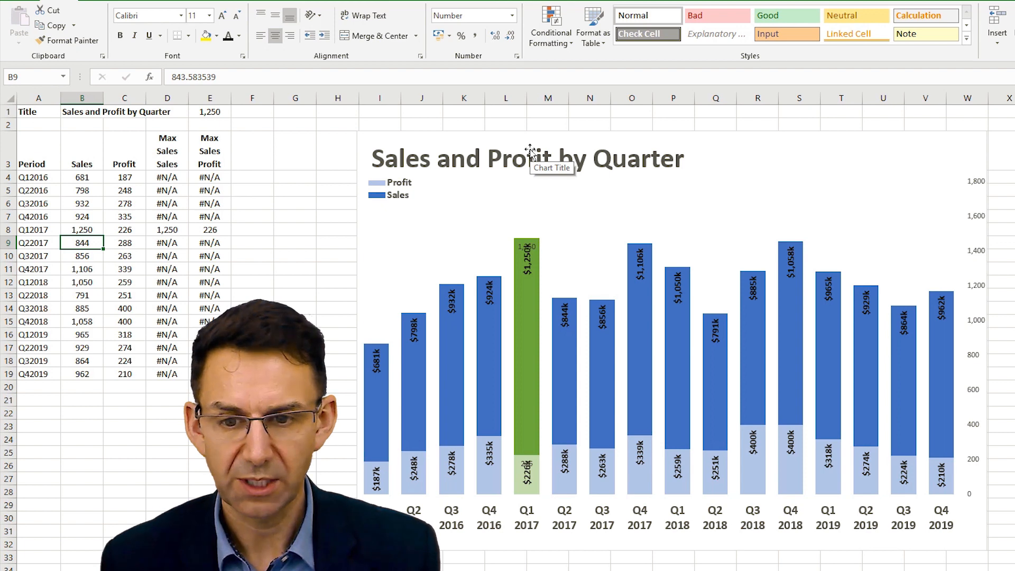
{"action": "key", "text": "Up"}
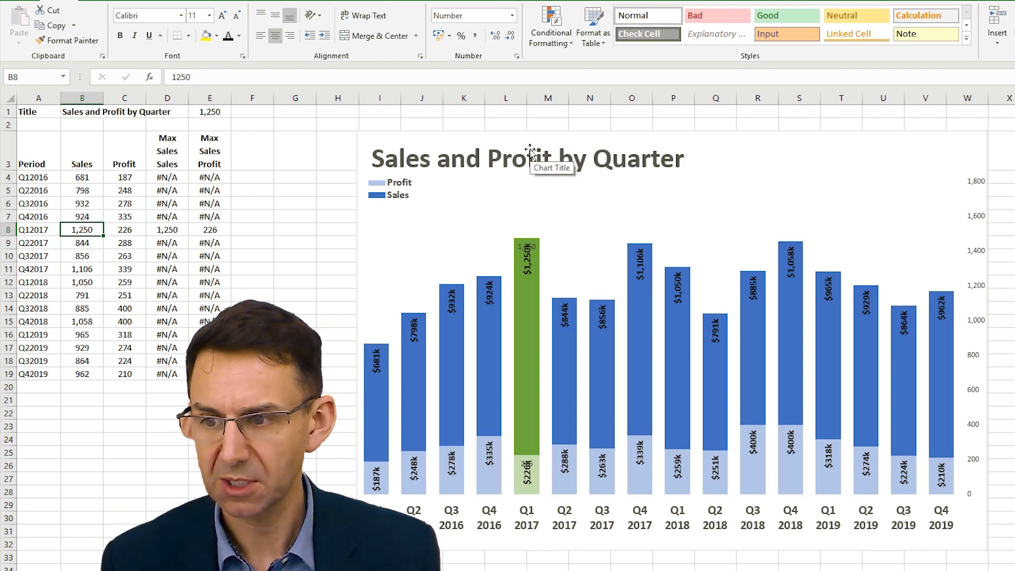
- Add a new period below Q42019 in A20, with Q1 and 2020 on separate lines within the cell
{"action": "key", "text": "Down"}
{"action": "key", "text": "Down"}
{"action": "key", "text": "Down"}
{"action": "key", "text": "Down"}
{"action": "key", "text": "Down"}
{"action": "key", "text": "Down"}
{"action": "key", "text": "Down"}
{"action": "key", "text": "Down"}
{"action": "key", "text": "Down"}
{"action": "key", "text": "Down"}
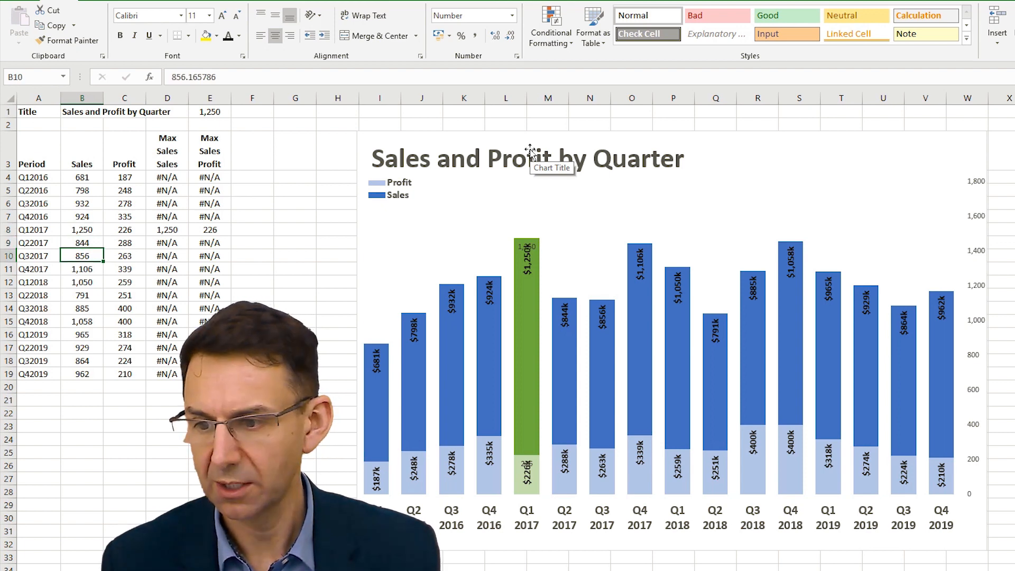
{"action": "key", "text": "Down"}
{"action": "key", "text": "Left"}
{"action": "key", "text": "shift+Right"}
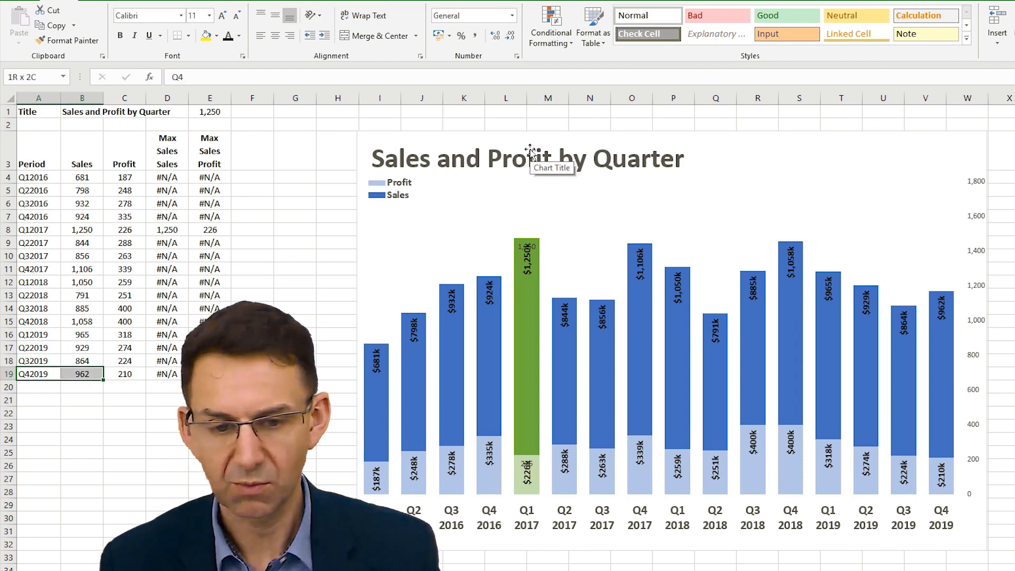
{"action": "key", "text": "Down"}
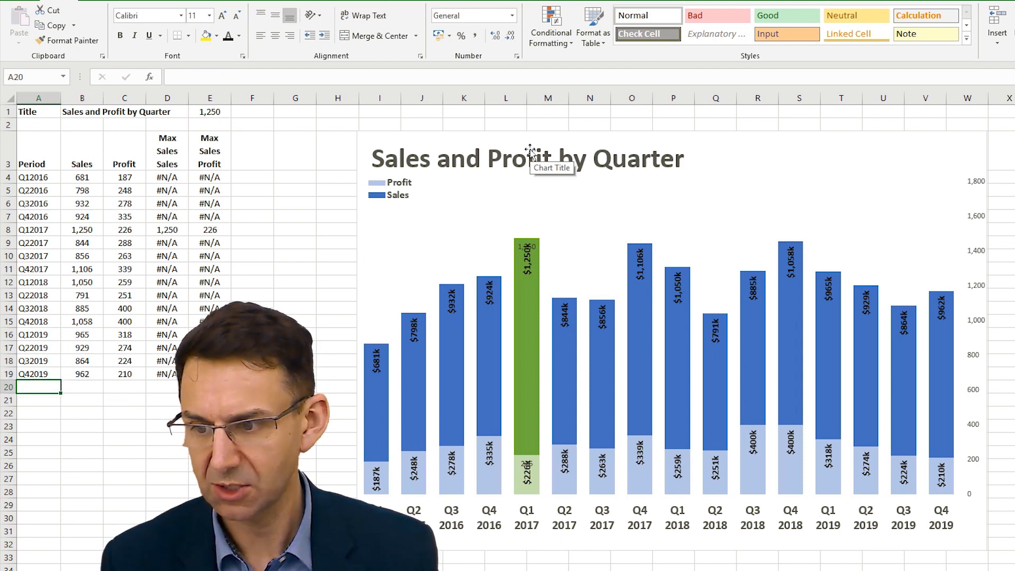
{"action": "type", "text": "Q"}
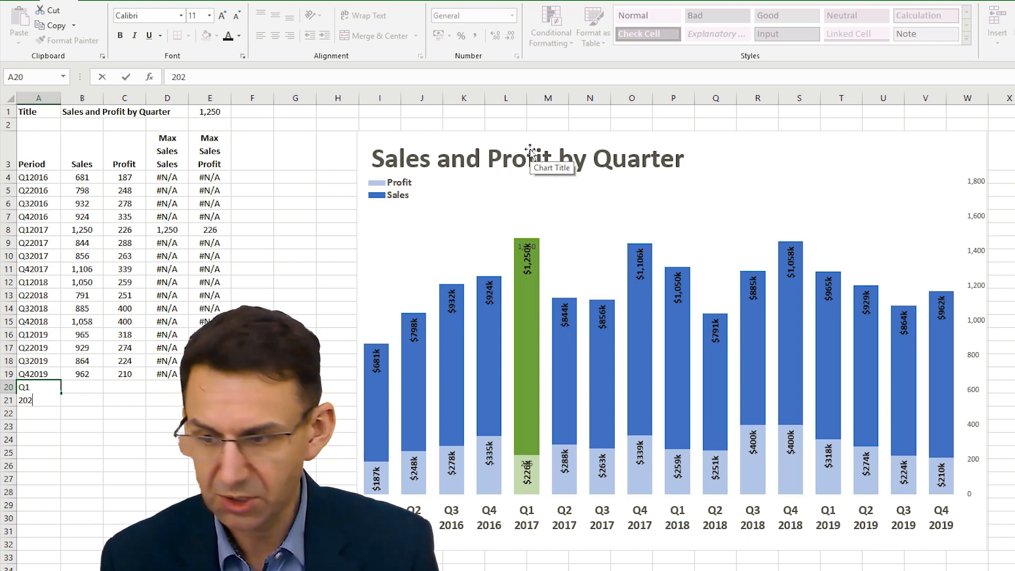
{"action": "type", "text": "1"}
{"action": "key", "text": "alt+Return"}
{"action": "type", "text": "2020"}
{"action": "key", "text": "Tab"}
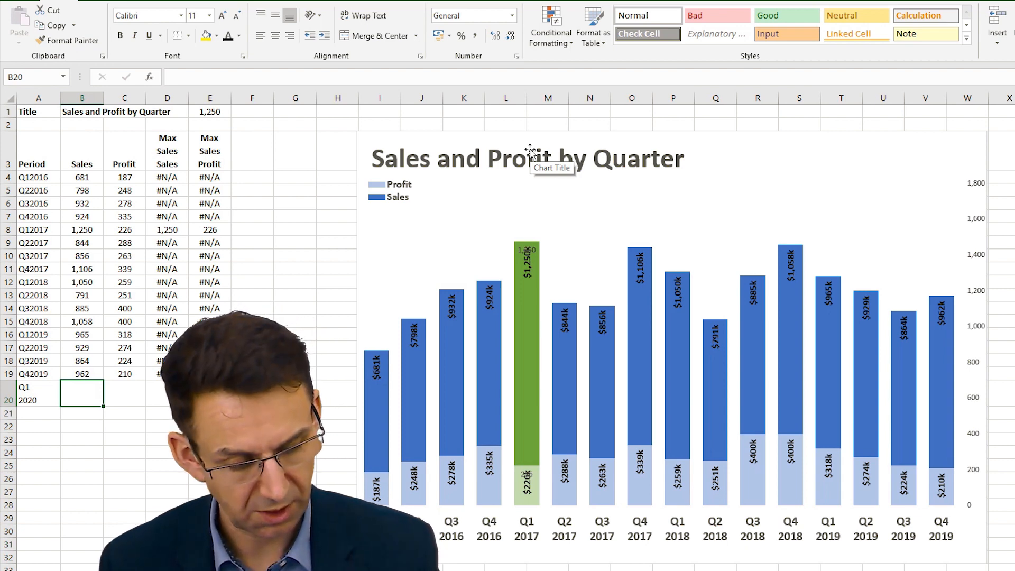
- Enter sales of 1400 and profit of 500 for the Q1 2020 period
{"action": "type", "text": "1400"}
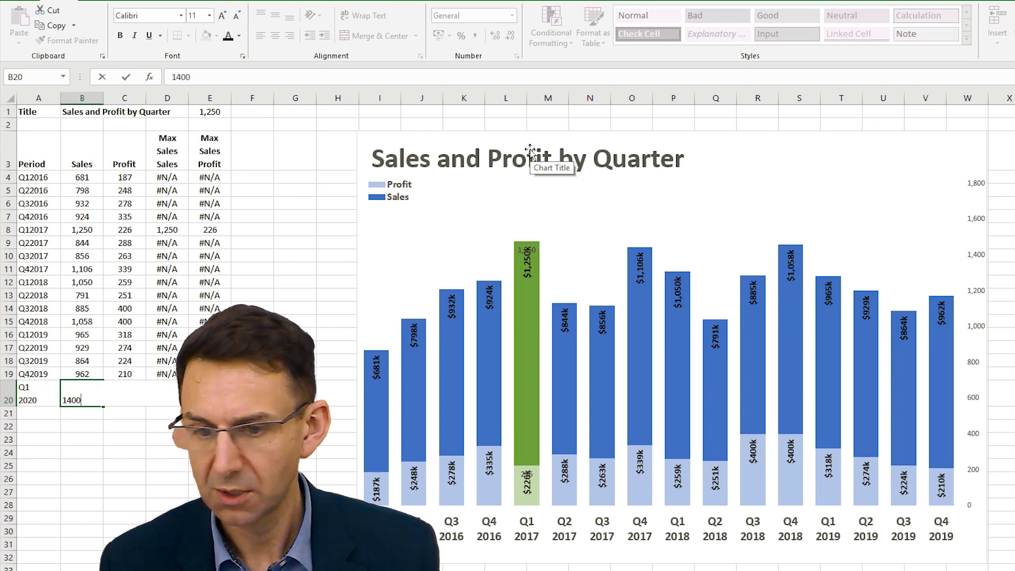
{"action": "key", "text": "Return"}
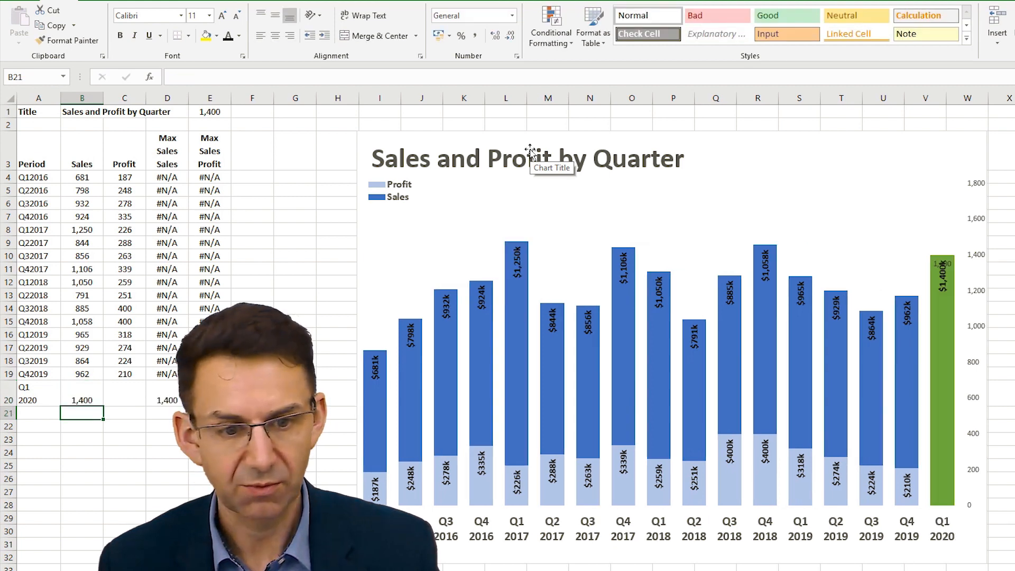
{"action": "key", "text": "Up"}
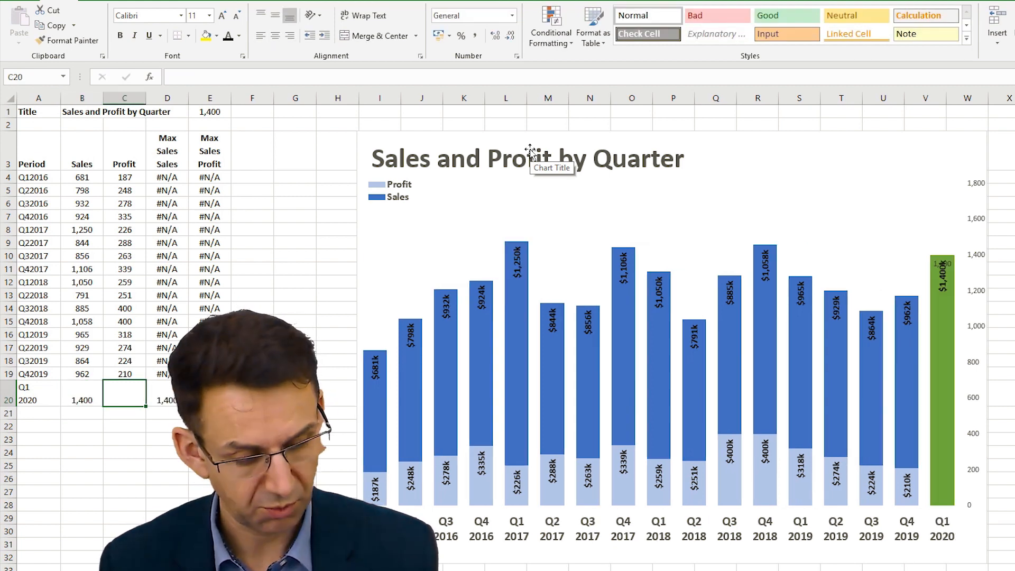
{"action": "type", "text": "500"}
{"action": "key", "text": "Return"}
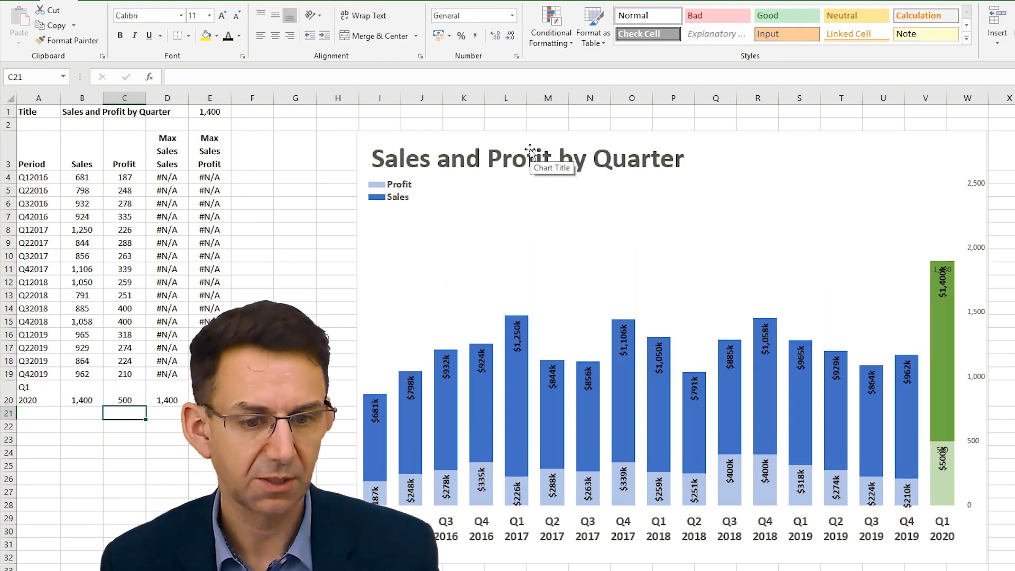
- Set the Q1 2020 sales to 987 and its profit to 340
{"action": "key", "text": "Up"}
{"action": "key", "text": "Left"}
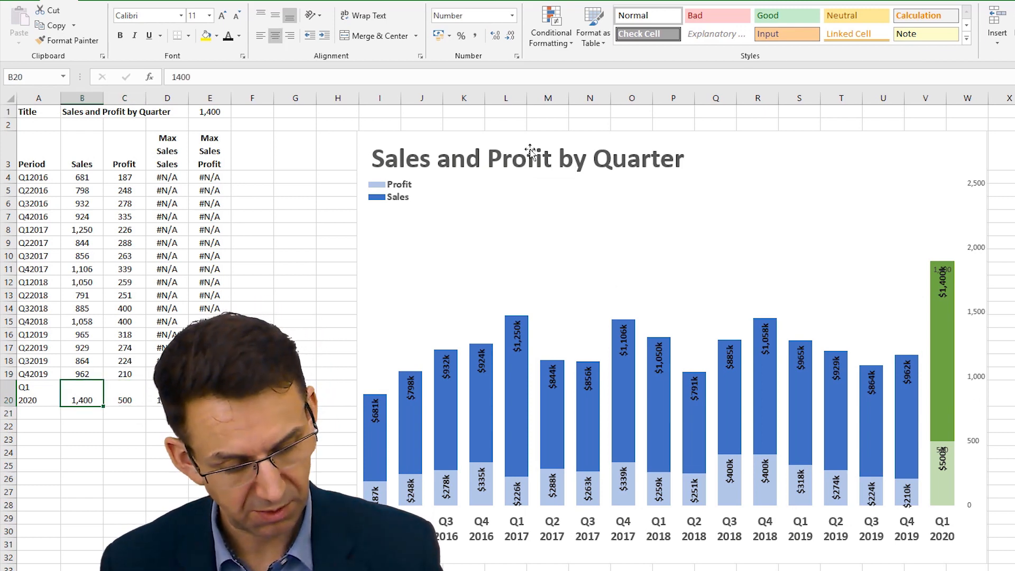
{"action": "type", "text": "987"}
{"action": "key", "text": "Return"}
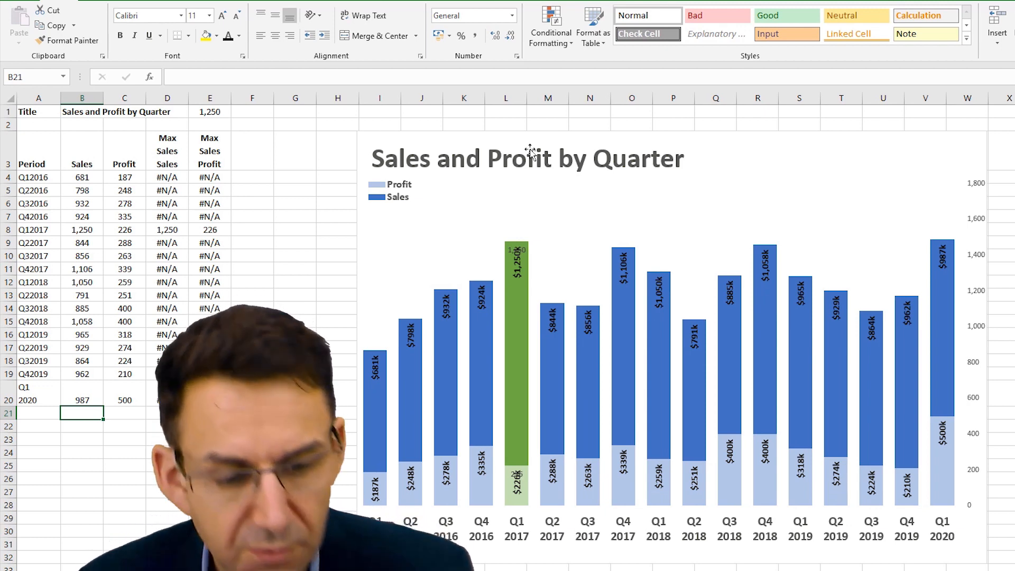
{"action": "key", "text": "Up"}
{"action": "key", "text": "Right"}
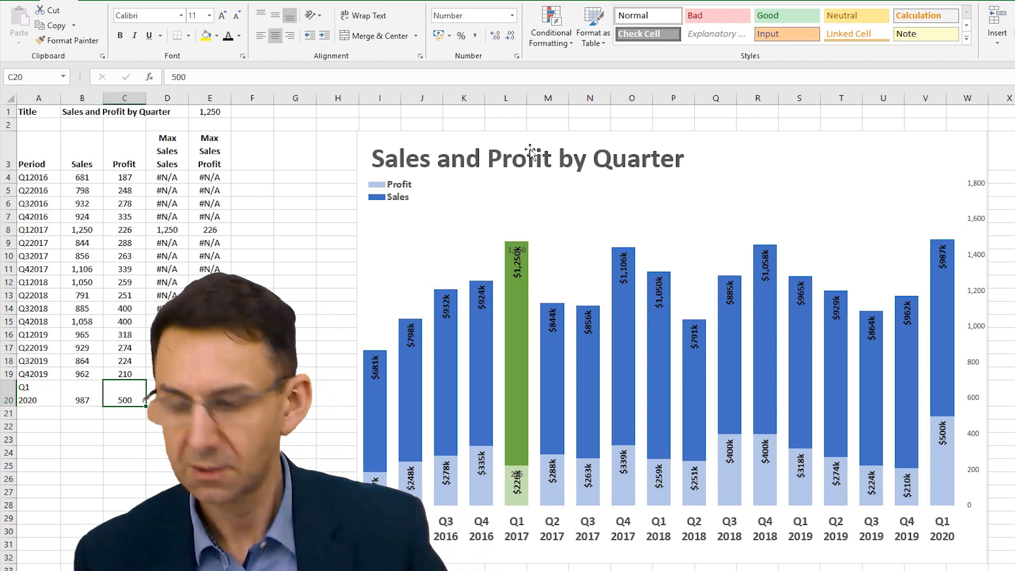
{"action": "type", "text": "340"}
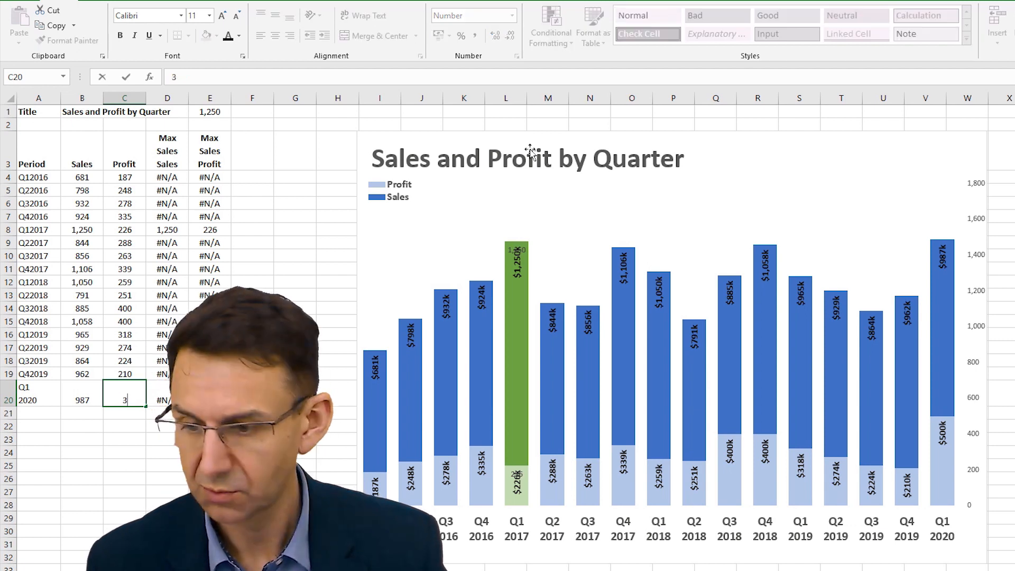
{"action": "key", "text": "Return"}
{"action": "key", "text": "Up"}
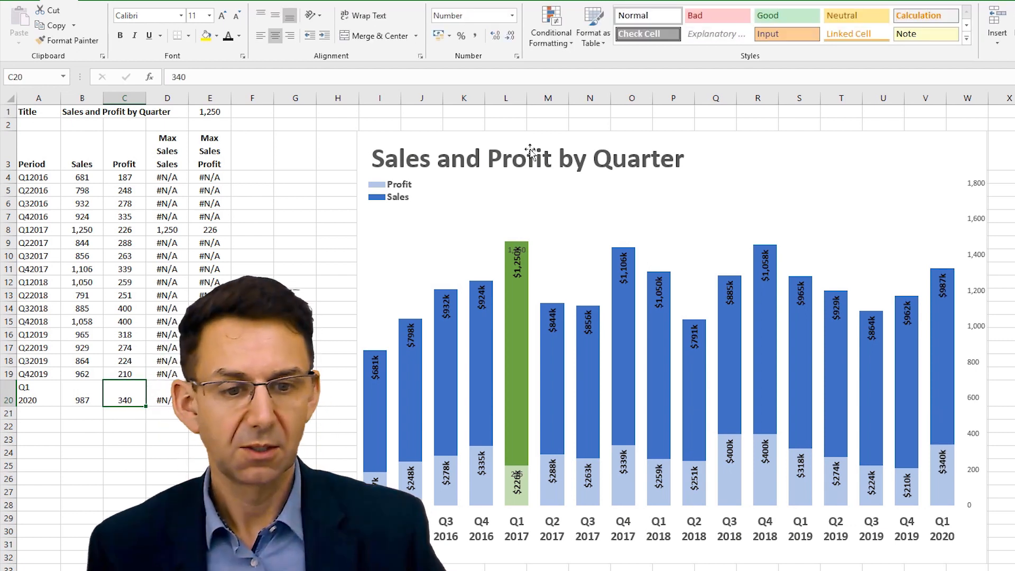
- Clear the contents of the whole Q1 2020 test row, row 20, including its formulas
{"action": "mouse_move", "coordinate": [763, 366]}
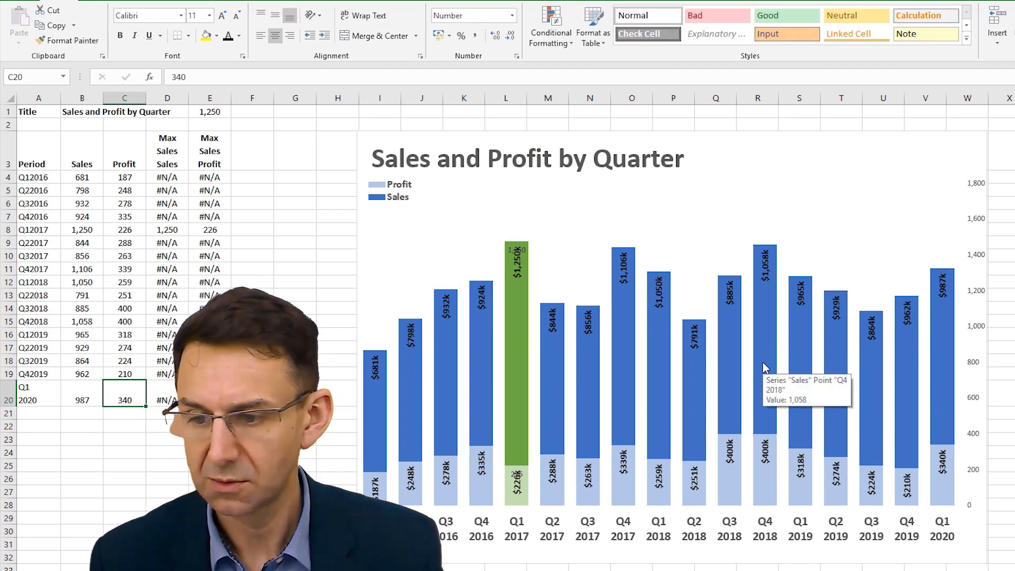
{"action": "key", "text": "Right"}
{"action": "key", "text": "Right"}
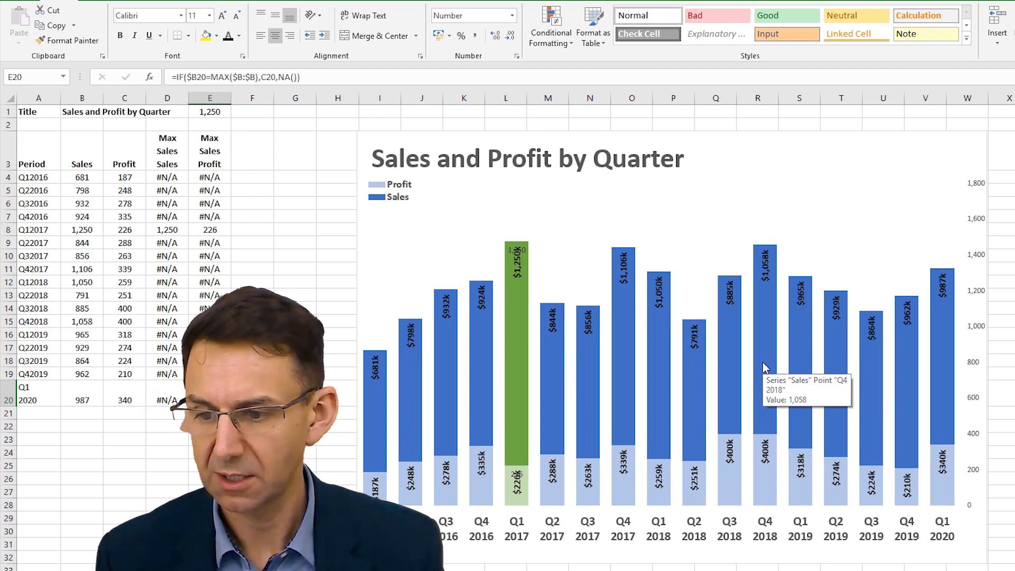
{"action": "key", "text": "shift+space"}
{"action": "key", "text": "Delete"}
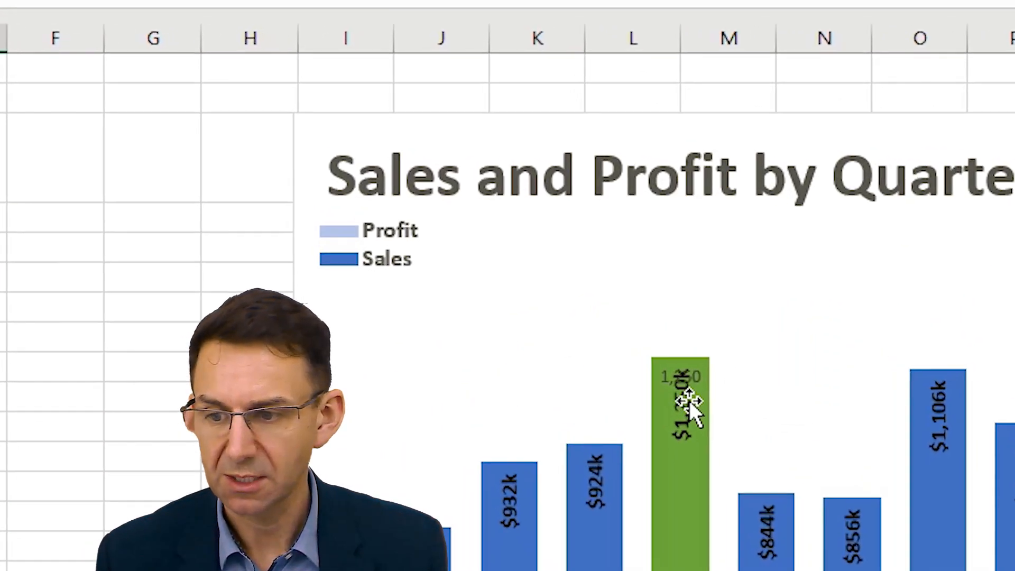
- Turn off the value in the data labels of the chart's Max Sales Profit series
{"action": "left_click", "coordinate": [699, 456]}
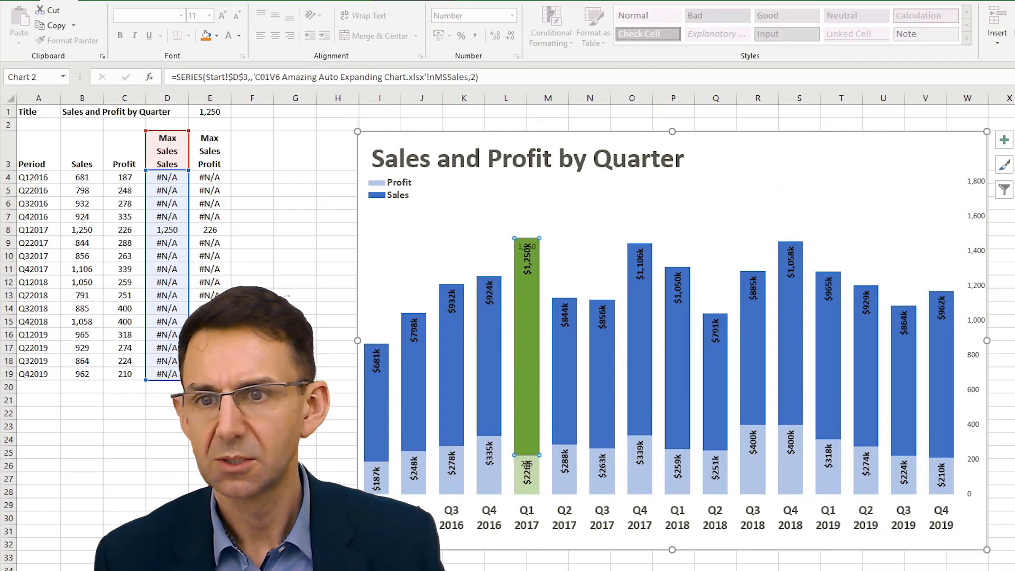
{"action": "left_click", "coordinate": [414, 1]}
{"action": "left_click", "coordinate": [96, 11]}
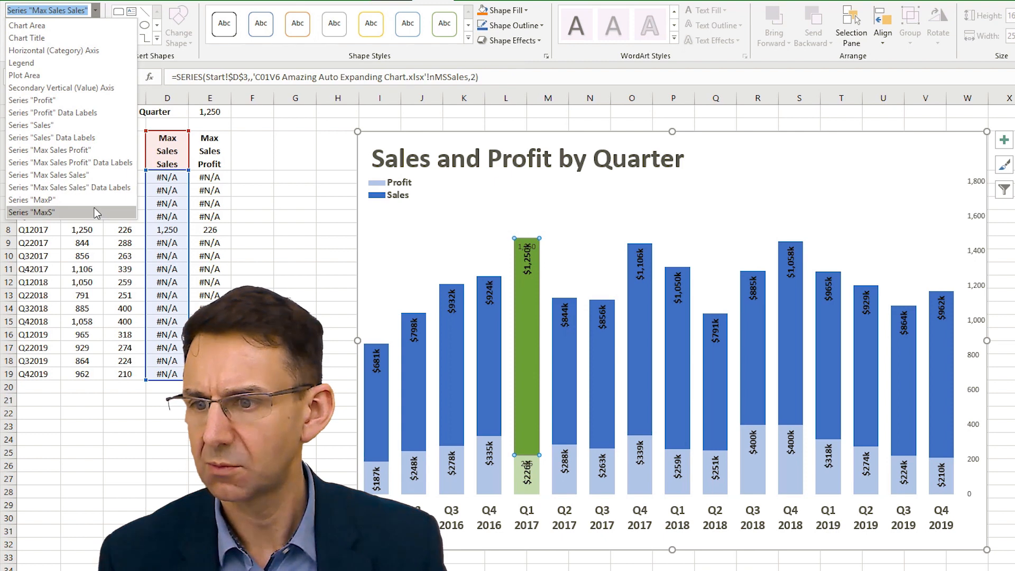
{"action": "left_click", "coordinate": [119, 162]}
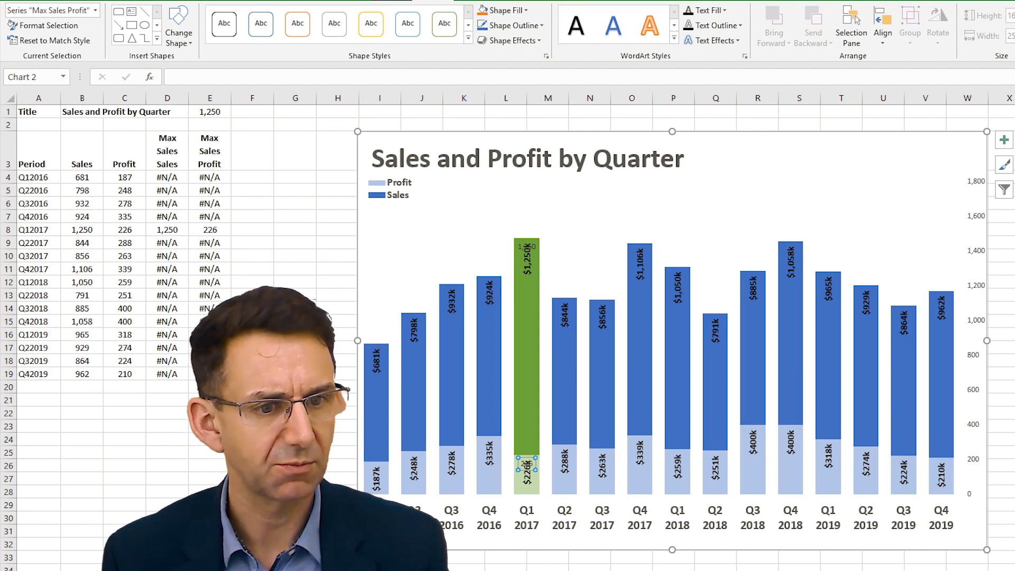
{"action": "key", "text": "ctrl+1"}
{"action": "left_click", "coordinate": [877, 100]}
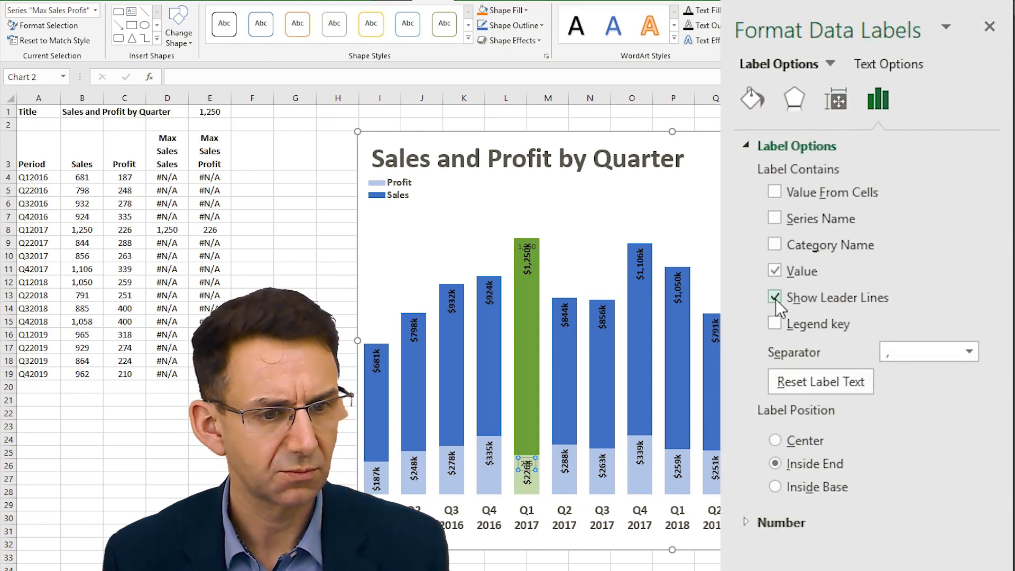
{"action": "left_click", "coordinate": [773, 273]}
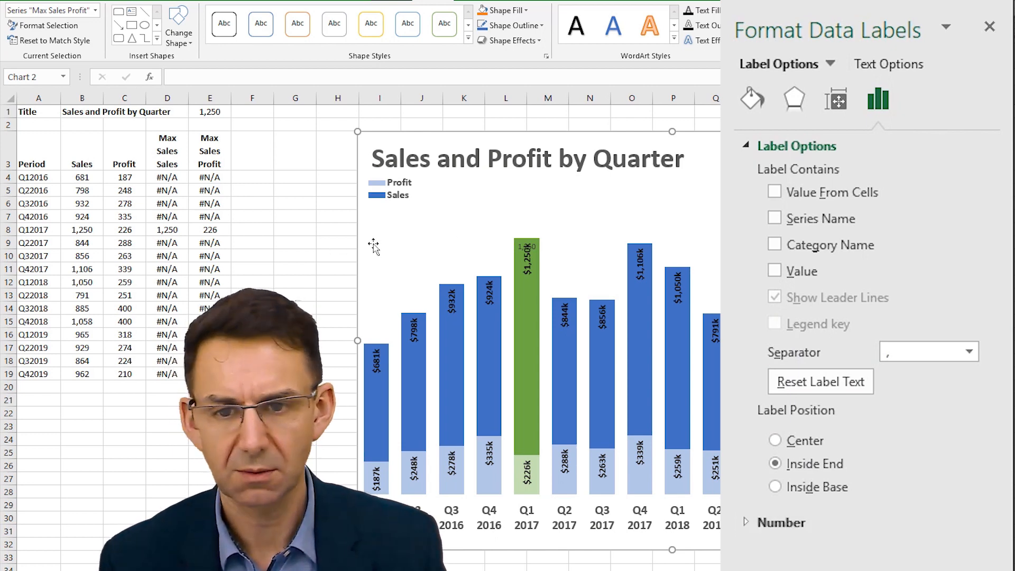
- Turn off the value in the data labels of the Max Sales Sales series
{"action": "left_click", "coordinate": [96, 10]}
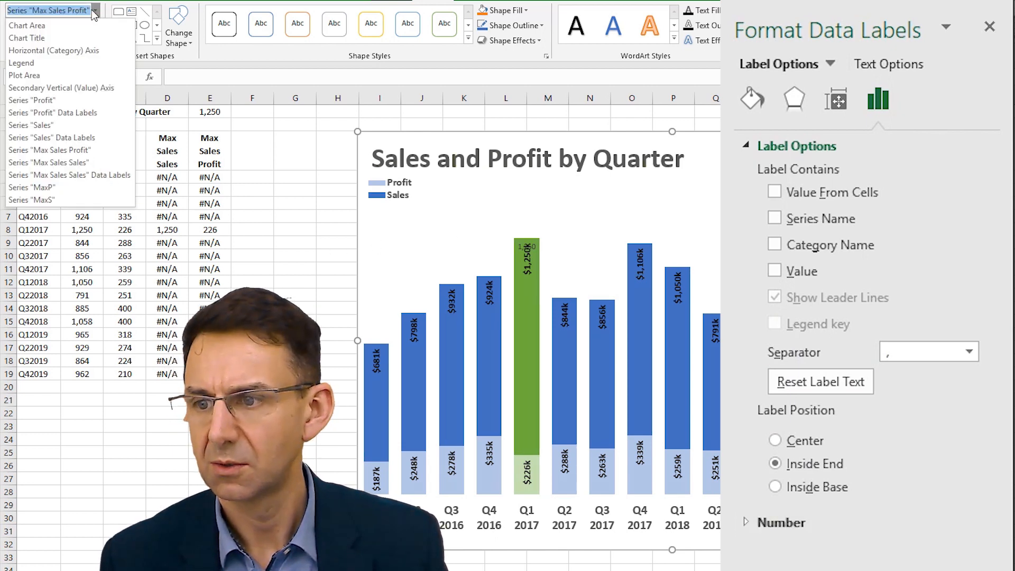
{"action": "left_click", "coordinate": [105, 177]}
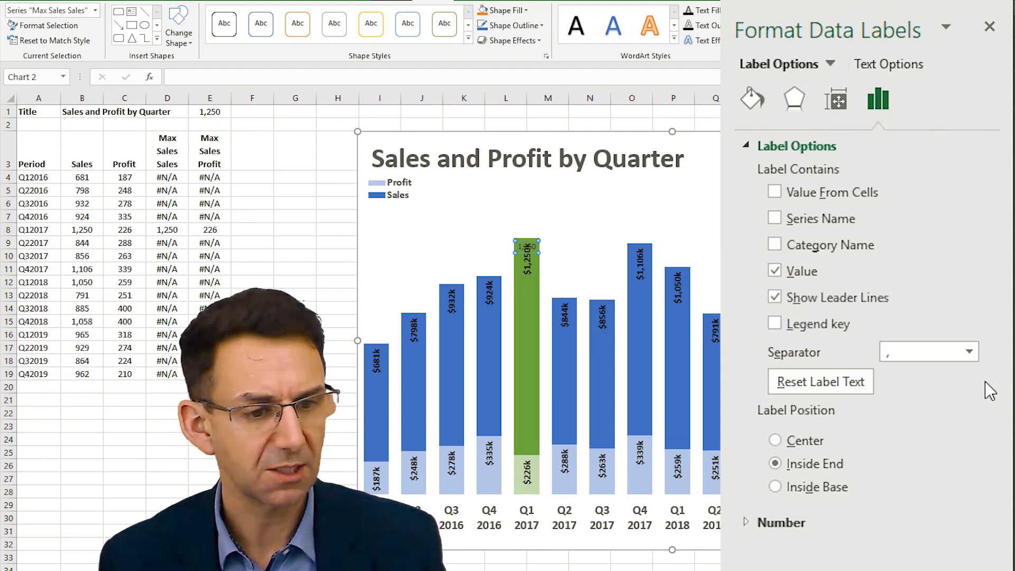
{"action": "left_click", "coordinate": [775, 271]}
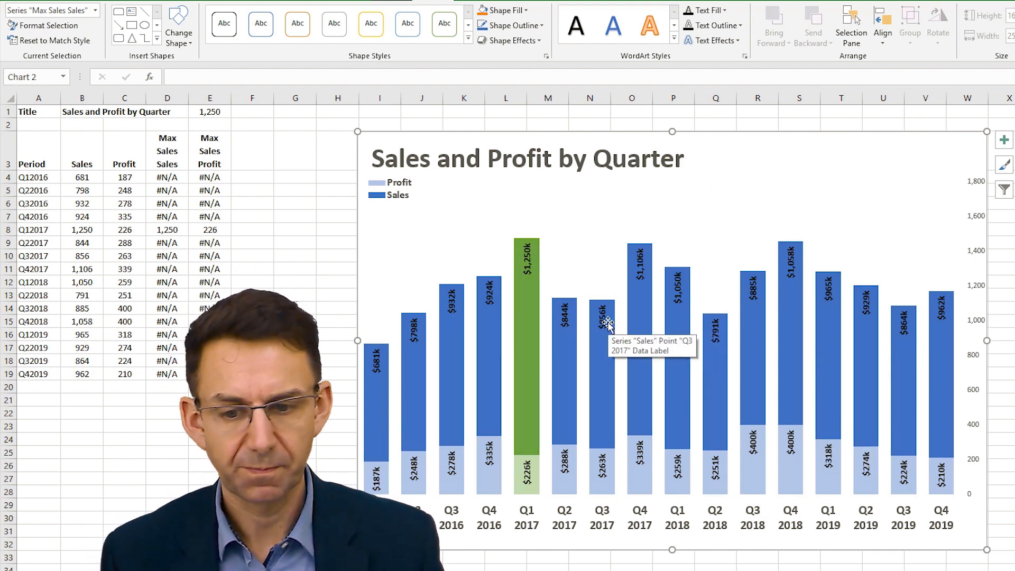
- Widen the chart legend to about the width of the title so that all series entries fit in two rows
{"action": "left_click", "coordinate": [448, 197]}
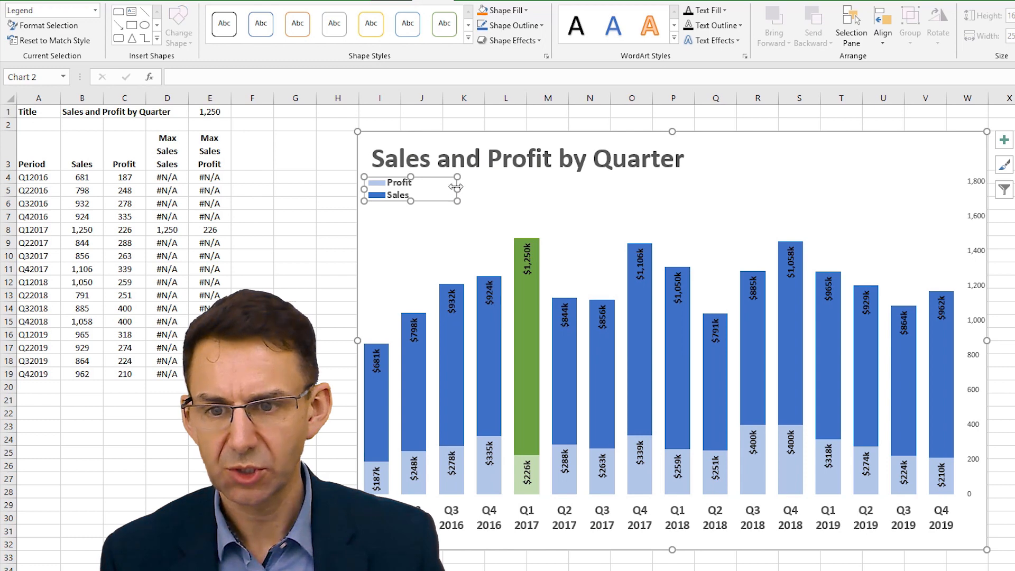
{"action": "left_click_drag", "start_coordinate": [591, 189], "coordinate": [684, 188]}
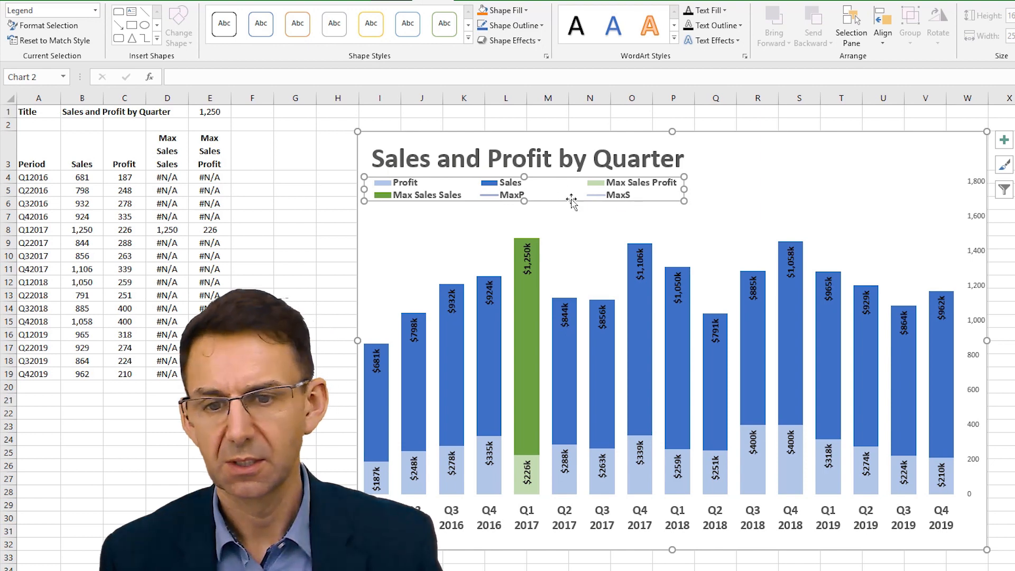
{"action": "mouse_move", "coordinate": [463, 405]}
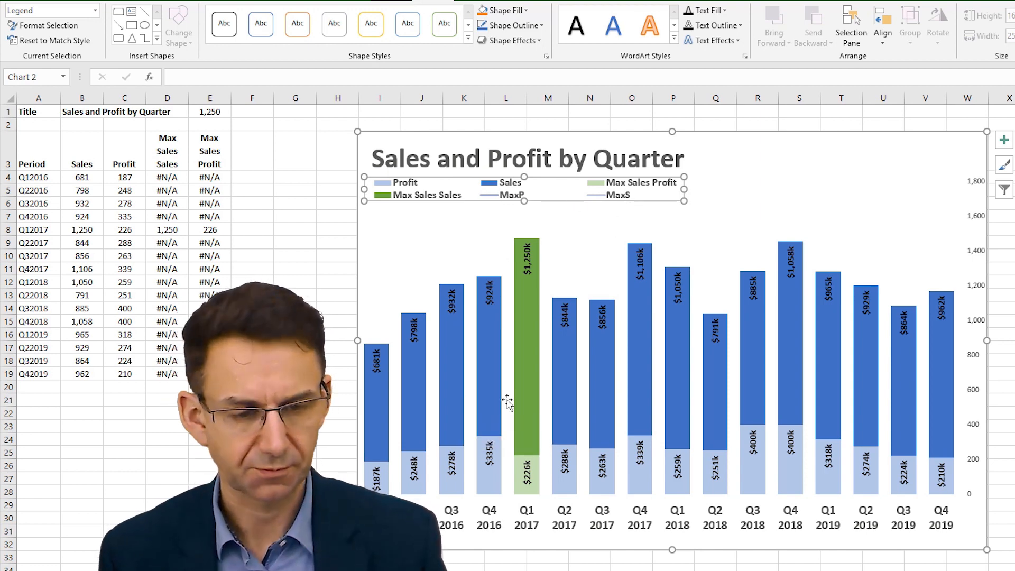
- Hide the secondary vertical axis labels by setting their label position to None
{"action": "left_click", "coordinate": [981, 412]}
{"action": "left_click", "coordinate": [971, 351]}
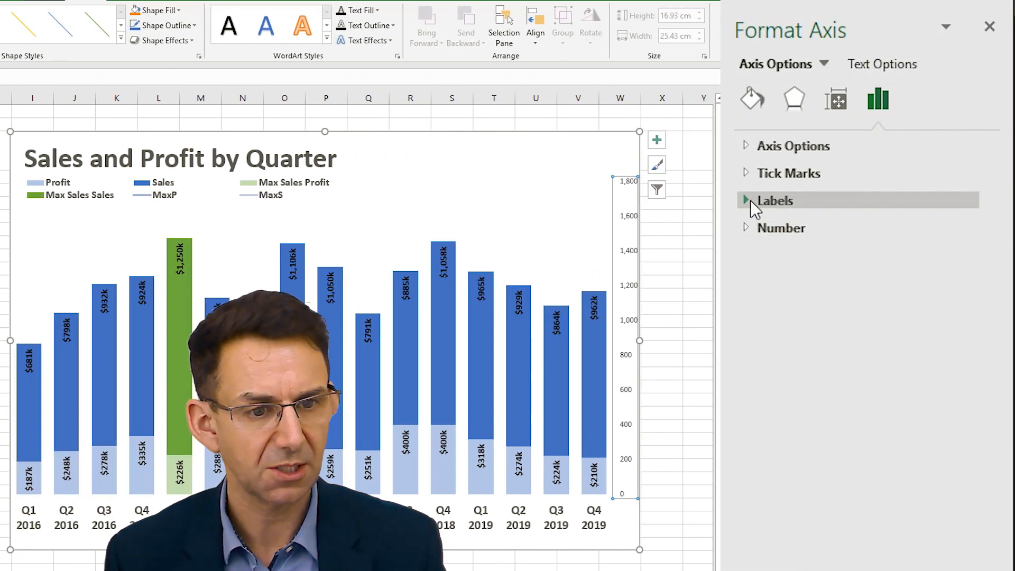
{"action": "left_click", "coordinate": [750, 199]}
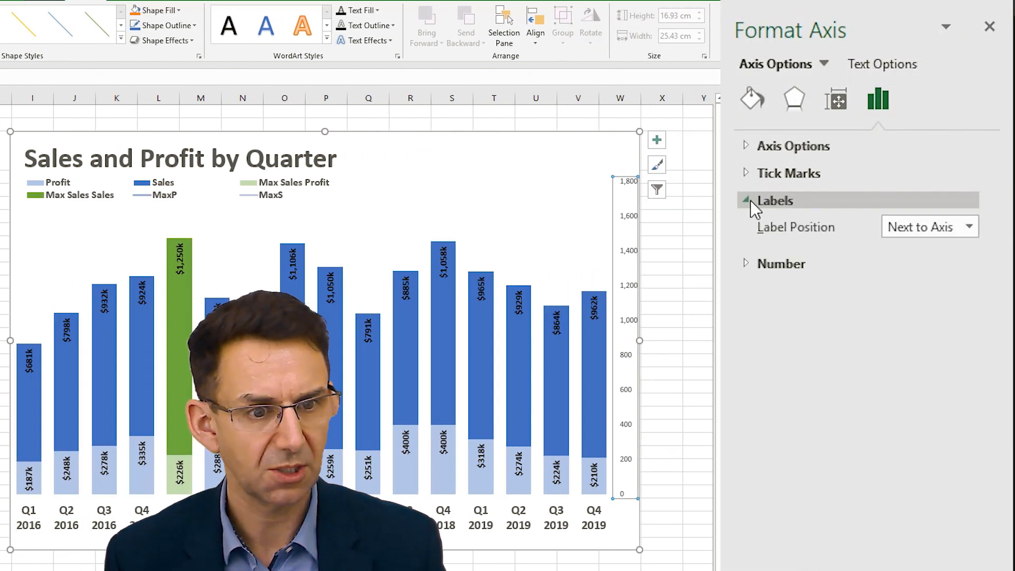
{"action": "left_click", "coordinate": [962, 232]}
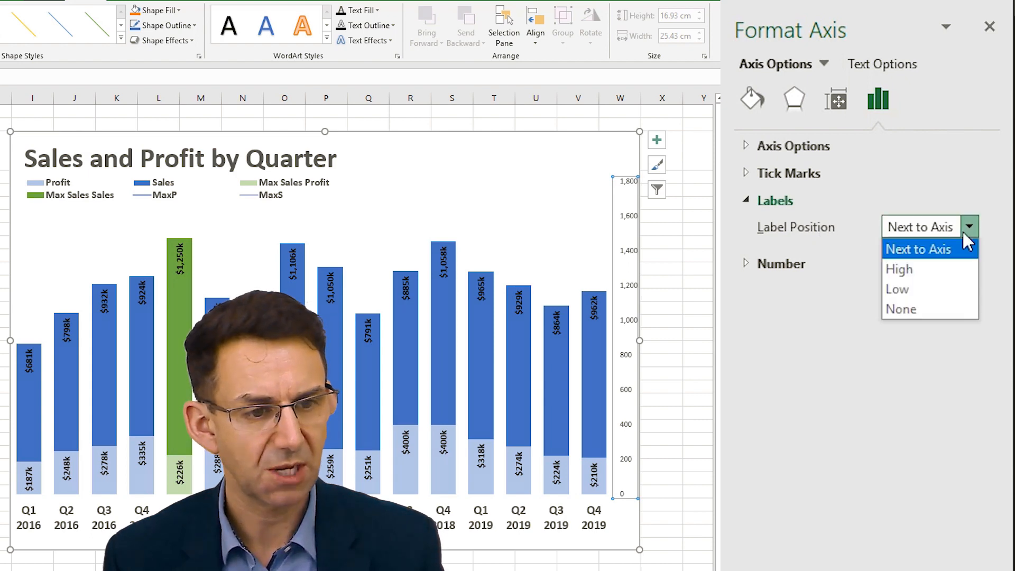
{"action": "left_click", "coordinate": [929, 317]}
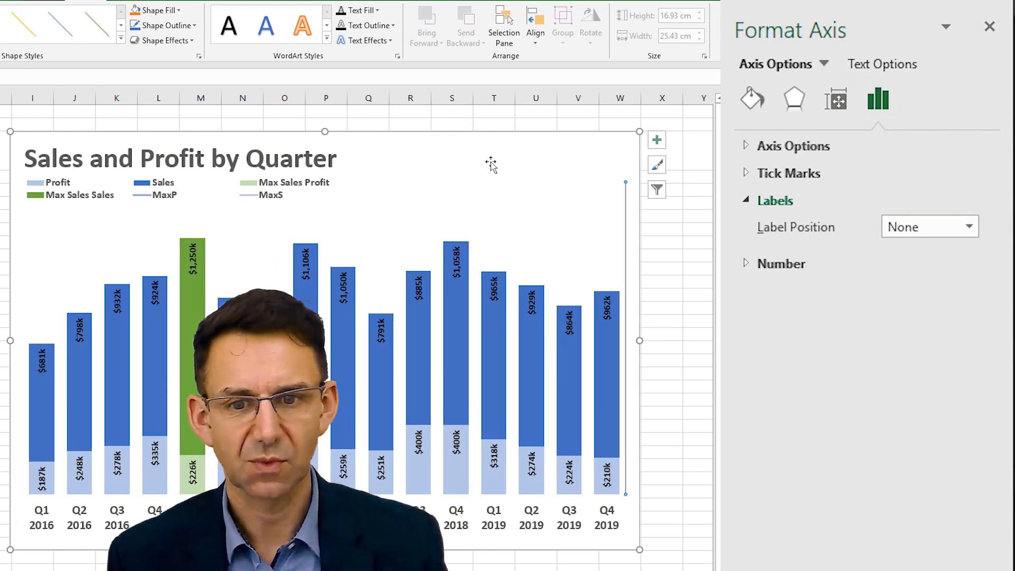
{"action": "left_click", "coordinate": [378, 158]}
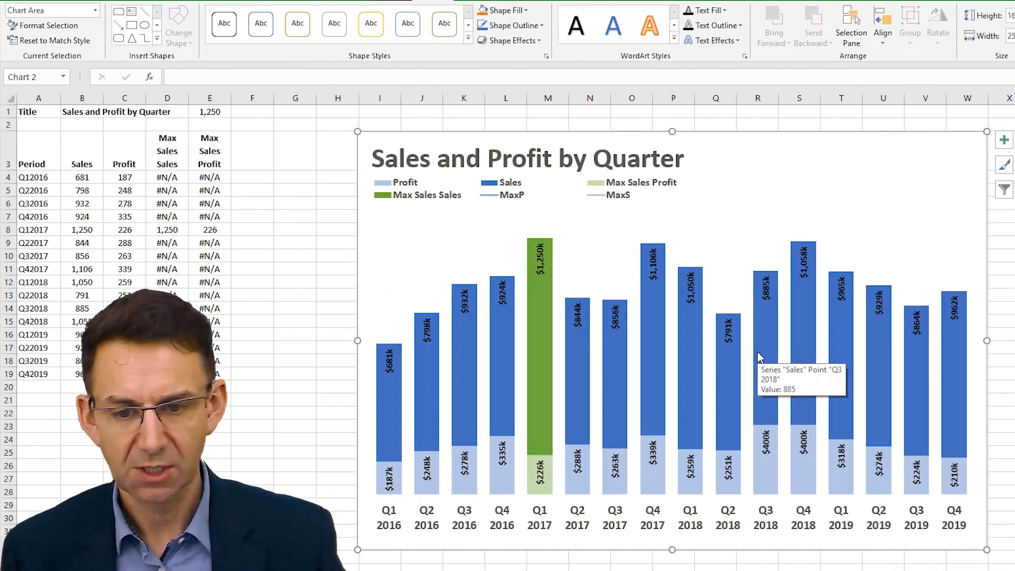
- Delete the MaxP and MaxS entries from the chart legend, keeping the other entries
{"action": "left_click", "coordinate": [596, 195]}
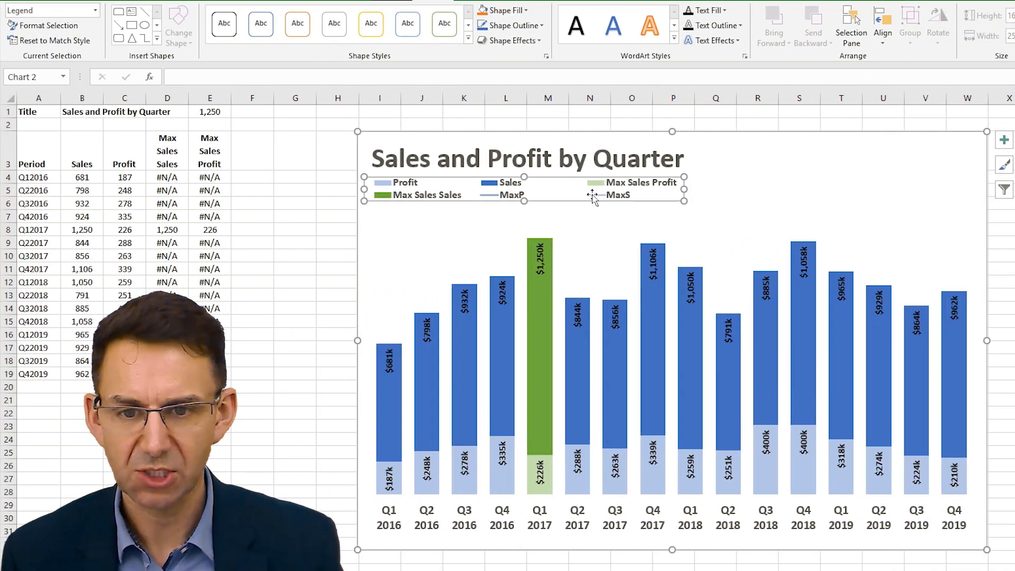
{"action": "left_click", "coordinate": [515, 198]}
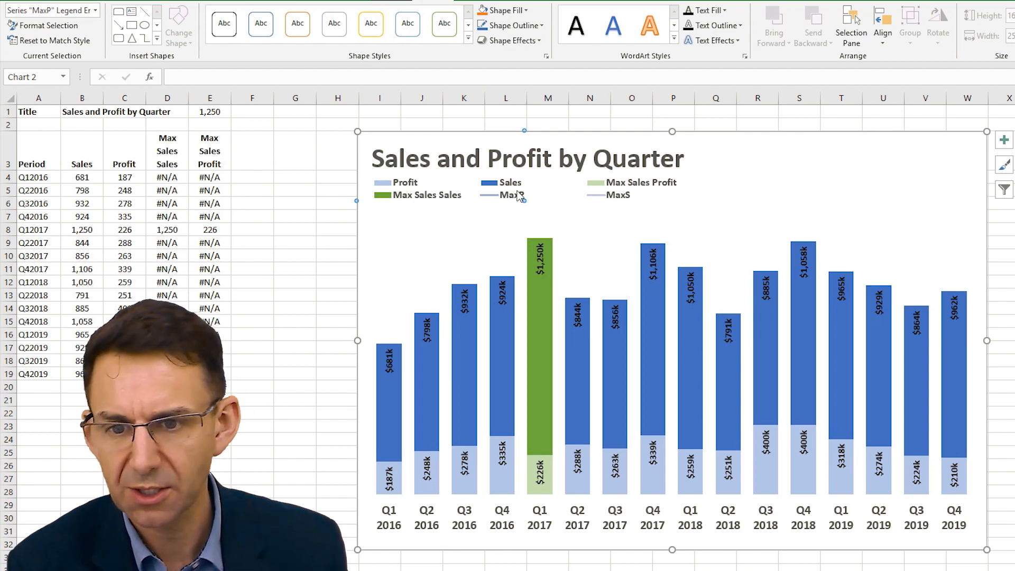
{"action": "left_click", "coordinate": [836, 212]}
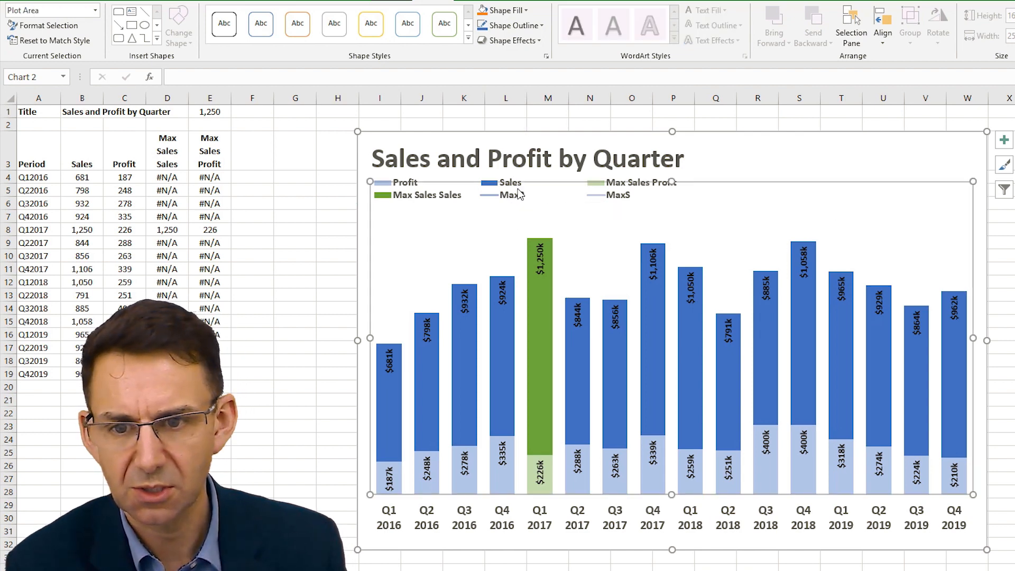
{"action": "left_click", "coordinate": [507, 173]}
{"action": "left_click", "coordinate": [505, 185]}
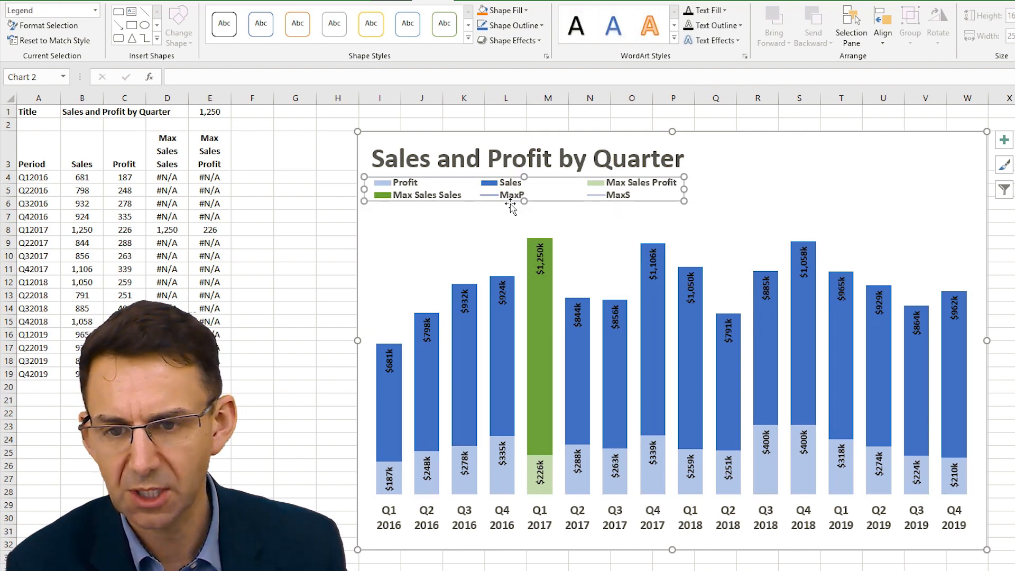
{"action": "left_click", "coordinate": [516, 200]}
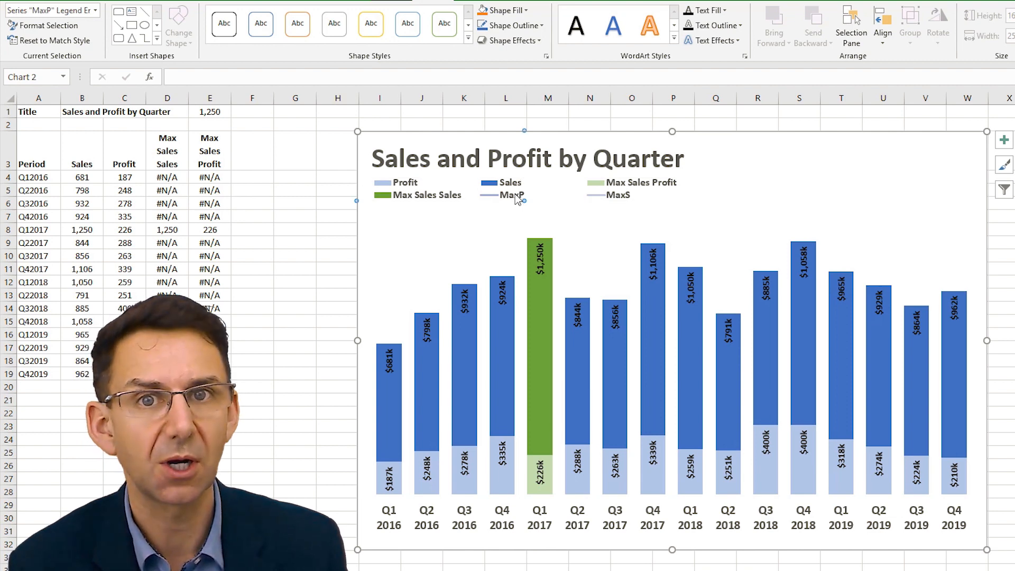
{"action": "key", "text": "Delete"}
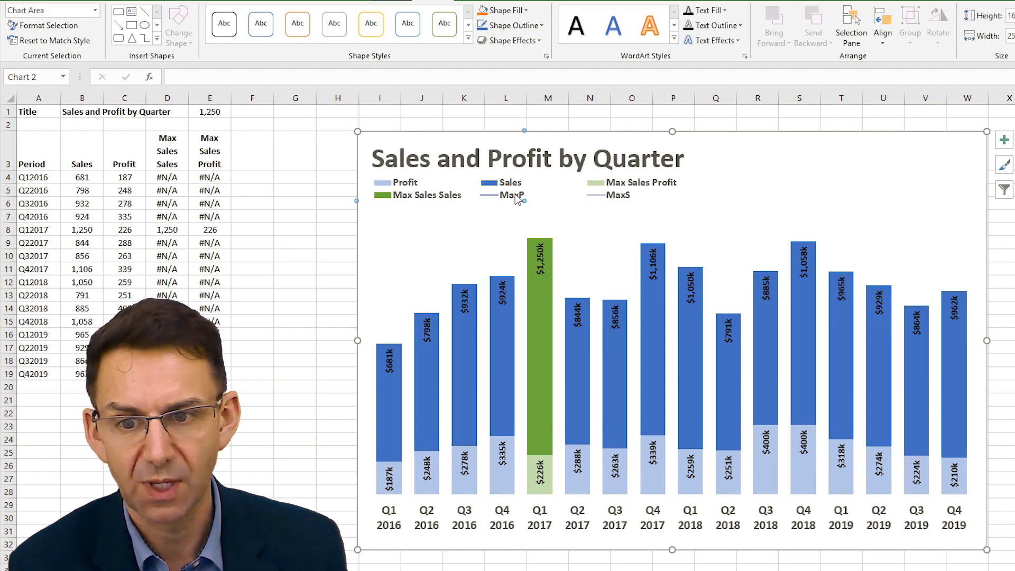
{"action": "left_click", "coordinate": [657, 191]}
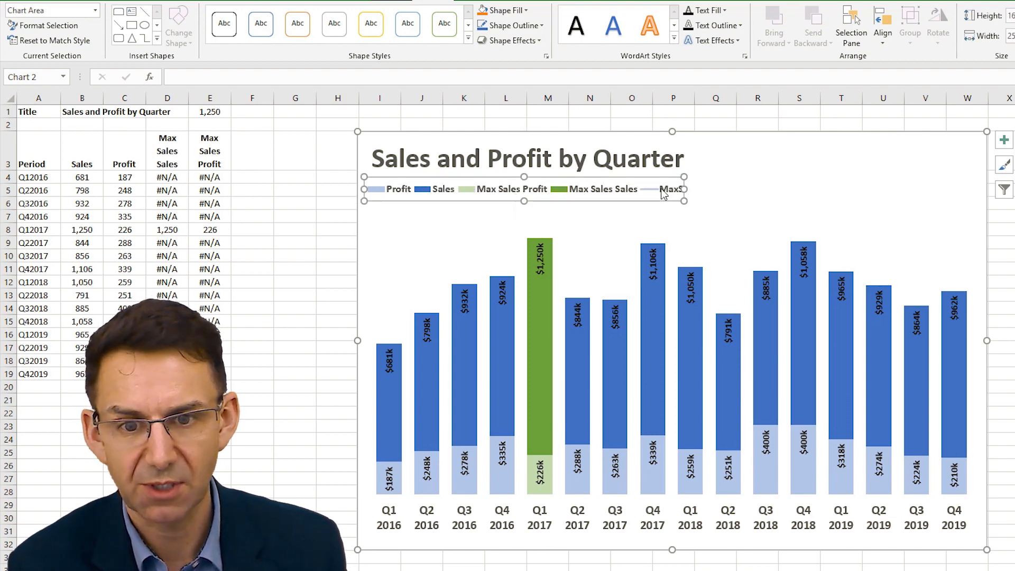
{"action": "left_click", "coordinate": [662, 193]}
{"action": "key", "text": "Delete"}
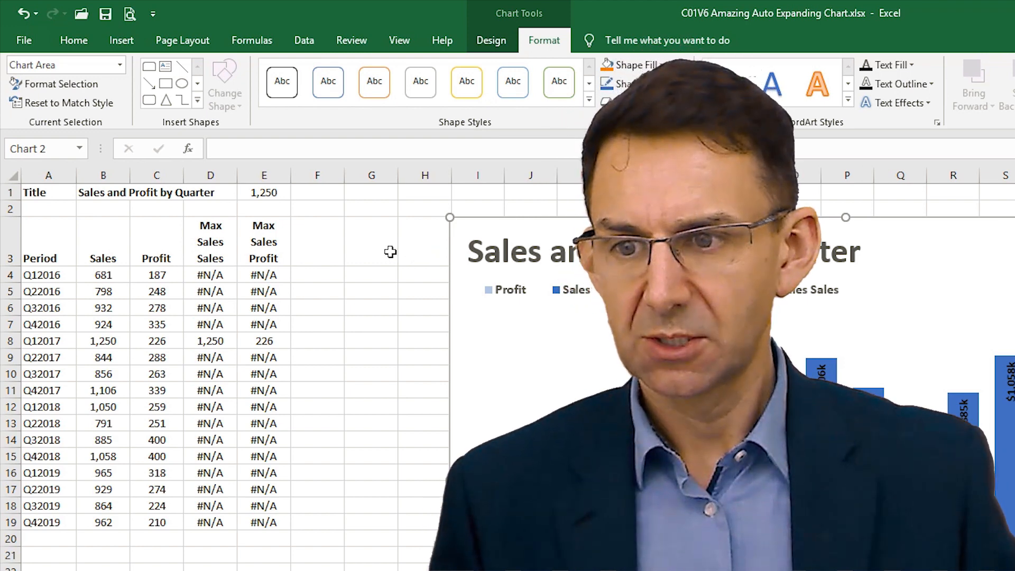
- Add the column header "Max Profit % Sales" in F3
{"action": "left_click", "coordinate": [309, 249]}
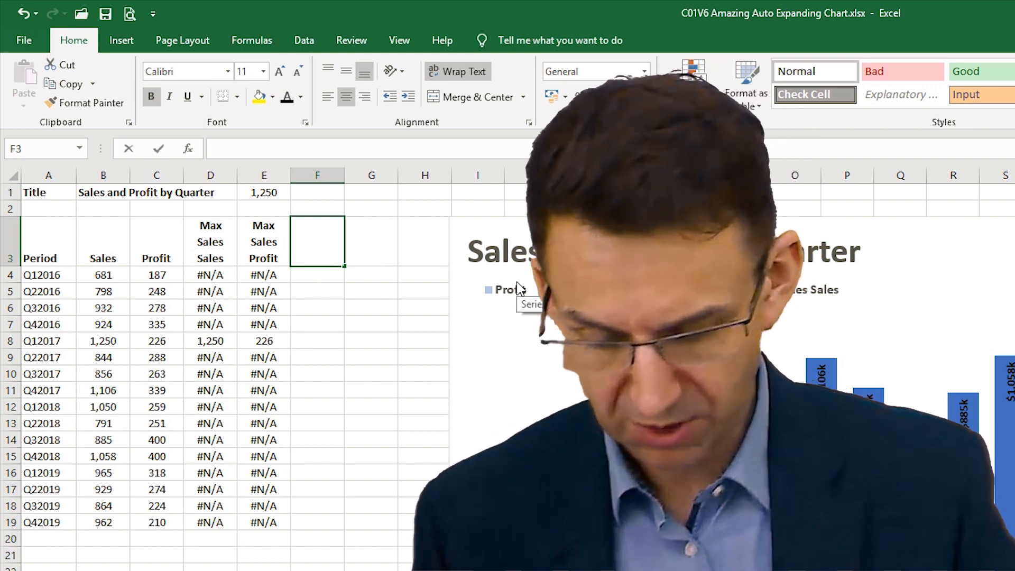
{"action": "type", "text": "Max Prof"}
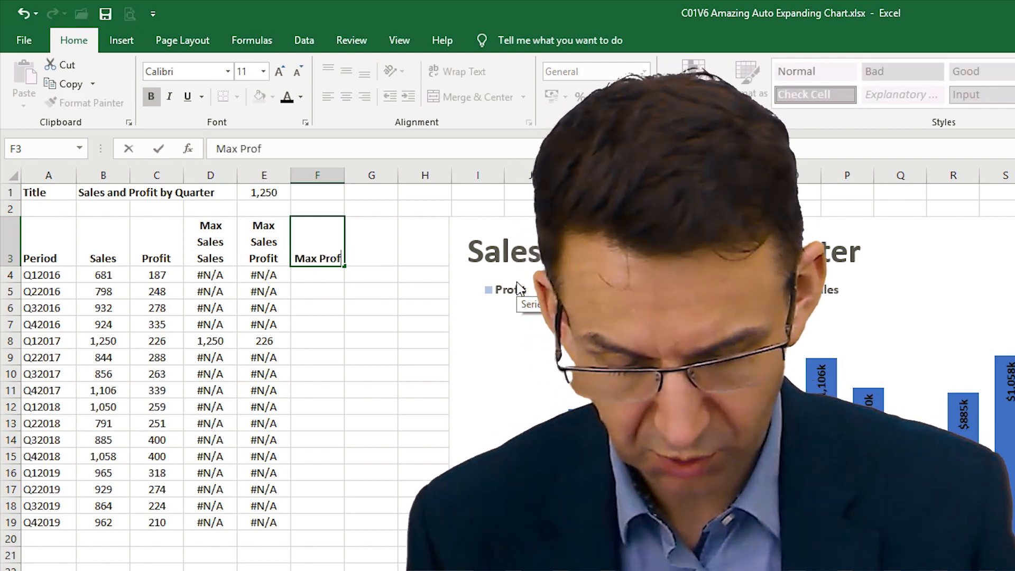
{"action": "type", "text": "it %"}
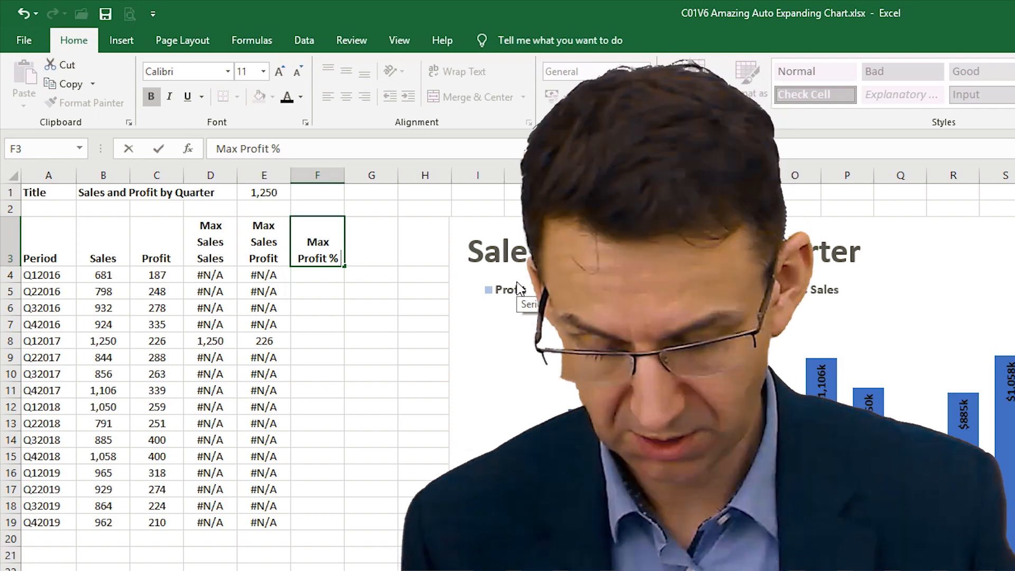
{"action": "type", "text": " Sales"}
{"action": "key", "text": "Return"}
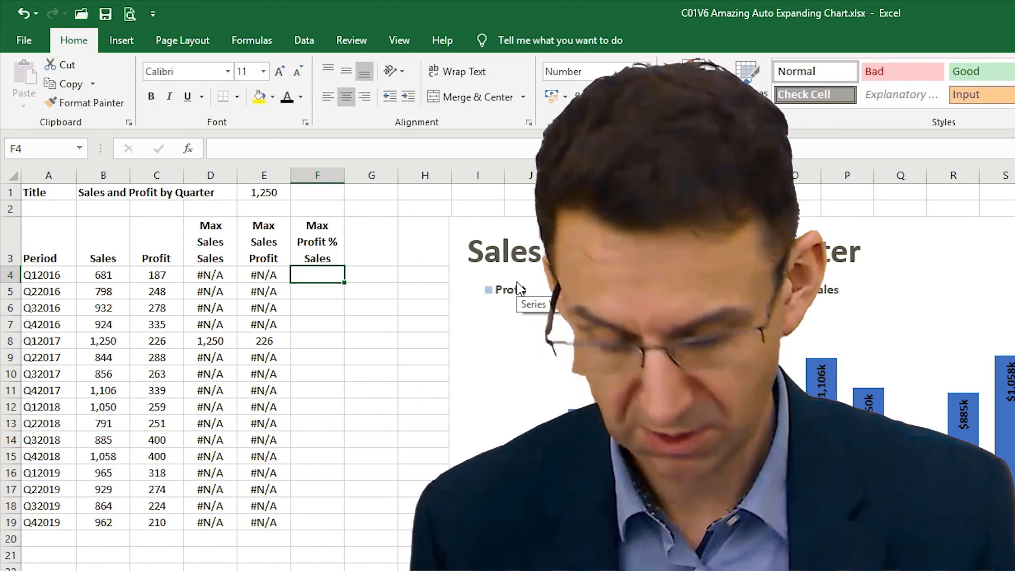
- Copy the F3 header to G3 and change its last word so it reads "Max Profit % Profit"
{"action": "key", "text": "Up"}
{"action": "key", "text": "ctrl+c"}
{"action": "key", "text": "Right"}
{"action": "key", "text": "ctrl+v"}
{"action": "key", "text": "F2"}
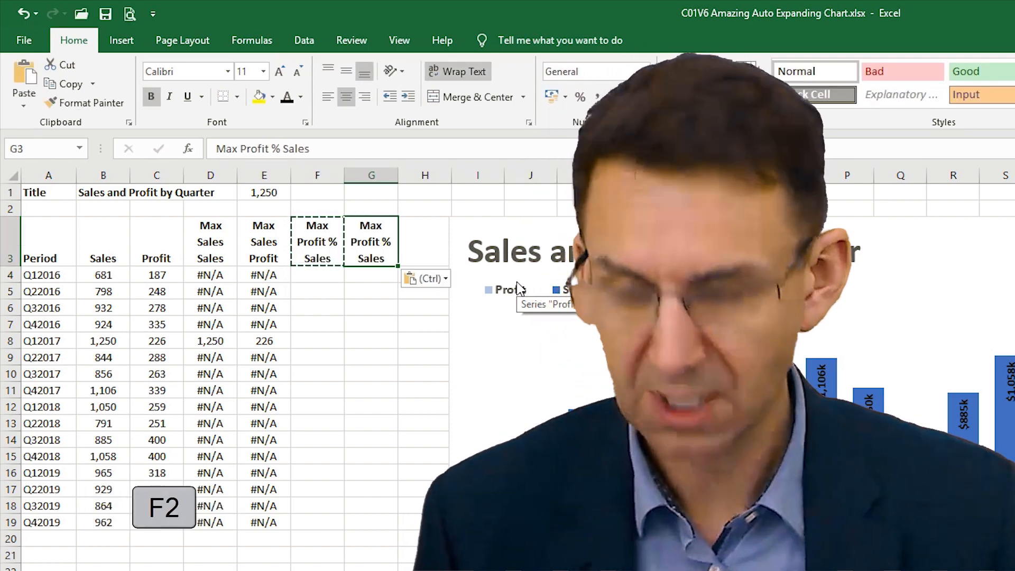
{"action": "key", "text": "ctrl+shift+Left"}
{"action": "type", "text": "Profit"}
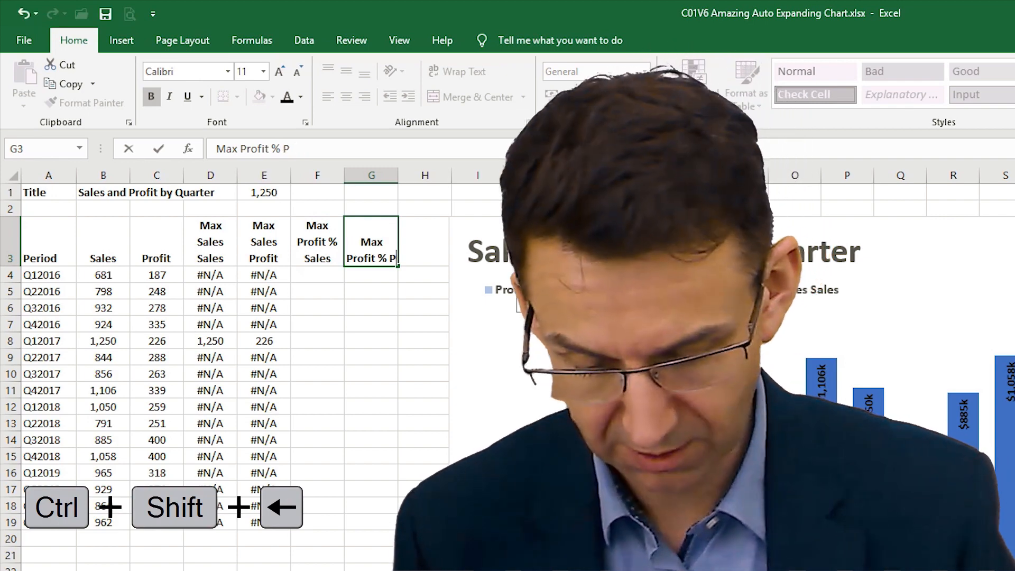
{"action": "key", "text": "Return"}
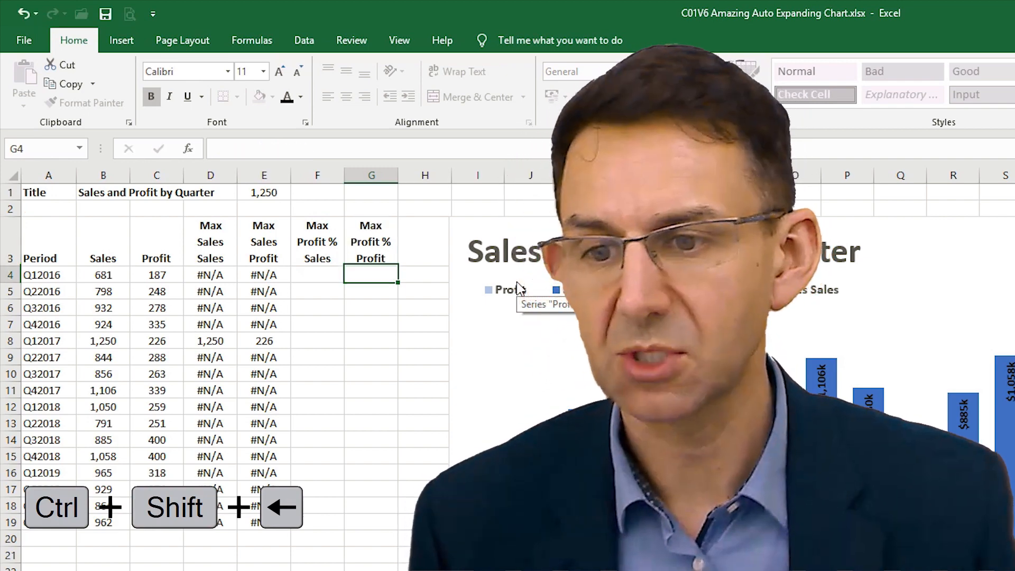
{"action": "key", "text": "Up"}
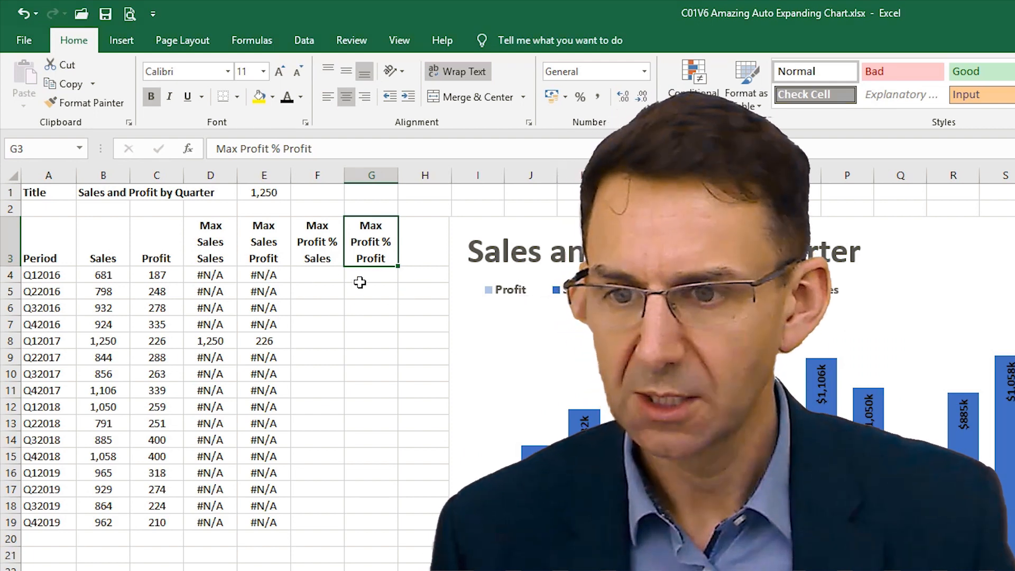
- Add the column header "Profit %" in H3
{"action": "left_click", "coordinate": [412, 247]}
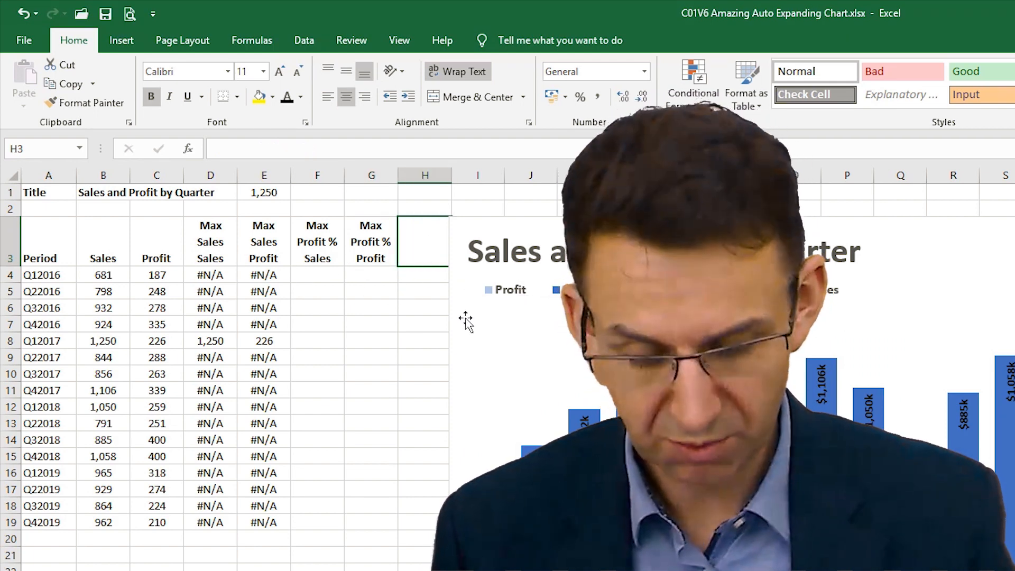
{"action": "type", "text": "Profit"}
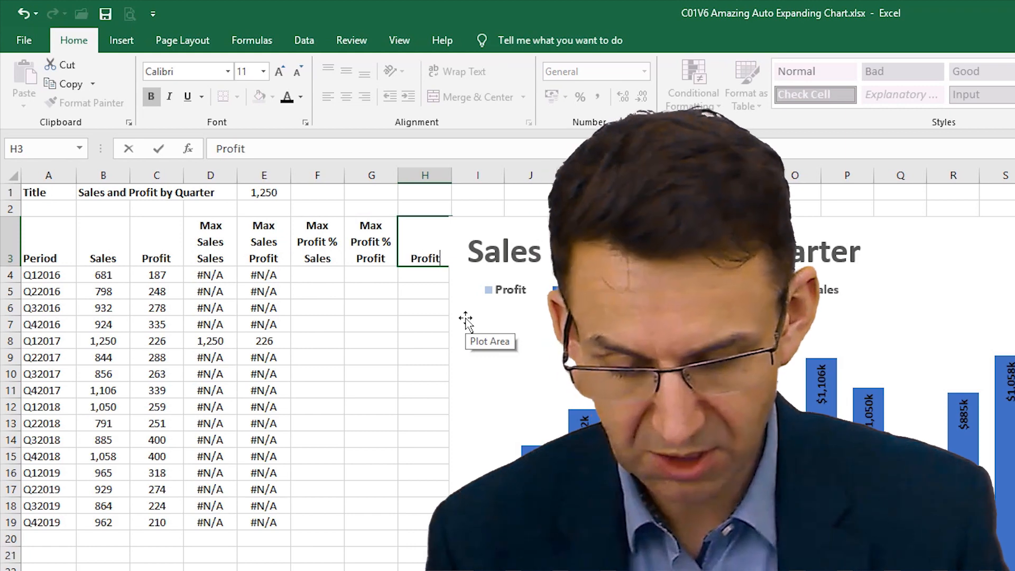
{"action": "type", "text": " %"}
{"action": "key", "text": "Return"}
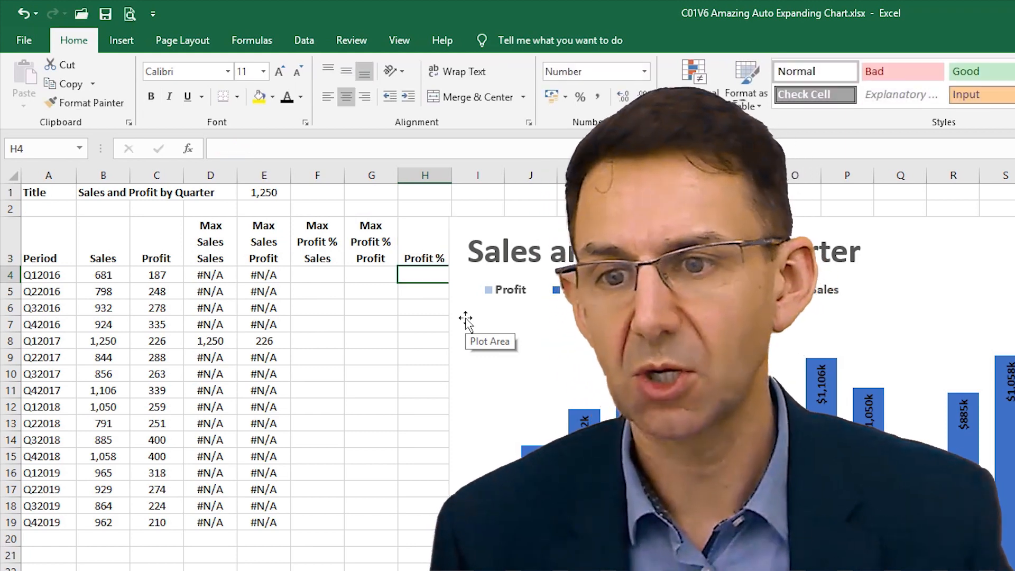
{"action": "key", "text": "Up"}
- Move the Sales and Profit by Quarter chart slightly away from column H
{"action": "left_click", "coordinate": [663, 251]}
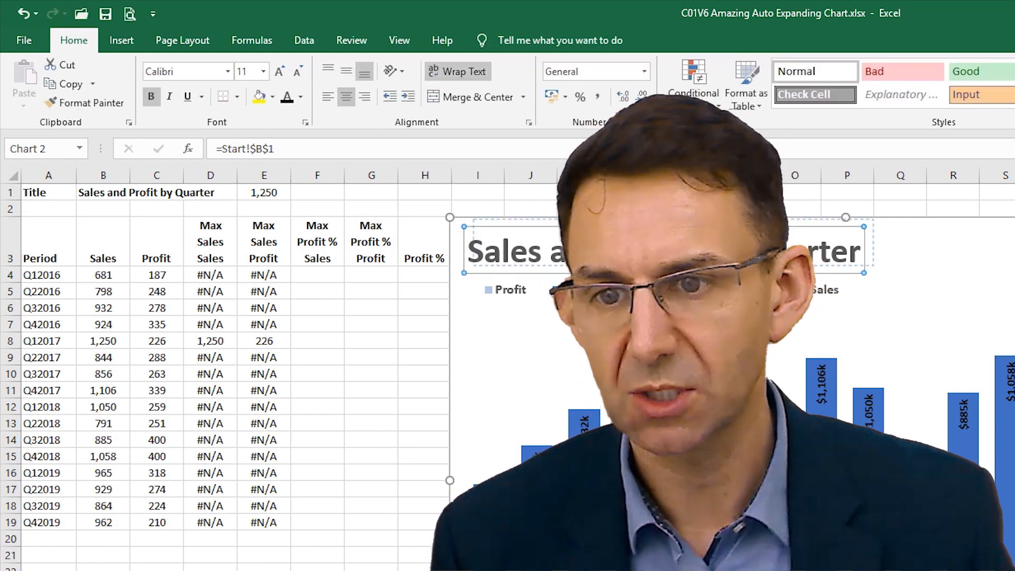
{"action": "left_click", "coordinate": [949, 230]}
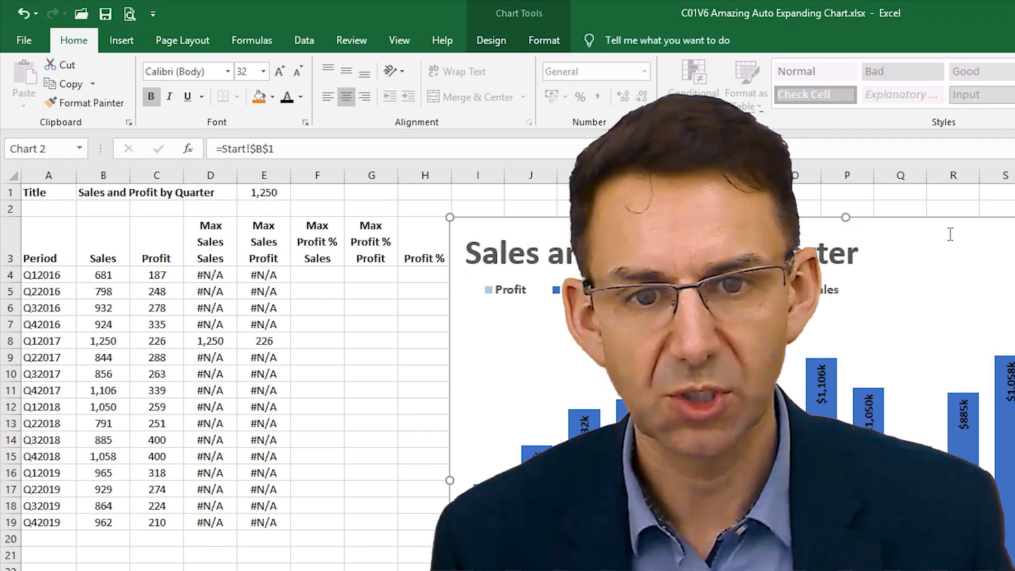
{"action": "mouse_move", "coordinate": [949, 230]}
{"action": "left_mouse_down"}
{"action": "mouse_move", "coordinate": [977, 231]}
{"action": "mouse_move", "coordinate": [958, 229]}
{"action": "left_mouse_up"}
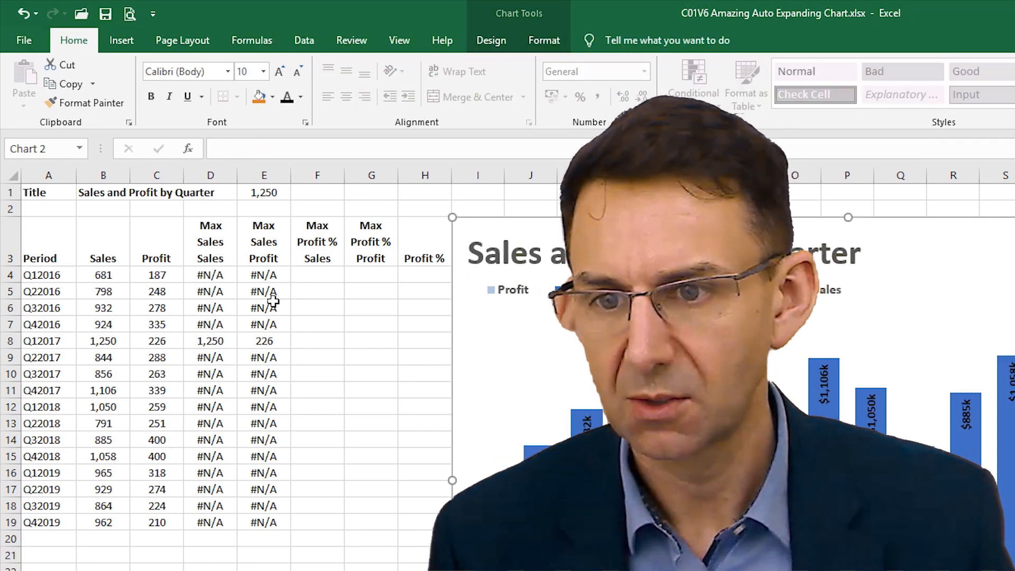
- Enter the formula =C4/B4 in H4 to divide profit by sales, and format the cell as a percentage
{"action": "left_click", "coordinate": [423, 273]}
{"action": "type", "text": "="}
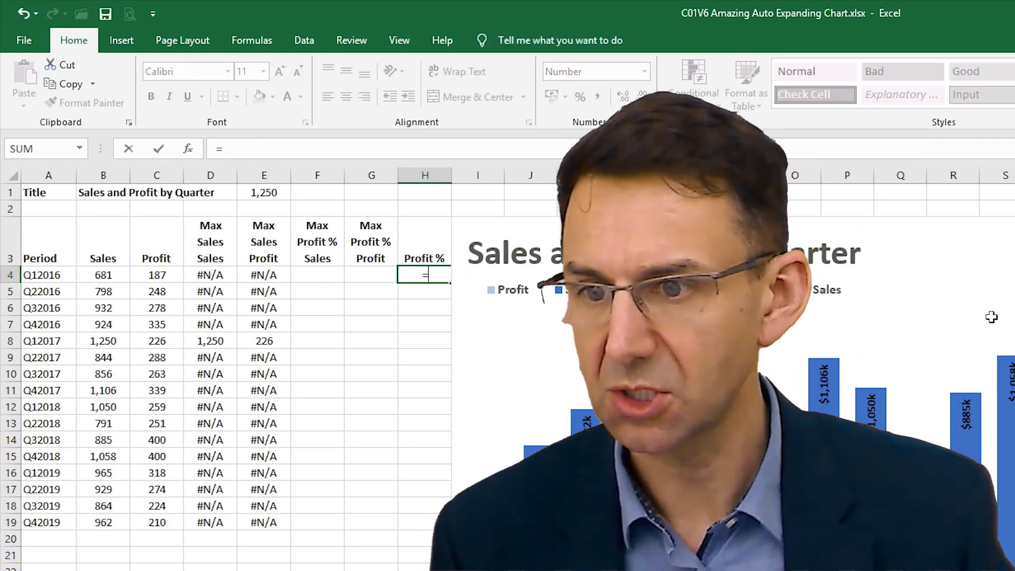
{"action": "key", "text": "Left"}
{"action": "key", "text": "Left"}
{"action": "key", "text": "Left"}
{"action": "key", "text": "Left"}
{"action": "key", "text": "Left"}
{"action": "type", "text": "/"}
{"action": "key", "text": "Left"}
{"action": "key", "text": "Left"}
{"action": "key", "text": "Left"}
{"action": "key", "text": "Left"}
{"action": "key", "text": "Left"}
{"action": "key", "text": "Left"}
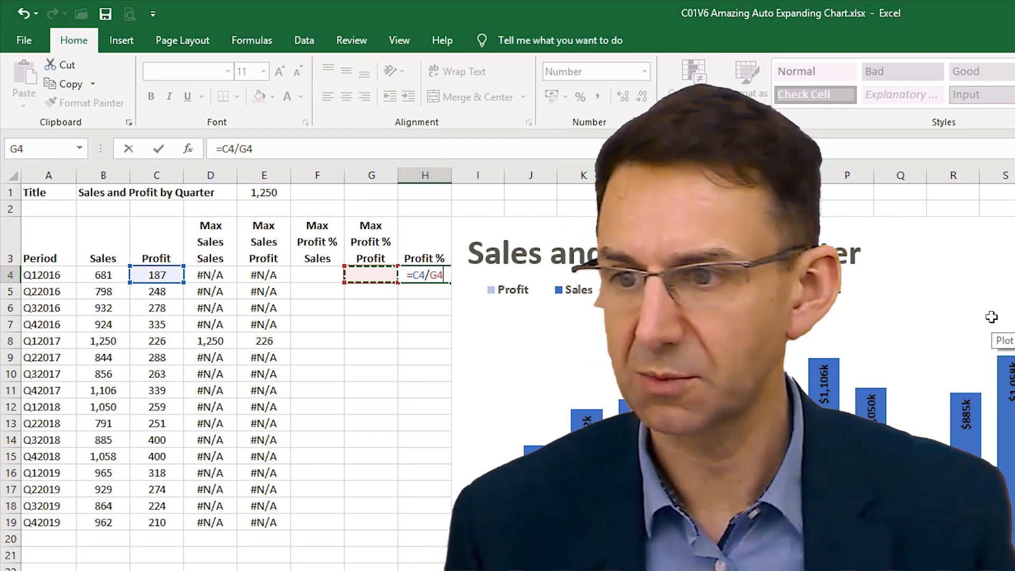
{"action": "key", "text": "Return"}
{"action": "key", "text": "Up"}
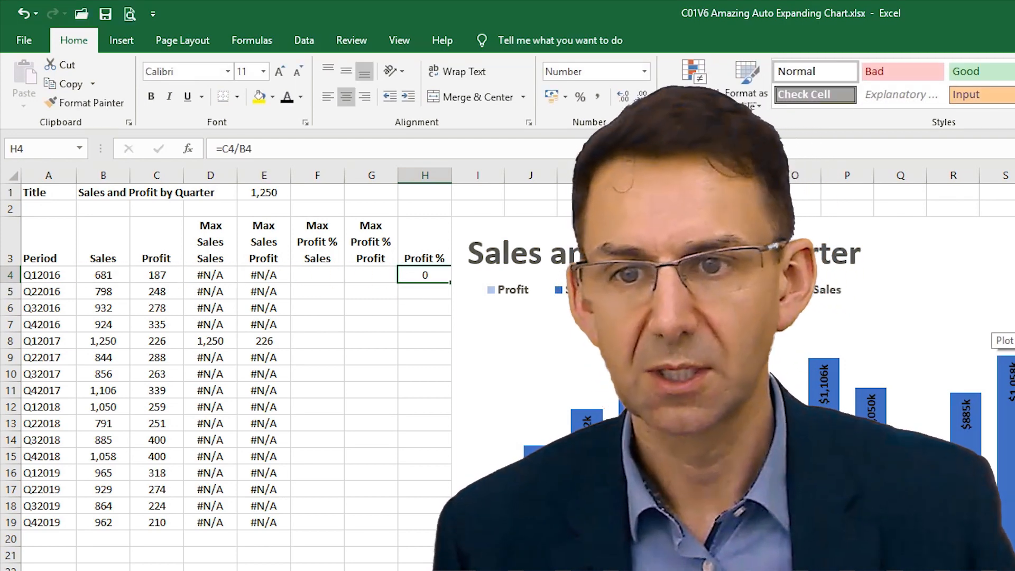
{"action": "left_click", "coordinate": [580, 96]}
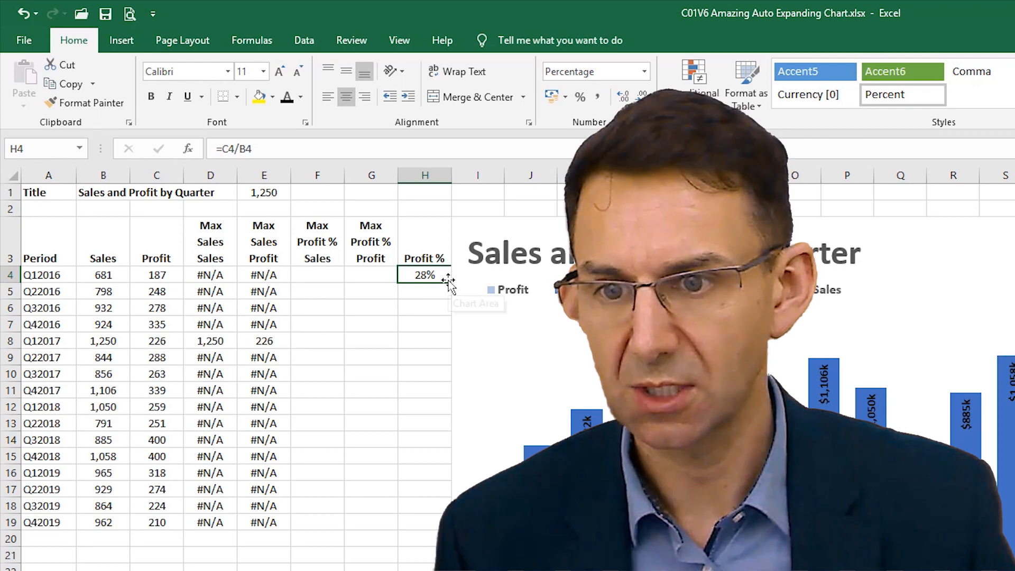
- Move the chart clear of column H's edge and fill the H4 formula down to H19
{"action": "left_click_drag", "start_coordinate": [474, 224], "coordinate": [479, 226]}
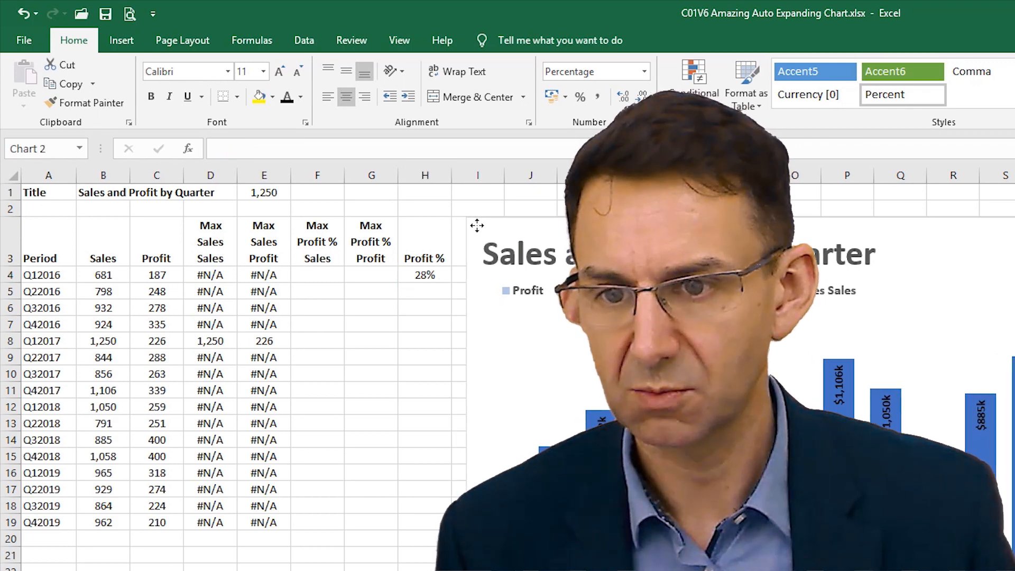
{"action": "left_click", "coordinate": [445, 281]}
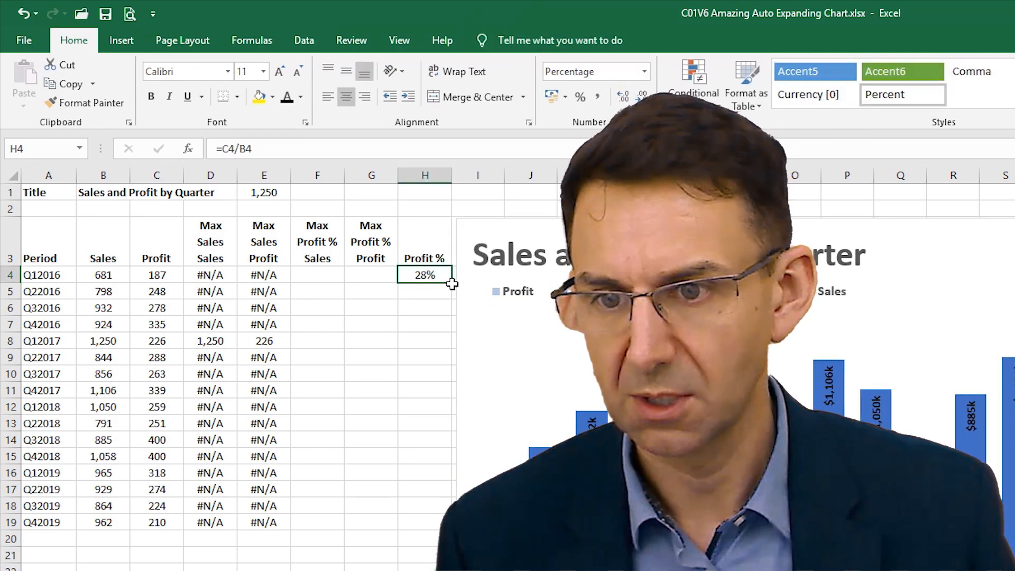
{"action": "double_click", "coordinate": [451, 282]}
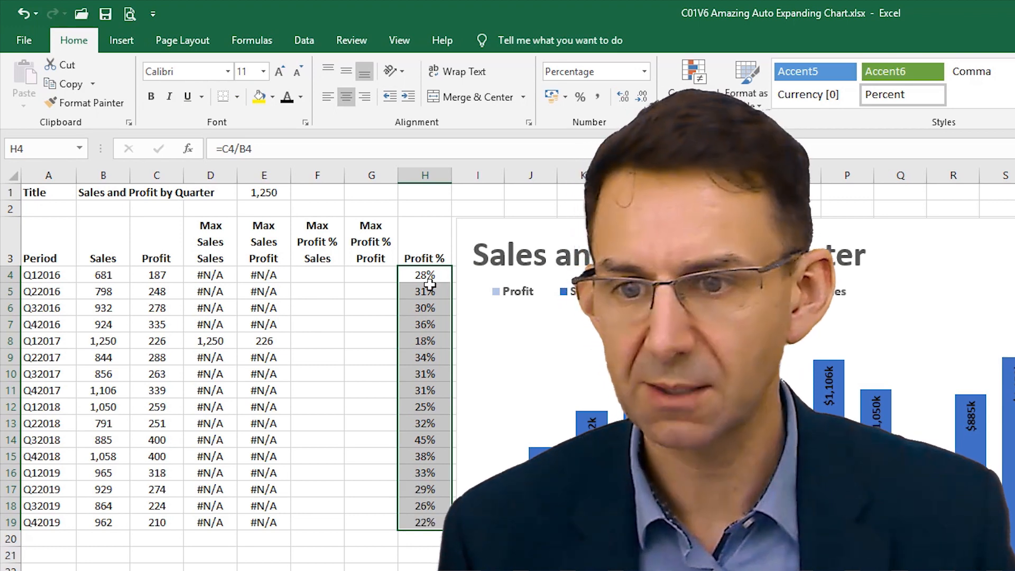
- Copy the Max Sales Profit formula from E4 into F4 under Max Profit % Sales
{"action": "left_click", "coordinate": [320, 274]}
{"action": "key", "text": "Right"}
{"action": "key", "text": "Right"}
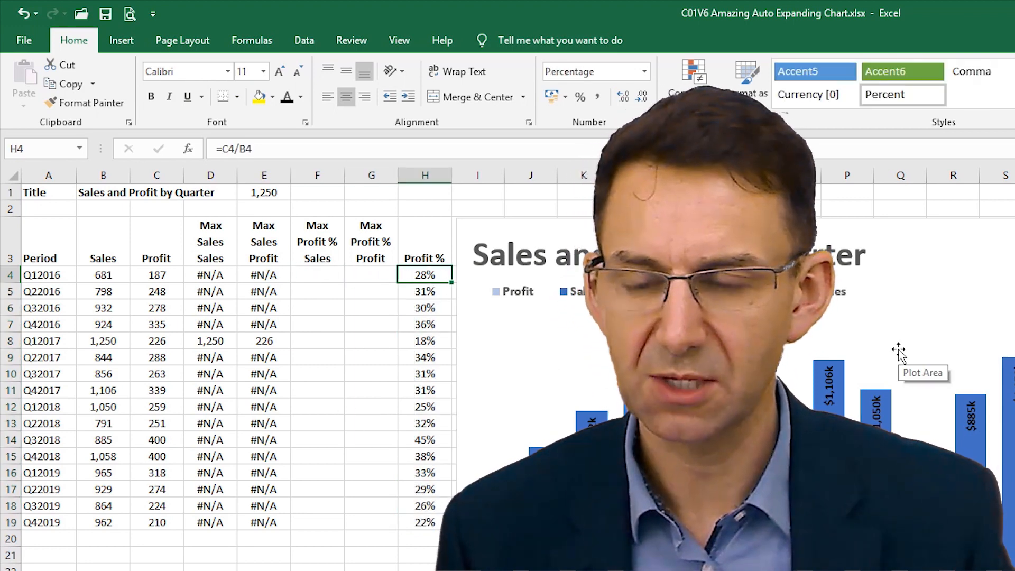
{"action": "key", "text": "Left"}
{"action": "key", "text": "Left"}
{"action": "key", "text": "Left"}
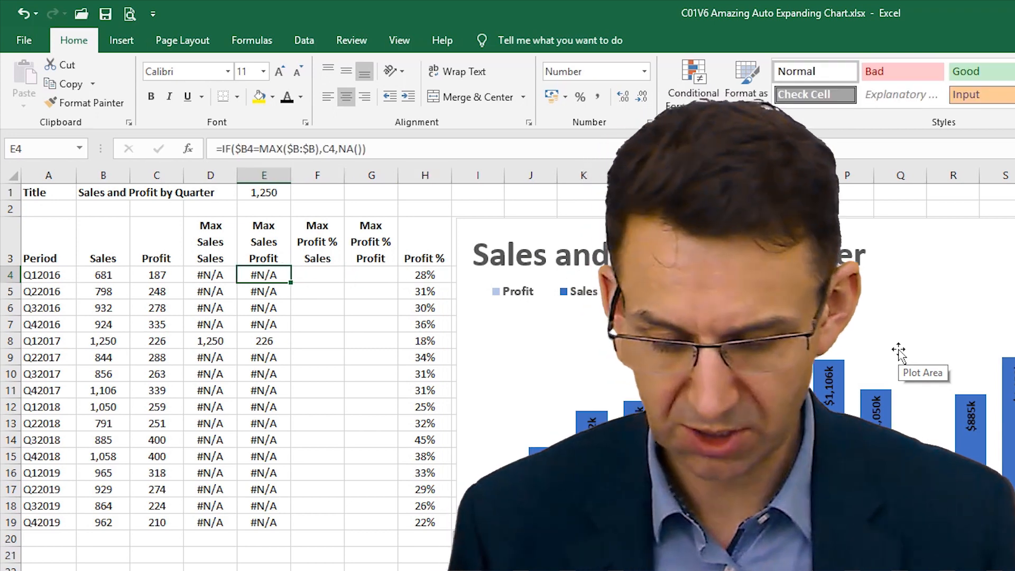
{"action": "key", "text": "ctrl+c"}
{"action": "key", "text": "Right"}
{"action": "key", "text": "ctrl+v"}
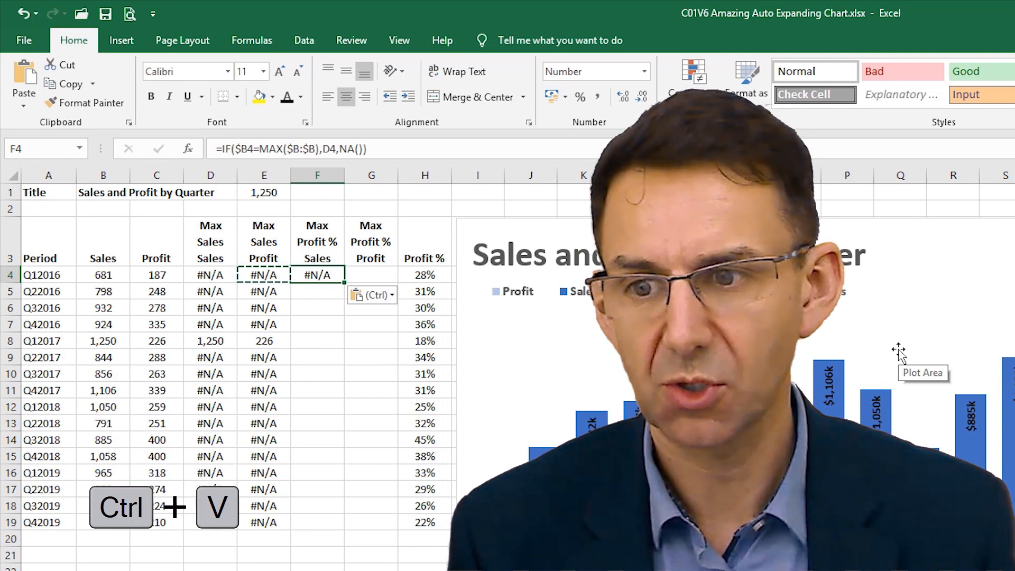
- Repoint the references in F4 so its formula reads =IF($H4=MAX($H:$H),B4,NA())
{"action": "key", "text": "F2"}
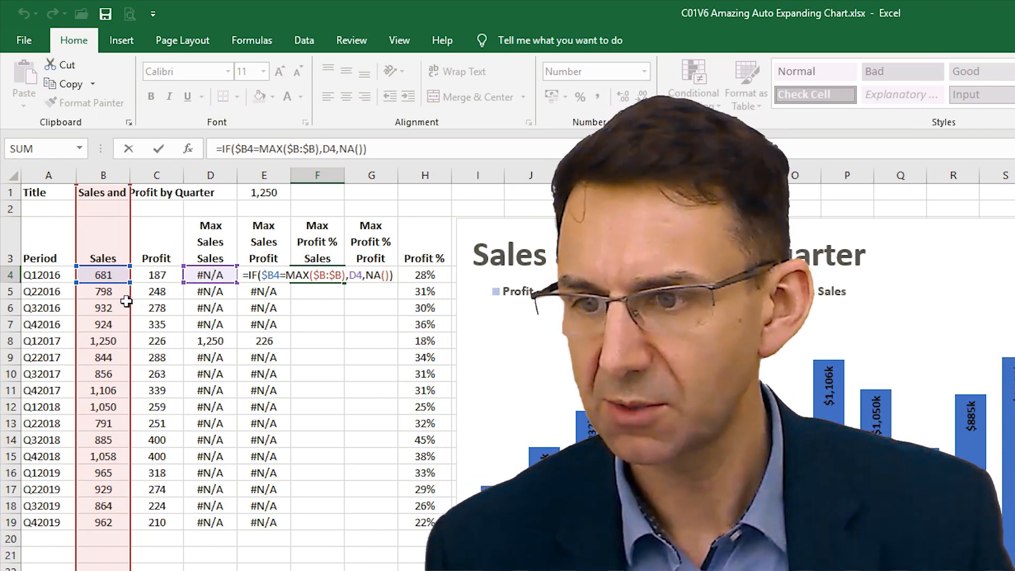
{"action": "left_click_drag", "start_coordinate": [129, 303], "coordinate": [414, 316]}
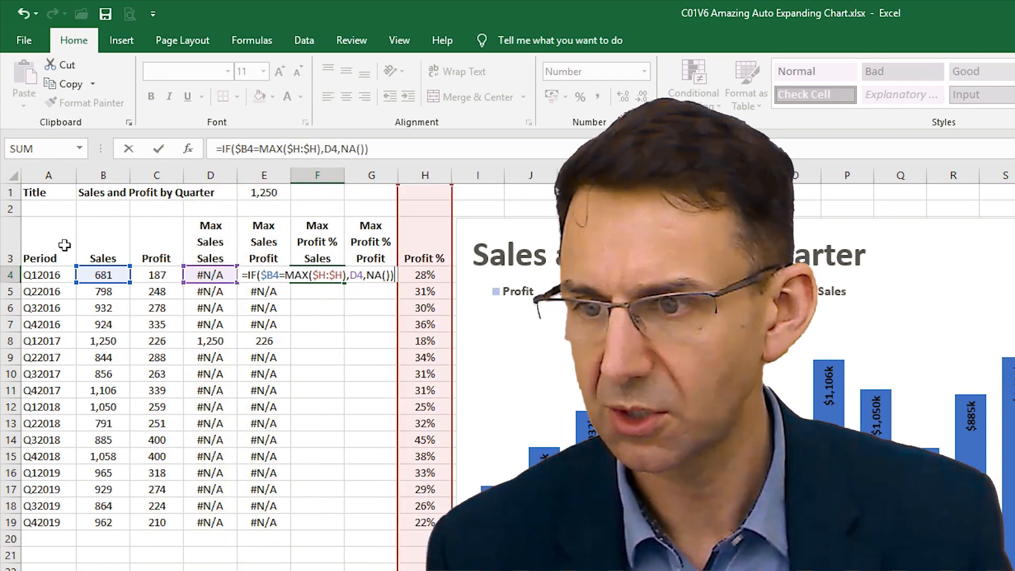
{"action": "left_click_drag", "start_coordinate": [97, 284], "coordinate": [418, 277]}
{"action": "left_click_drag", "start_coordinate": [202, 283], "coordinate": [202, 284]}
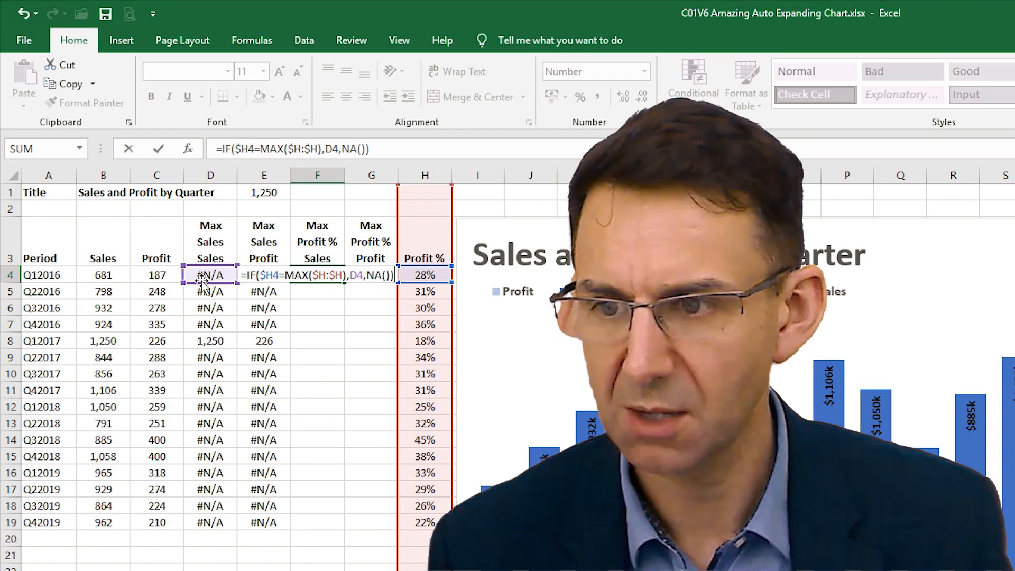
{"action": "left_click_drag", "start_coordinate": [203, 283], "coordinate": [110, 282]}
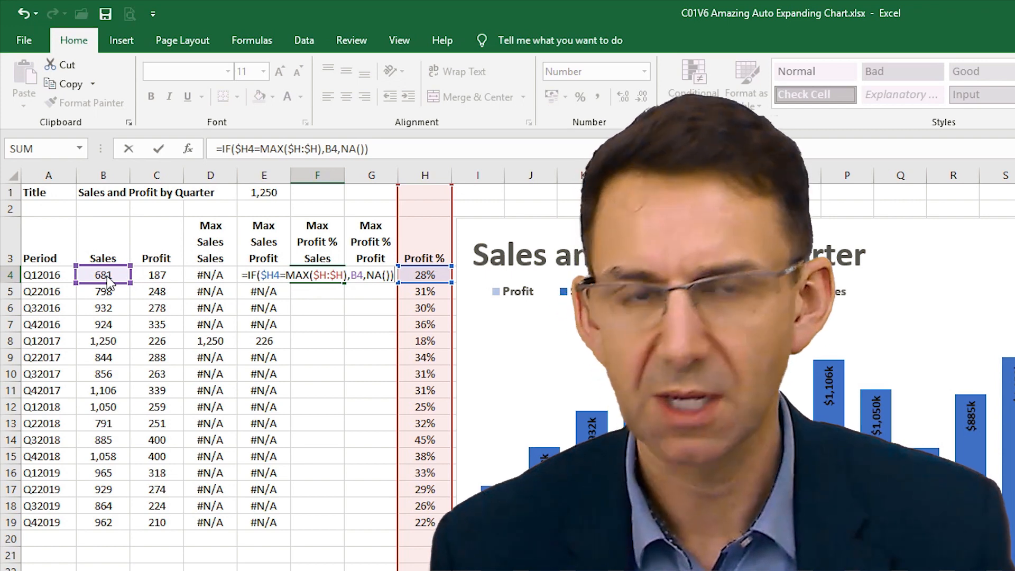
{"action": "left_click_drag", "start_coordinate": [109, 281], "coordinate": [110, 282]}
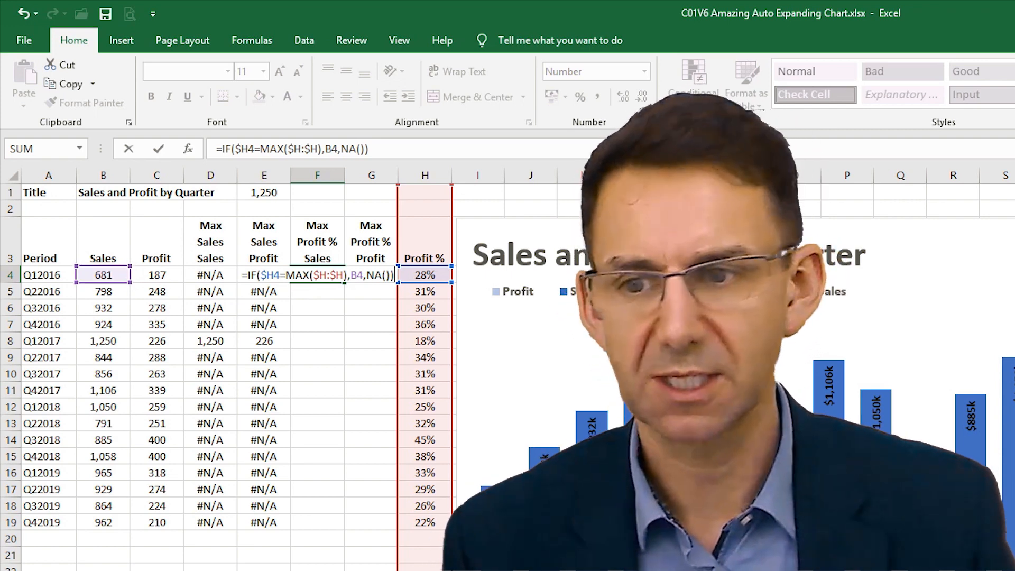
{"action": "key", "text": "Return"}
{"action": "key", "text": "Up"}
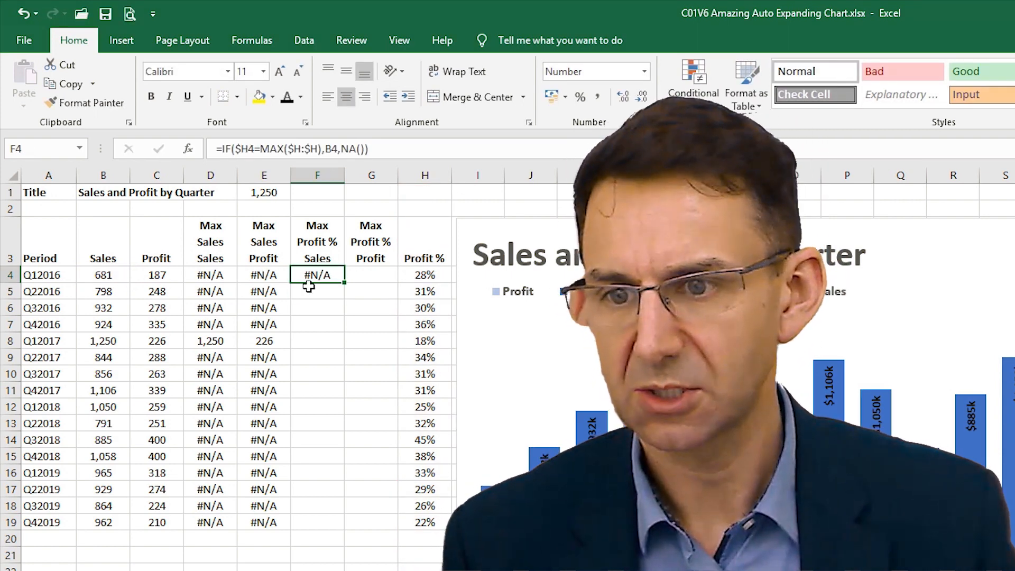
- Fill the F4 formula down to F19 and check the Q32018 row against its profit percentage
{"action": "double_click", "coordinate": [344, 282]}
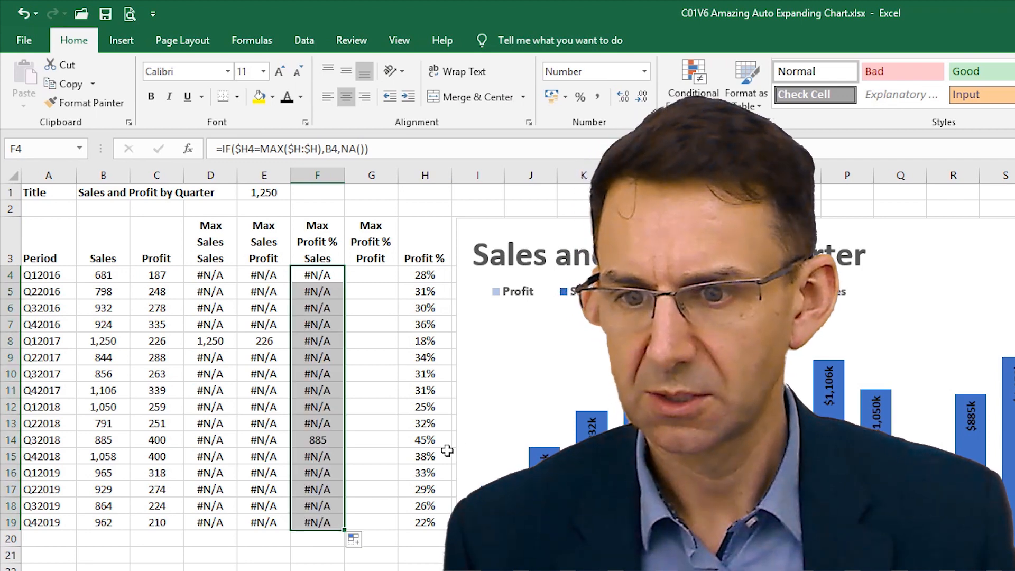
{"action": "left_click", "coordinate": [424, 448]}
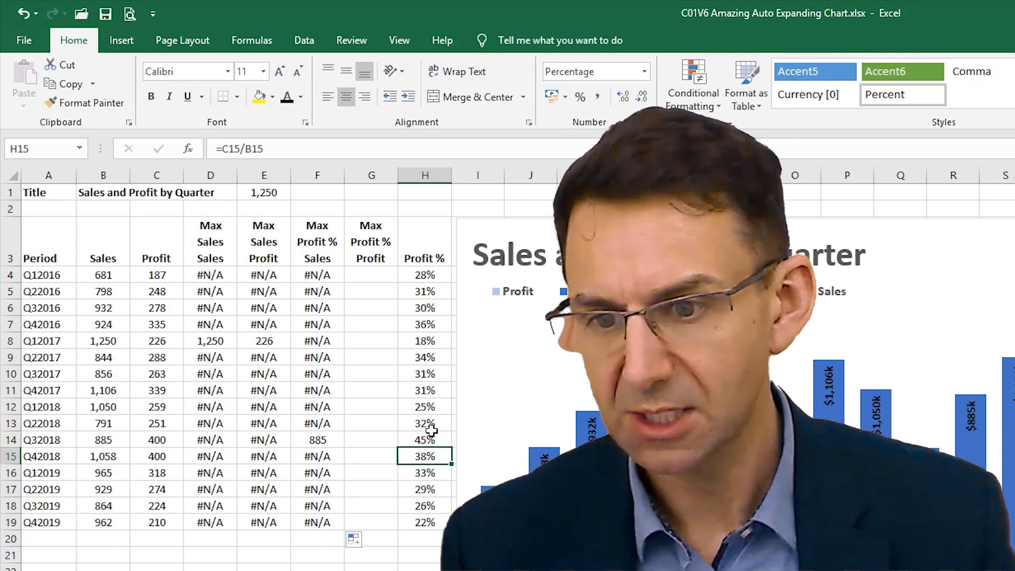
{"action": "left_click", "coordinate": [429, 441]}
{"action": "left_click", "coordinate": [325, 438]}
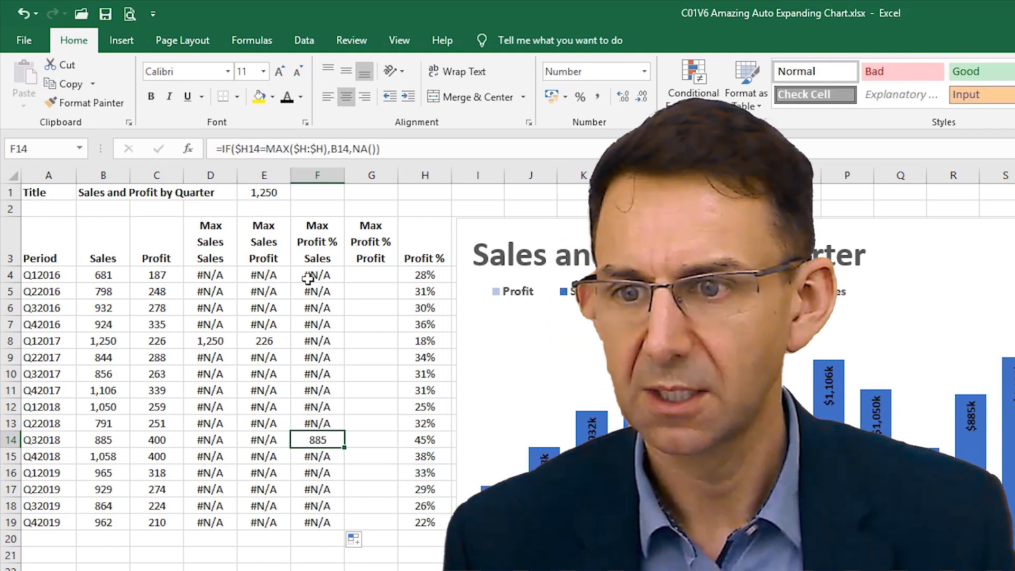
- Copy the formulas in F4:F19 to G4:G19 for the Max Profit % Profit column
{"action": "left_click_drag", "start_coordinate": [308, 278], "coordinate": [324, 525]}
{"action": "key", "text": "ctrl+c"}
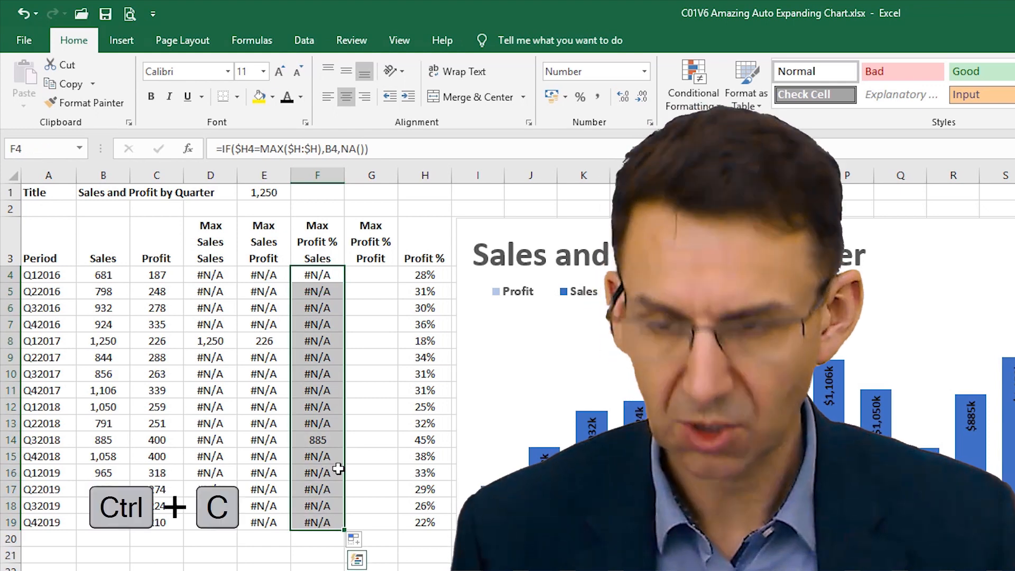
{"action": "left_click", "coordinate": [370, 273]}
{"action": "key", "text": "ctrl+v"}
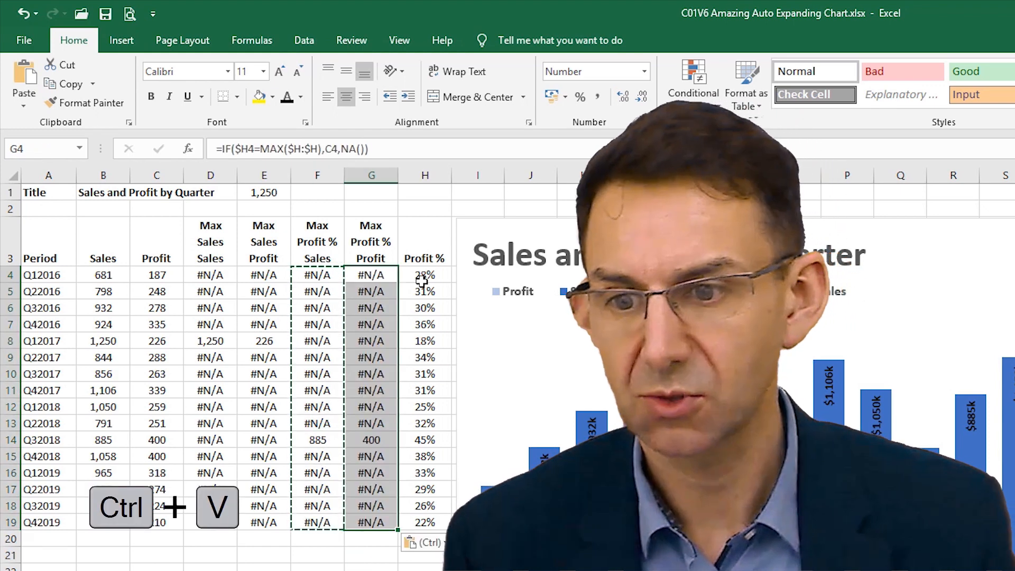
{"action": "left_click", "coordinate": [357, 439]}
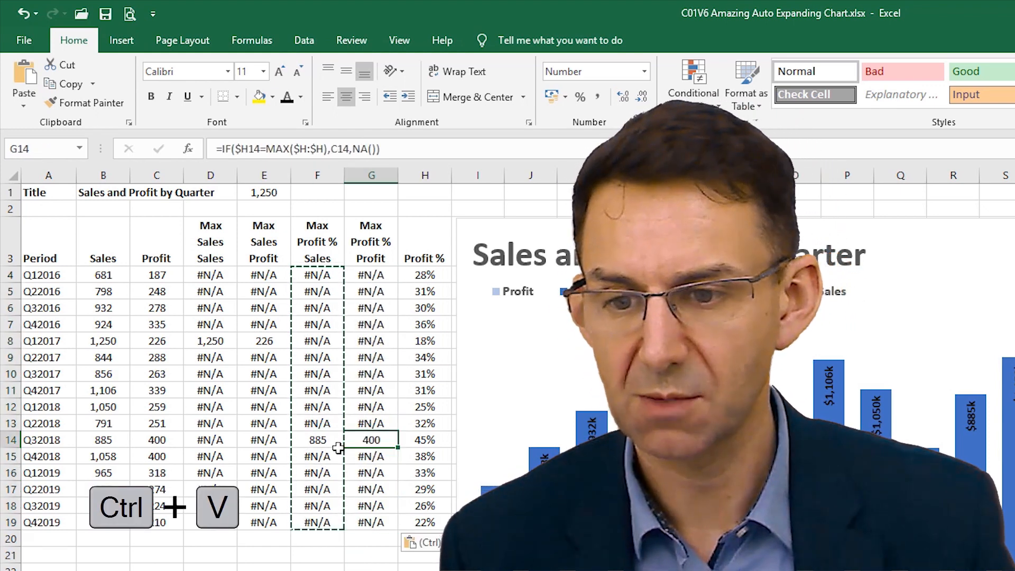
{"action": "left_click", "coordinate": [359, 357]}
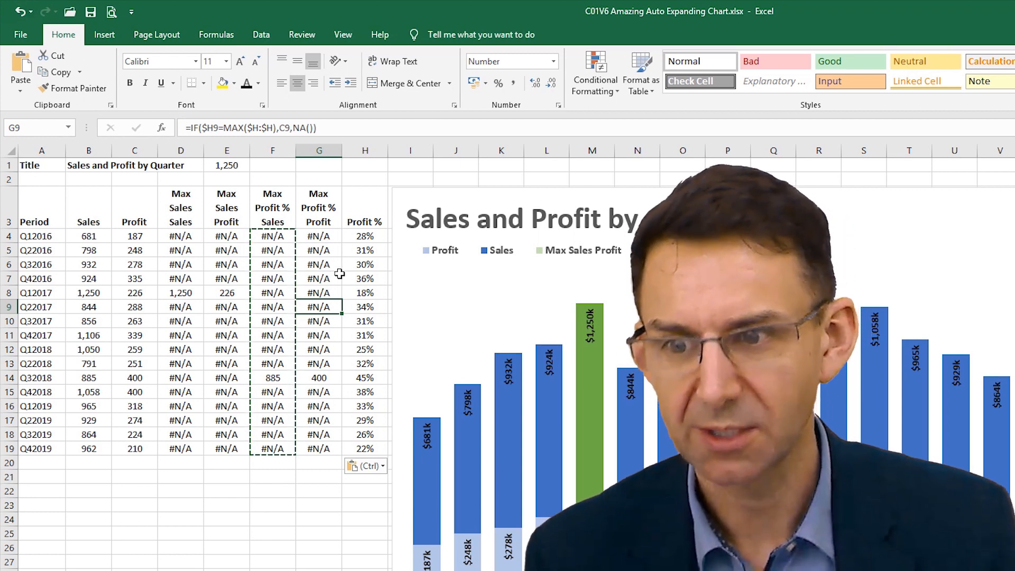
{"action": "left_click", "coordinate": [321, 235]}
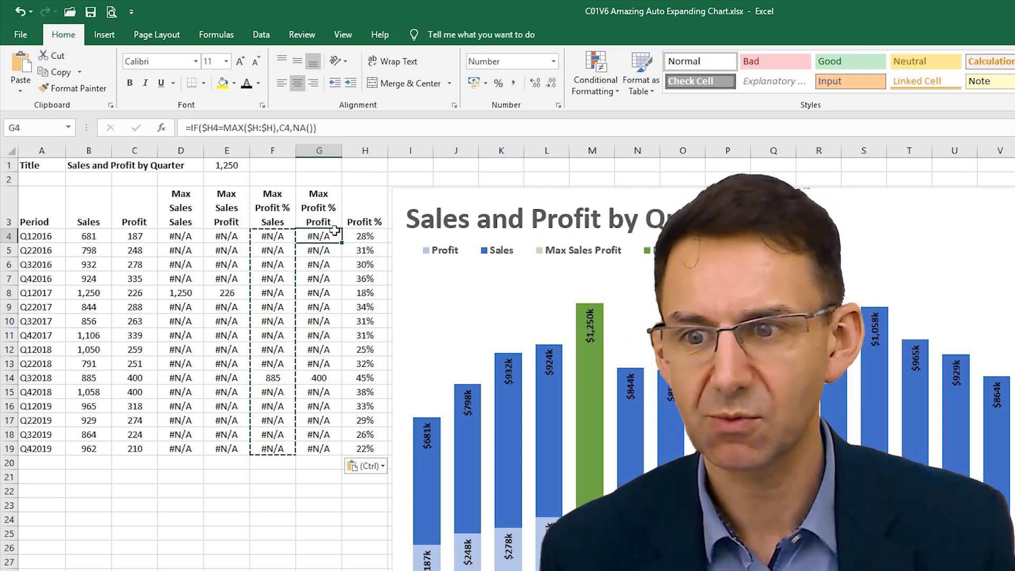
{"action": "key", "text": "Escape"}
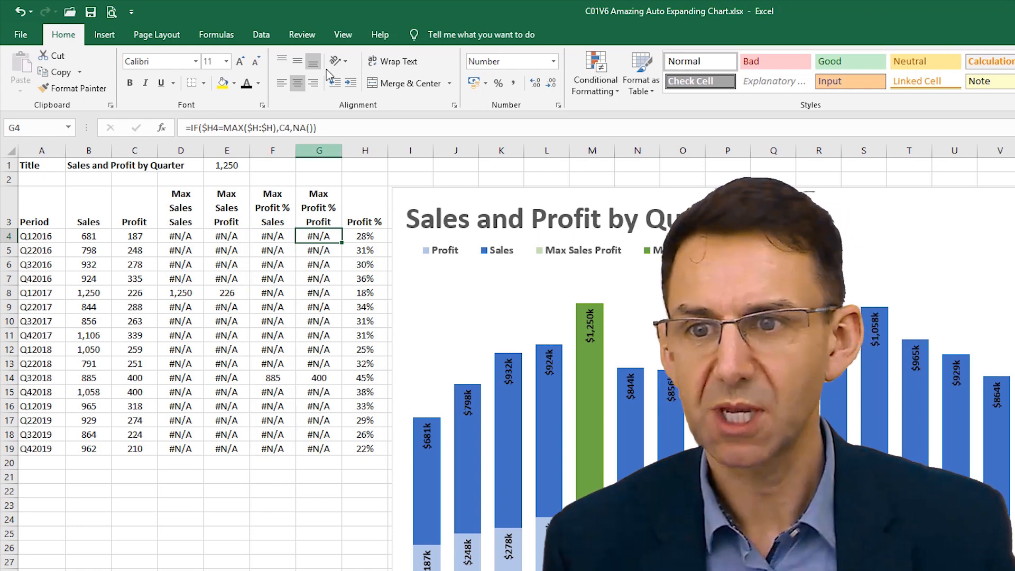
- Copy the OFFSET formula that defines the existing named range nMSSales
{"action": "left_click", "coordinate": [216, 34]}
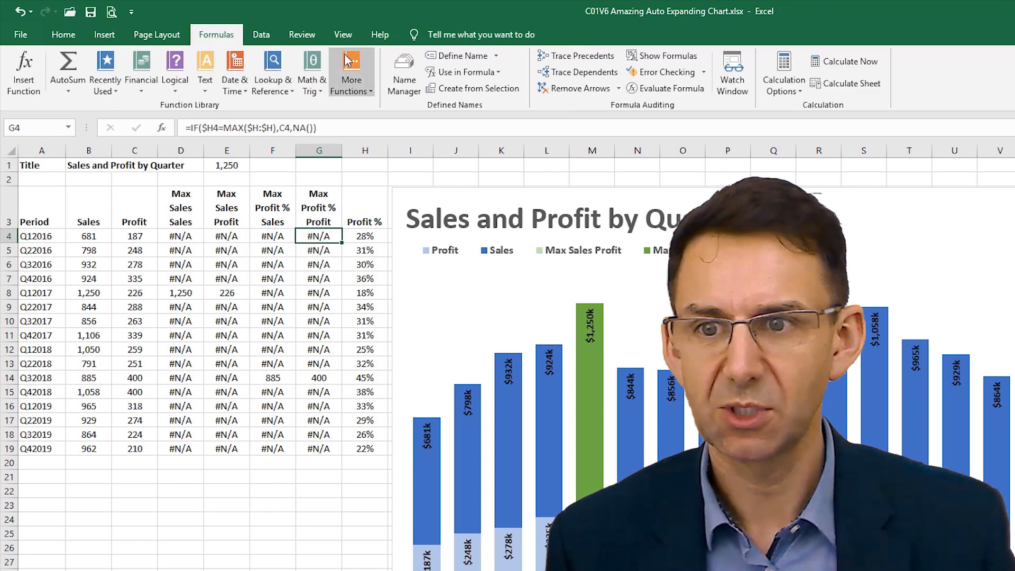
{"action": "left_click", "coordinate": [403, 74]}
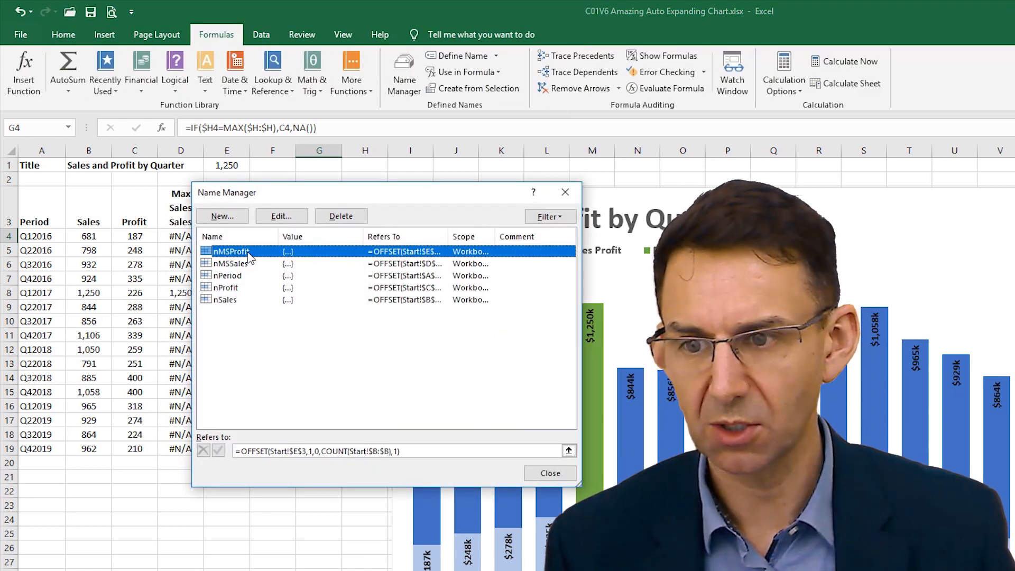
{"action": "left_click", "coordinate": [232, 263]}
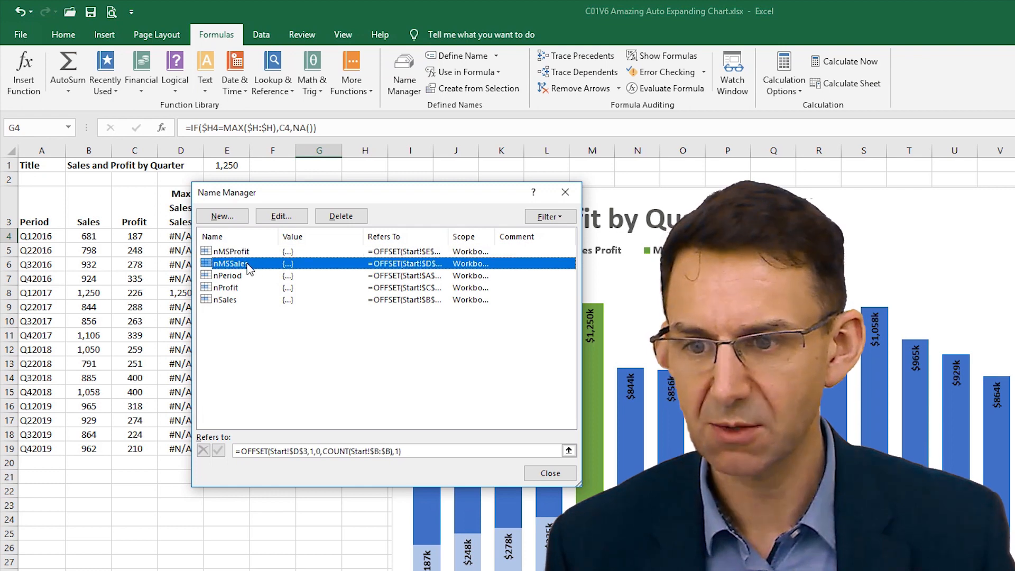
{"action": "left_click_drag", "start_coordinate": [439, 451], "coordinate": [201, 453]}
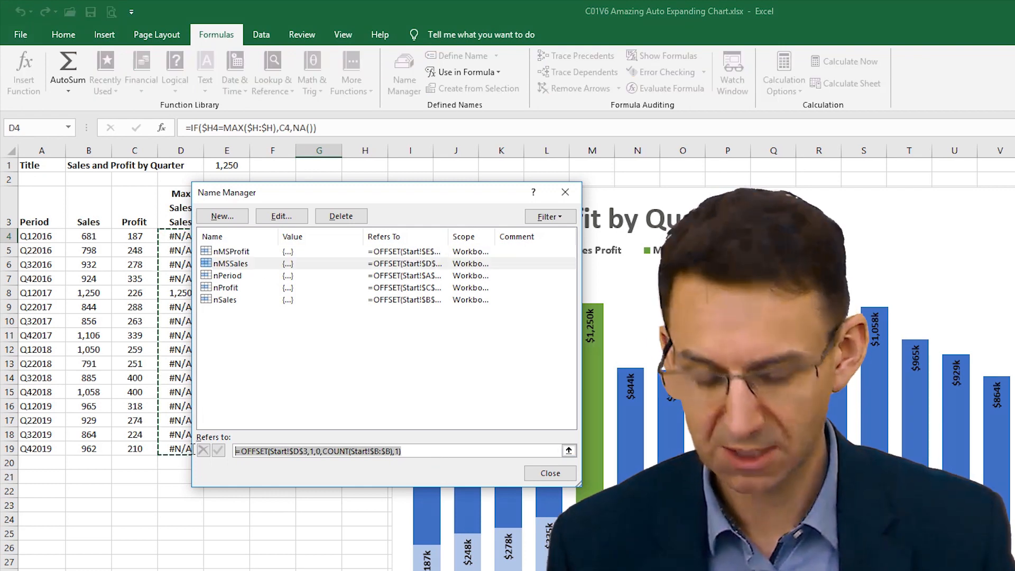
{"action": "key", "text": "ctrl+c"}
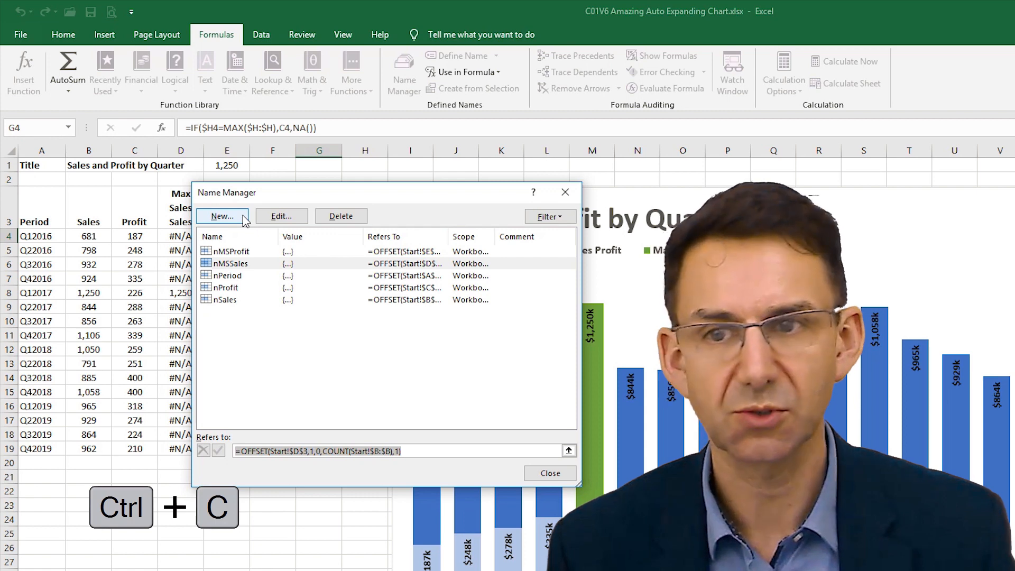
- Define a new name nMPSales that refers to =OFFSET(Start!$F$3,1,0,COUNT(Start!$B:$B),1), reusing the copied formula
{"action": "left_click", "coordinate": [222, 217]}
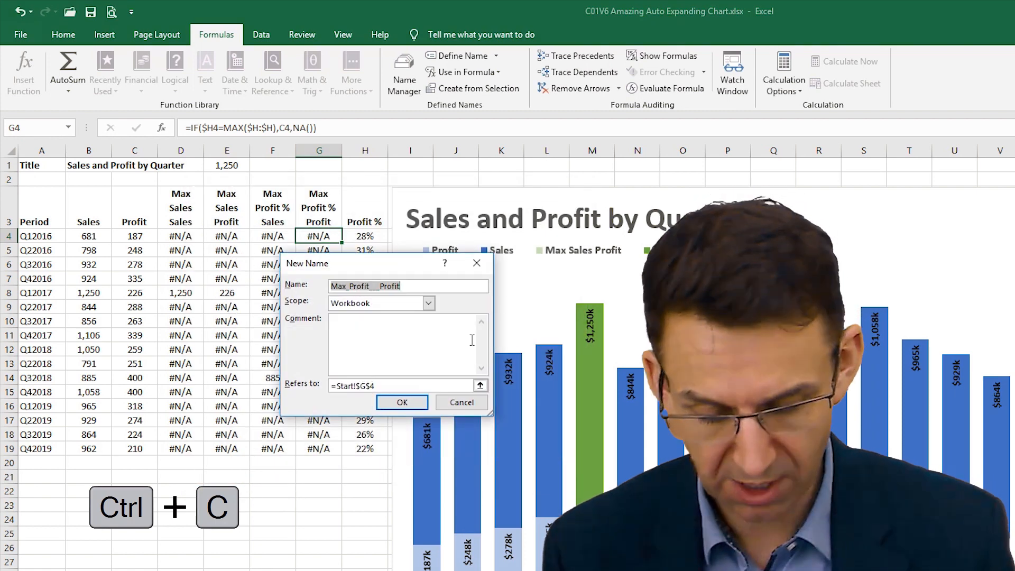
{"action": "type", "text": "nMP"}
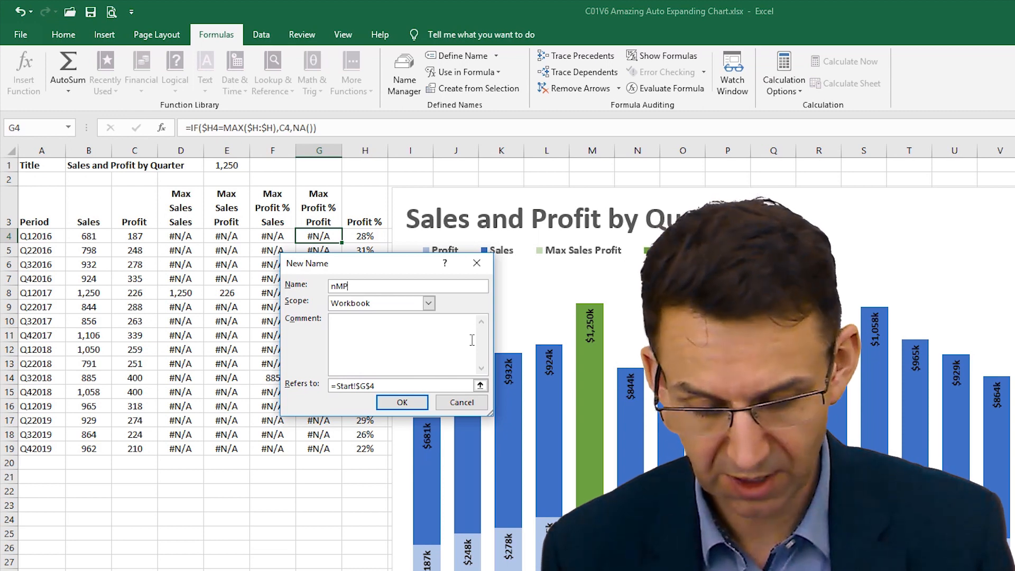
{"action": "type", "text": "Sales"}
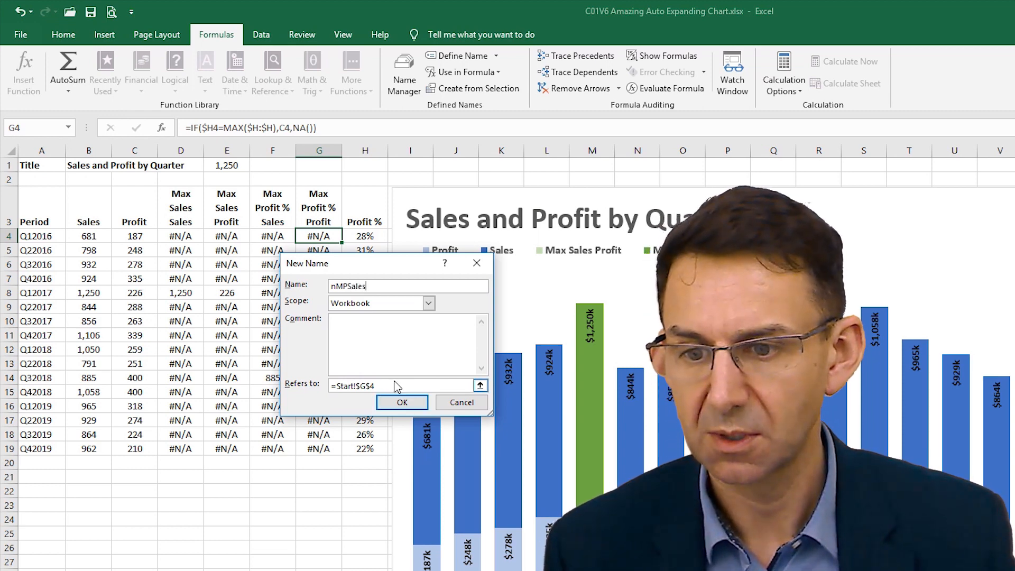
{"action": "left_click_drag", "start_coordinate": [393, 385], "coordinate": [329, 385]}
{"action": "key", "text": "ctrl+v"}
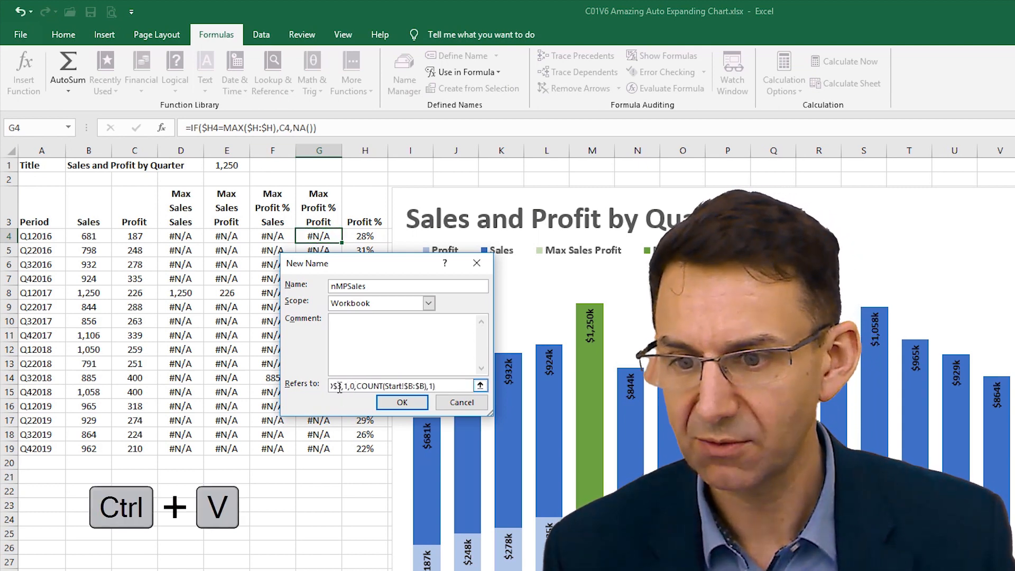
{"action": "left_click_drag", "start_coordinate": [339, 387], "coordinate": [312, 387]}
{"action": "left_click", "coordinate": [395, 386]}
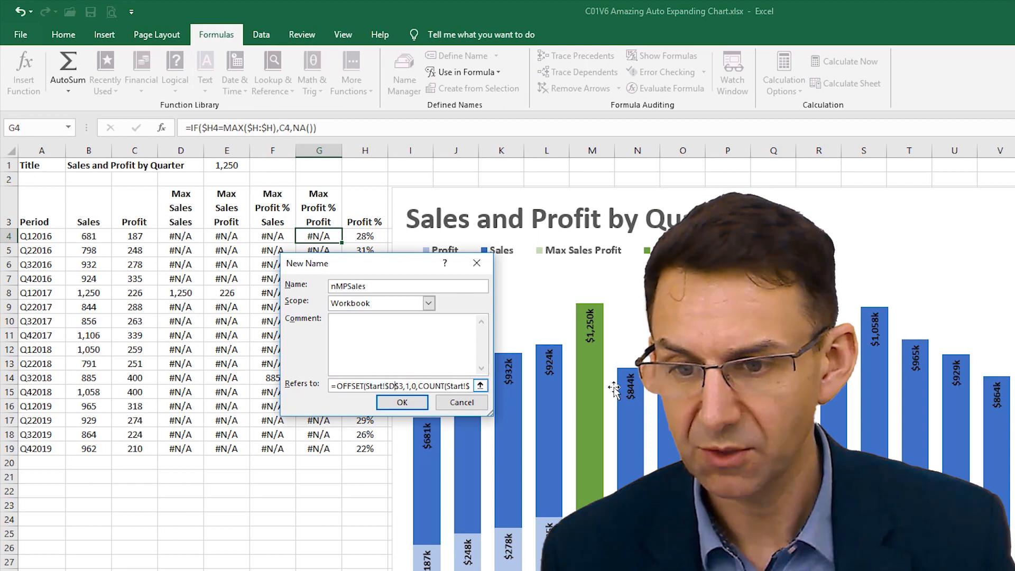
{"action": "left_click", "coordinate": [398, 403]}
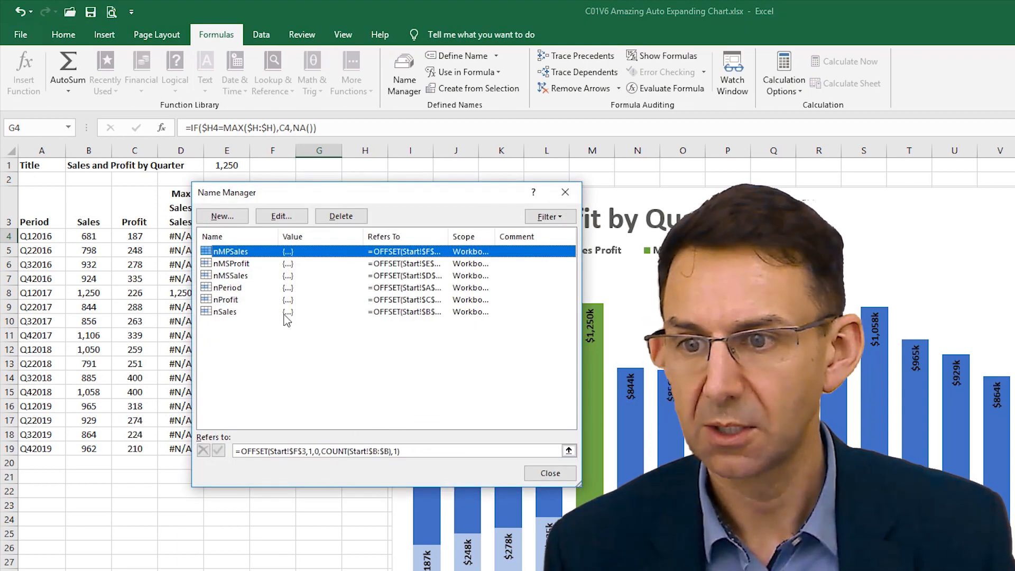
- Define a new name nMPProfit that refers to =OFFSET(Start!$G$3,1,0,COUNT(Start!$B:$B),1) and close the name list
{"action": "left_click", "coordinate": [232, 219]}
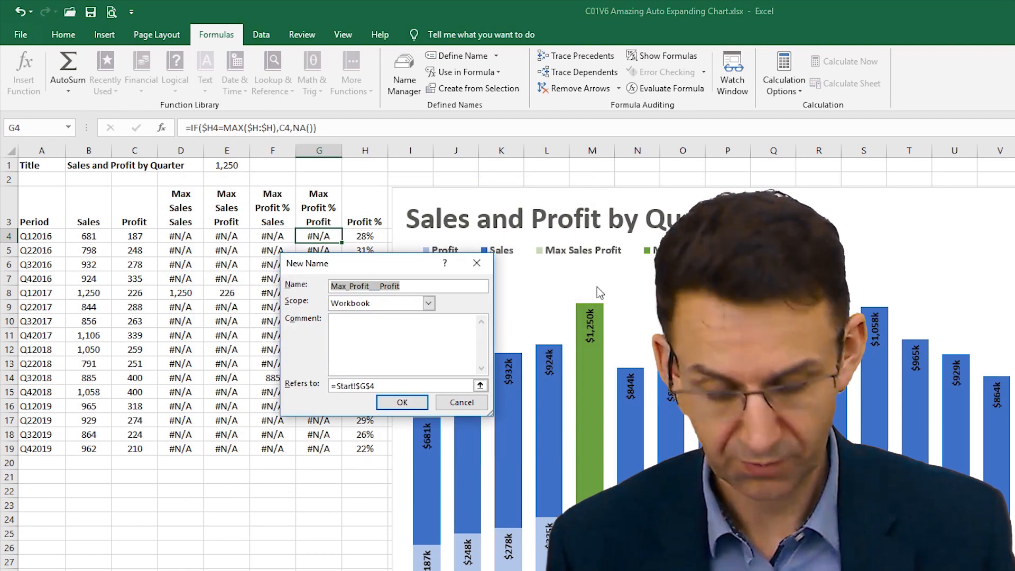
{"action": "type", "text": "nMPProfit"}
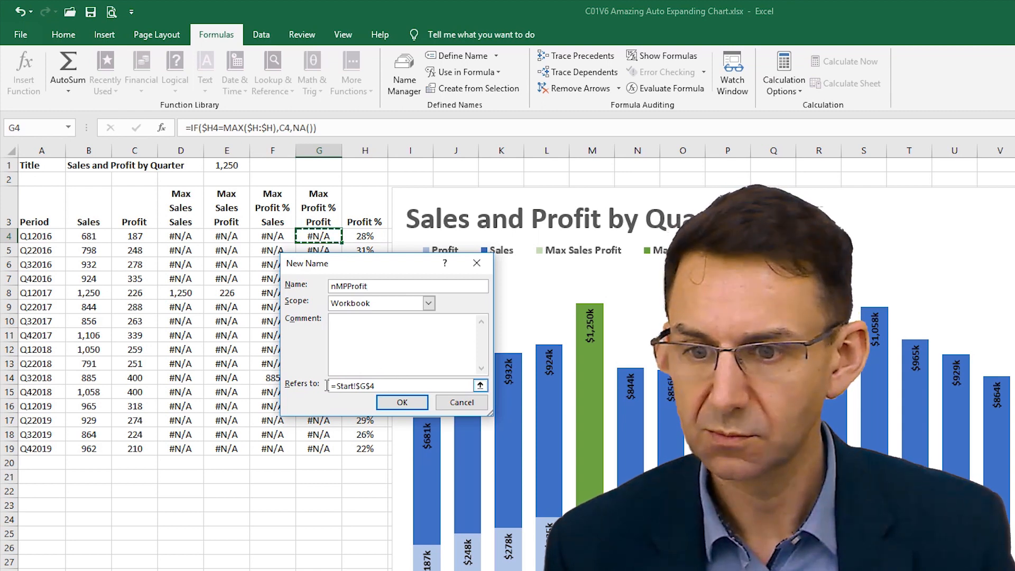
{"action": "left_click_drag", "start_coordinate": [377, 386], "coordinate": [314, 386]}
{"action": "key", "text": "ctrl+v"}
{"action": "left_click", "coordinate": [392, 386]}
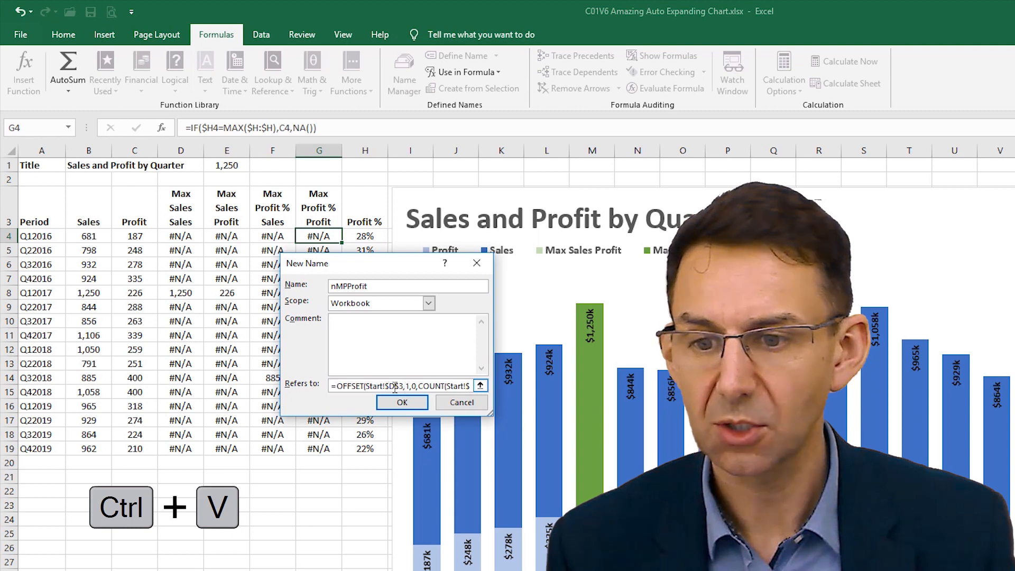
{"action": "key", "text": "BackSpace"}
{"action": "type", "text": "G"}
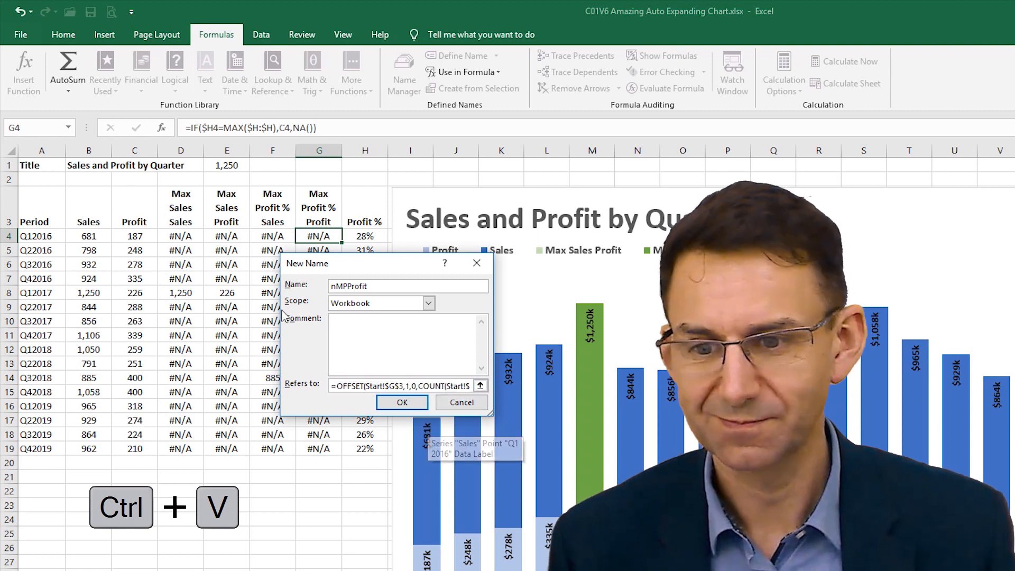
{"action": "left_click", "coordinate": [402, 403]}
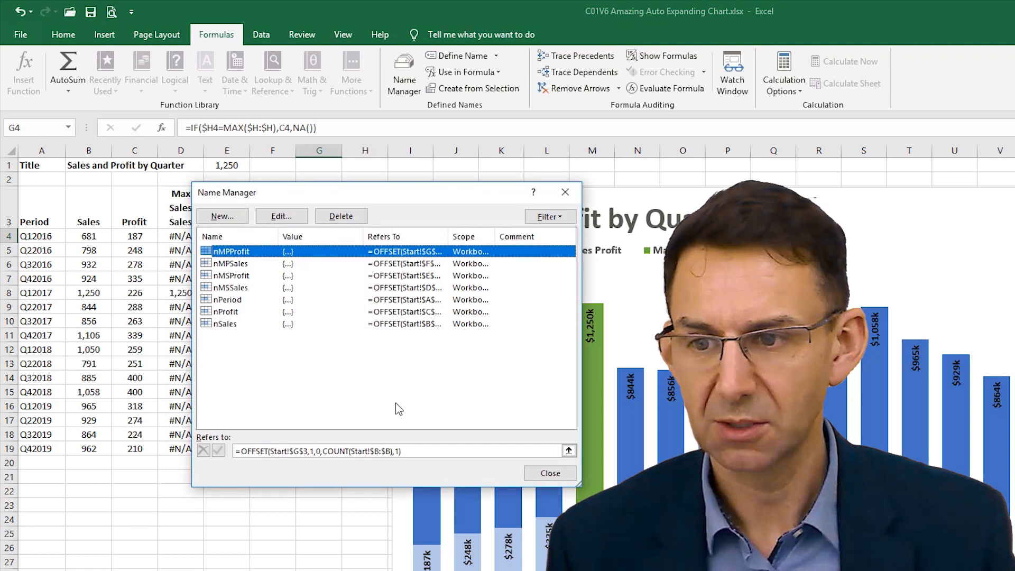
{"action": "left_click", "coordinate": [551, 473]}
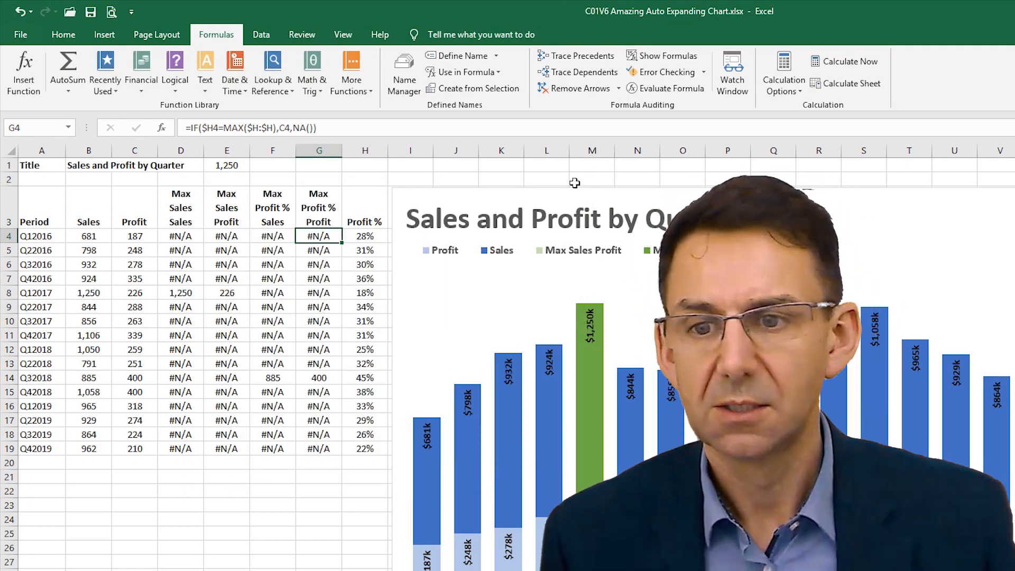
- Add a new data series to the Sales and Profit by Quarter chart, taking its name from cell F3
{"action": "left_click", "coordinate": [901, 219]}
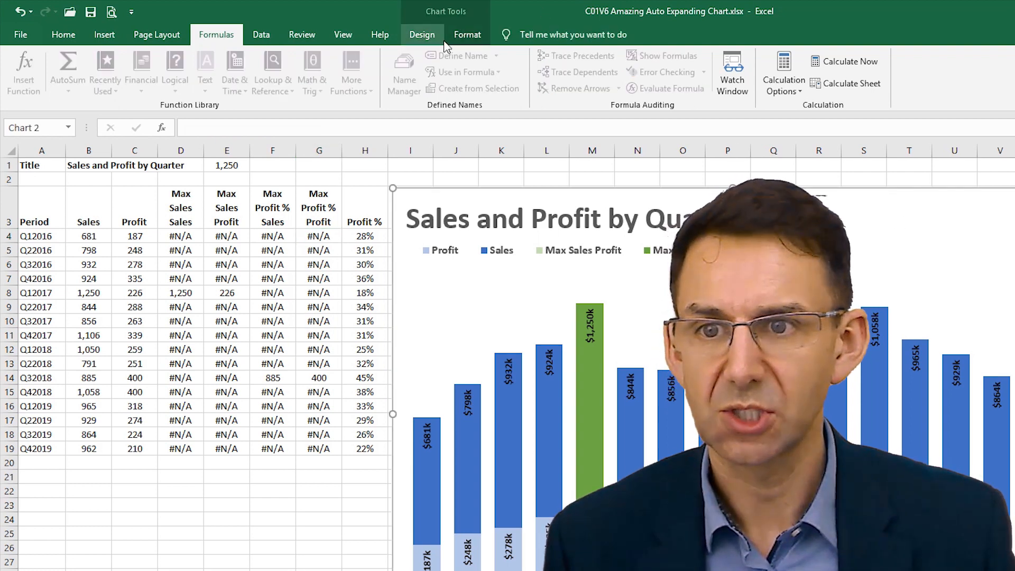
{"action": "left_click", "coordinate": [461, 45]}
{"action": "left_click", "coordinate": [436, 37]}
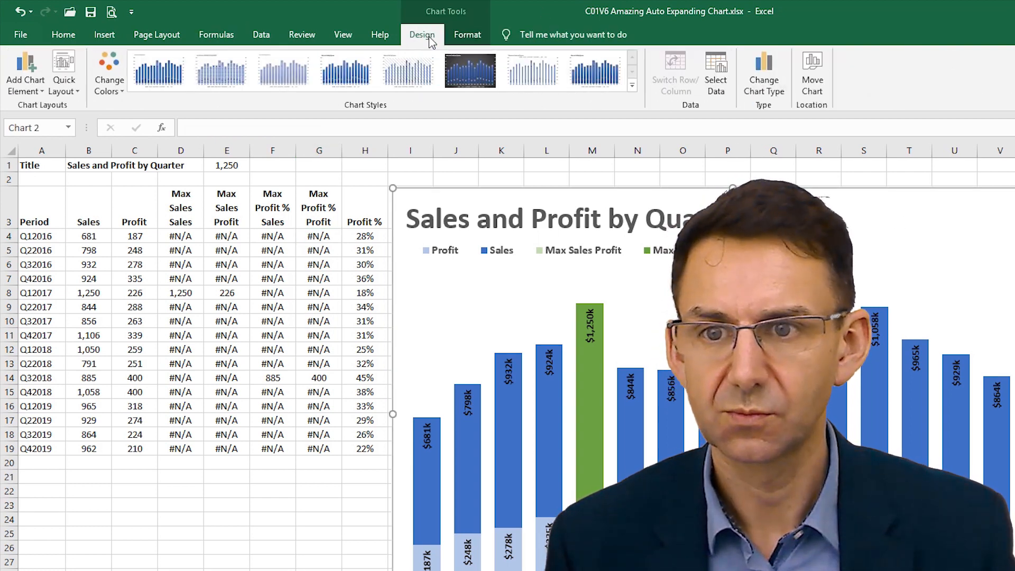
{"action": "left_click", "coordinate": [713, 87]}
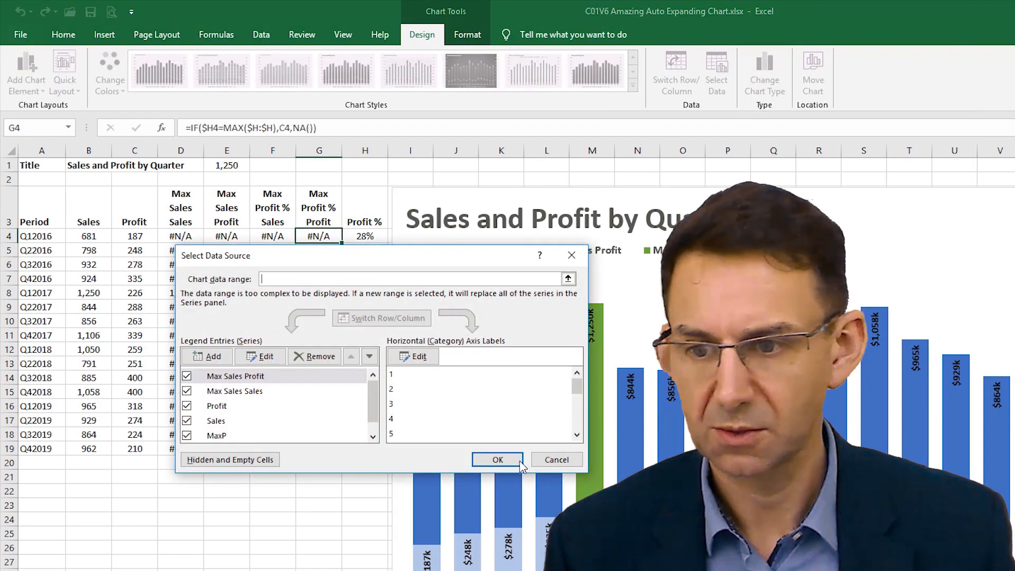
{"action": "left_click", "coordinate": [213, 356]}
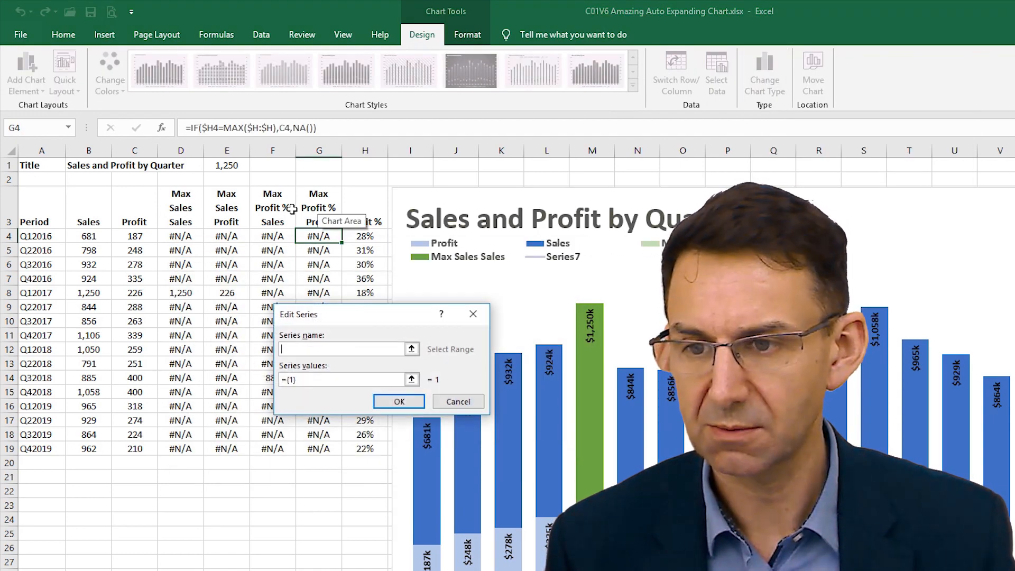
{"action": "left_click", "coordinate": [257, 205]}
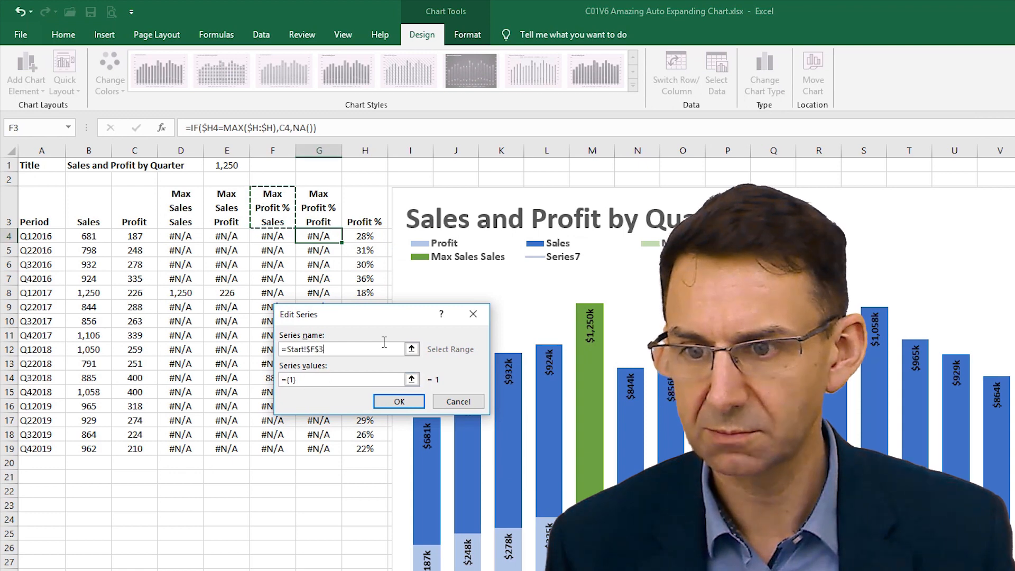
- Replace the default values of the Max Profit % Sales series with the named range nMPSales and confirm the series
{"action": "left_click", "coordinate": [412, 380]}
{"action": "left_click", "coordinate": [412, 379]}
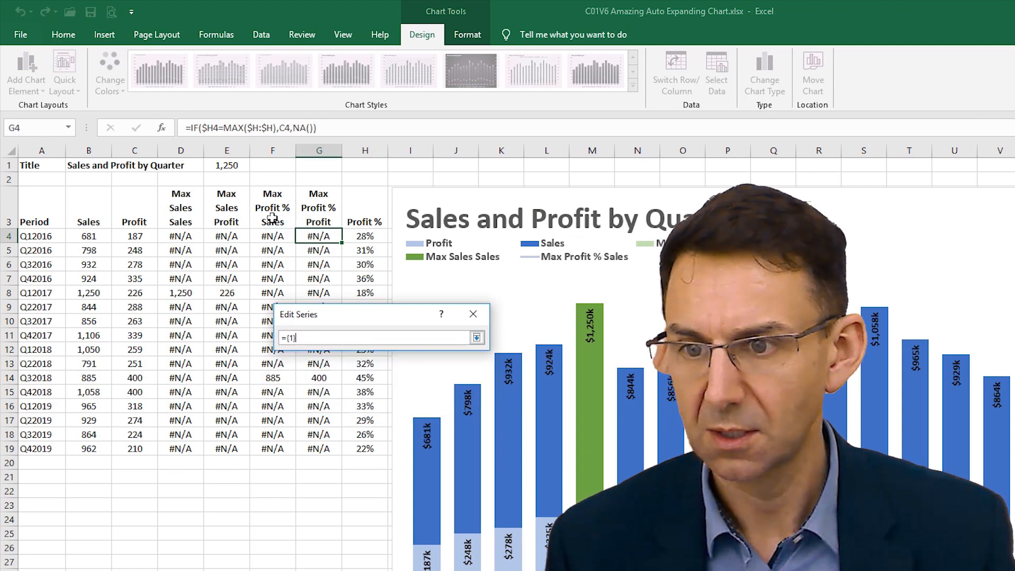
{"action": "left_click", "coordinate": [273, 239]}
{"action": "left_click_drag", "start_coordinate": [351, 339], "coordinate": [244, 324]}
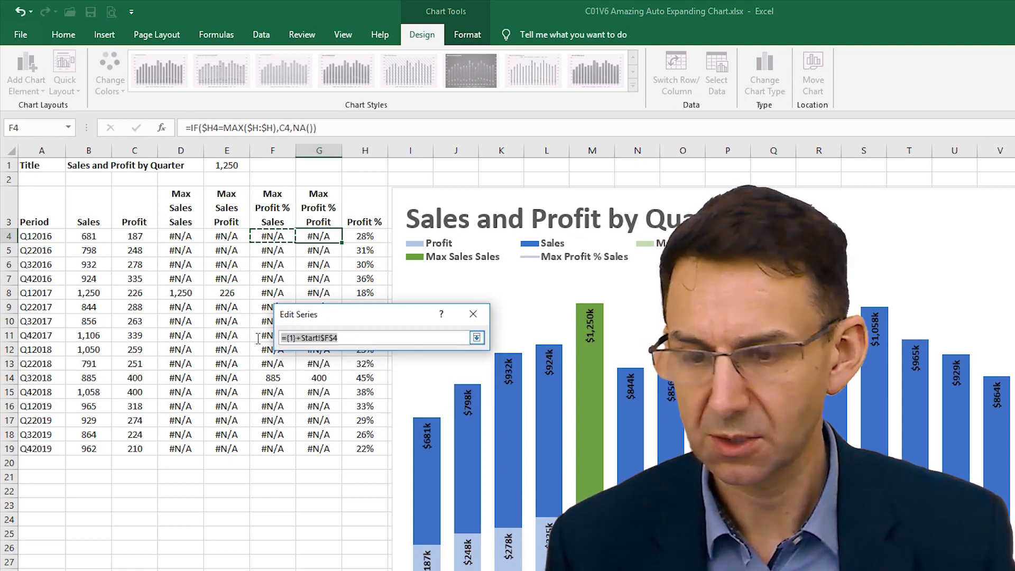
{"action": "key", "text": "Delete"}
{"action": "left_click", "coordinate": [479, 339]}
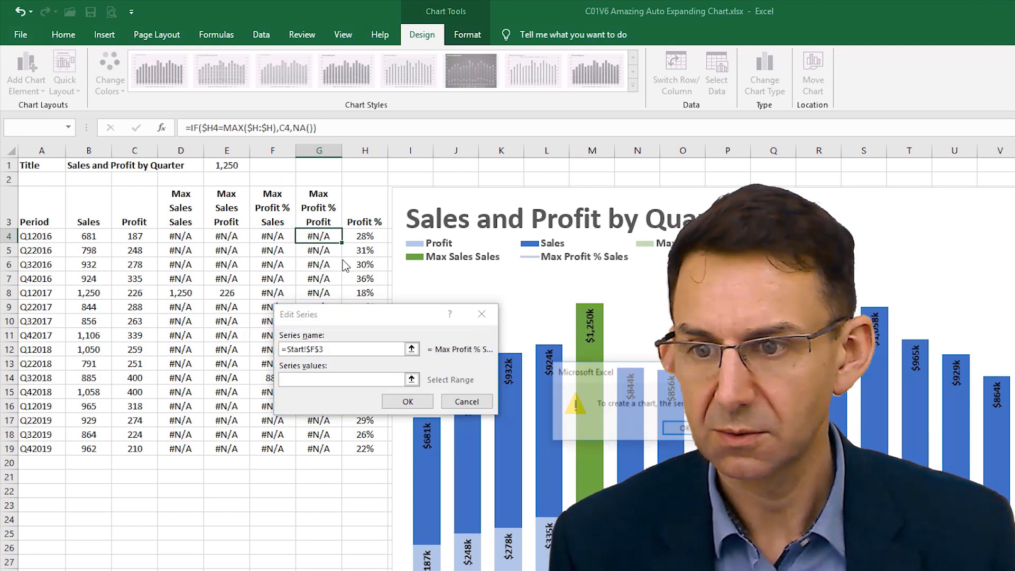
{"action": "left_click", "coordinate": [685, 430]}
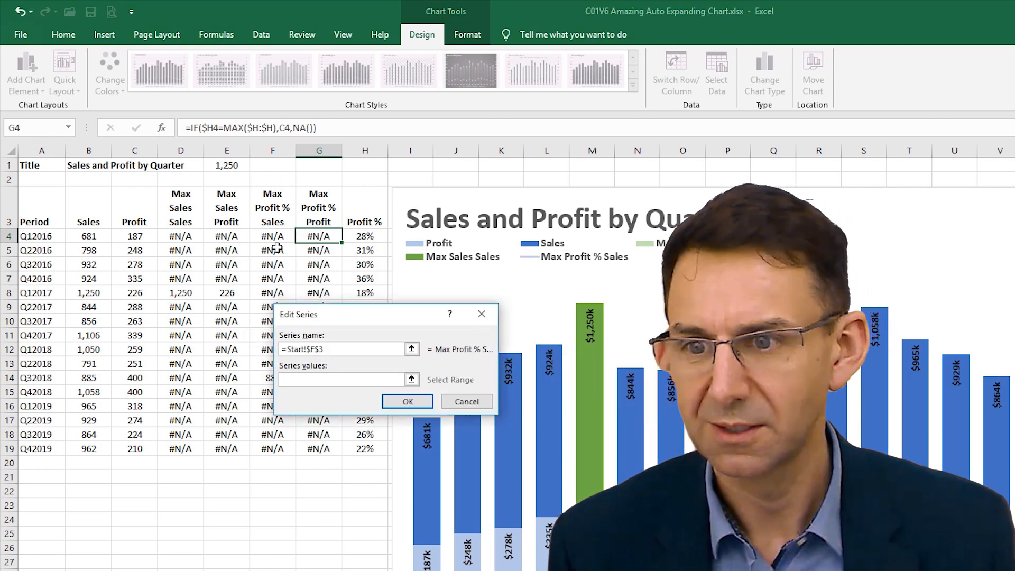
{"action": "left_click", "coordinate": [280, 236]}
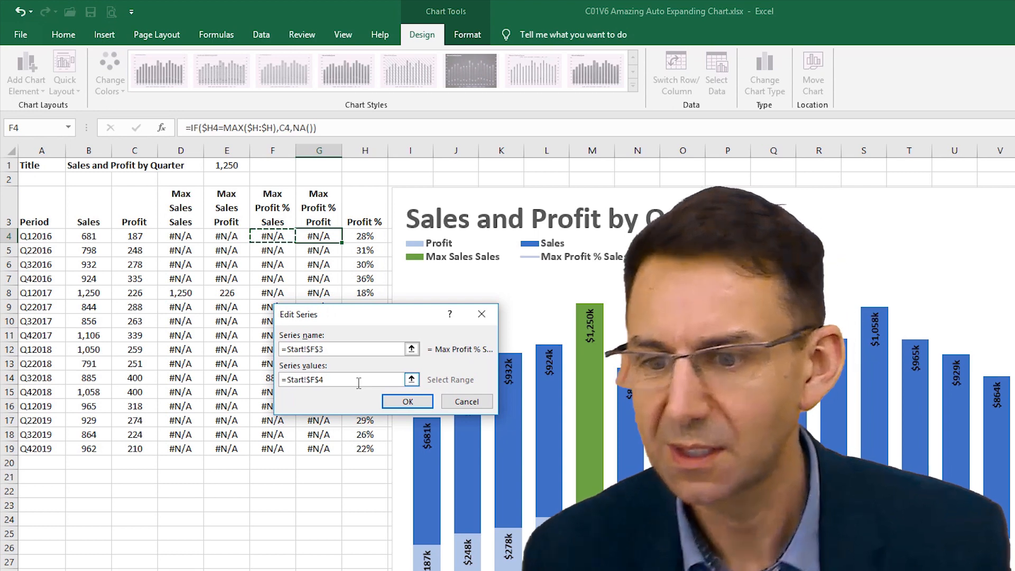
{"action": "left_click", "coordinate": [359, 380]}
{"action": "key", "text": "BackSpace"}
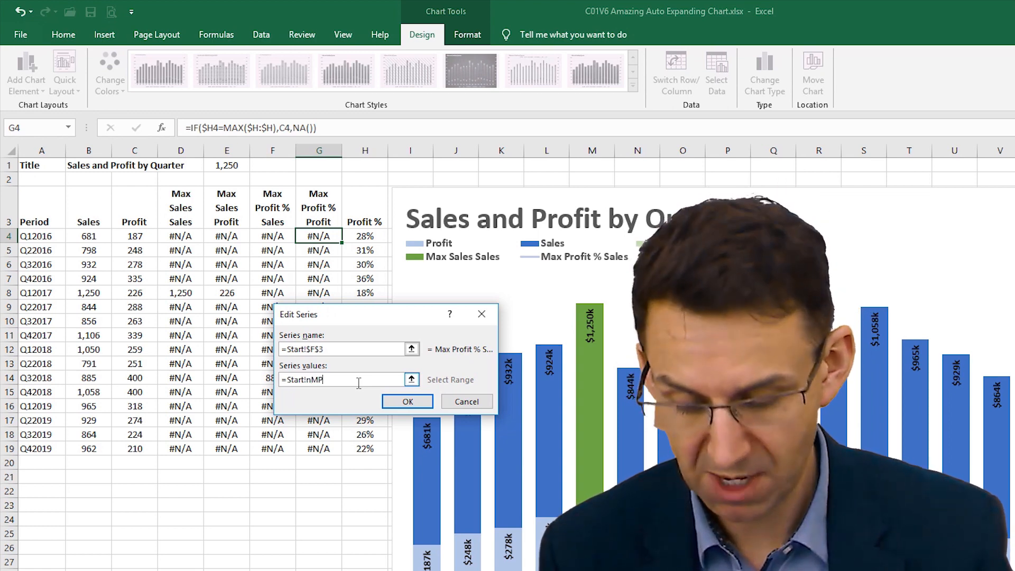
{"action": "left_click", "coordinate": [404, 402]}
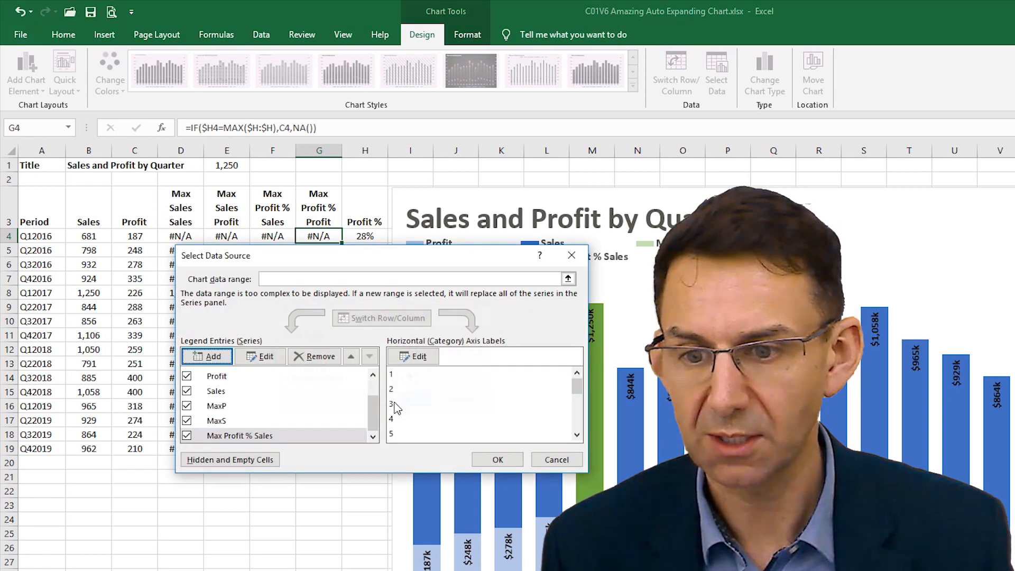
- Add a chart series named from cell G3 with the named range nMPProfit on the Start sheet as its values
{"action": "left_click", "coordinate": [209, 357]}
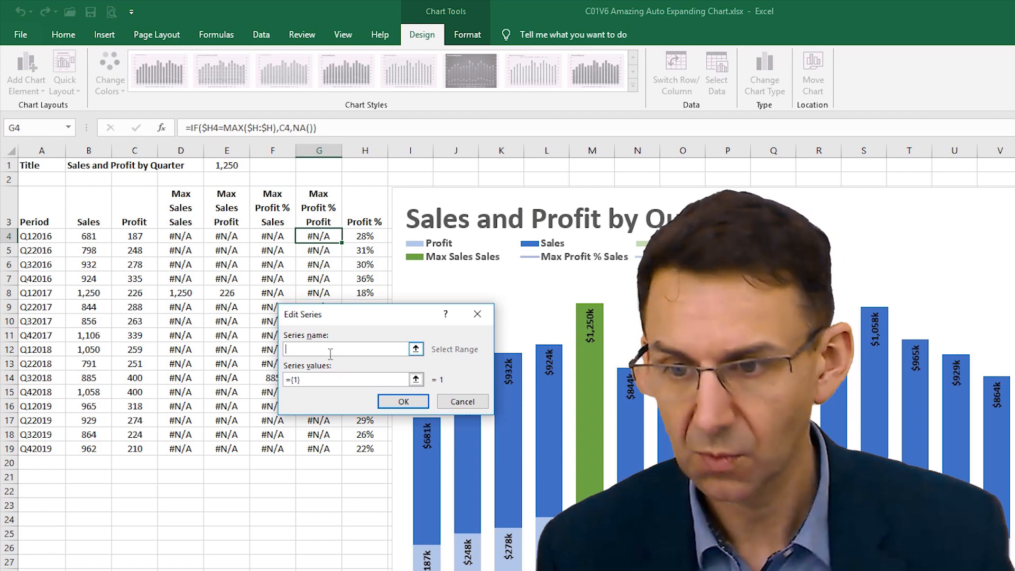
{"action": "left_click", "coordinate": [315, 212]}
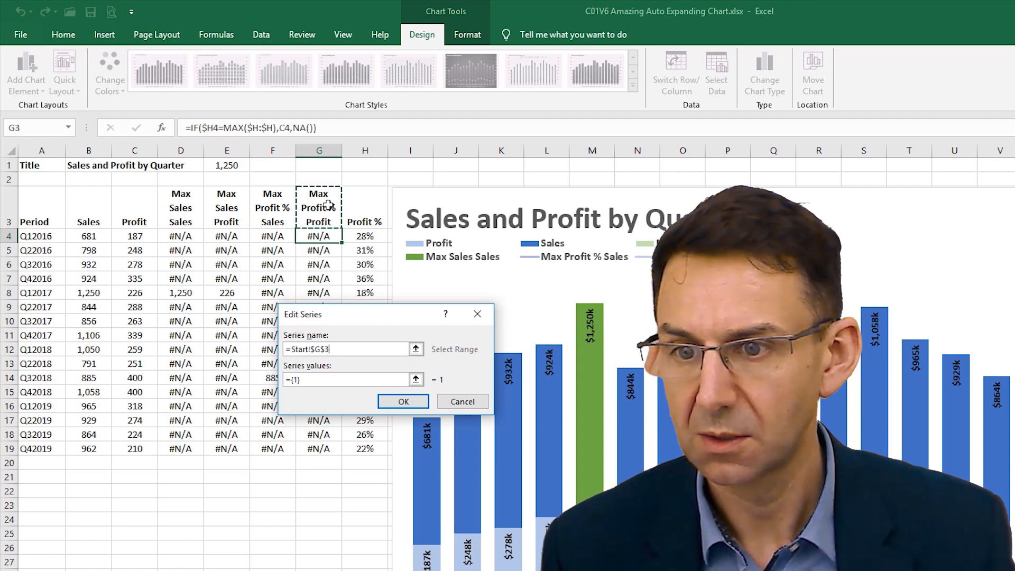
{"action": "left_click_drag", "start_coordinate": [338, 380], "coordinate": [289, 384]}
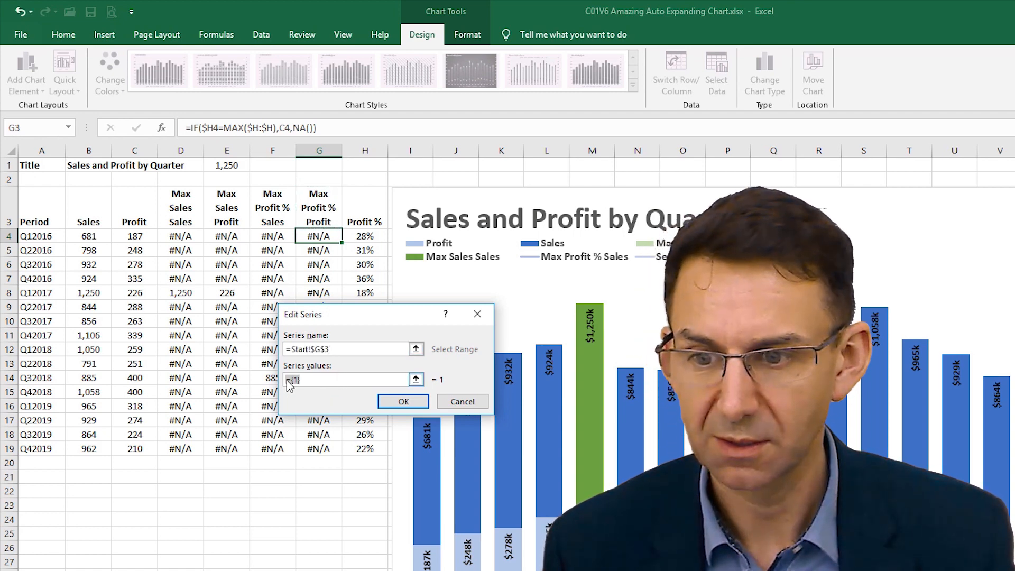
{"action": "left_click", "coordinate": [320, 236]}
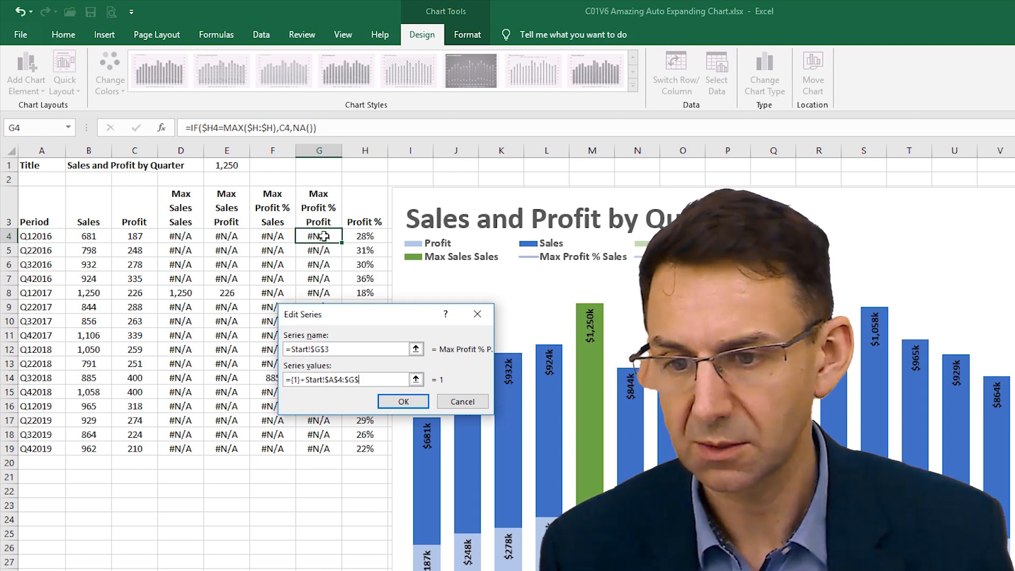
{"action": "key", "text": "BackSpace"}
{"action": "key", "text": "BackSpace"}
{"action": "key", "text": "BackSpace"}
{"action": "type", "text": "A"}
{"action": "left_click", "coordinate": [320, 232]}
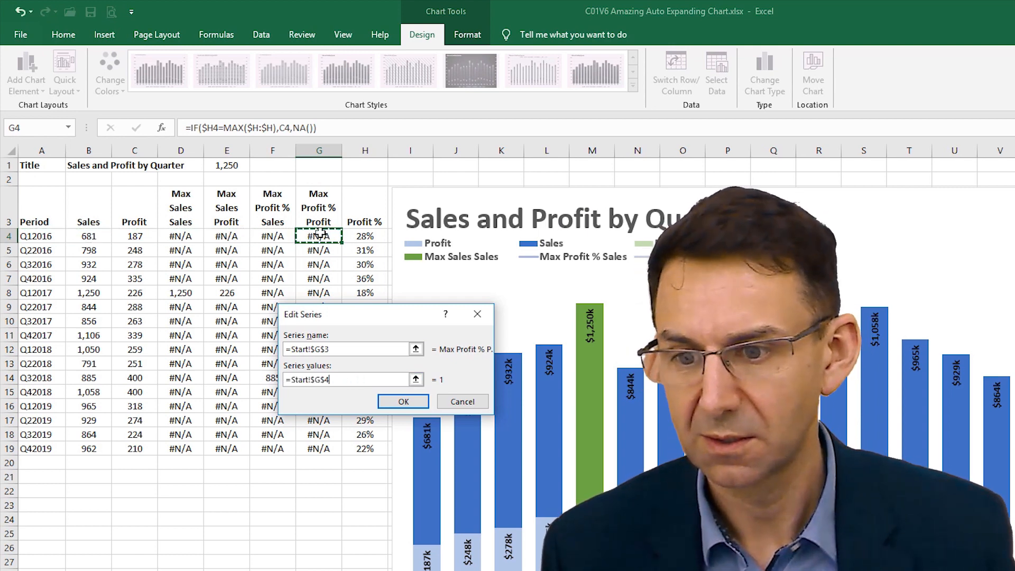
{"action": "key", "text": "BackSpace"}
{"action": "key", "text": "BackSpace"}
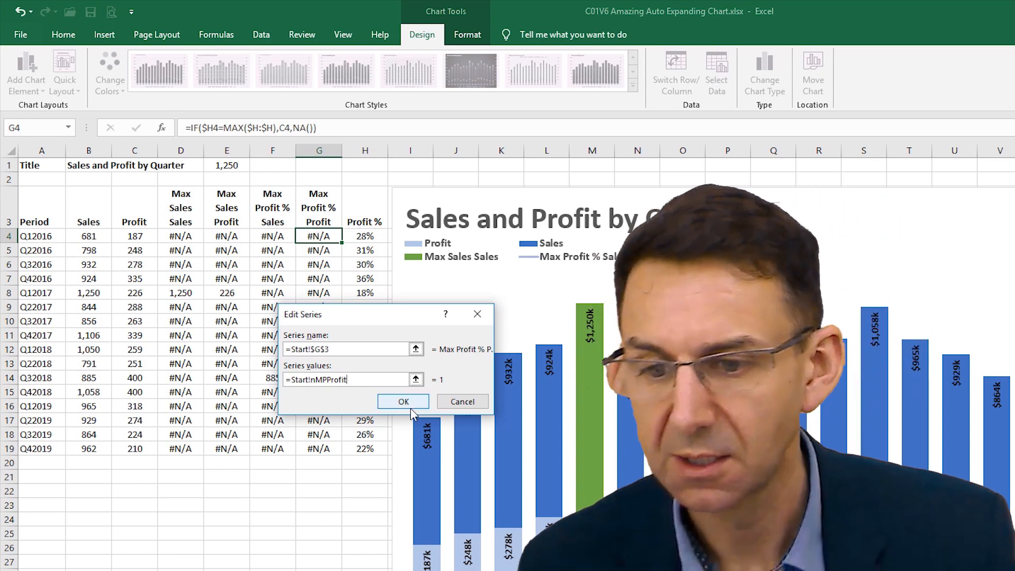
{"action": "left_click", "coordinate": [411, 406]}
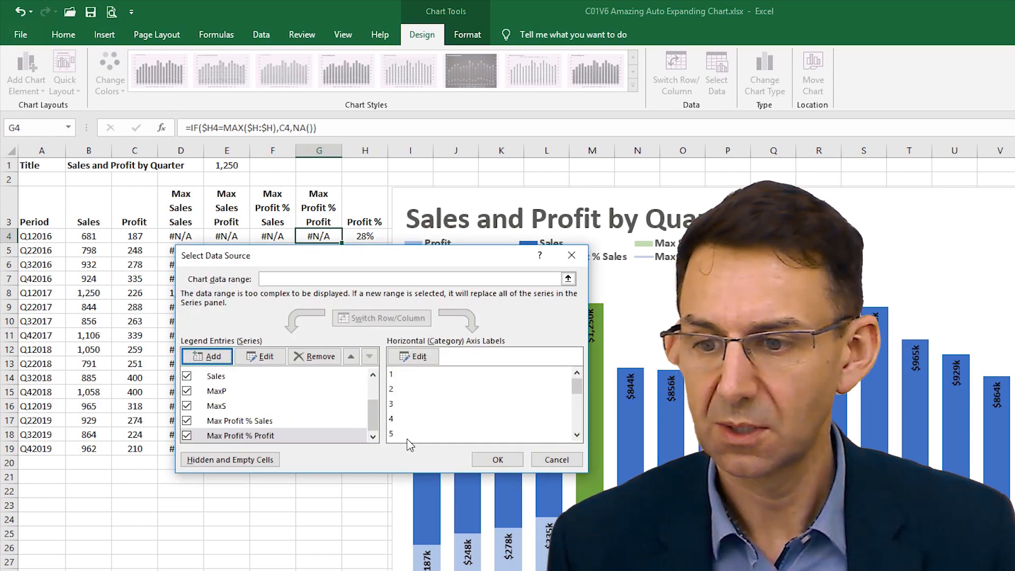
- Move the Max Profit % Profit series up the series order until it sits directly above Profit
{"action": "left_click", "coordinate": [350, 357]}
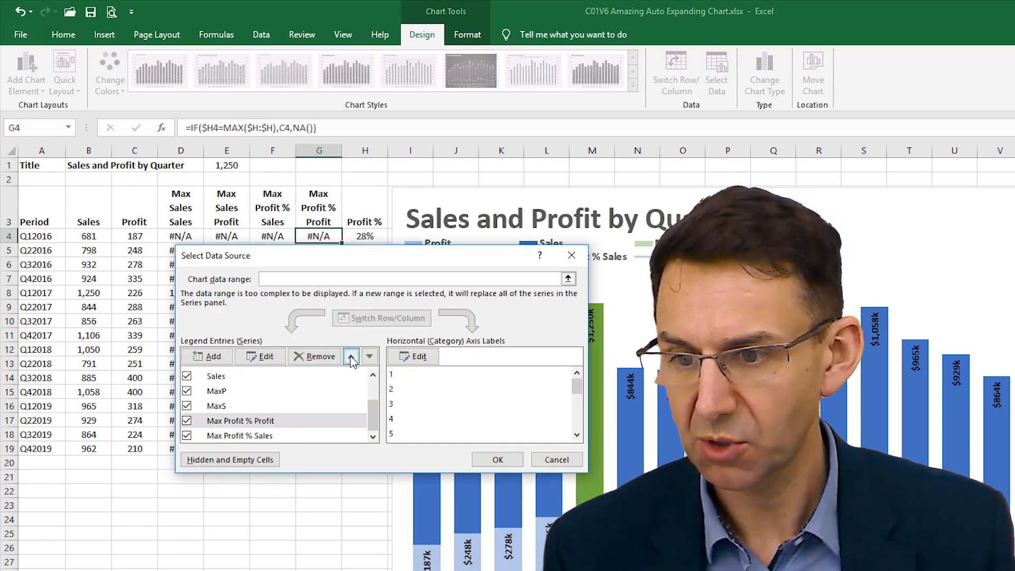
{"action": "left_click", "coordinate": [351, 357]}
{"action": "left_click", "coordinate": [351, 358]}
{"action": "left_click", "coordinate": [350, 358]}
{"action": "left_click", "coordinate": [350, 357]}
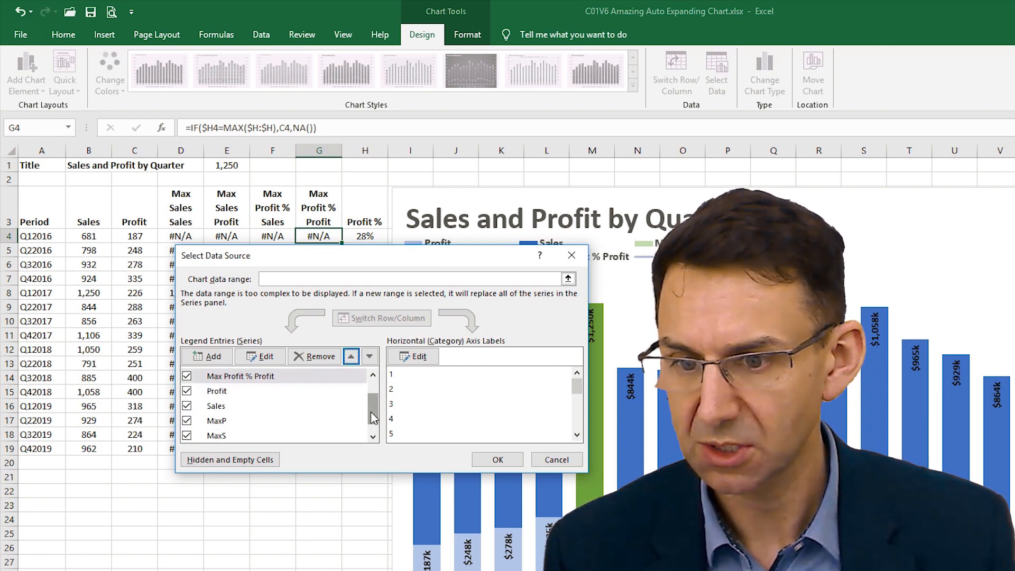
- Move the Max Profit % Sales series up the order to sit directly between Max Profit % Profit and Profit
{"action": "scroll", "coordinate": [372, 408], "scroll_direction": "up", "scroll_amount": 1}
{"action": "scroll", "coordinate": [371, 406], "scroll_direction": "down", "scroll_amount": 1}
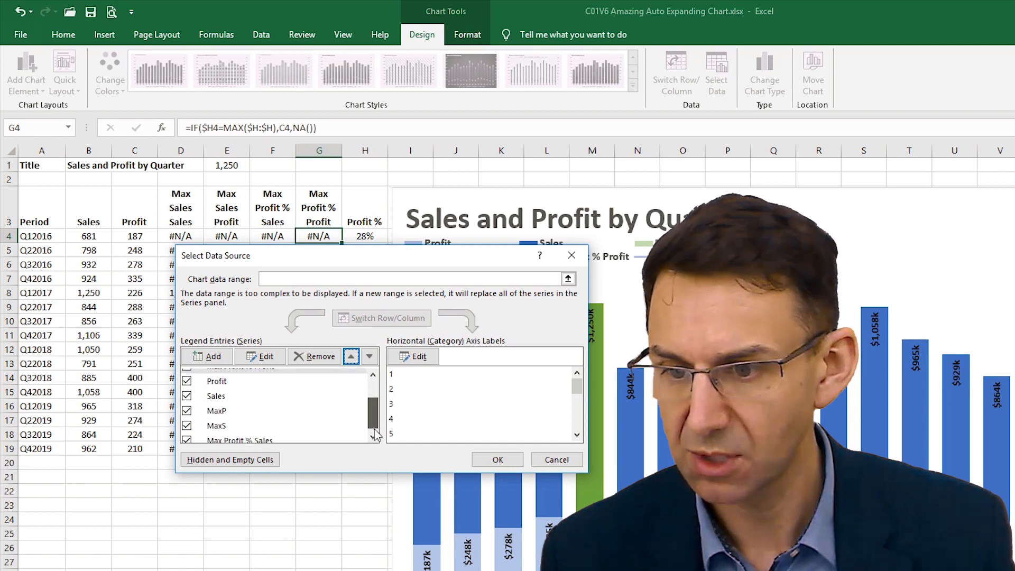
{"action": "left_click", "coordinate": [288, 434]}
{"action": "left_click", "coordinate": [351, 357]}
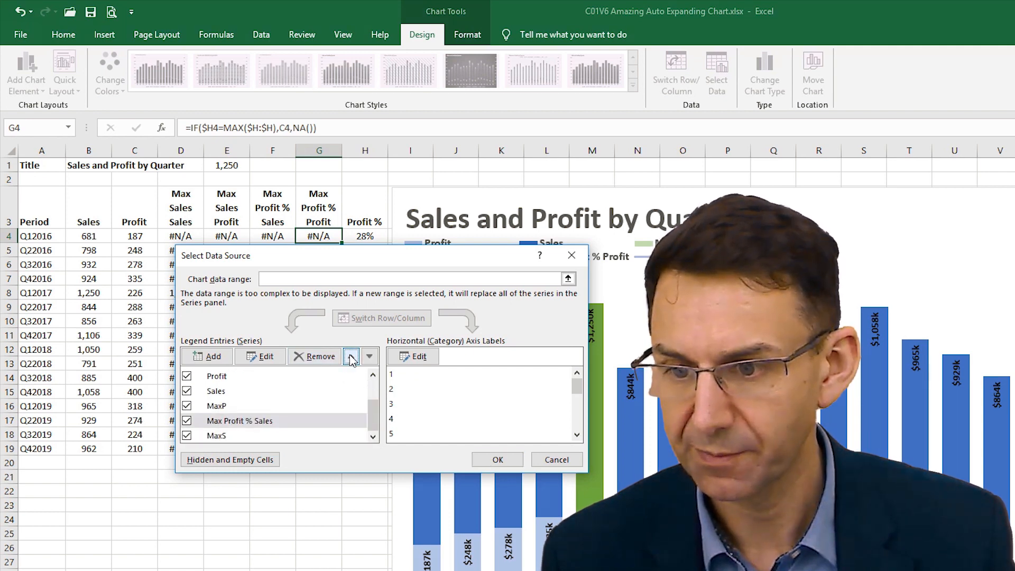
{"action": "left_click", "coordinate": [350, 357]}
{"action": "left_click", "coordinate": [351, 357]}
{"action": "scroll", "coordinate": [378, 410], "scroll_direction": "up", "scroll_amount": 1}
{"action": "scroll", "coordinate": [379, 409], "scroll_direction": "up", "scroll_amount": 1}
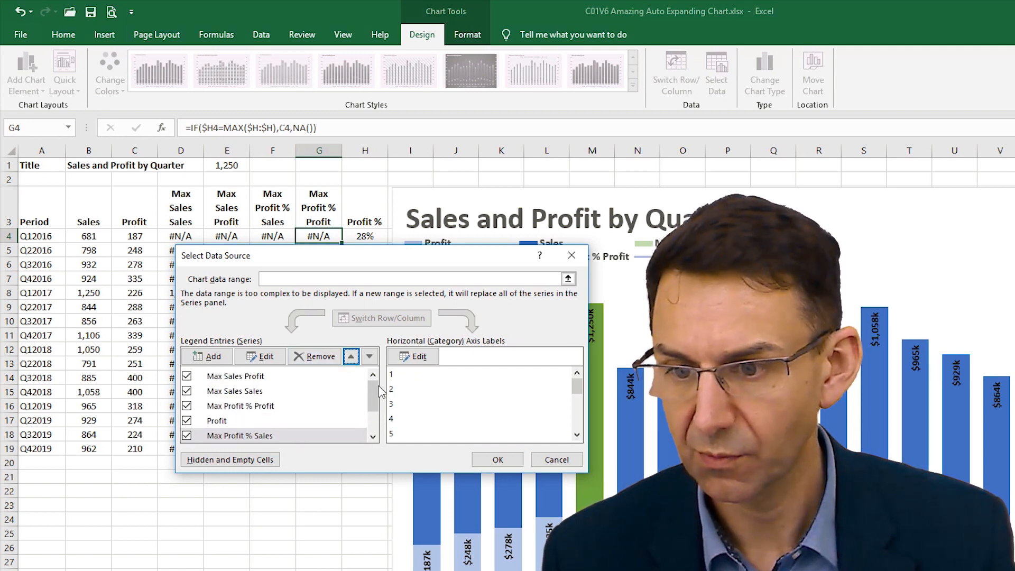
{"action": "left_click", "coordinate": [350, 357]}
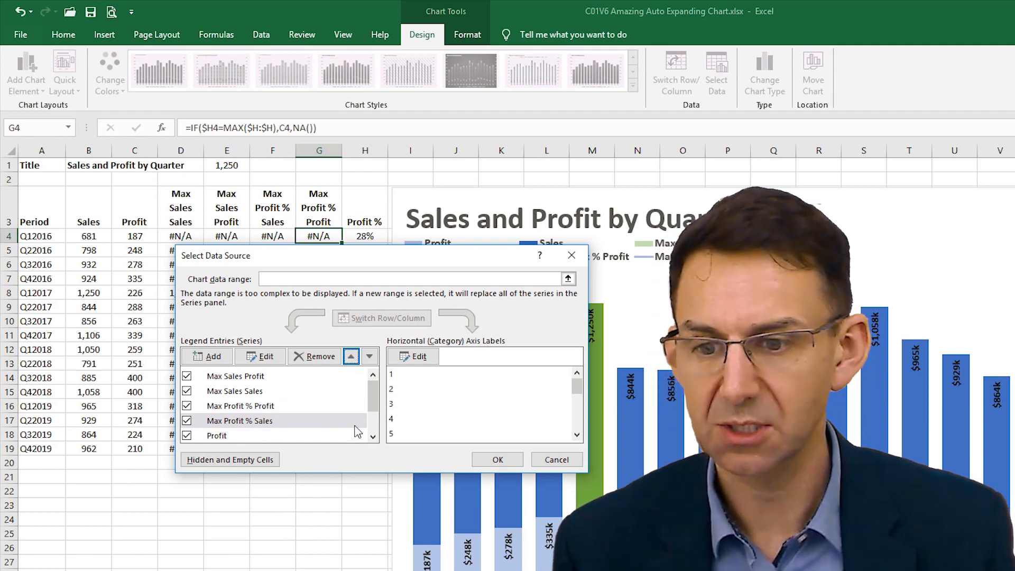
{"action": "scroll", "coordinate": [373, 441], "scroll_direction": "down", "scroll_amount": 1}
{"action": "scroll", "coordinate": [372, 409], "scroll_direction": "up", "scroll_amount": 1}
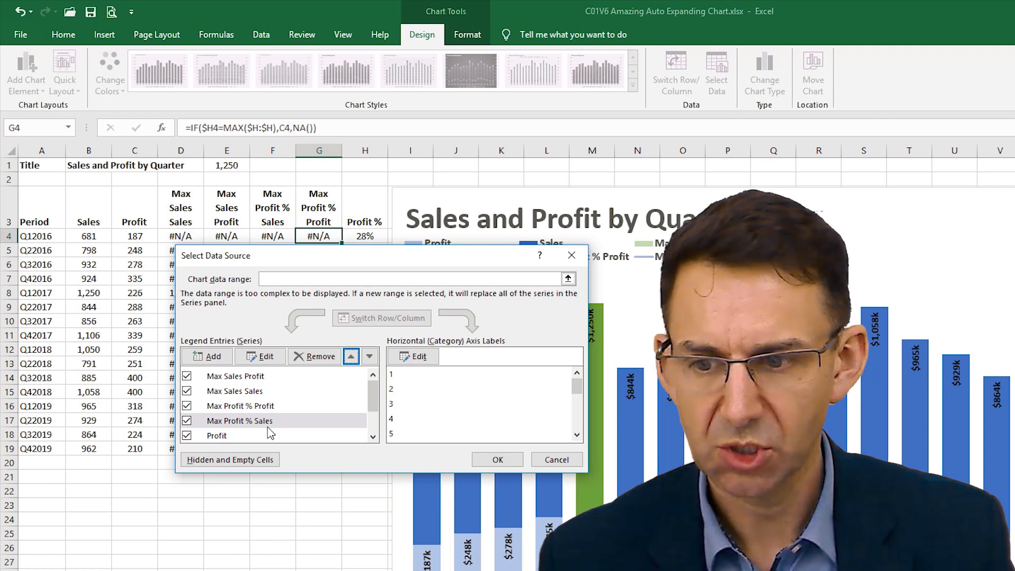
- Move the Max Profit % Profit series up two places in the order, above Max Sales Profit
{"action": "left_click", "coordinate": [277, 408]}
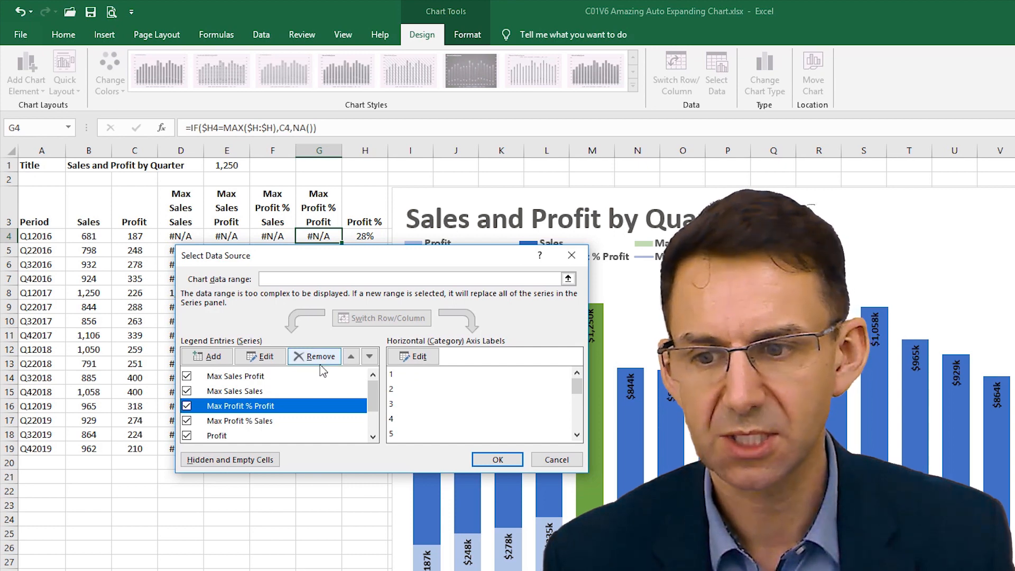
{"action": "left_click", "coordinate": [350, 356]}
{"action": "left_click", "coordinate": [351, 357]}
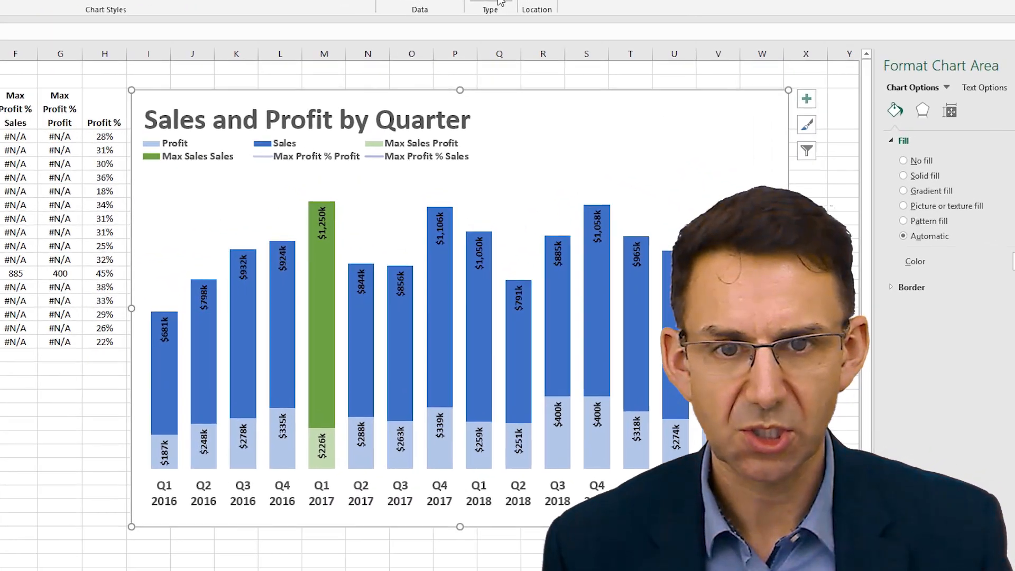
- Change the chart type of the Max Profit % Profit series from Line to Stacked Column in the custom combination
{"action": "left_click", "coordinate": [576, 71]}
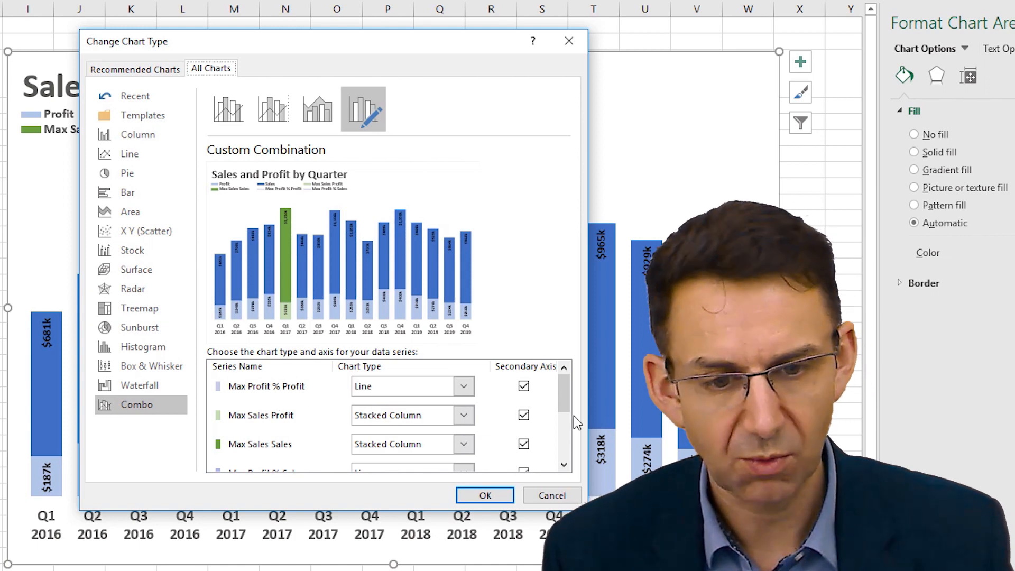
{"action": "left_click_drag", "start_coordinate": [568, 411], "coordinate": [570, 436]}
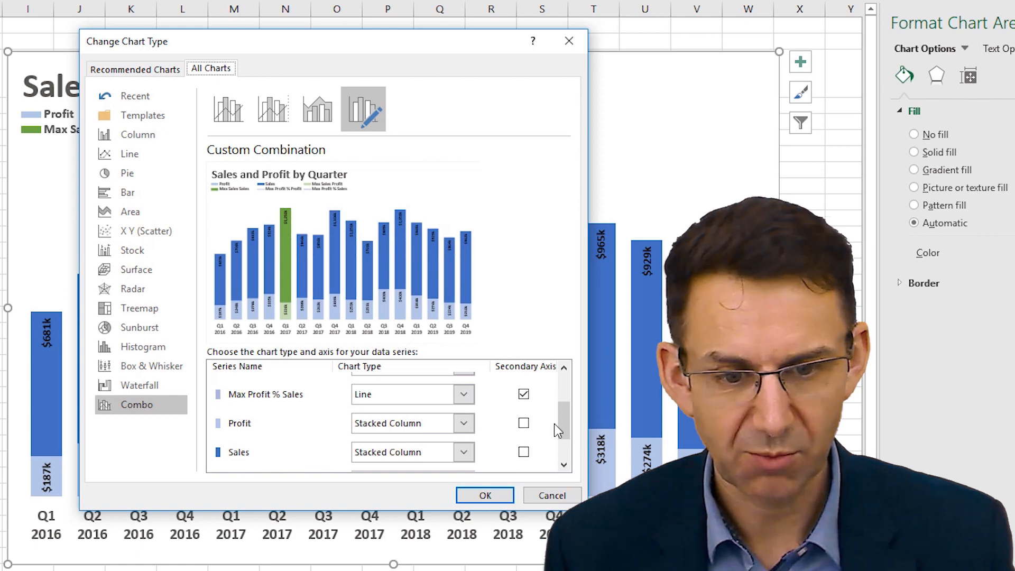
{"action": "scroll", "coordinate": [553, 423], "scroll_direction": "down", "scroll_amount": 2}
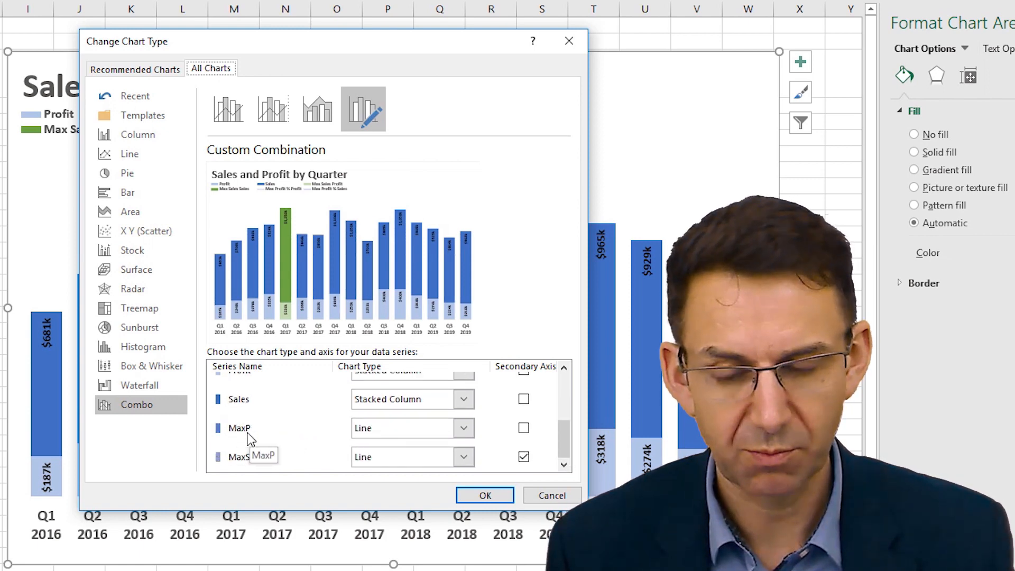
{"action": "left_click_drag", "start_coordinate": [563, 446], "coordinate": [571, 393]}
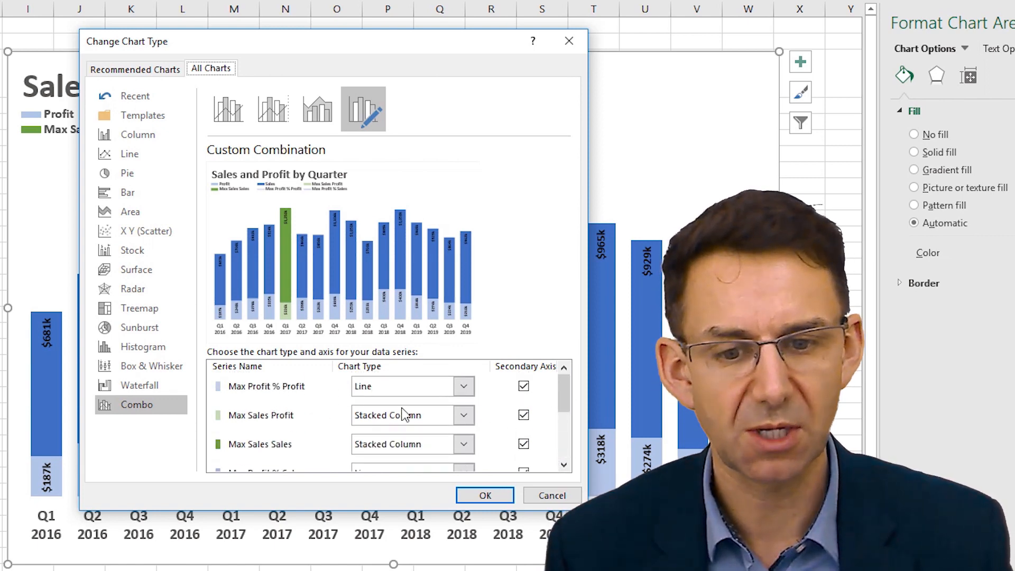
{"action": "left_click", "coordinate": [463, 388]}
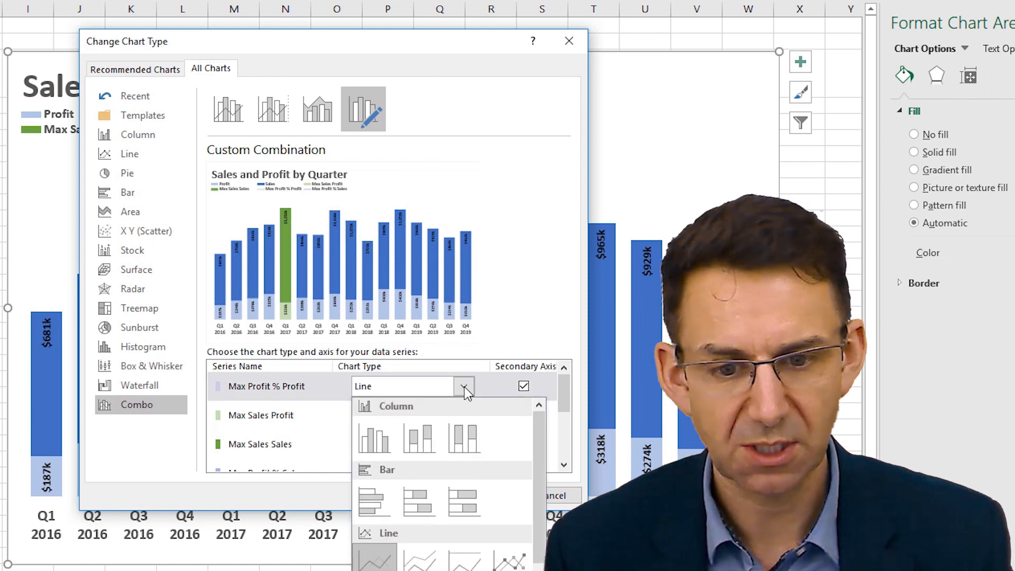
{"action": "left_click", "coordinate": [432, 439]}
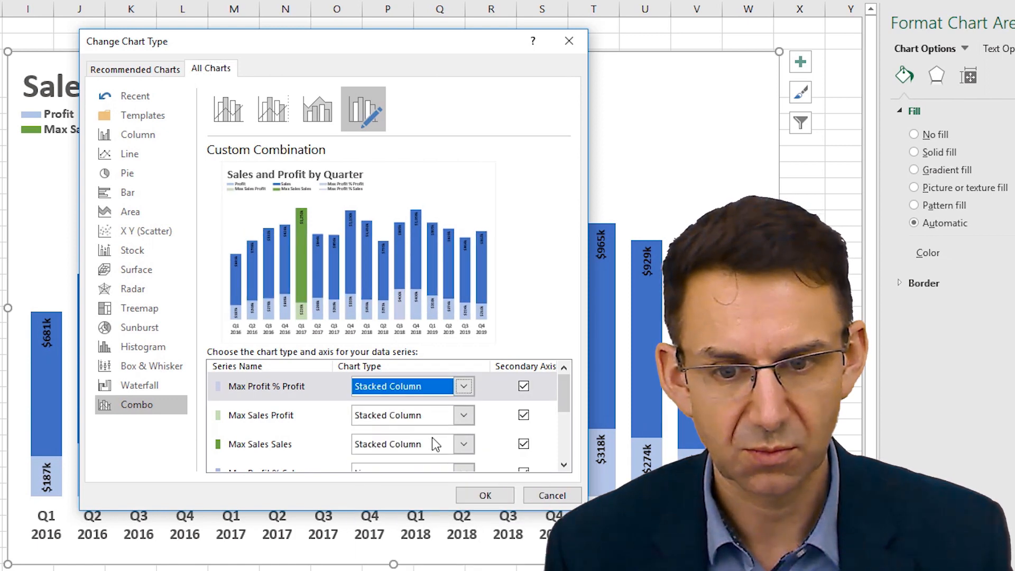
- Change the Max Profit % Sales series to Stacked Column and apply the combination chart
{"action": "left_click", "coordinate": [564, 465]}
{"action": "left_click", "coordinate": [463, 460]}
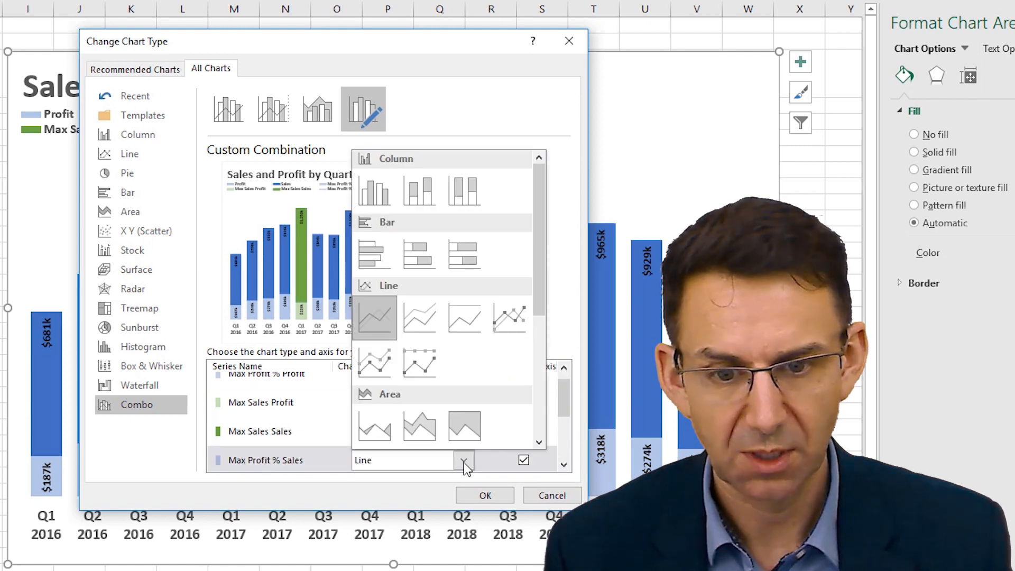
{"action": "left_click", "coordinate": [421, 198]}
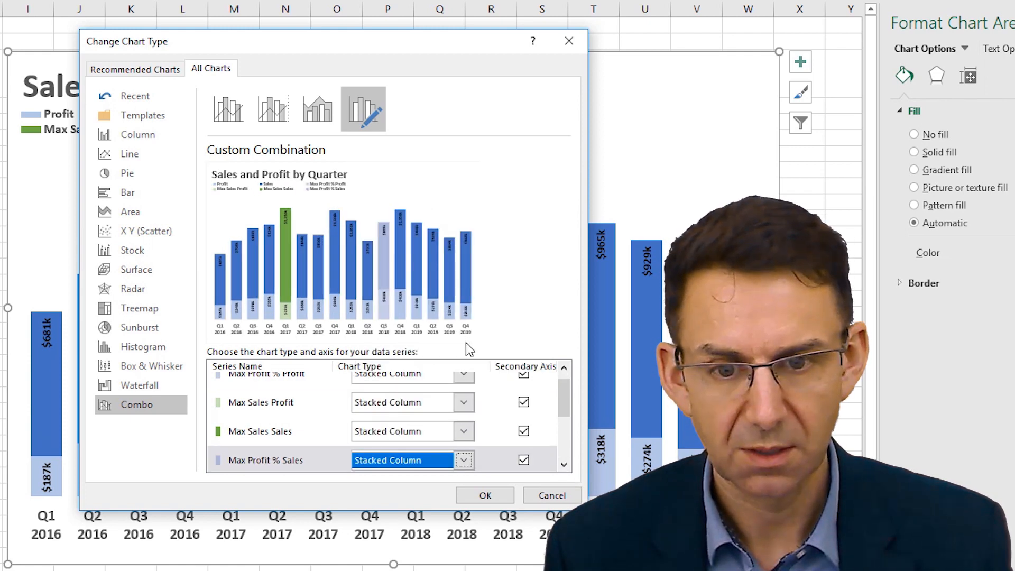
{"action": "left_click", "coordinate": [485, 495]}
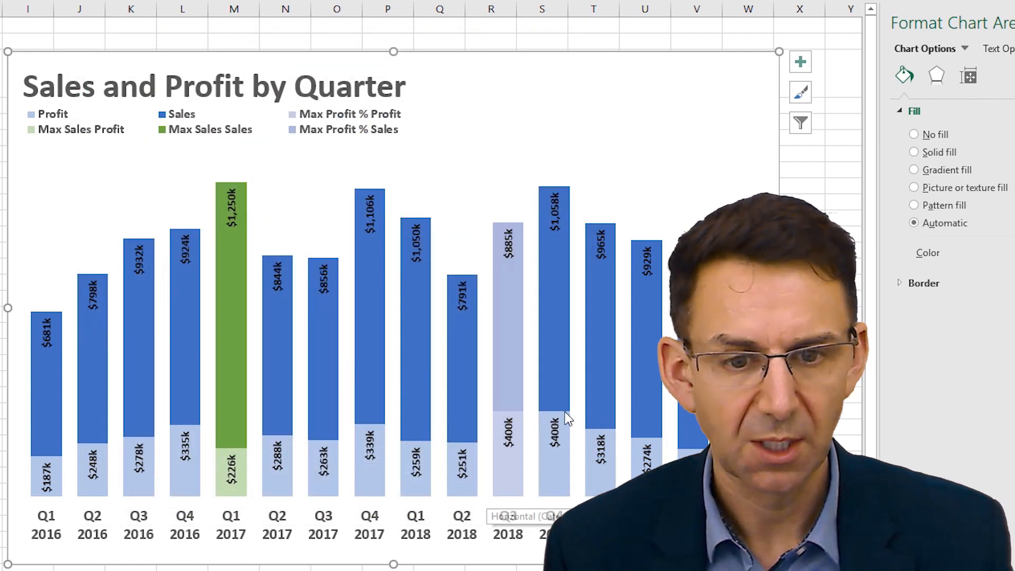
- Select the Max Profit % Profit series and give it a solid fill in a light gold theme tint
{"action": "mouse_move", "coordinate": [515, 359]}
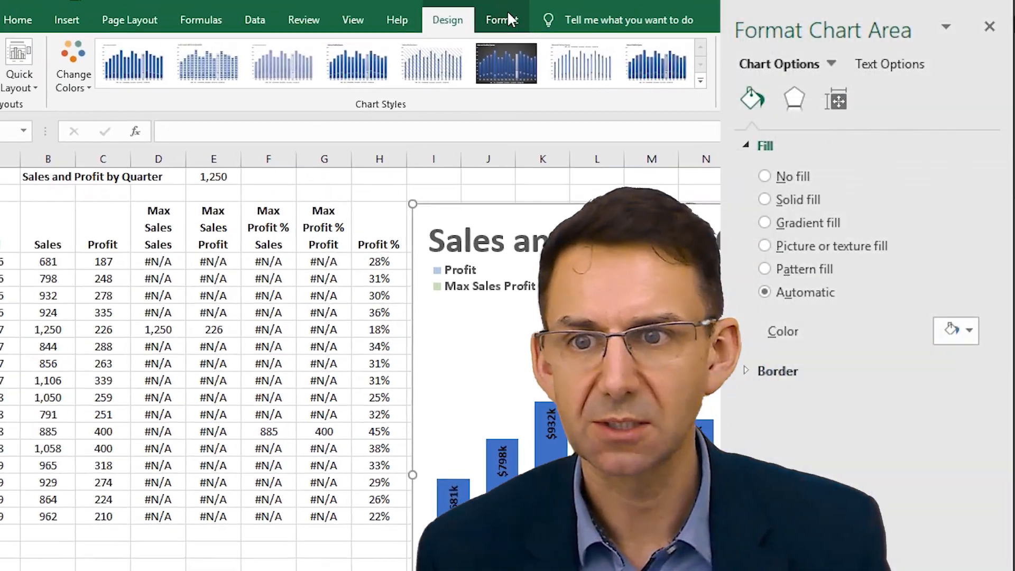
{"action": "left_click", "coordinate": [561, 42]}
{"action": "left_click", "coordinate": [123, 72]}
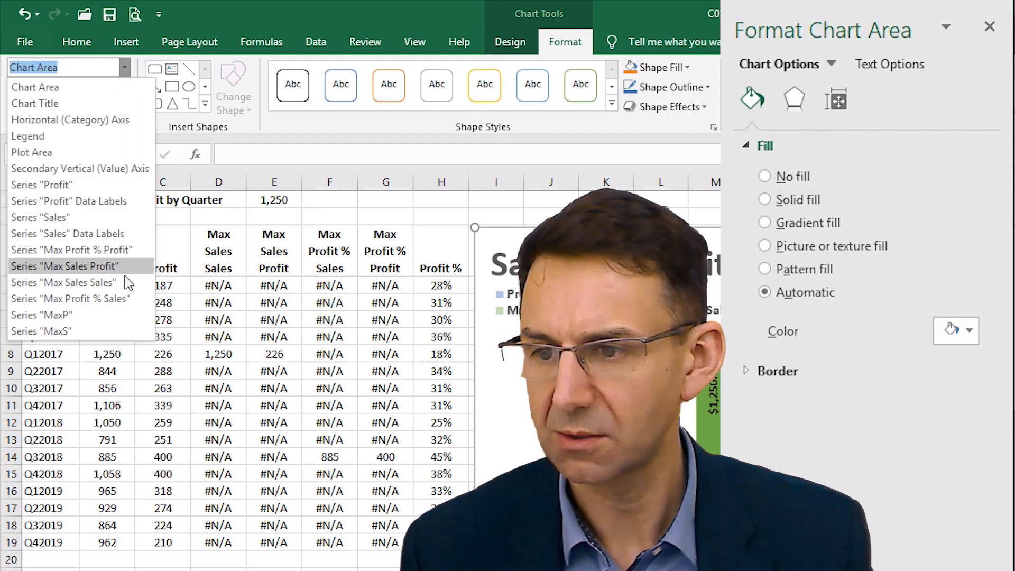
{"action": "left_click", "coordinate": [124, 253]}
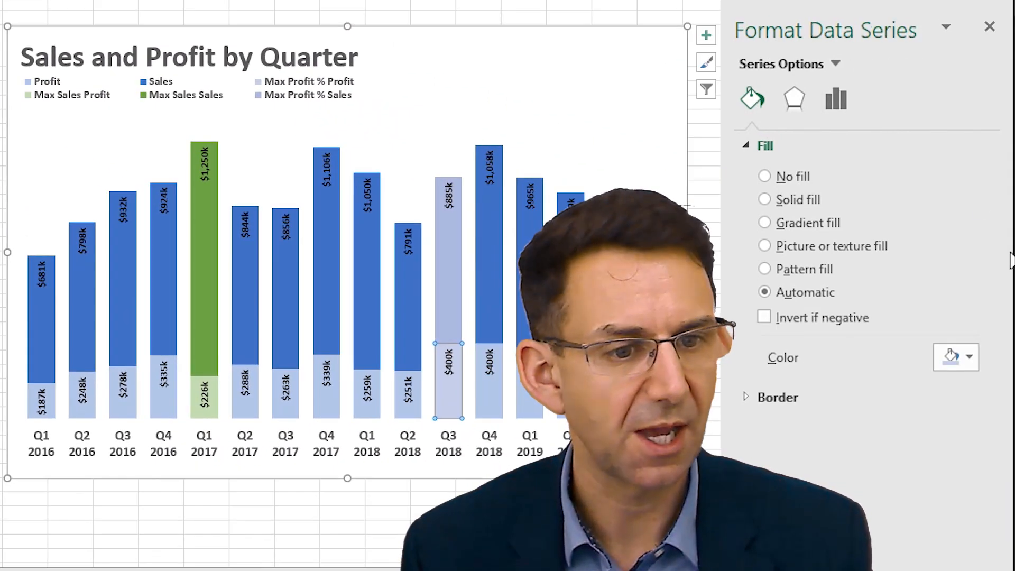
{"action": "left_click", "coordinate": [789, 200]}
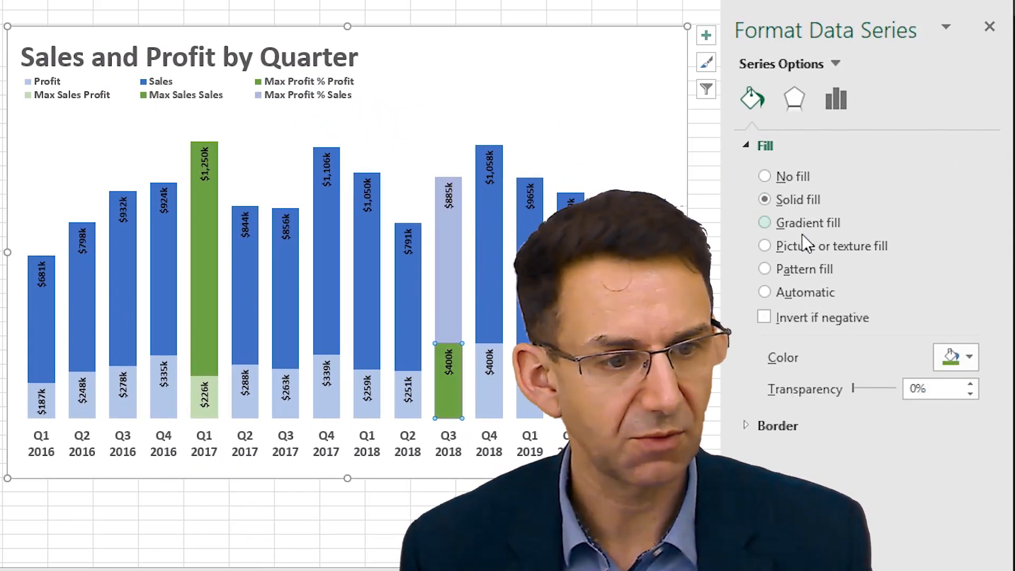
{"action": "left_click", "coordinate": [969, 357]}
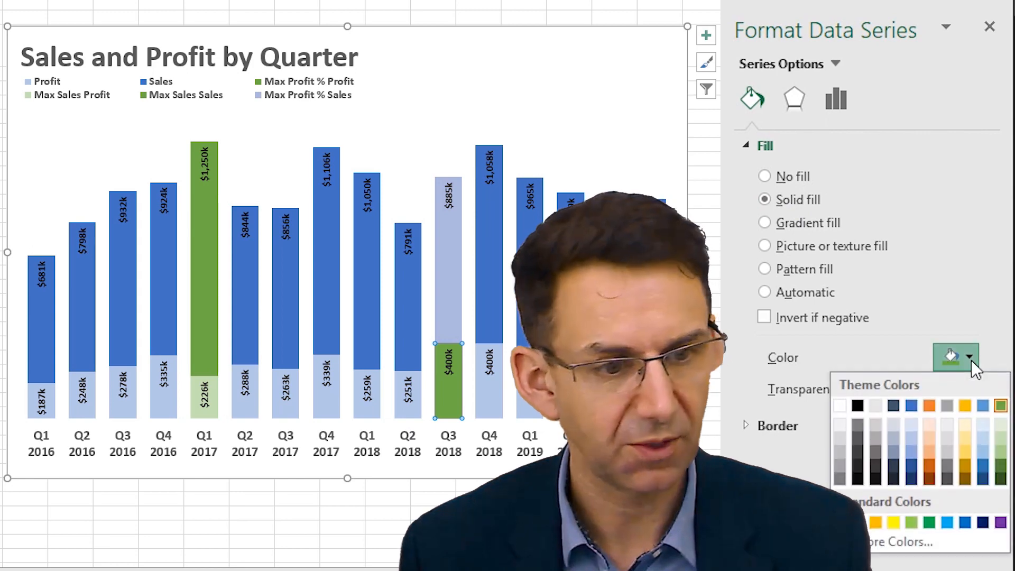
{"action": "left_click", "coordinate": [963, 440]}
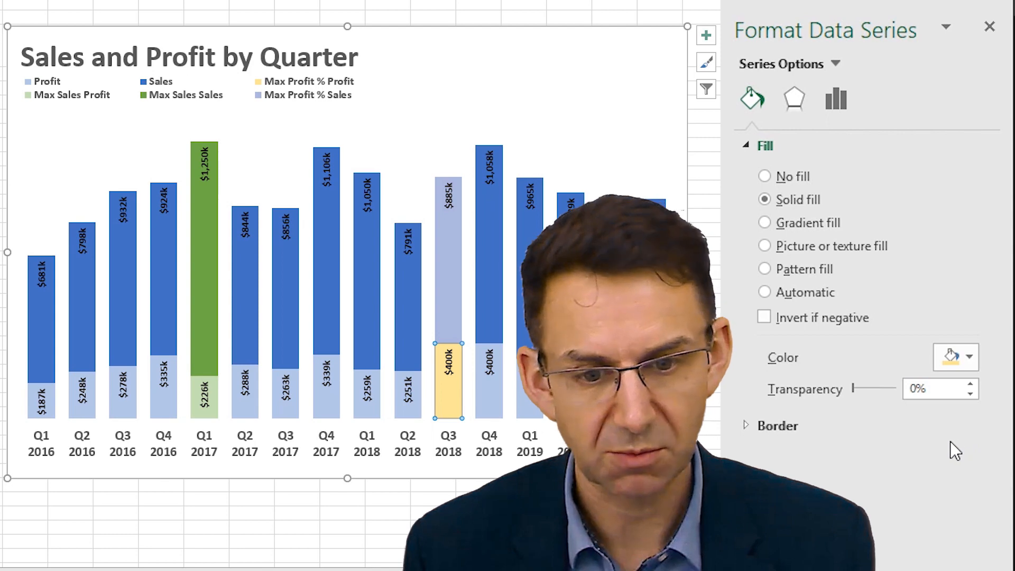
- Fill the Max Profit % Sales series, the upper part of the Q3 2018 column, with the full gold theme color
{"action": "left_click", "coordinate": [449, 270]}
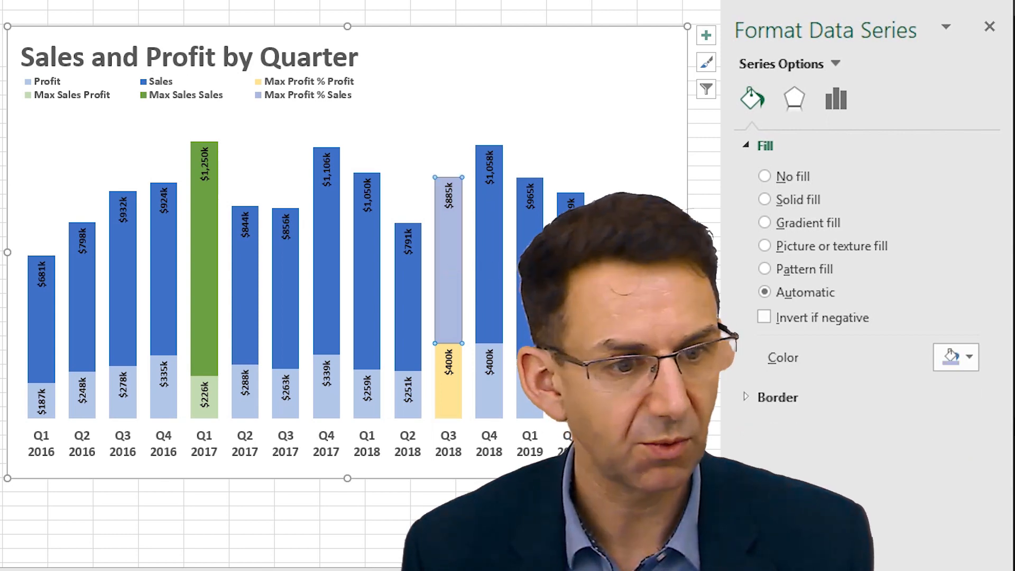
{"action": "left_click", "coordinate": [968, 357]}
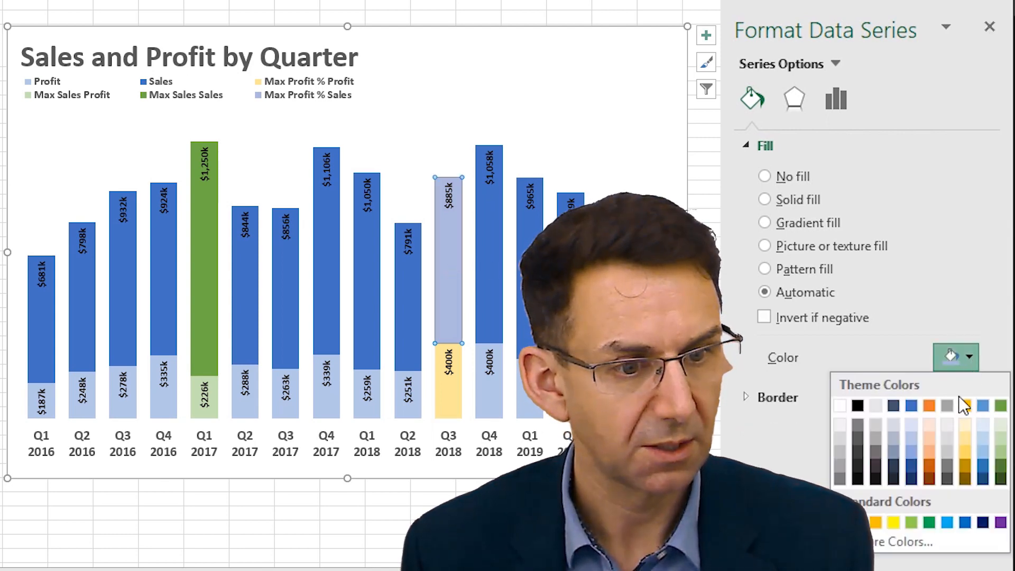
{"action": "left_click", "coordinate": [963, 405]}
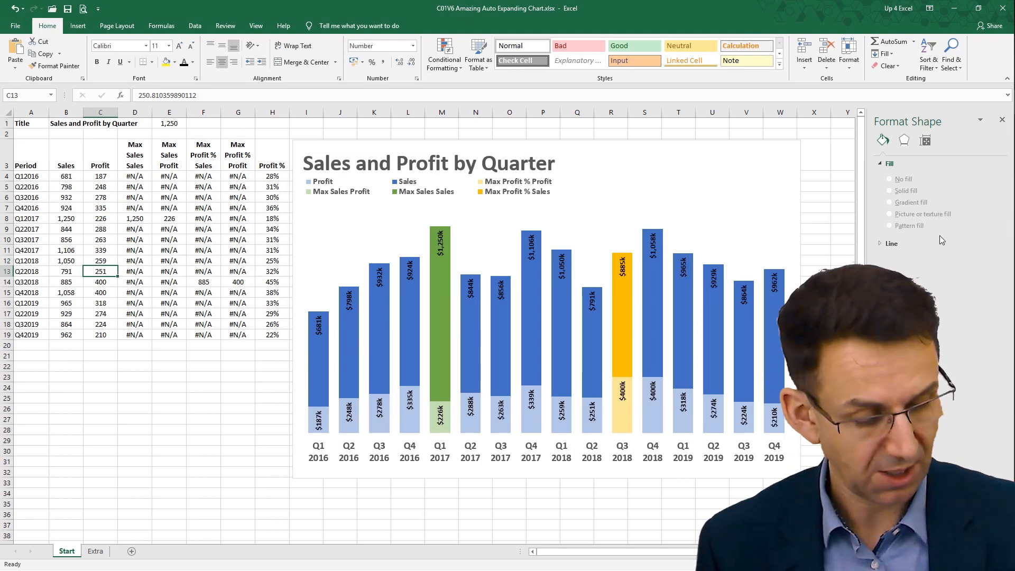
- Set the Q22018 profit in cell C13 to 500 to test the maximum profit percentage highlight
{"action": "type", "text": "500"}
{"action": "key", "text": "Return"}
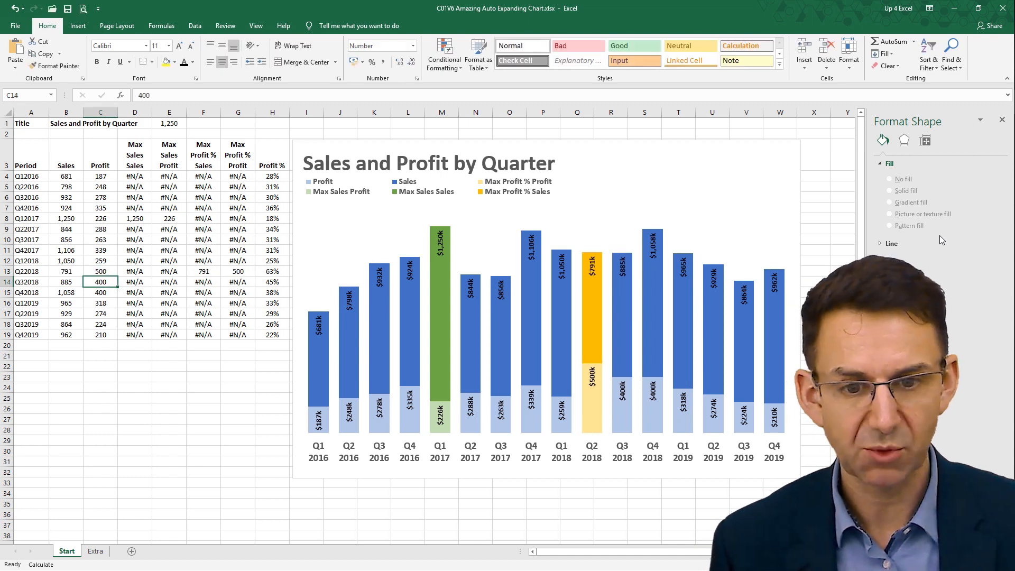
- Set the Q22018 sales in cell B13 to 1500 to test the maximum sales highlight
{"action": "key", "text": "Up"}
{"action": "key", "text": "Left"}
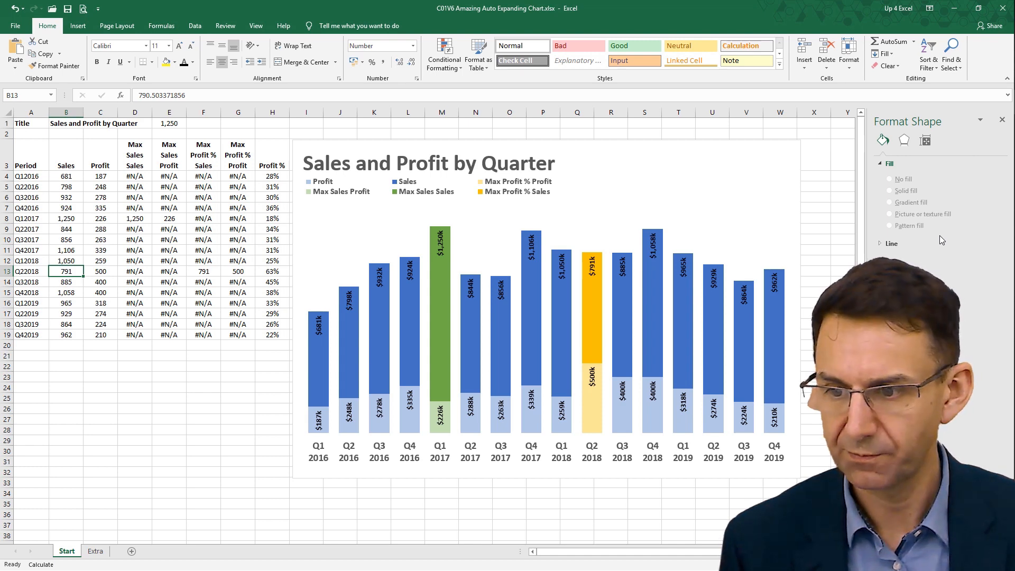
{"action": "type", "text": "1500"}
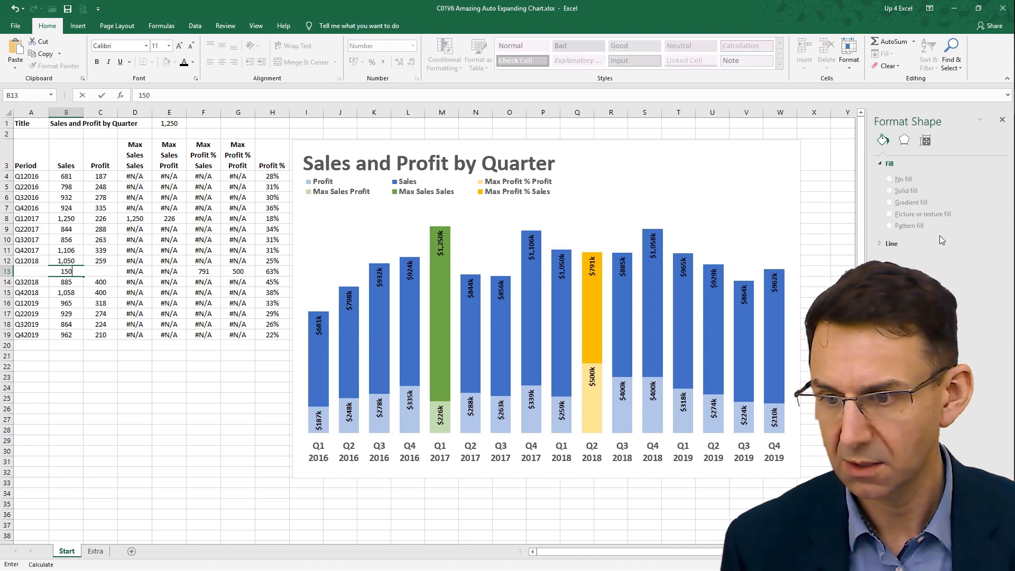
{"action": "key", "text": "Return"}
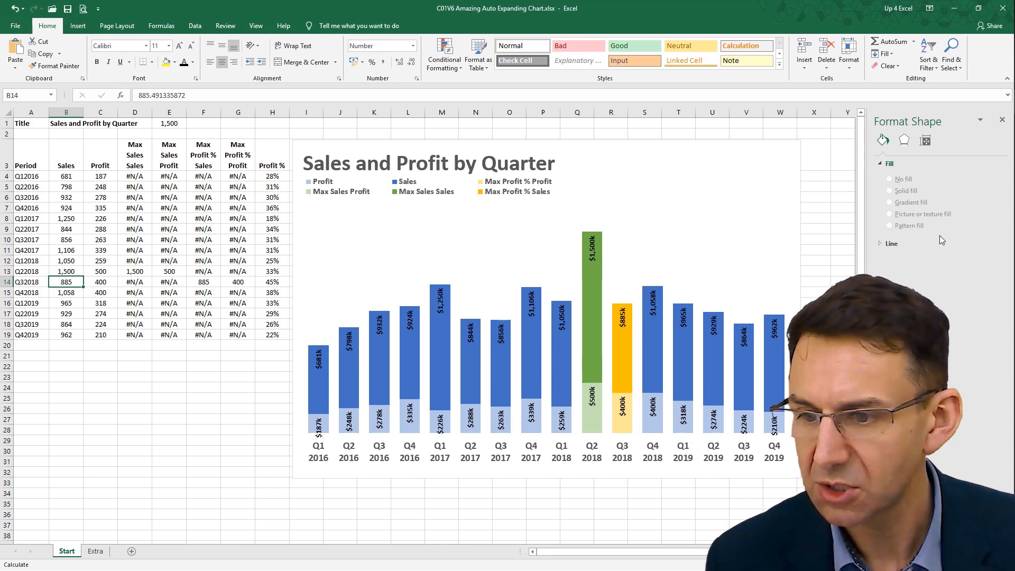
- Set the Q22018 profit in cell C13 to 800 to test both maximum highlights on the same quarter
{"action": "key", "text": "Up"}
{"action": "key", "text": "Right"}
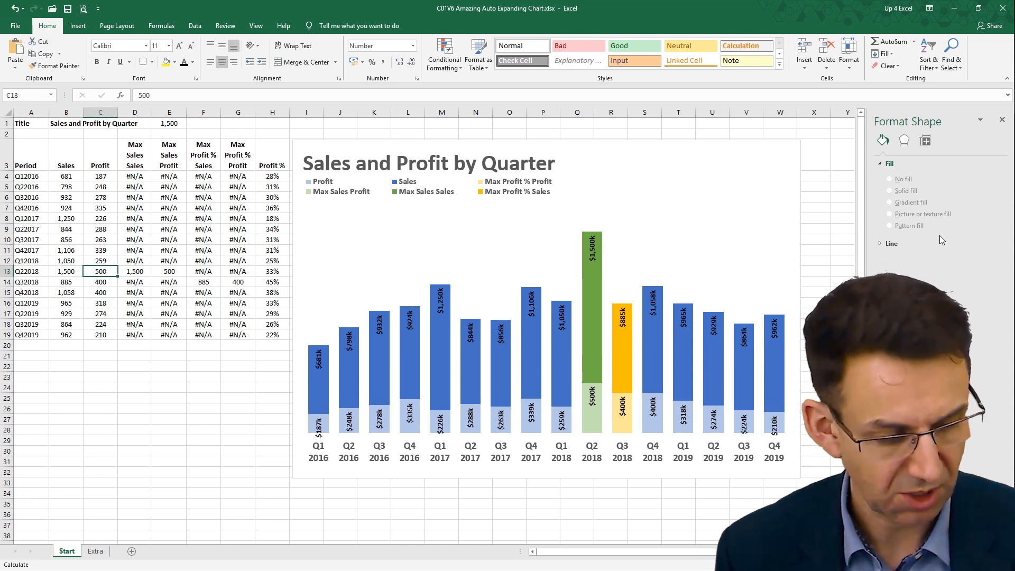
{"action": "type", "text": "8"}
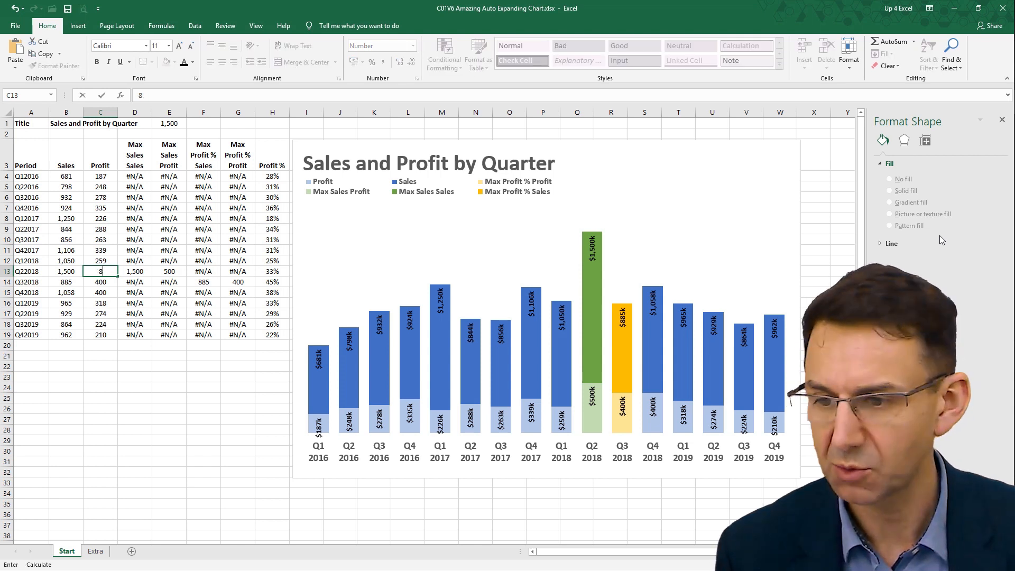
{"action": "type", "text": "00"}
{"action": "key", "text": "Return"}
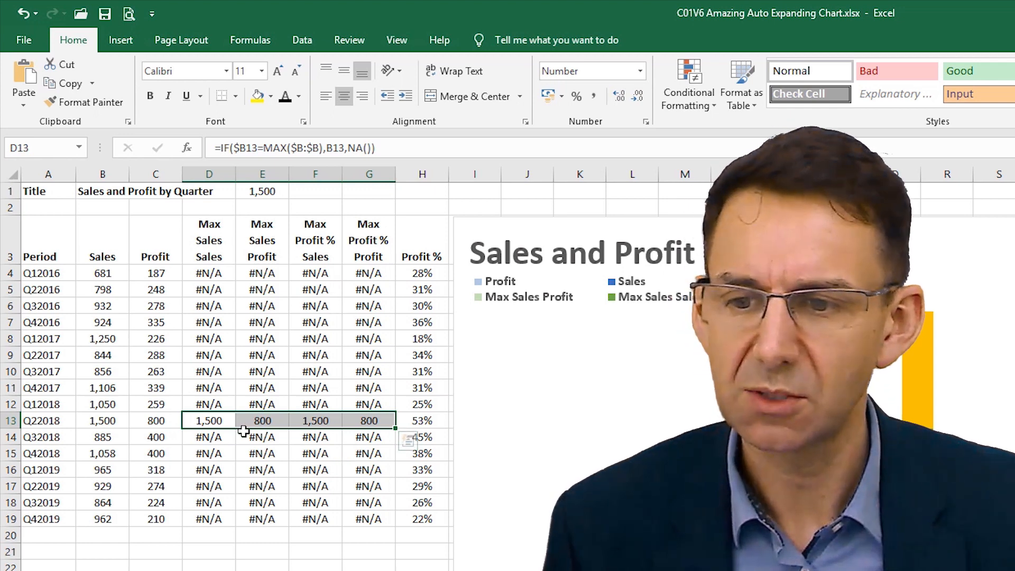
- In cell F4, wrap the existing IF formula in an outer IF that tests ISERROR($D4), keeping the original as its value if true
{"action": "left_click", "coordinate": [313, 420]}
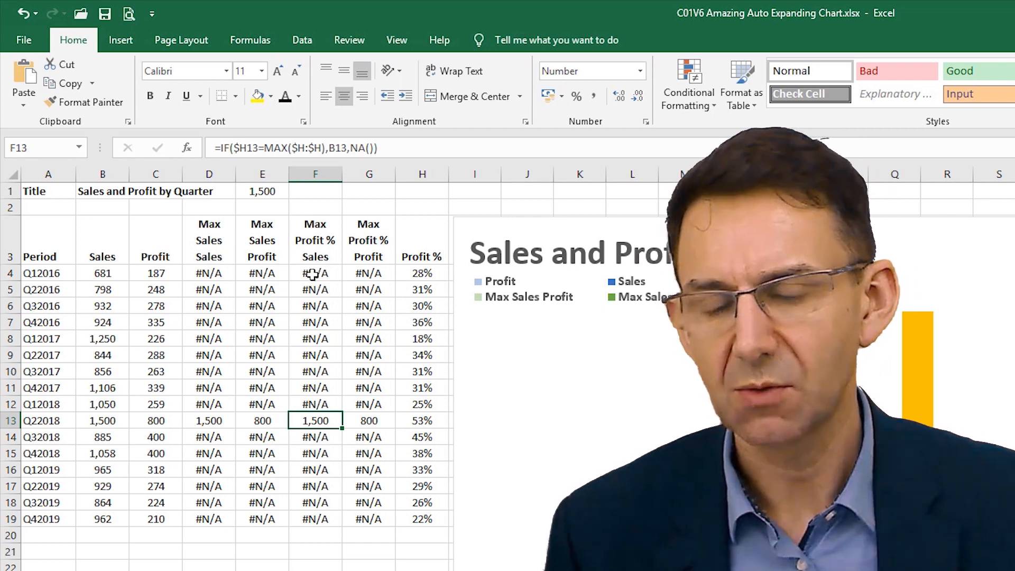
{"action": "left_click", "coordinate": [314, 274]}
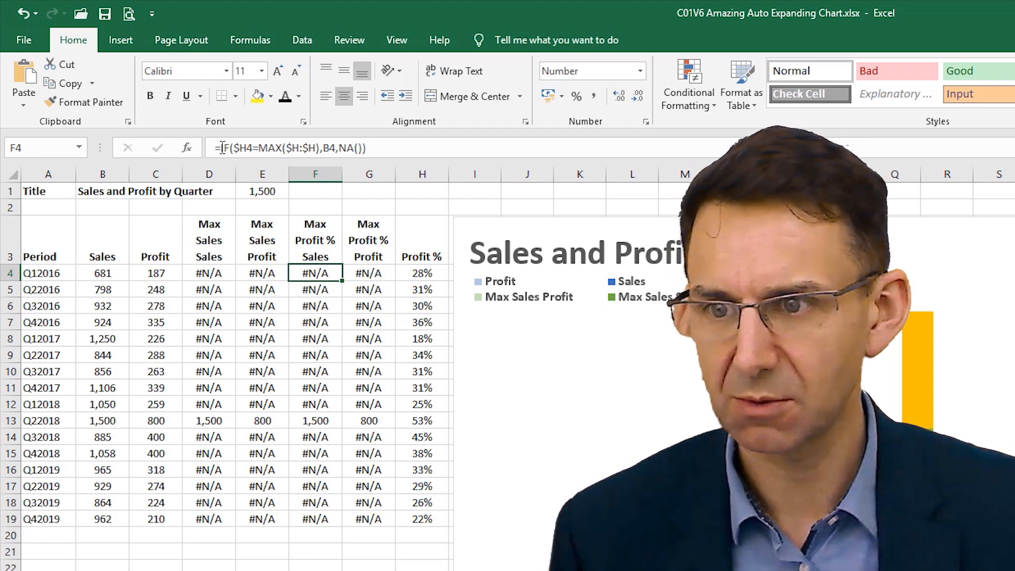
{"action": "left_click_drag", "start_coordinate": [219, 142], "coordinate": [432, 149]}
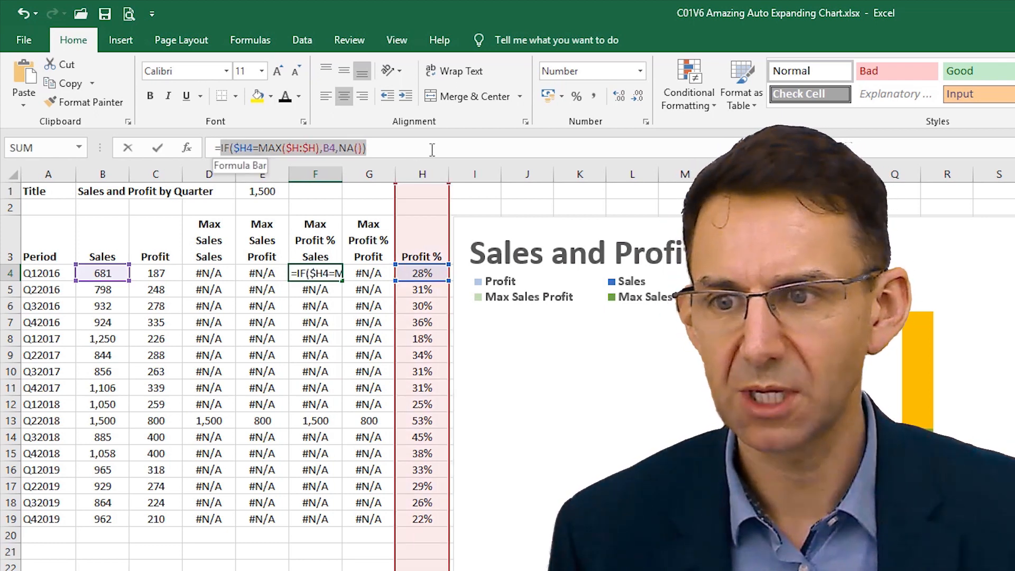
{"action": "left_click", "coordinate": [223, 149]}
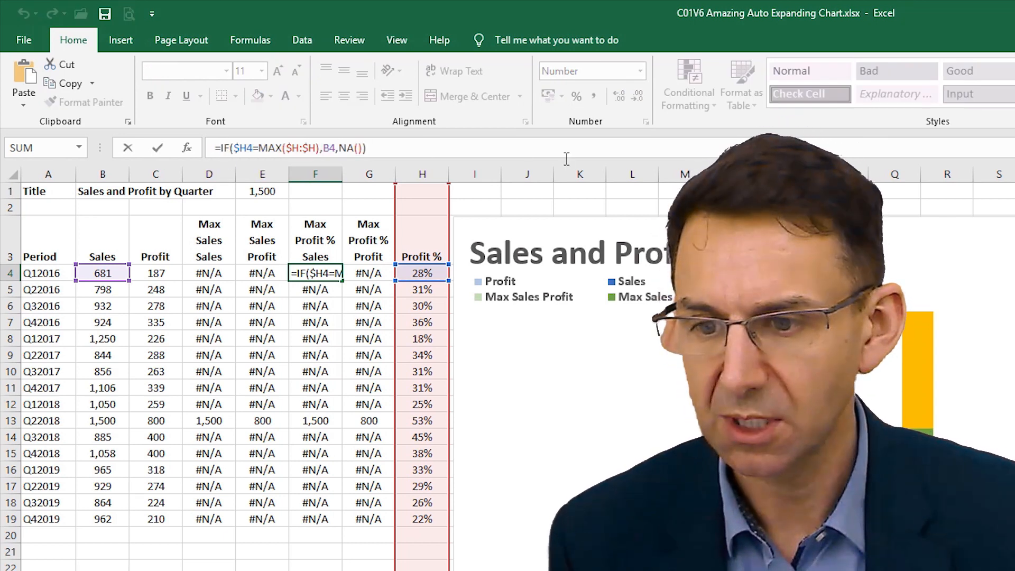
{"action": "type", "text": "if"}
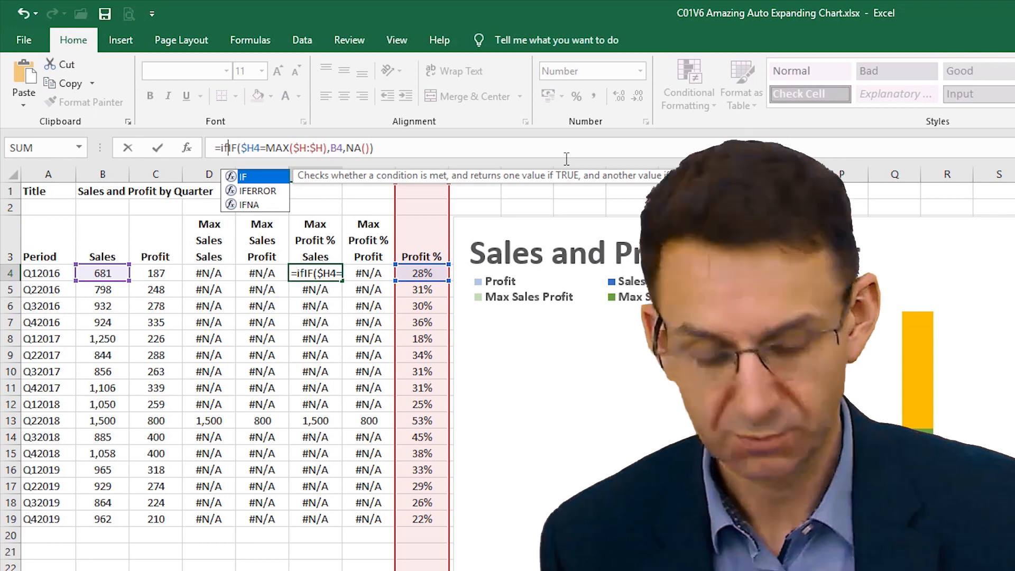
{"action": "type", "text": "("}
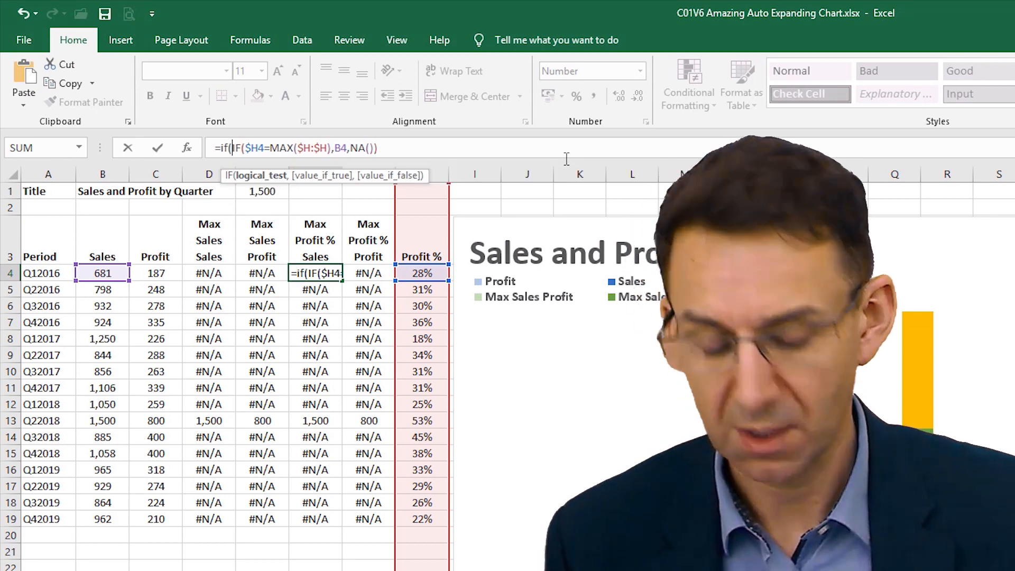
{"action": "type", "text": "iserror"}
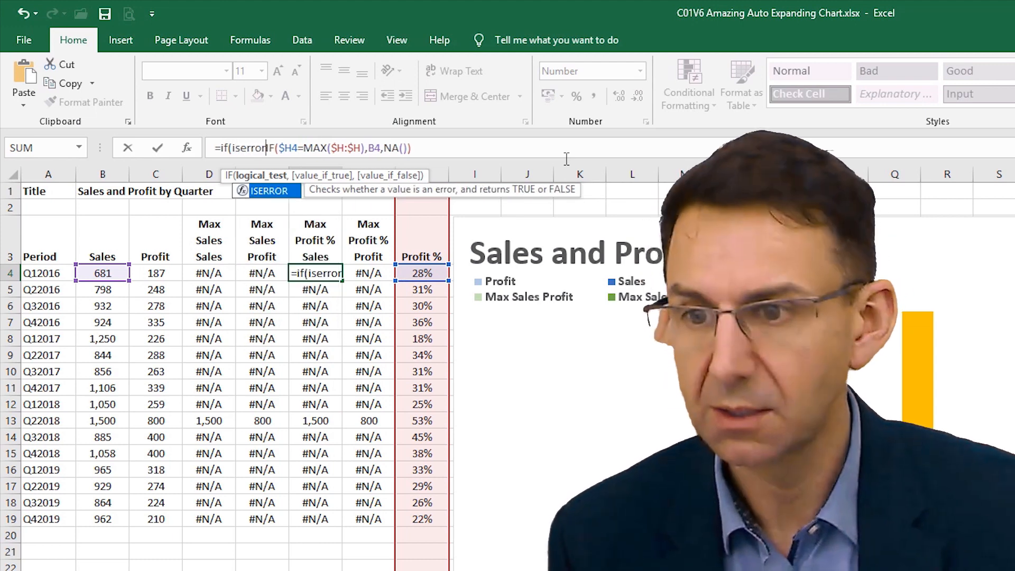
{"action": "type", "text": "("}
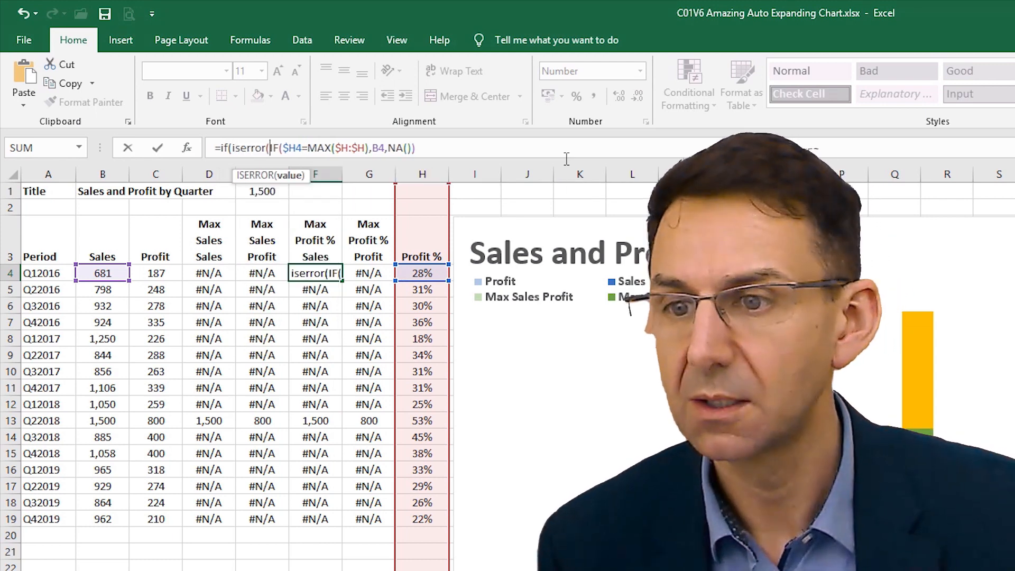
{"action": "left_click", "coordinate": [201, 274]}
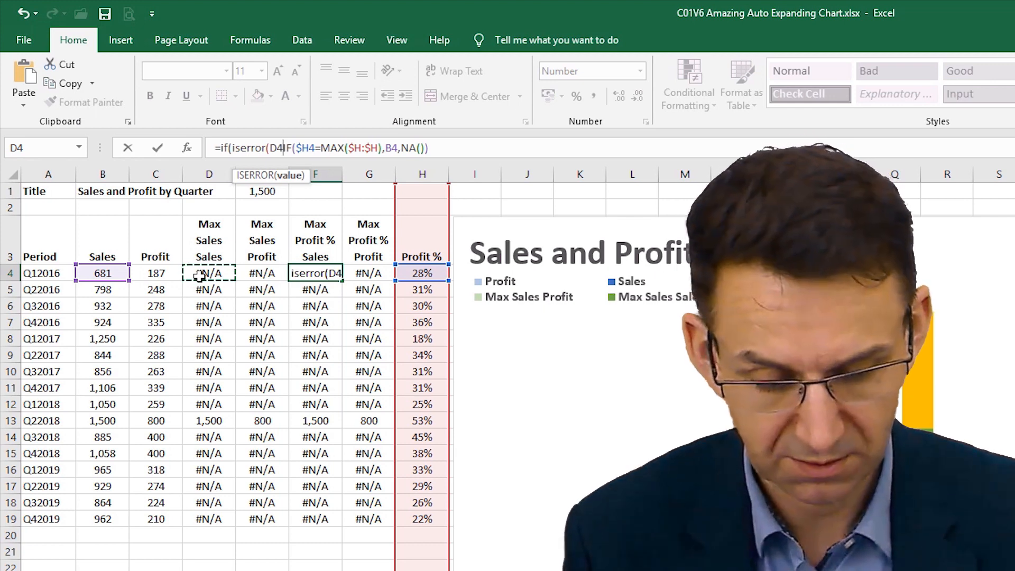
{"action": "key", "text": "F4"}
{"action": "key", "text": "F4"}
{"action": "key", "text": "F4"}
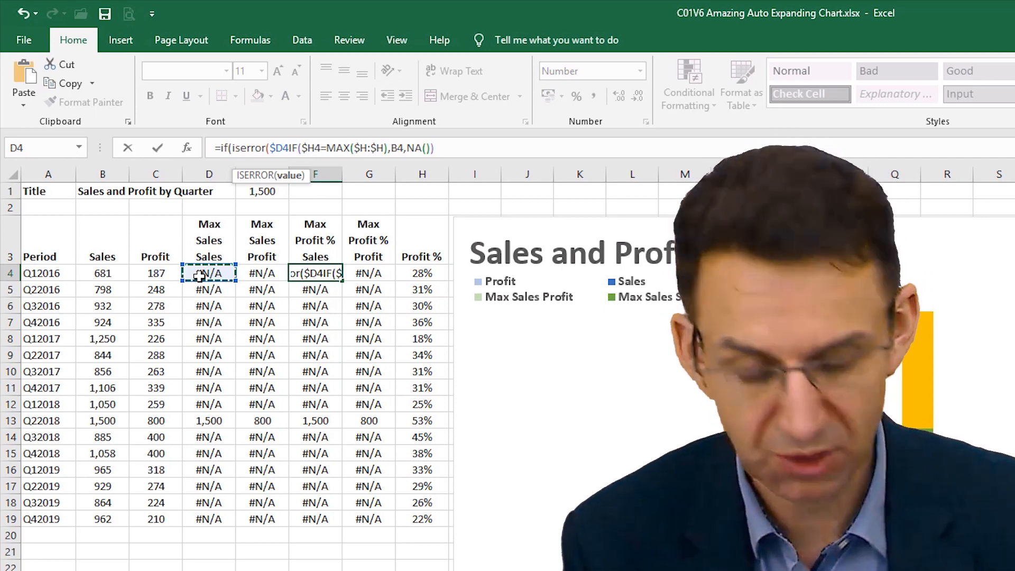
{"action": "type", "text": ")"}
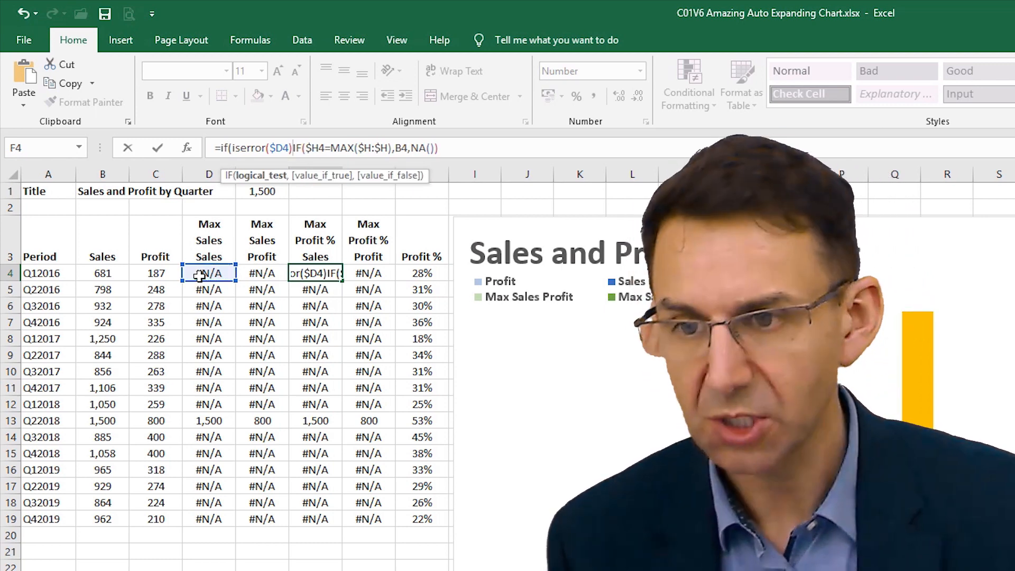
{"action": "type", "text": ","}
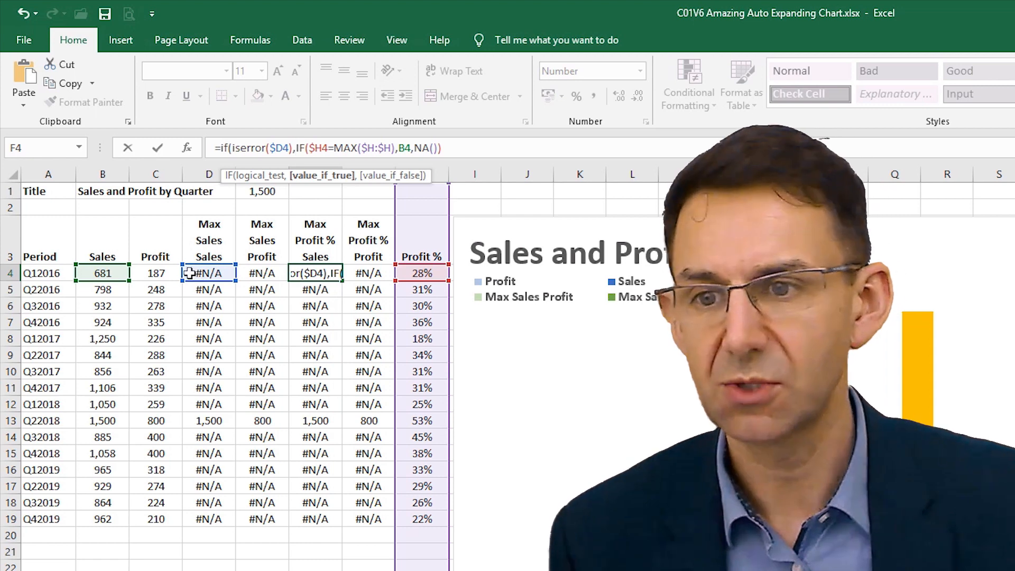
- Finish the outer IF in F4 with NA() as its value if false and enter the formula
{"action": "left_click", "coordinate": [457, 150]}
{"action": "type", "text": ",na()"}
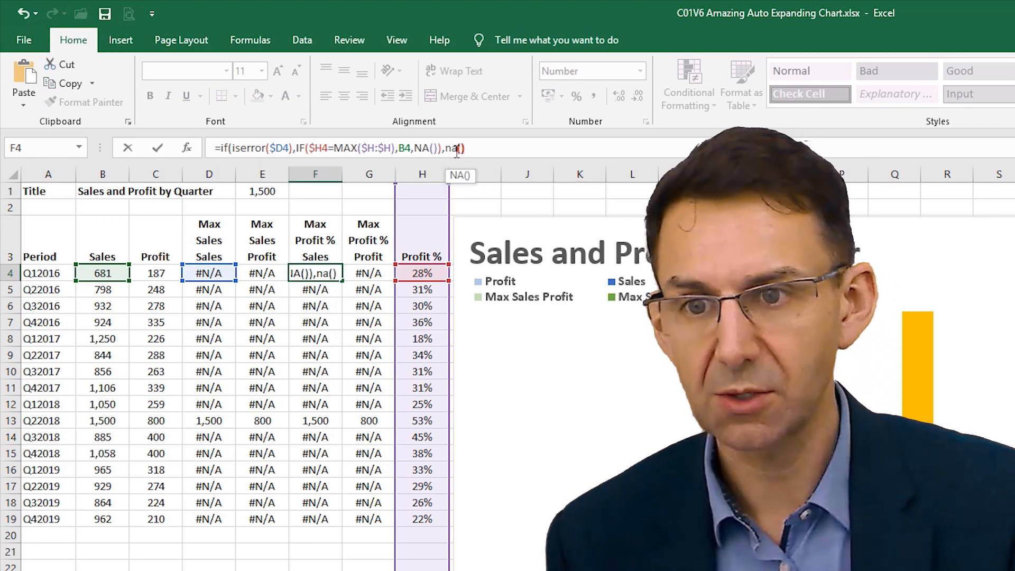
{"action": "type", "text": ")"}
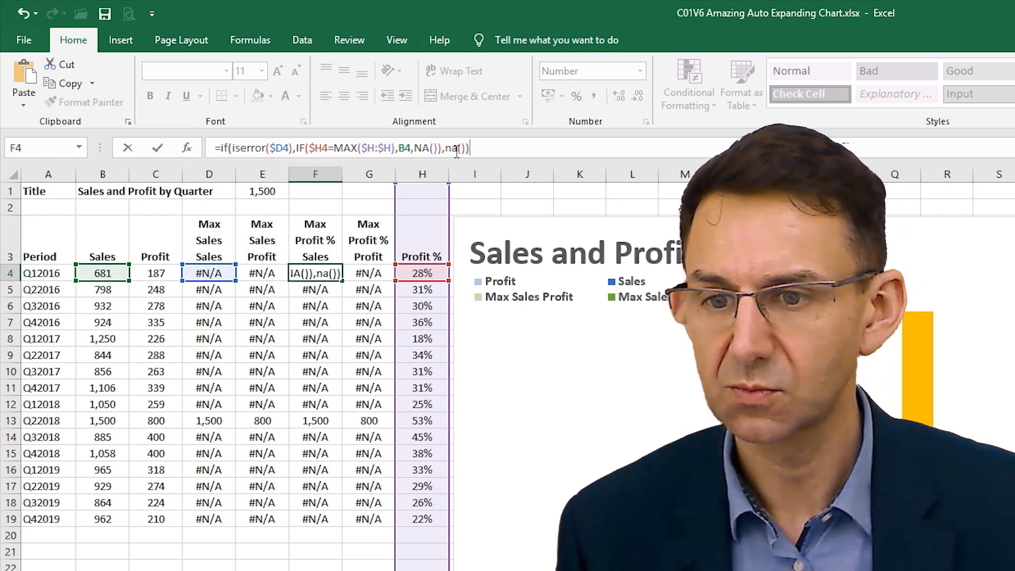
{"action": "key", "text": "Return"}
{"action": "key", "text": "Up"}
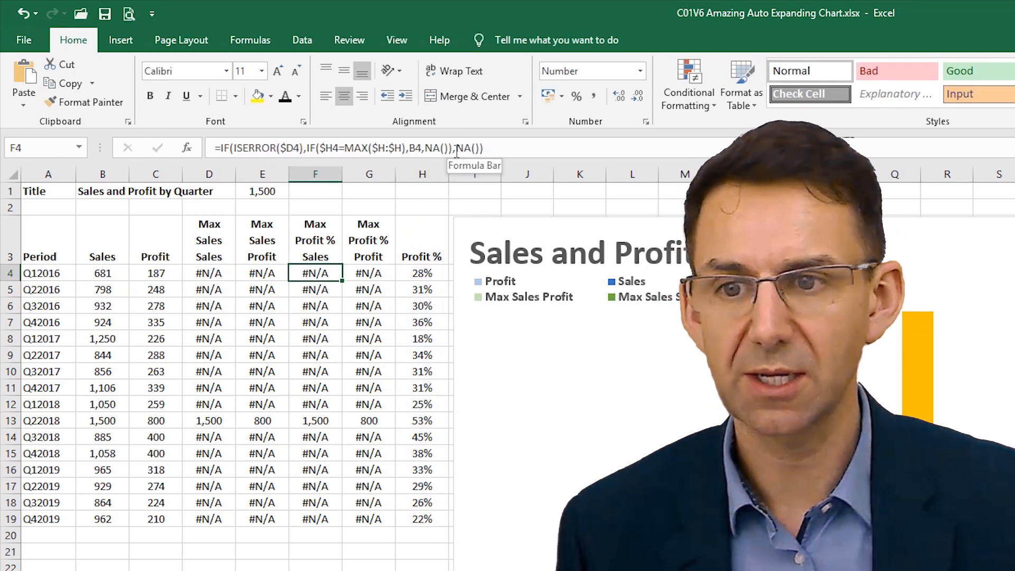
- Copy the F4 formula across both Max Profit % columns, filling F4:G19
{"action": "key", "text": "ctrl+c"}
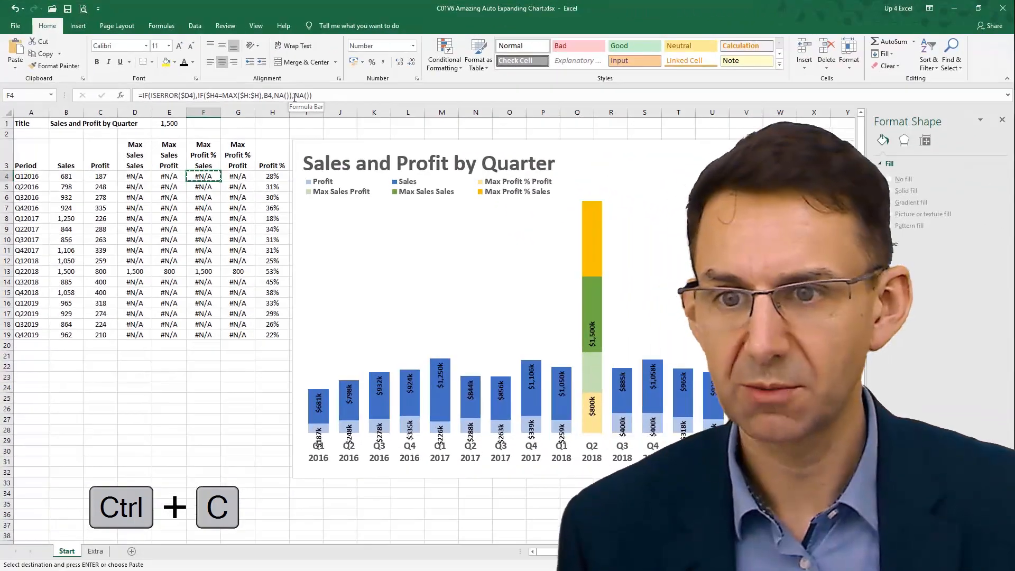
{"action": "key", "text": "shift+Right"}
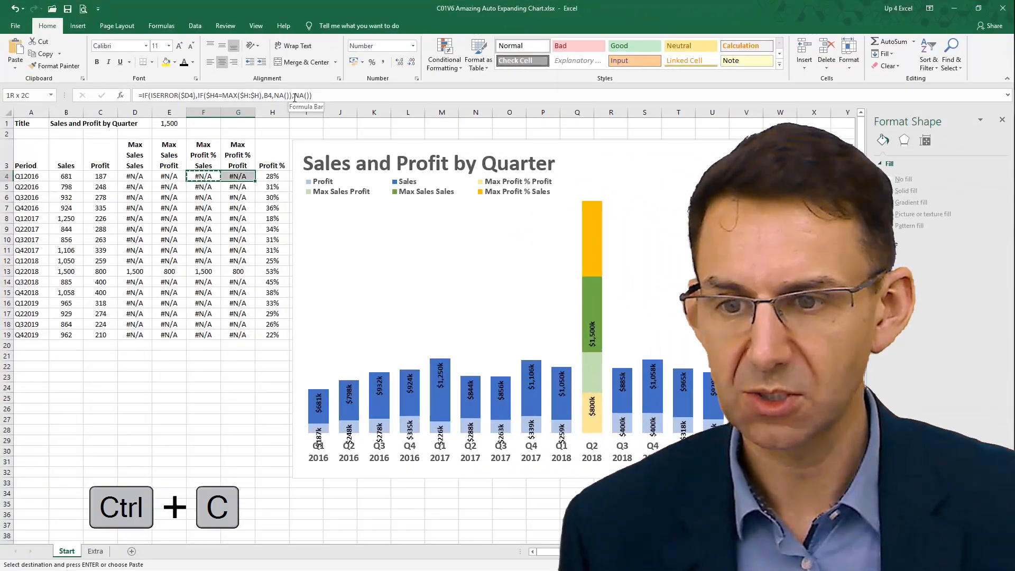
{"action": "key", "text": "ctrl+shift+Down"}
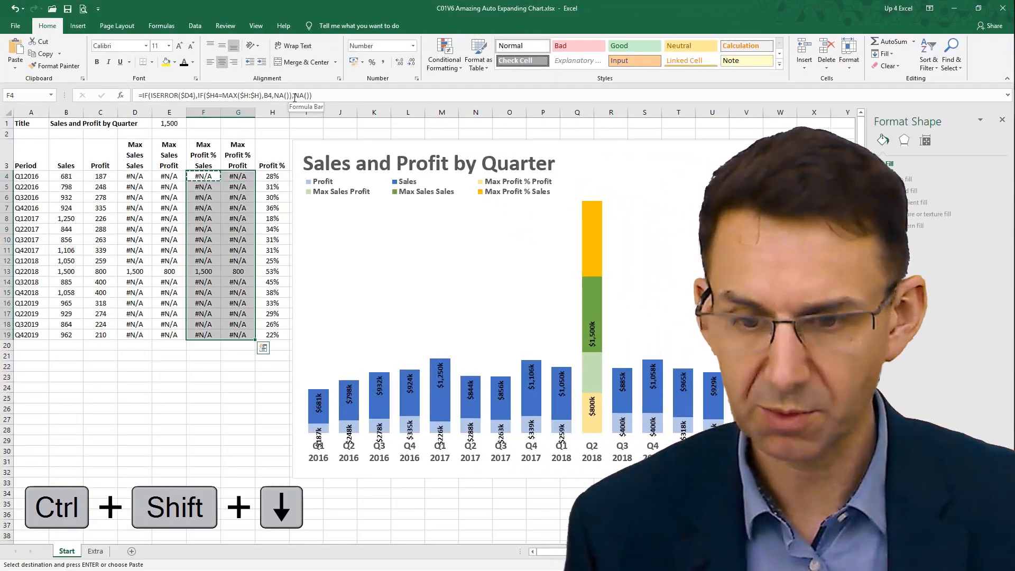
{"action": "key", "text": "ctrl+v"}
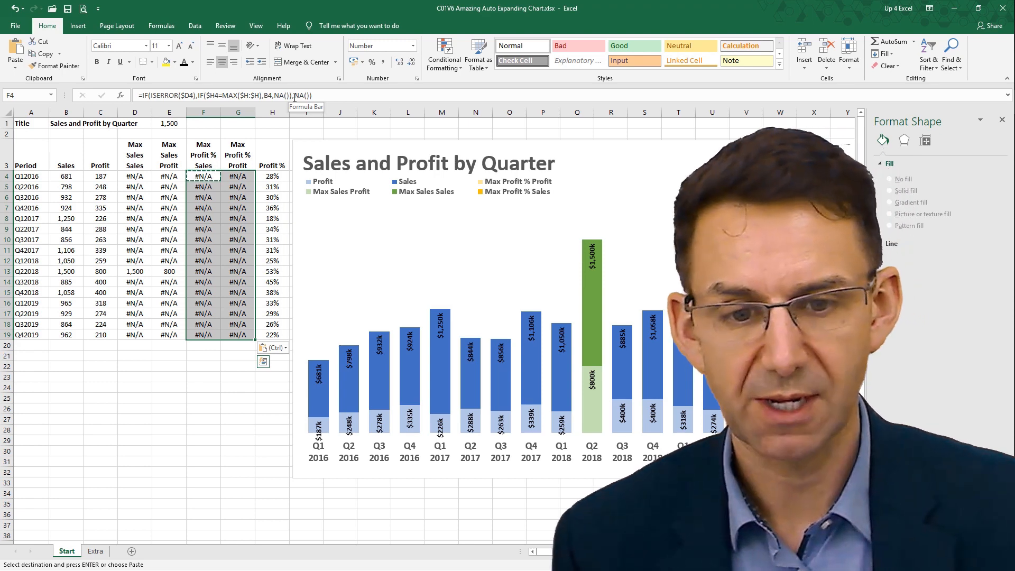
- Set the Q22018 profit in cell C13 to 200 to test the revised highlight formulas
{"action": "left_click", "coordinate": [89, 273]}
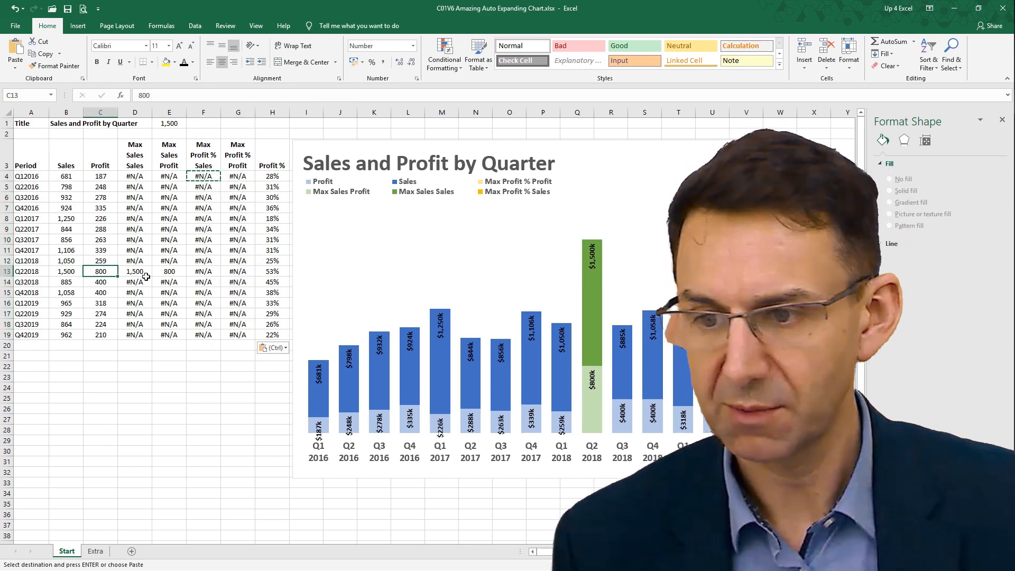
{"action": "type", "text": "200"}
{"action": "key", "text": "Return"}
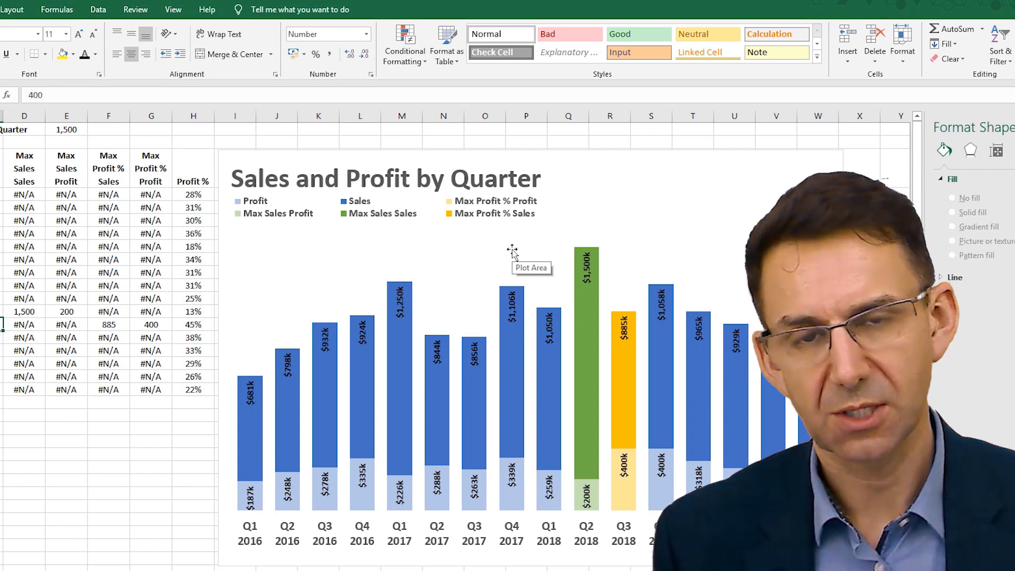
- In the chart's data source, rename the Max Sales Sales series to "Max Sales"
{"action": "left_click", "coordinate": [486, 206]}
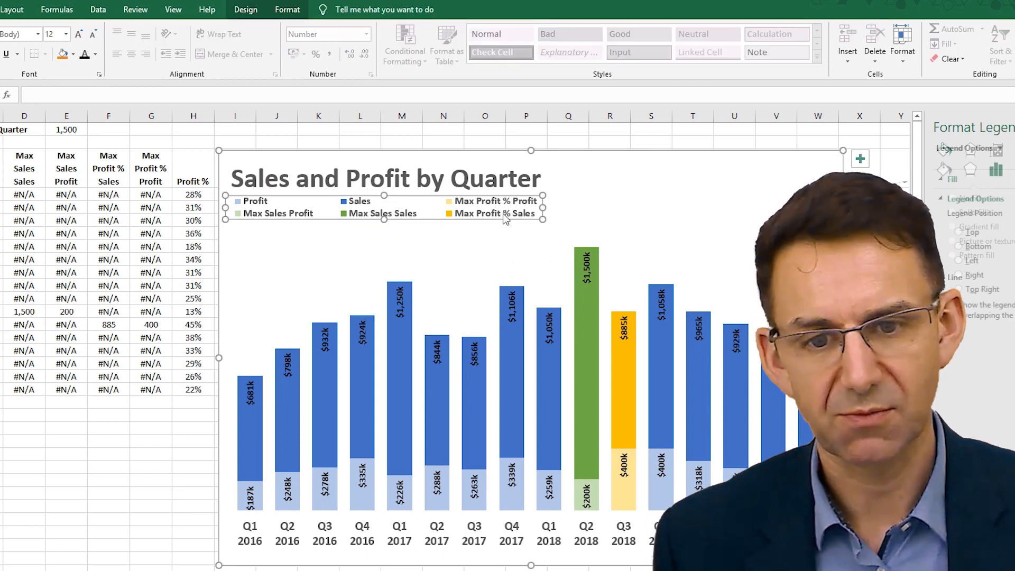
{"action": "left_click", "coordinate": [600, 226]}
{"action": "left_click", "coordinate": [612, 177]}
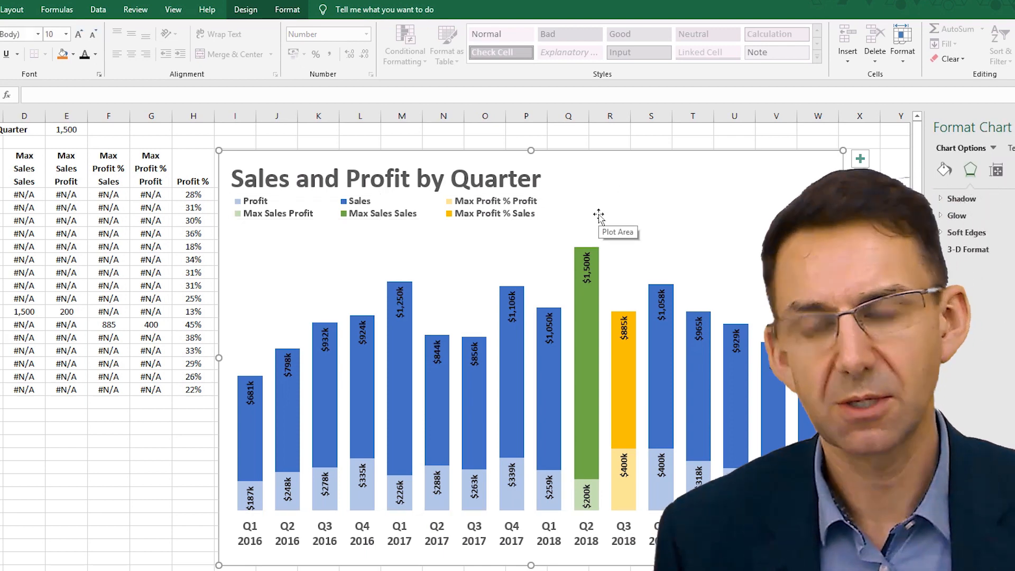
{"action": "left_click", "coordinate": [286, 10]}
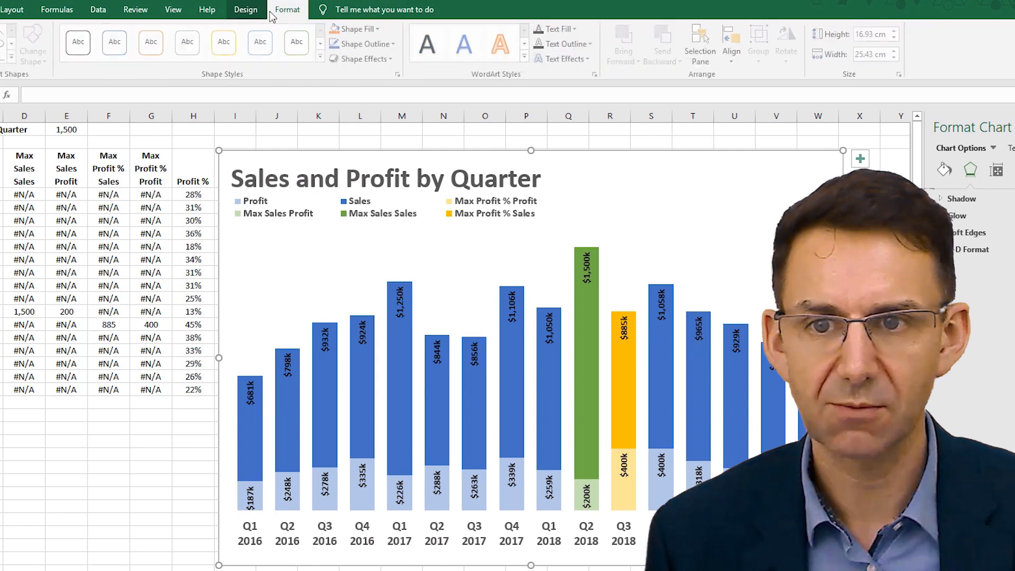
{"action": "left_click", "coordinate": [246, 10]}
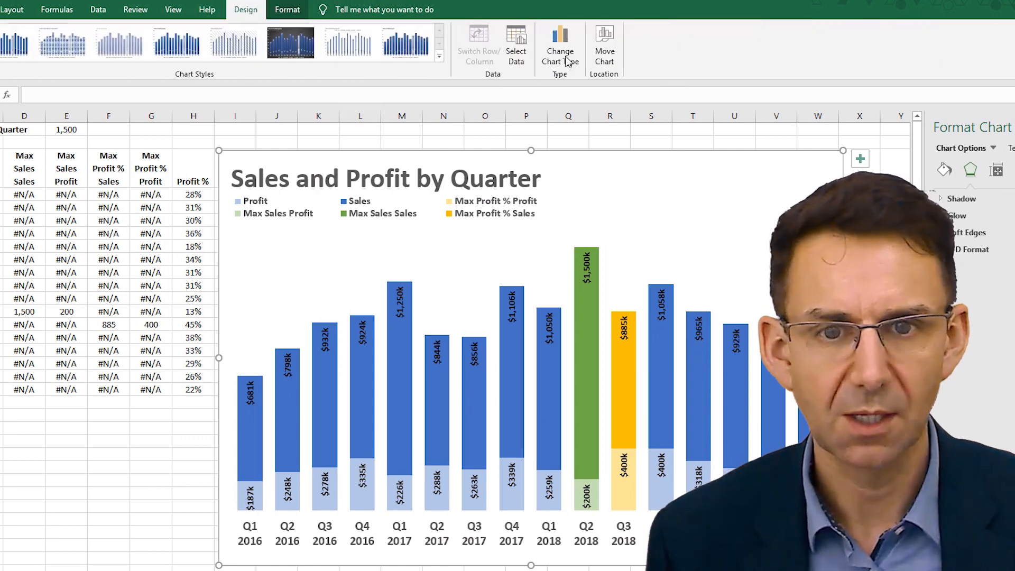
{"action": "left_click", "coordinate": [521, 48]}
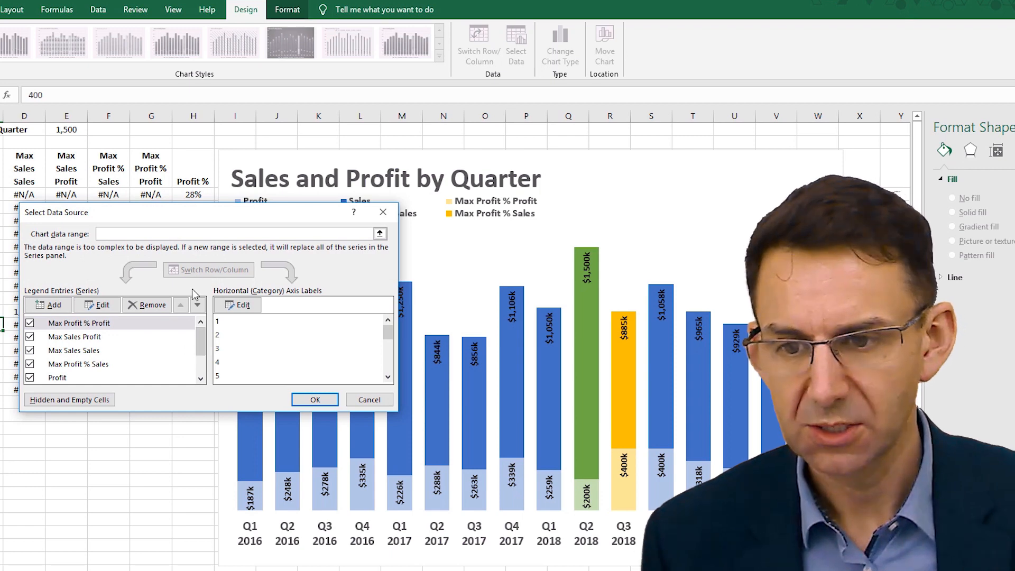
{"action": "mouse_move", "coordinate": [200, 340]}
{"action": "left_mouse_down"}
{"action": "mouse_move", "coordinate": [197, 378]}
{"action": "mouse_move", "coordinate": [197, 332]}
{"action": "left_mouse_up"}
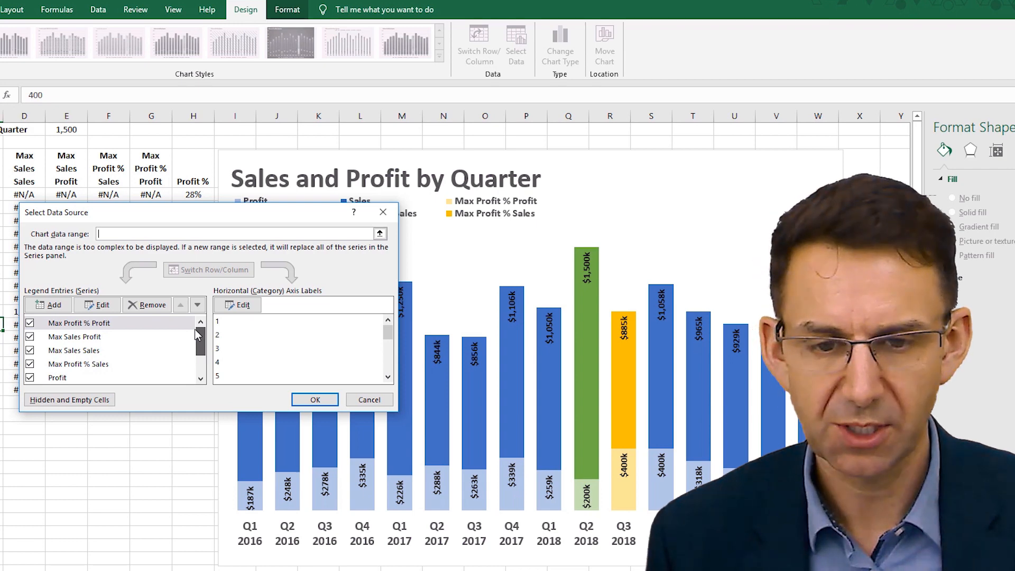
{"action": "left_click_drag", "start_coordinate": [235, 213], "coordinate": [447, 262]}
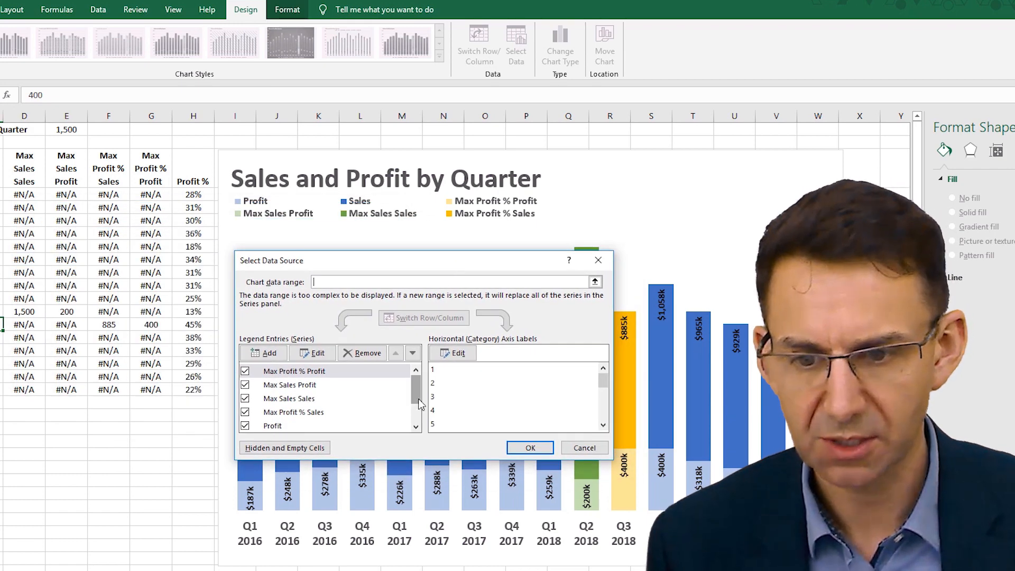
{"action": "left_click", "coordinate": [310, 401]}
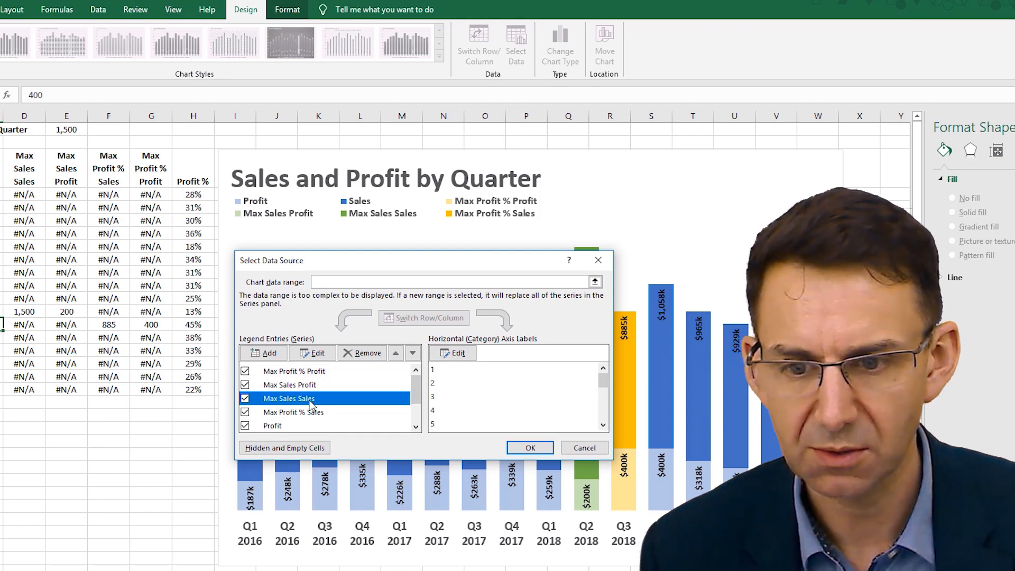
{"action": "left_click", "coordinate": [317, 354]}
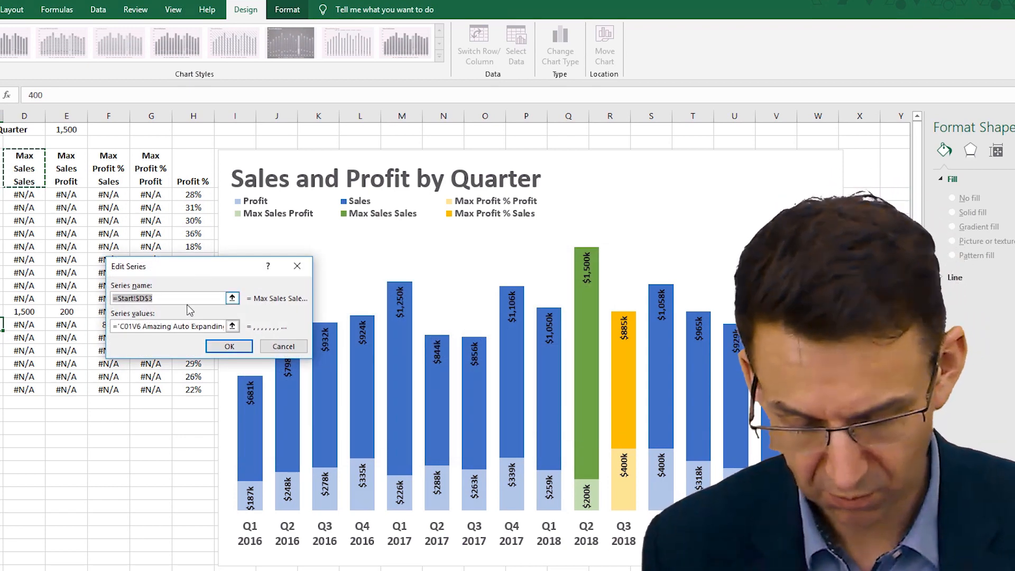
{"action": "type", "text": "Max Sales"}
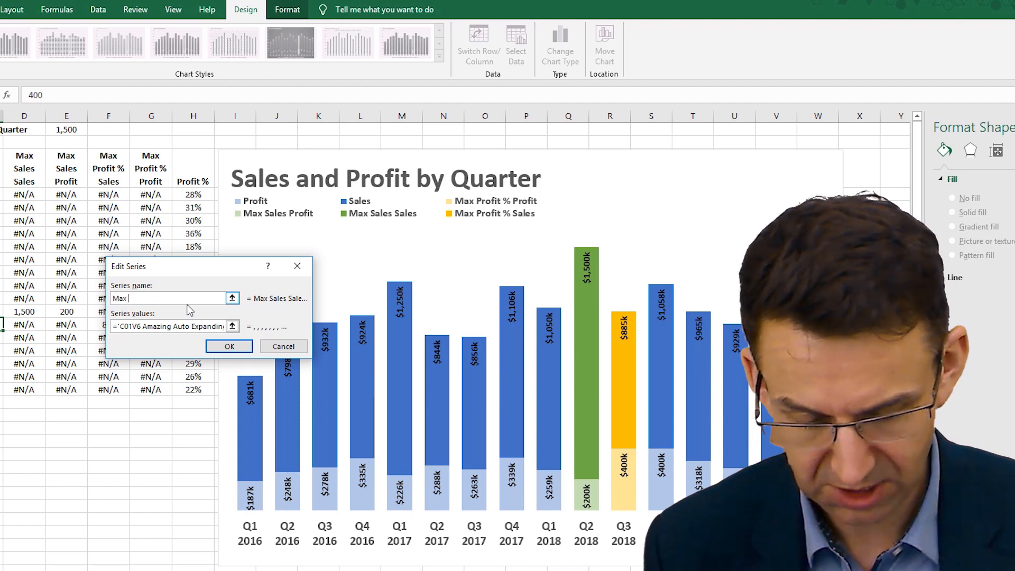
{"action": "left_click", "coordinate": [238, 348]}
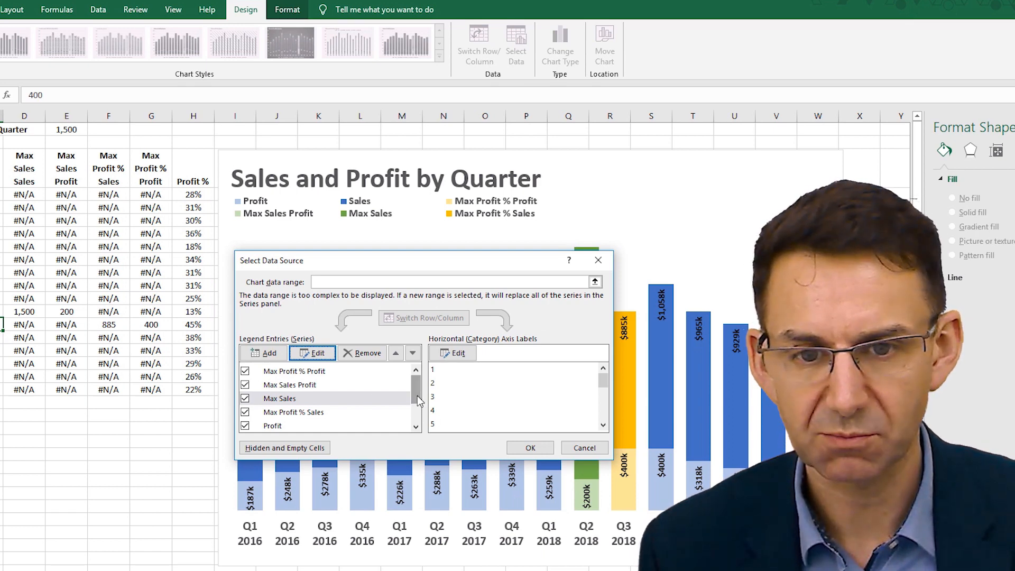
- Rename the Max Profit % Sales series to "Max Profit %" and apply the data source changes
{"action": "left_click", "coordinate": [299, 412]}
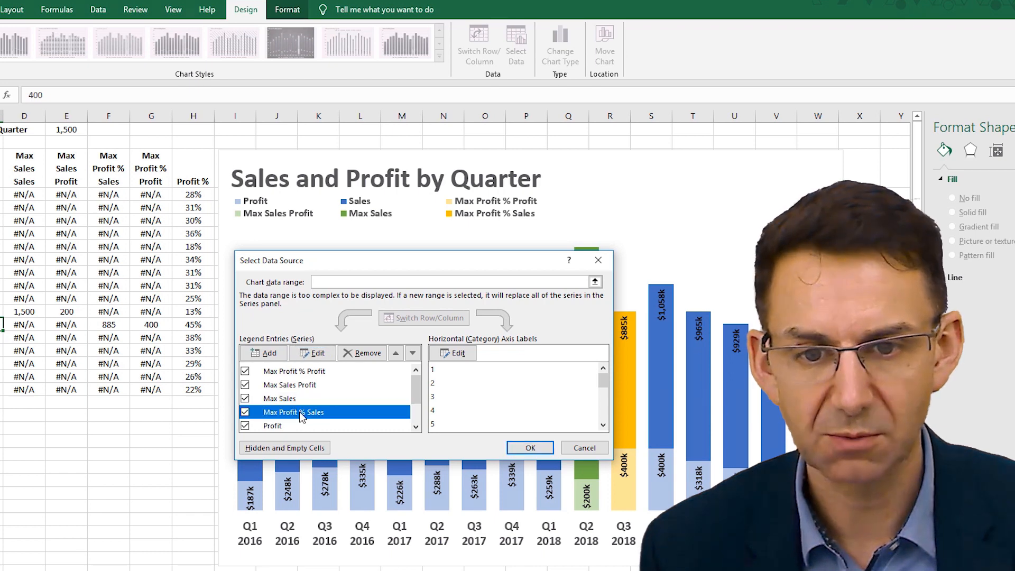
{"action": "left_click", "coordinate": [312, 353]}
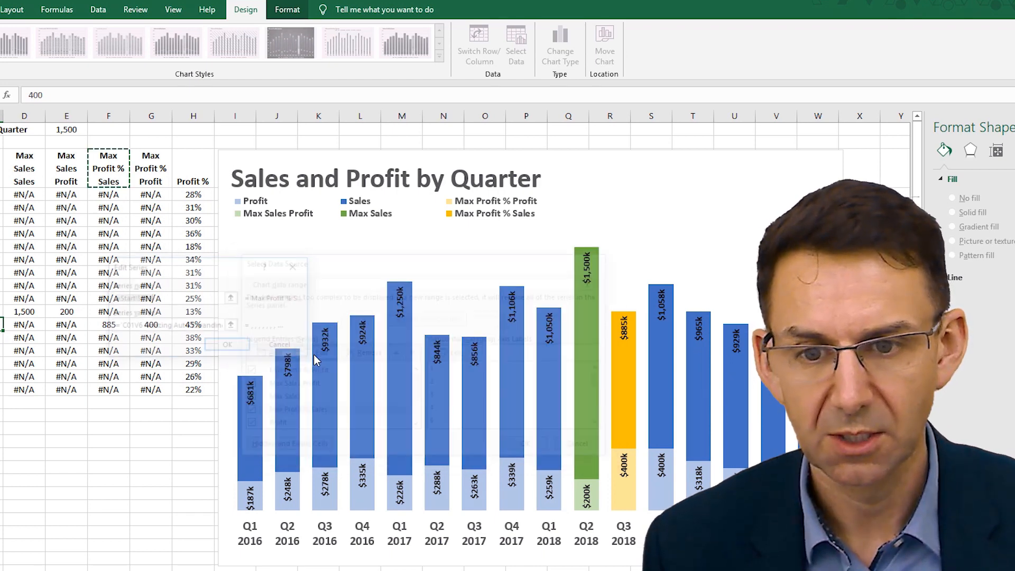
{"action": "type", "text": "M"}
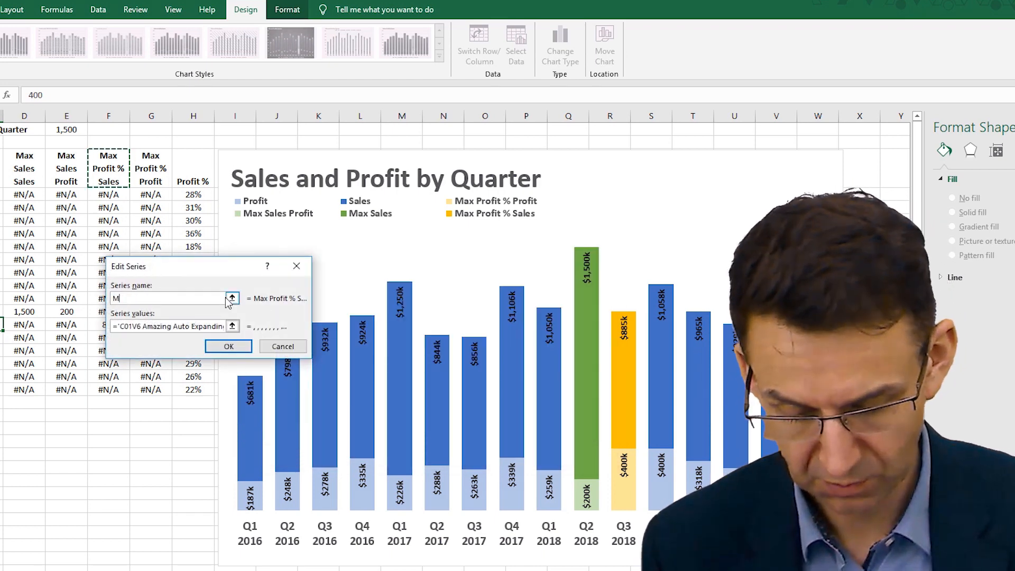
{"action": "type", "text": "ax Profi"}
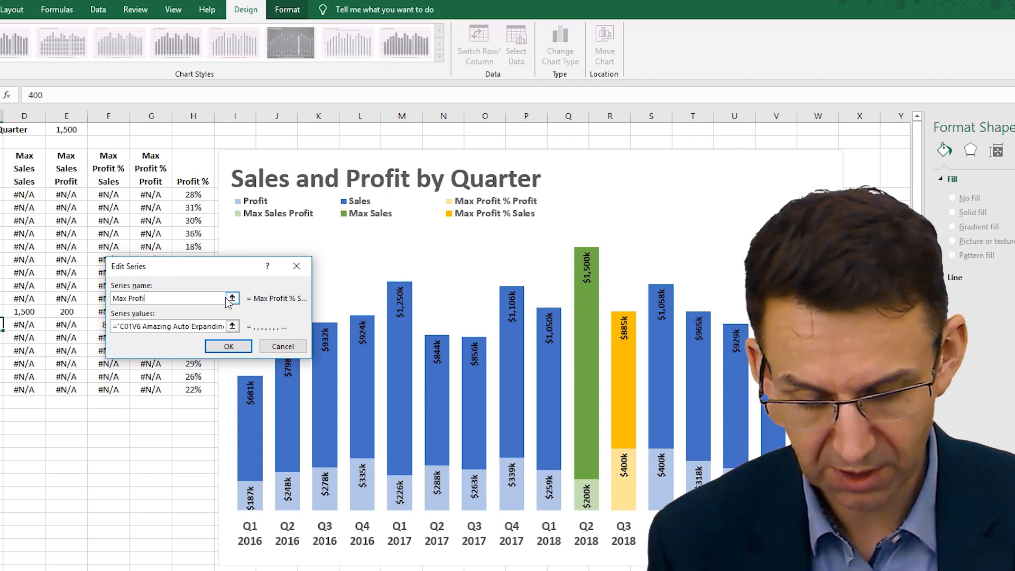
{"action": "type", "text": "t %"}
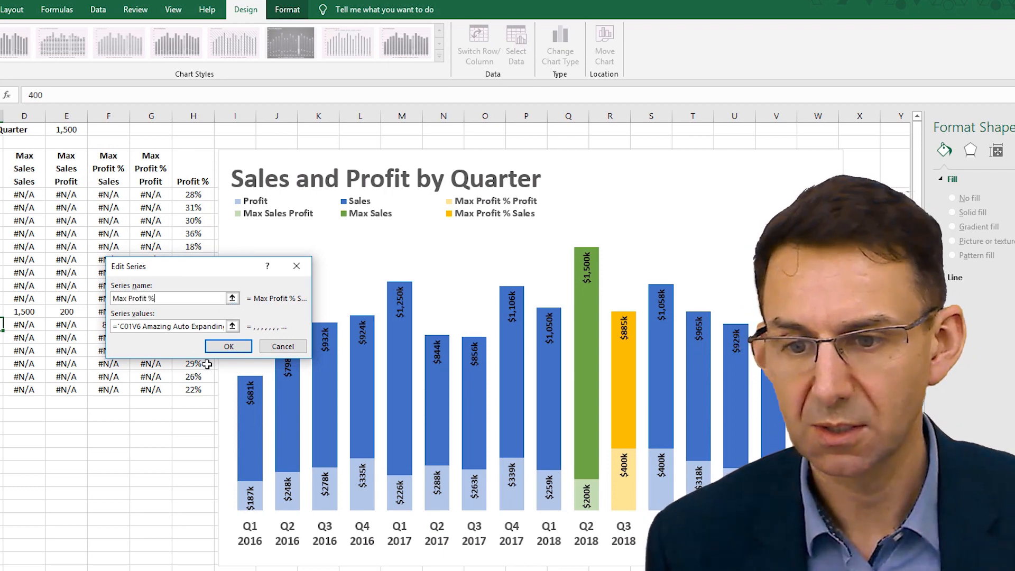
{"action": "left_click", "coordinate": [233, 348]}
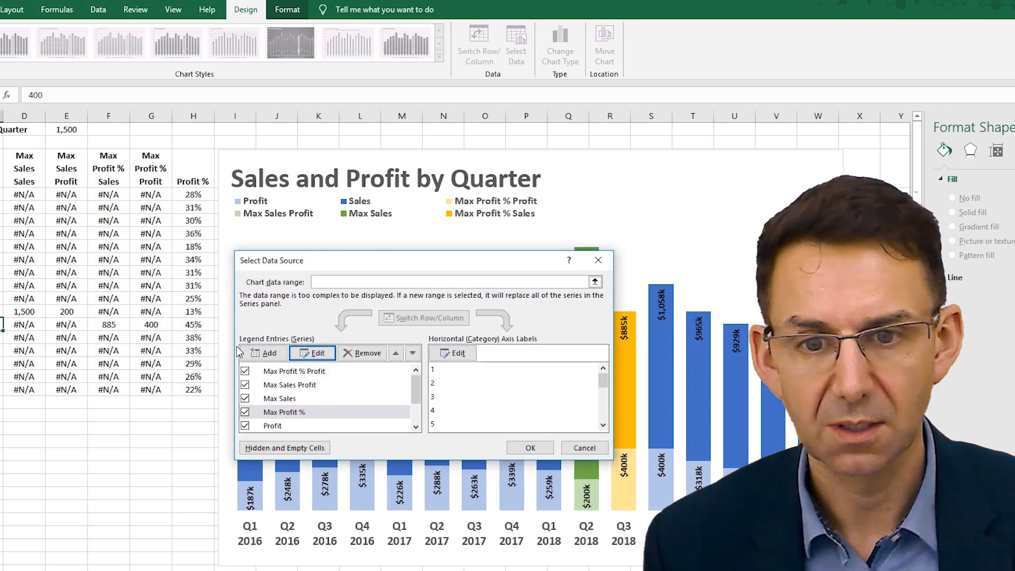
{"action": "left_click", "coordinate": [530, 447]}
- Delete the Max Sales Profit and Max Profit % Profit entries from the chart legend
{"action": "left_click", "coordinate": [304, 217]}
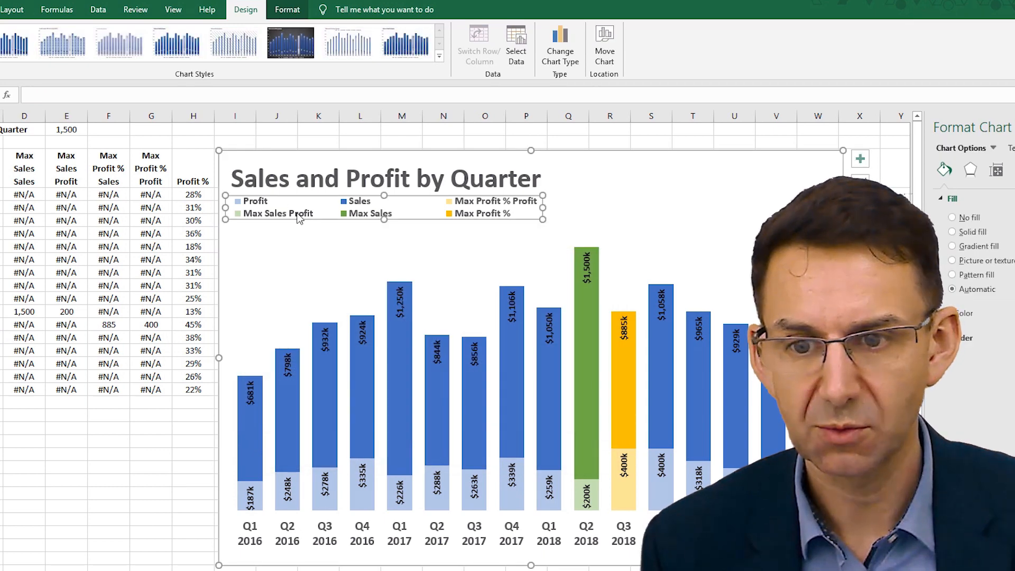
{"action": "left_click", "coordinate": [304, 217]}
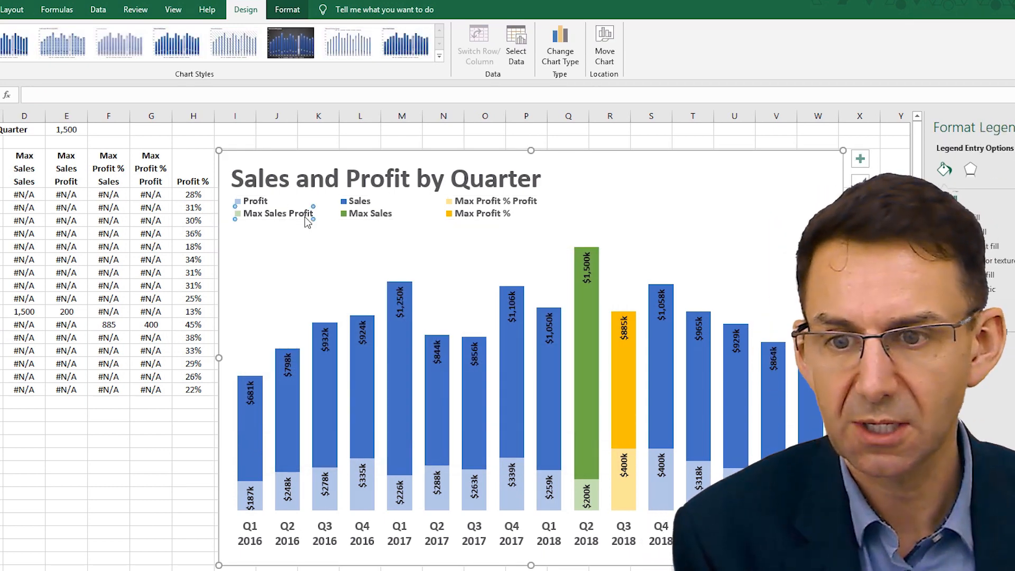
{"action": "key", "text": "Delete"}
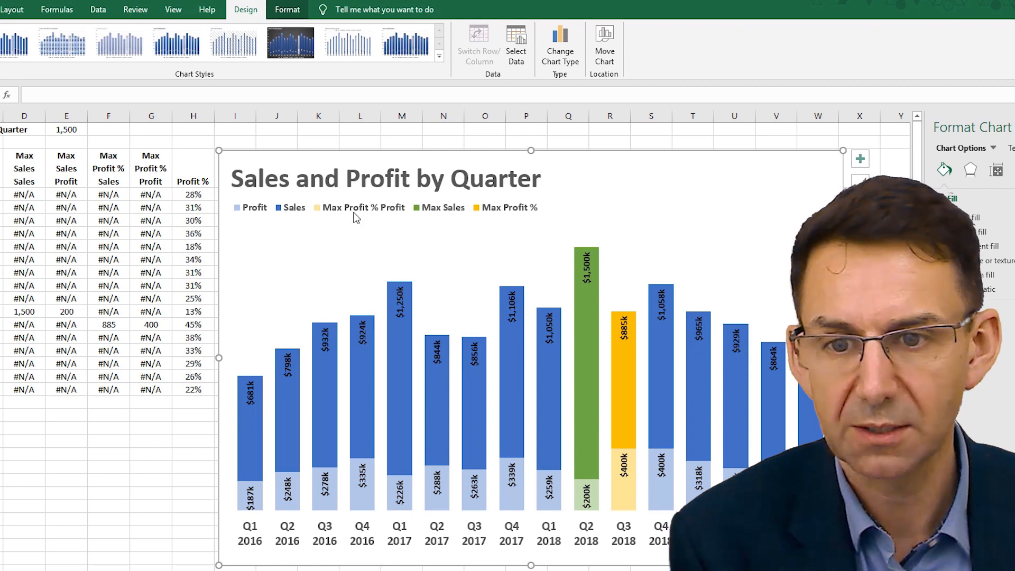
{"action": "left_click", "coordinate": [358, 214]}
{"action": "left_click", "coordinate": [360, 215]}
{"action": "key", "text": "Delete"}
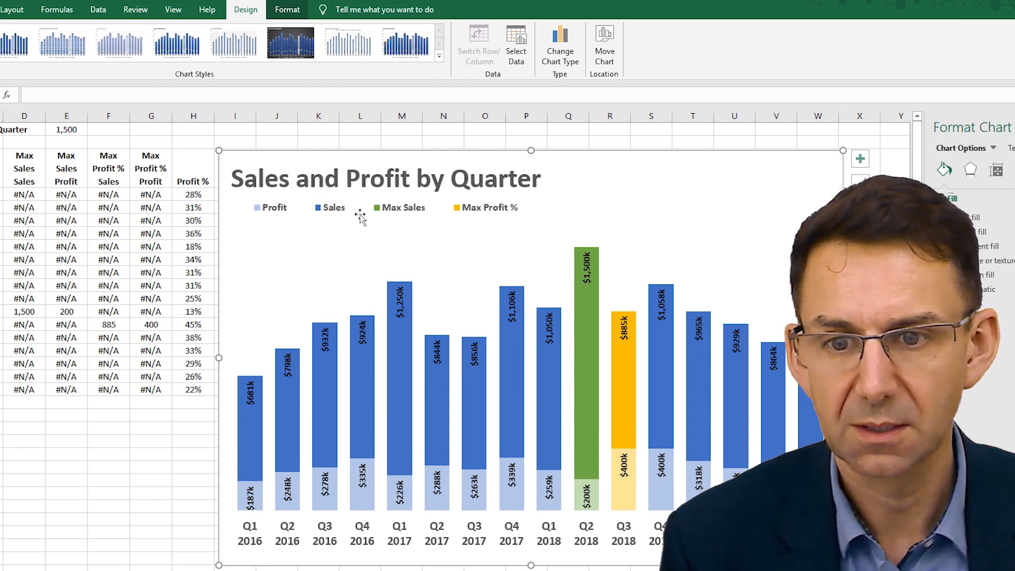
{"action": "left_click", "coordinate": [362, 214]}
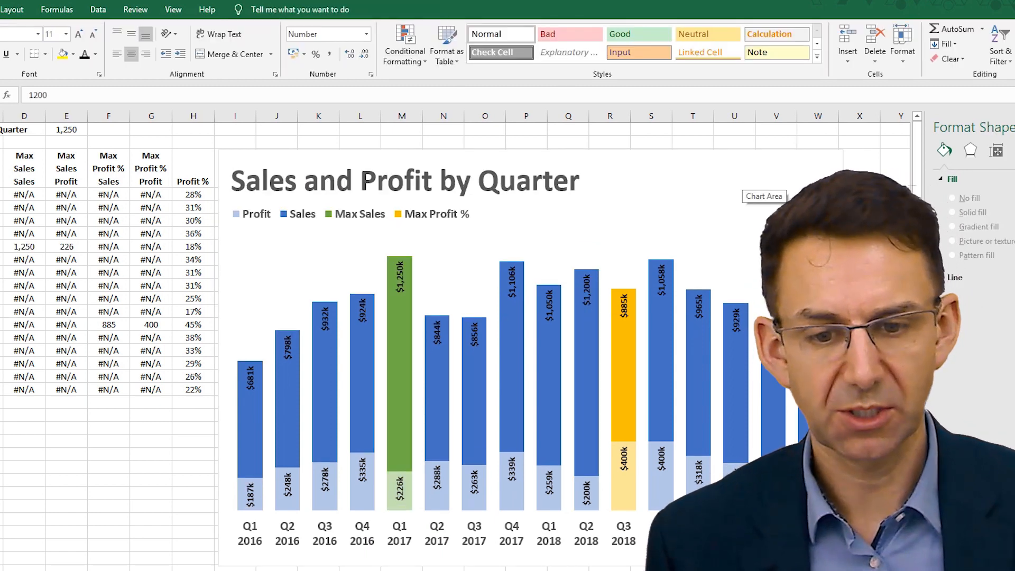
- Set the font colour of the sales data labels near the column tops to white
{"action": "left_click", "coordinate": [549, 305]}
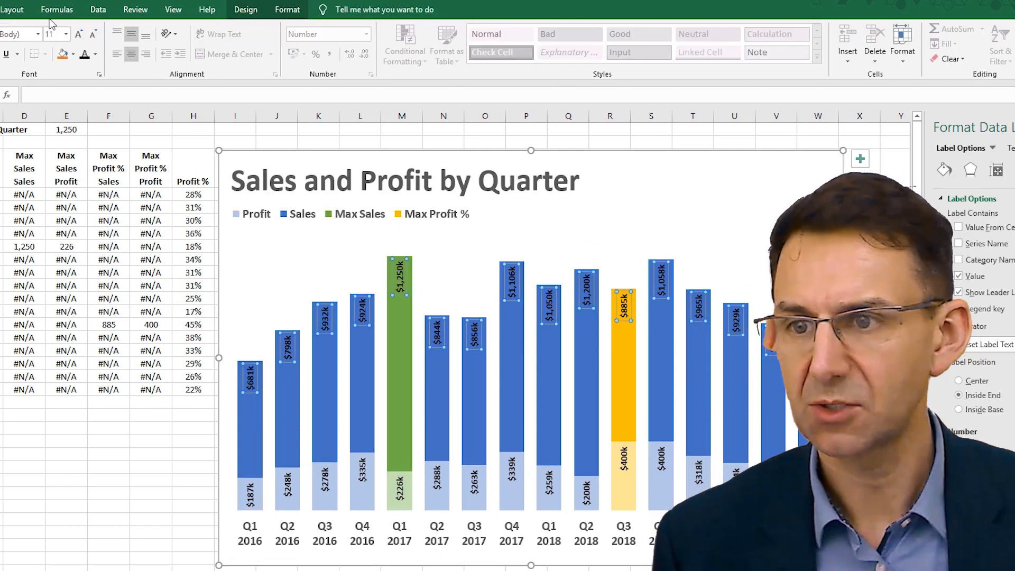
{"action": "left_click", "coordinate": [95, 54]}
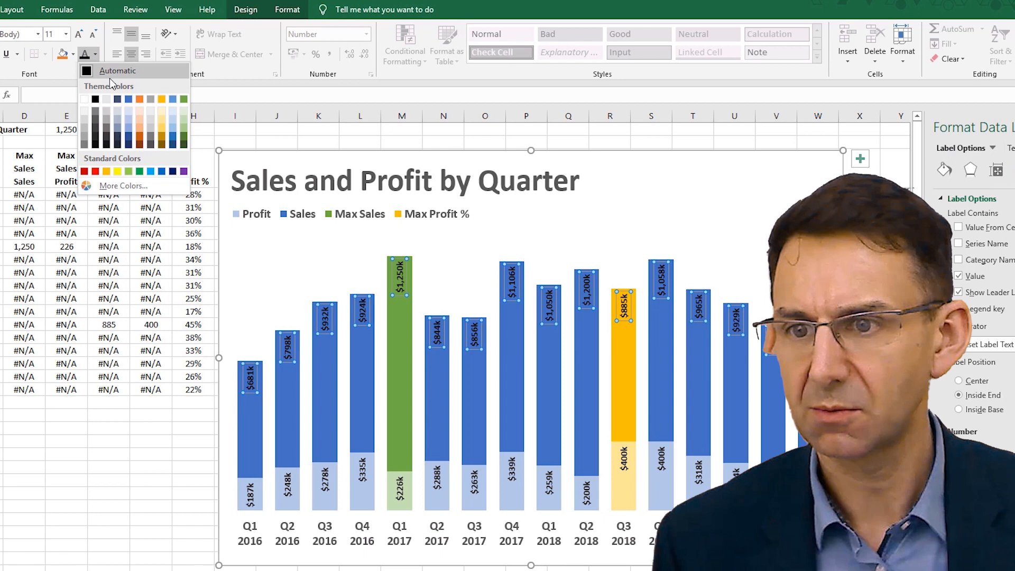
{"action": "left_click", "coordinate": [84, 99]}
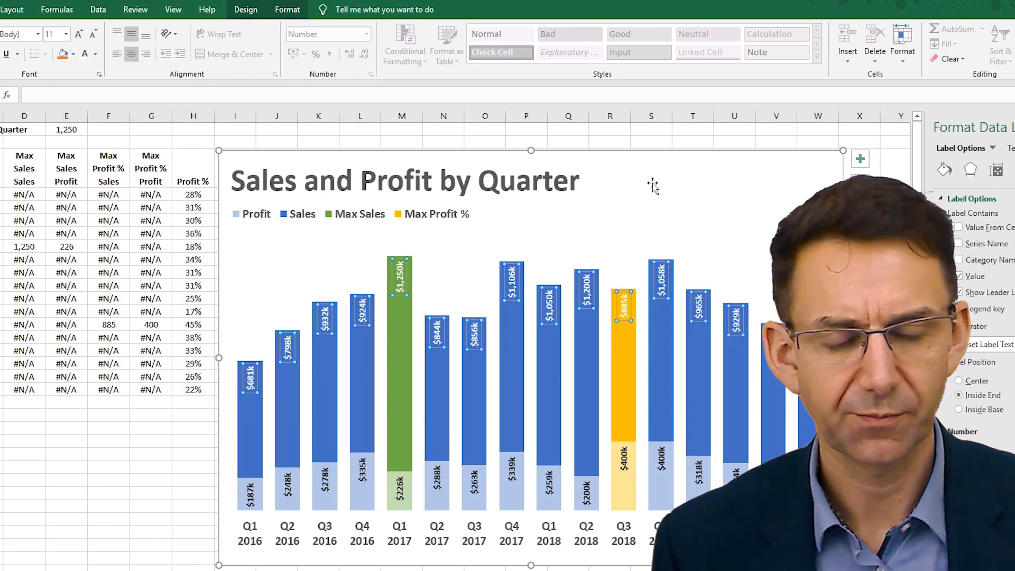
{"action": "left_click", "coordinate": [667, 175]}
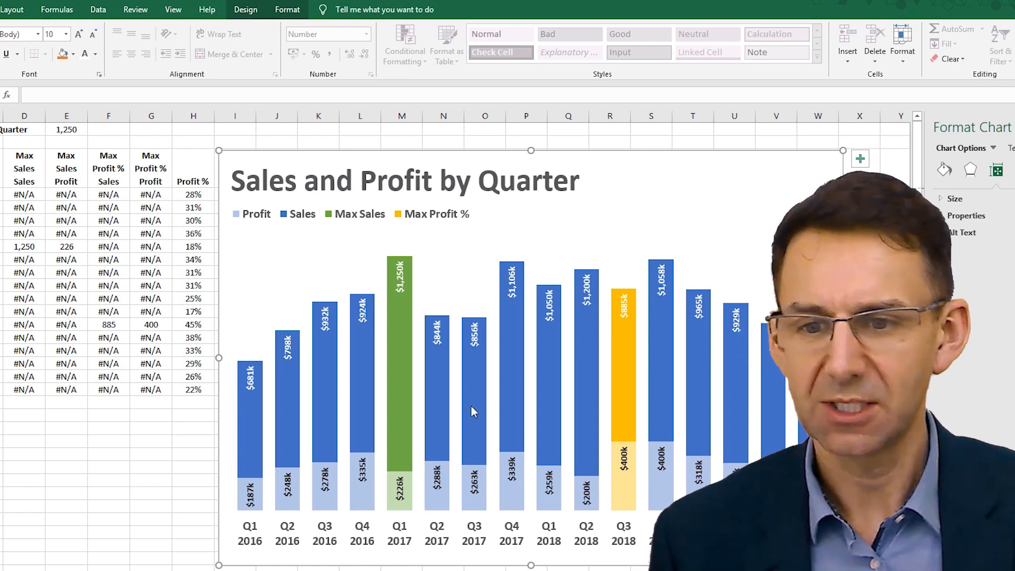
- Draw a rectangle with rounded top corners below the data table in column C, about 4.2 cm tall and 1.7 cm wide
{"action": "left_click", "coordinate": [12, 9]}
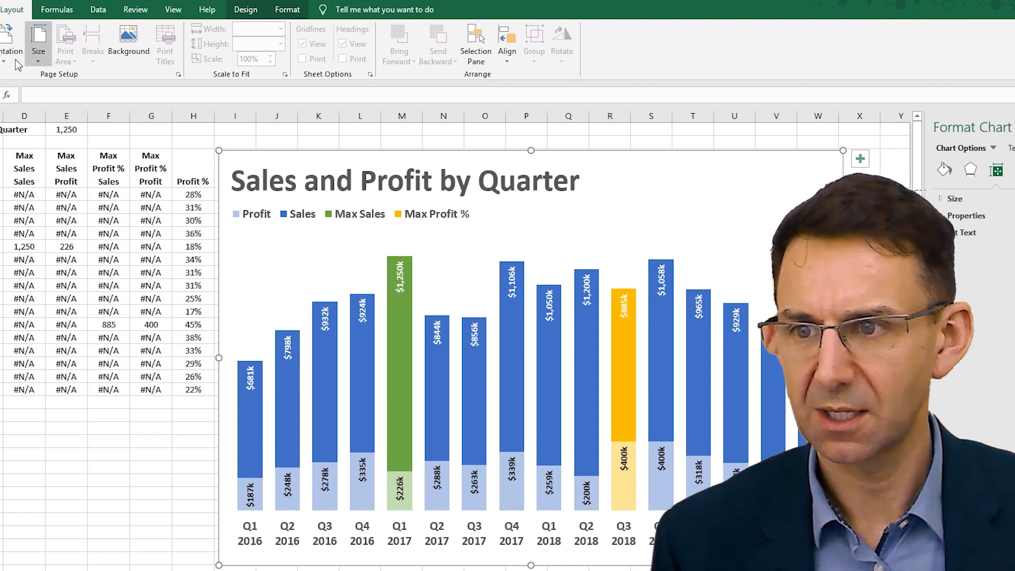
{"action": "left_click", "coordinate": [18, 65]}
{"action": "left_click", "coordinate": [1, 9]}
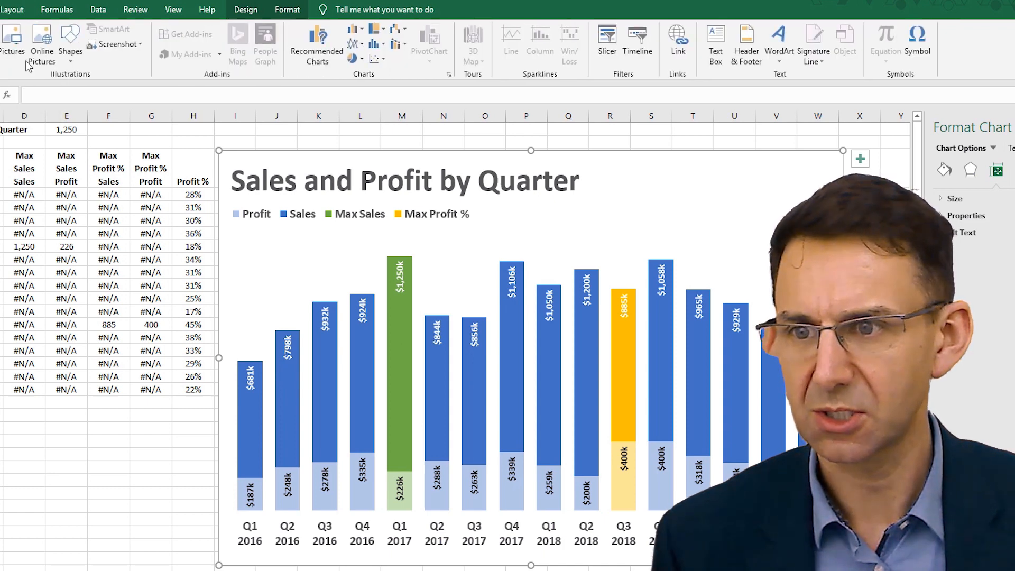
{"action": "left_click", "coordinate": [79, 61]}
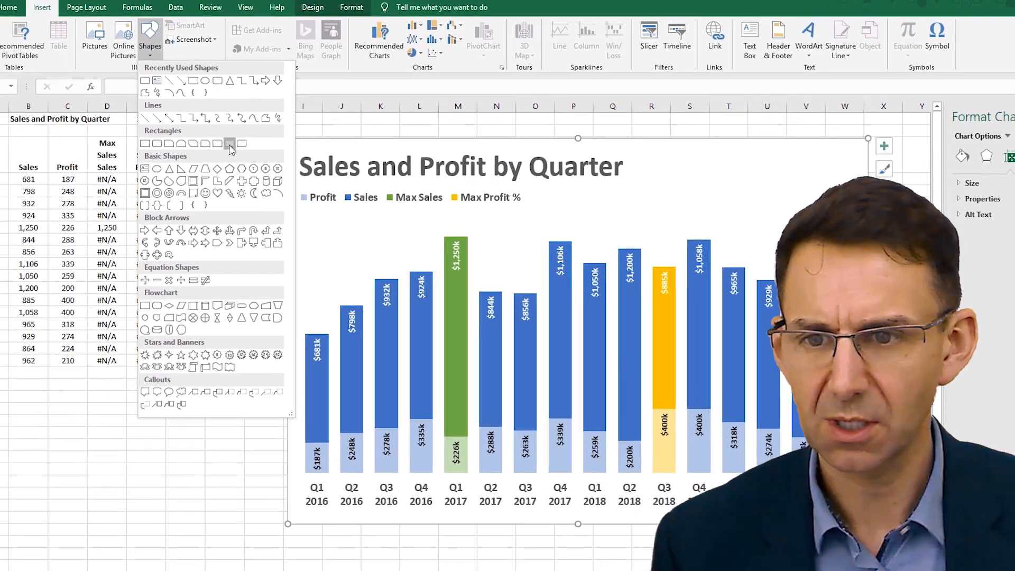
{"action": "left_click", "coordinate": [156, 156]}
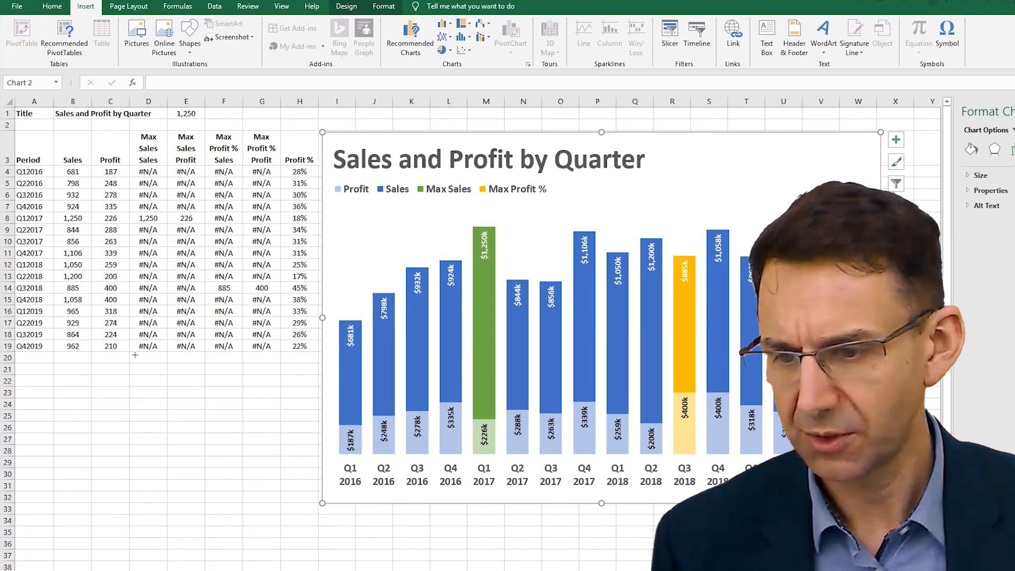
{"action": "left_click_drag", "start_coordinate": [95, 371], "coordinate": [121, 467]}
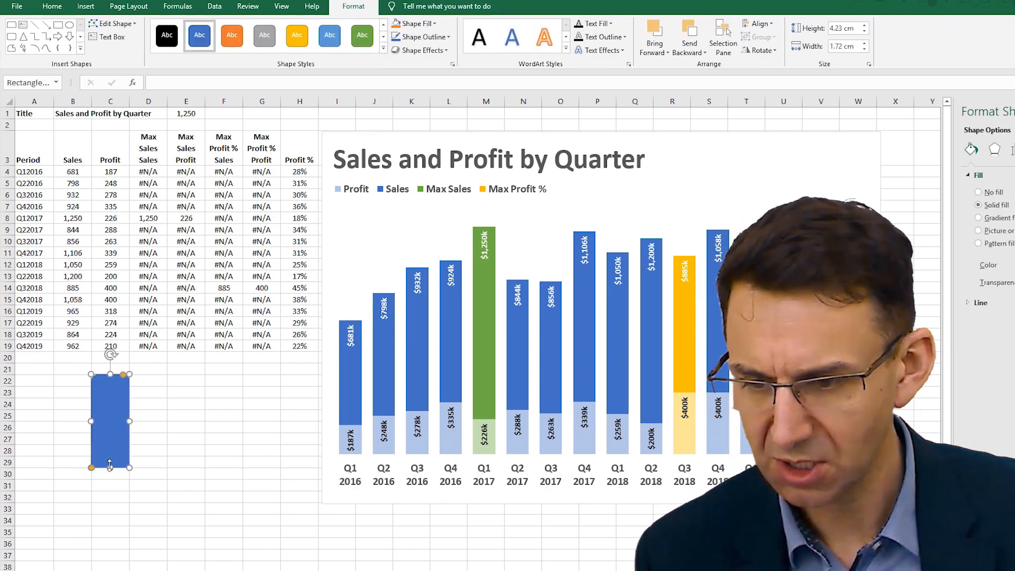
- Stretch the rounded-top rectangle to about 9 cm tall and leave it selected for formatting
{"action": "left_click_drag", "start_coordinate": [109, 465], "coordinate": [109, 560]}
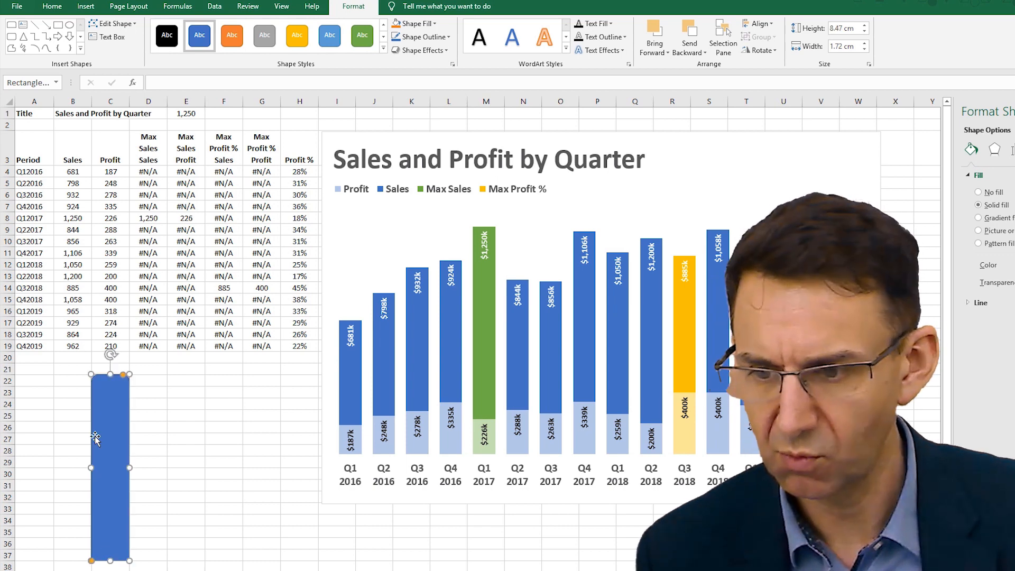
{"action": "left_click_drag", "start_coordinate": [110, 373], "coordinate": [110, 362]}
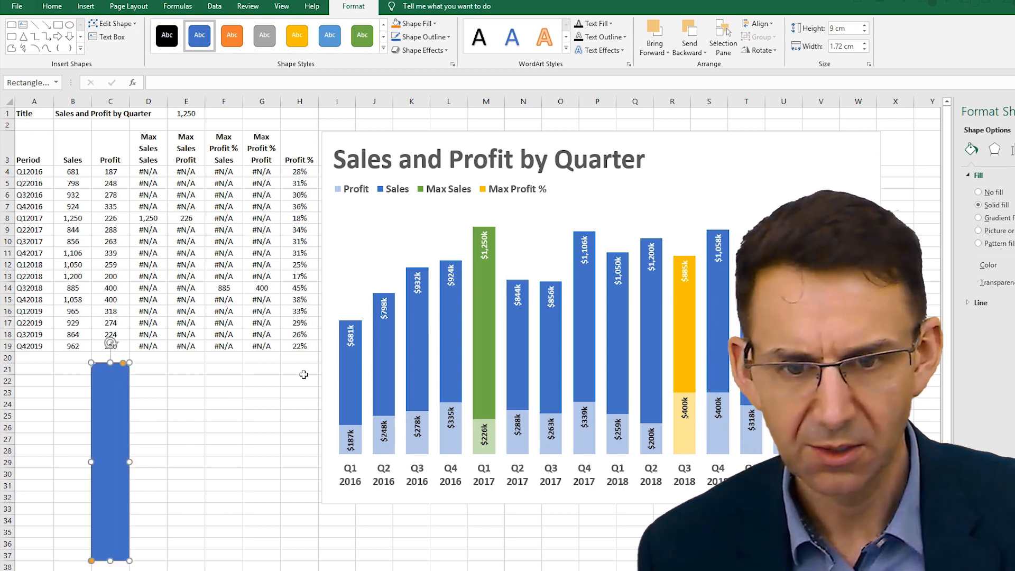
{"action": "left_click", "coordinate": [148, 397]}
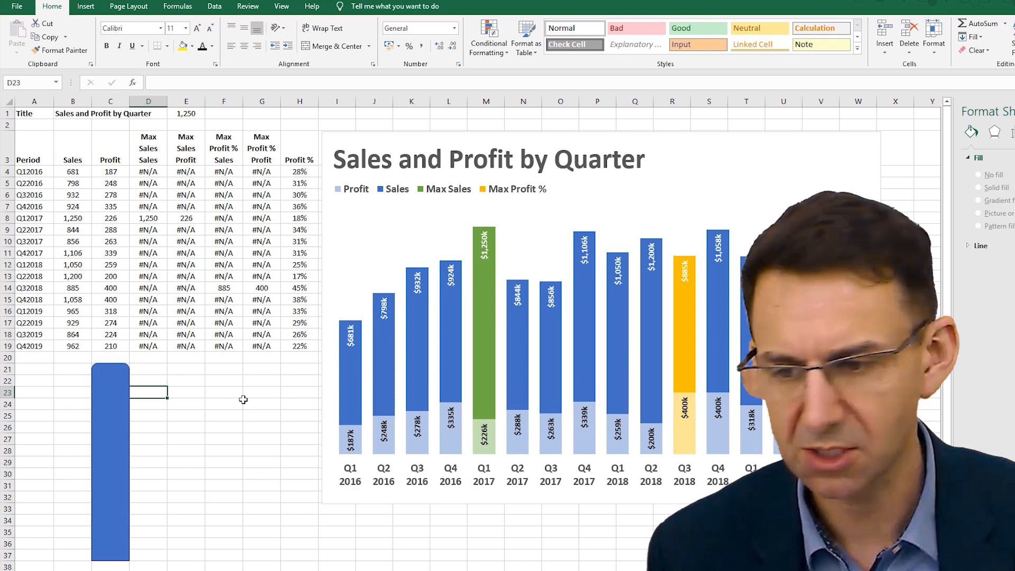
{"action": "left_click", "coordinate": [114, 396]}
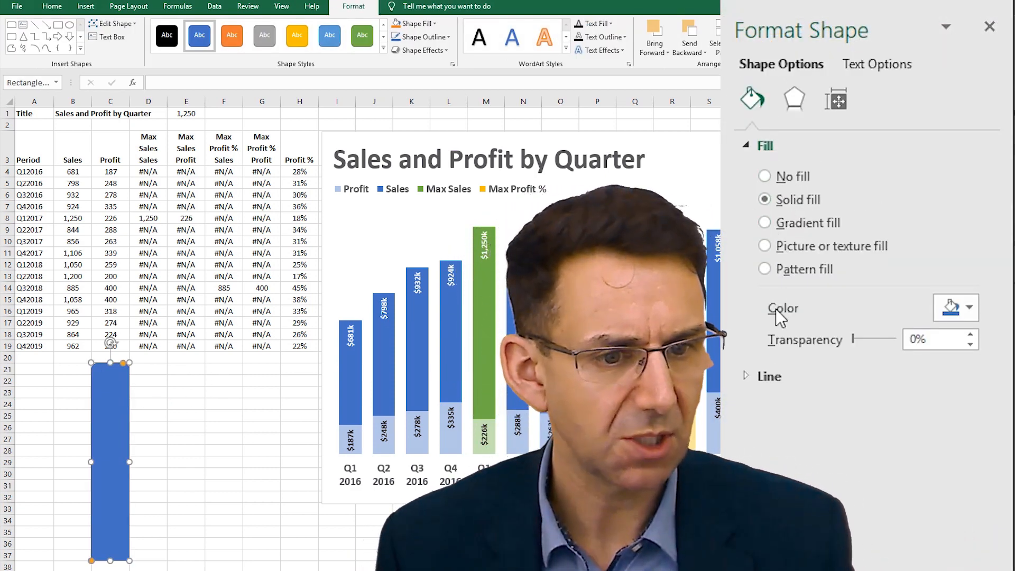
- Set the outline of the rounded-top rectangle to no line
{"action": "left_click", "coordinate": [753, 376]}
{"action": "left_click", "coordinate": [776, 408]}
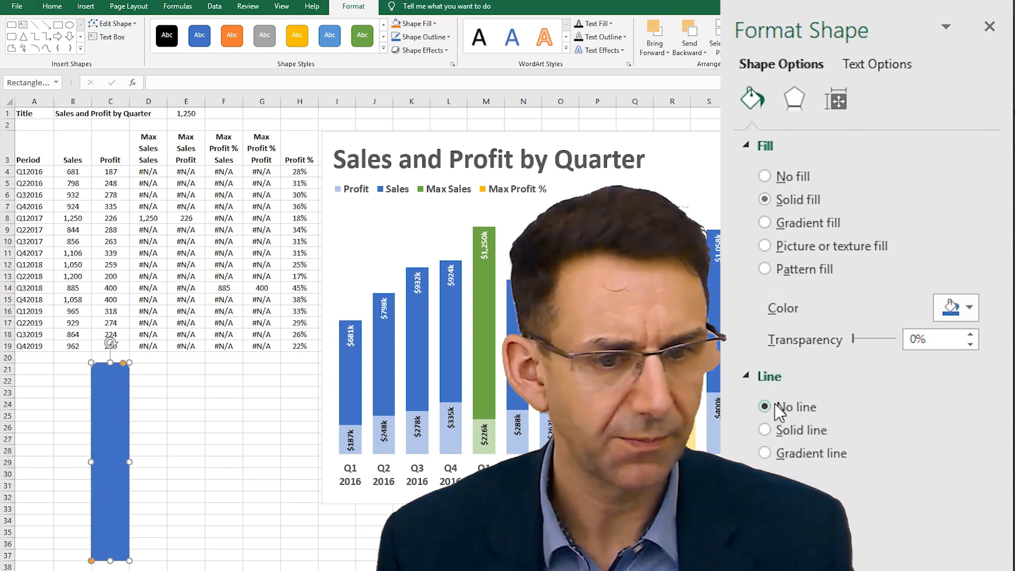
{"action": "left_click", "coordinate": [149, 421]}
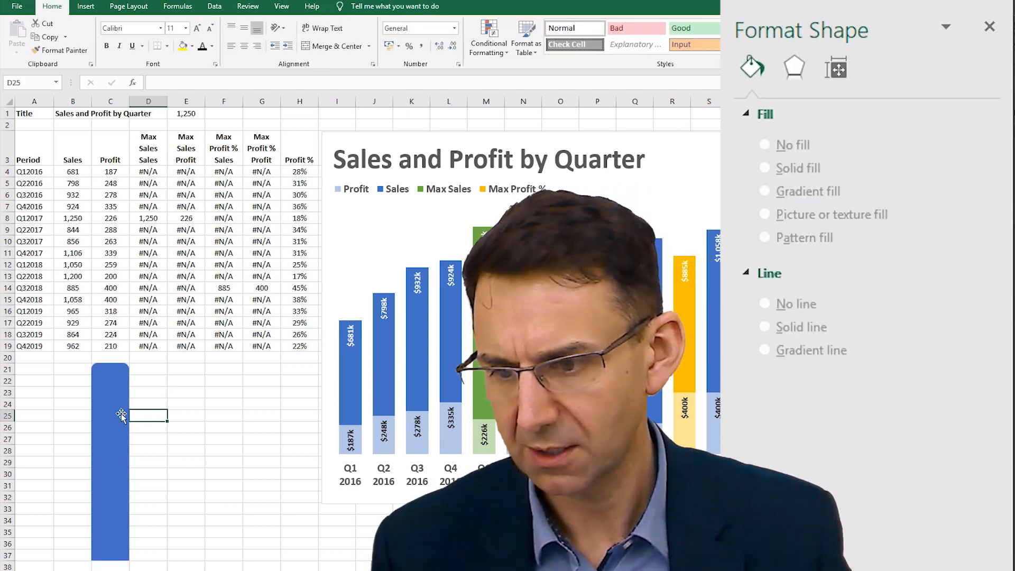
- Make two copies of the blue rounded-top rectangle and align them side by side with it in columns D and E
{"action": "left_click", "coordinate": [121, 414]}
{"action": "key", "text": "ctrl+c"}
{"action": "left_click", "coordinate": [157, 371]}
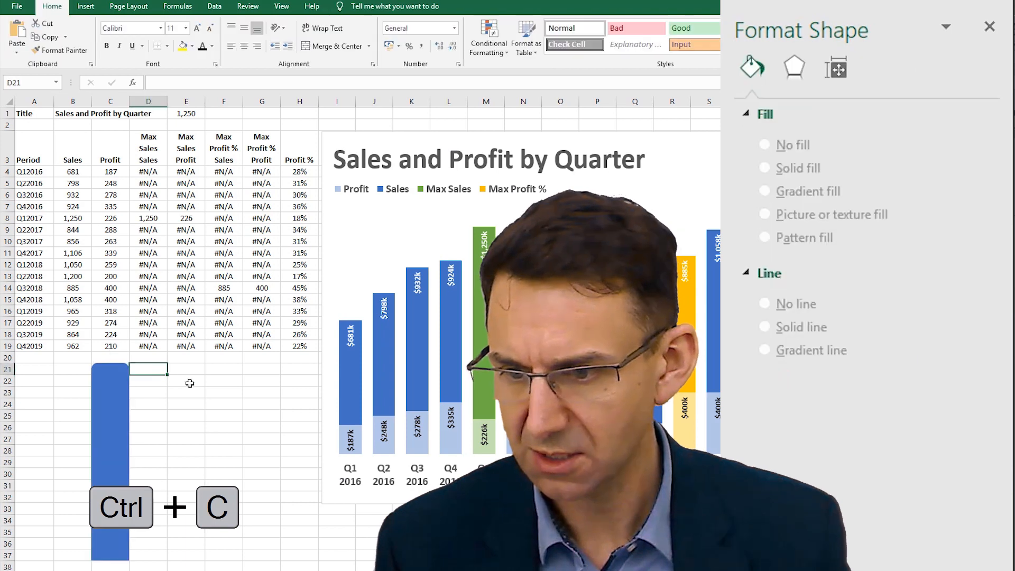
{"action": "key", "text": "ctrl+v"}
{"action": "left_click", "coordinate": [193, 378]}
{"action": "key", "text": "ctrl+v"}
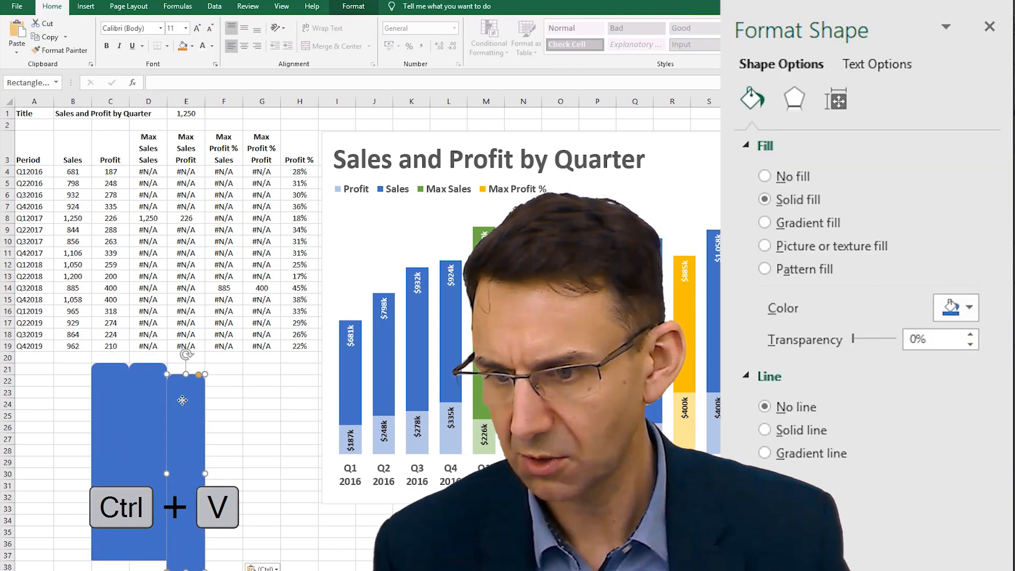
{"action": "left_click_drag", "start_coordinate": [182, 399], "coordinate": [177, 392]}
- Fill the rectangle in column D with theme gold and the one in column E with theme green
{"action": "left_click", "coordinate": [160, 400]}
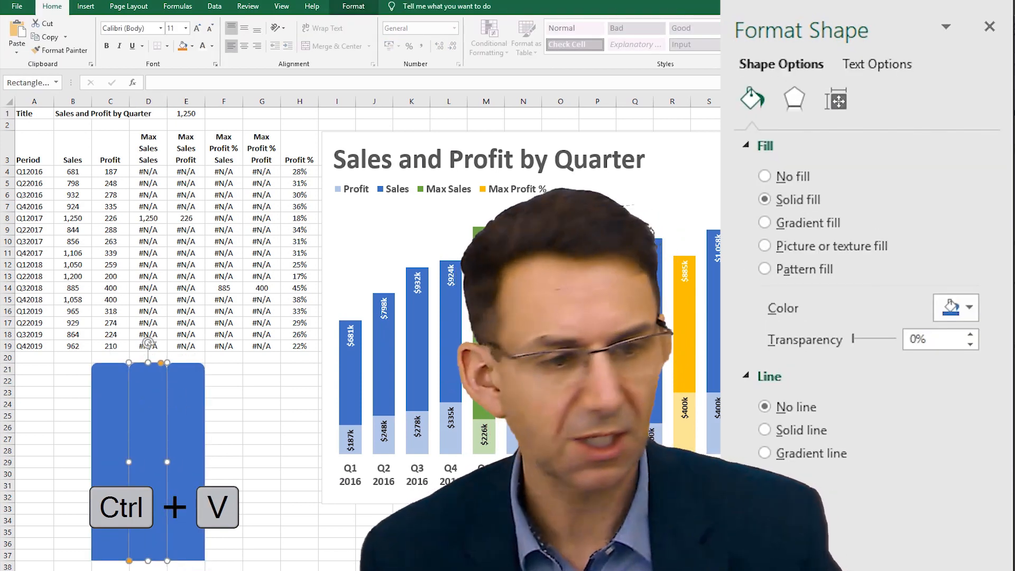
{"action": "left_click", "coordinate": [969, 308]}
{"action": "left_click", "coordinate": [967, 357]}
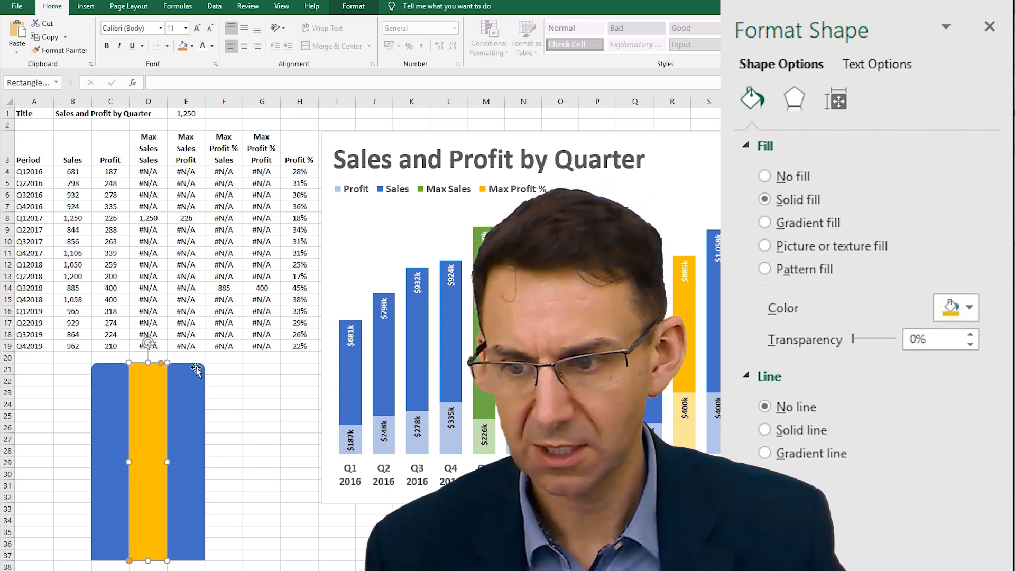
{"action": "left_click", "coordinate": [186, 400]}
{"action": "left_click", "coordinate": [968, 308]}
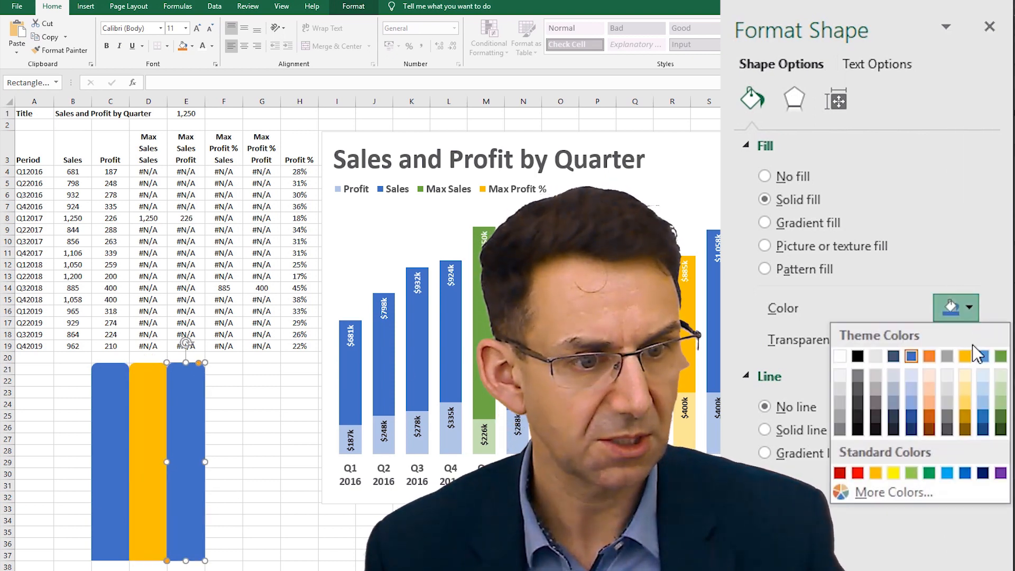
{"action": "left_click", "coordinate": [996, 354]}
- Copy the blue rounded-top rectangle onto the chart's Sales series so its columns take that shape
{"action": "left_click", "coordinate": [107, 409]}
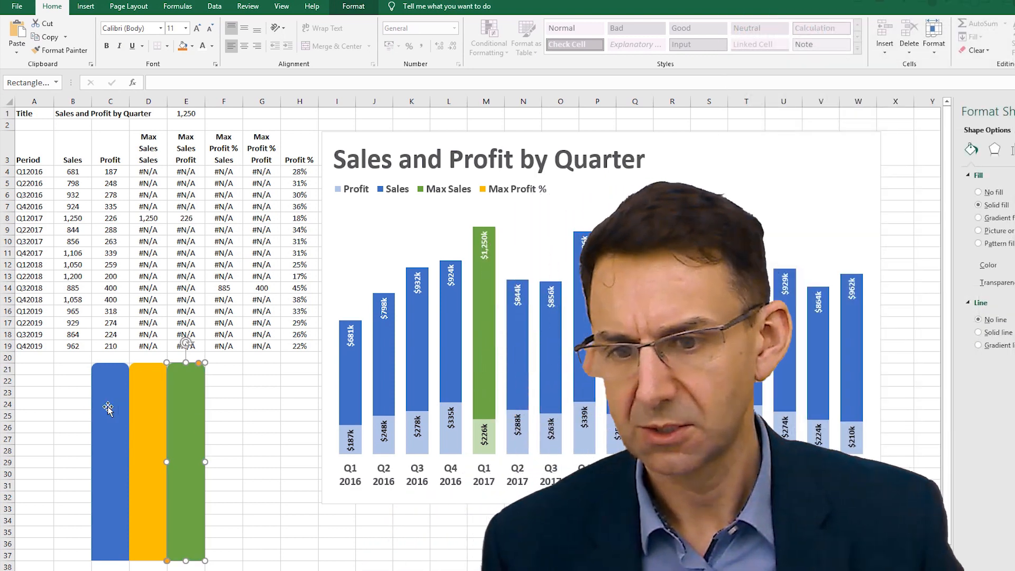
{"action": "key", "text": "ctrl+c"}
{"action": "left_click", "coordinate": [348, 370]}
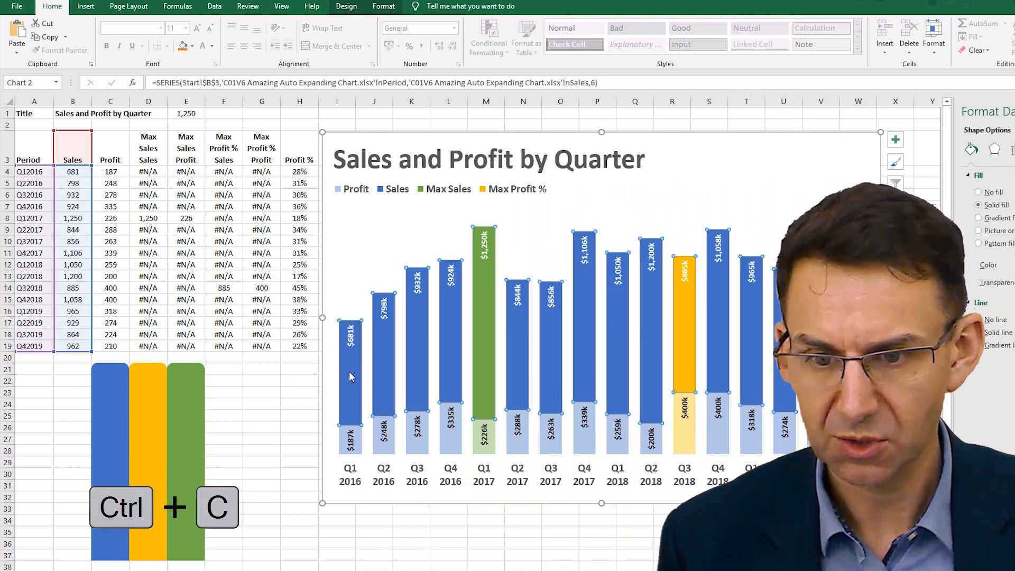
{"action": "key", "text": "ctrl+v"}
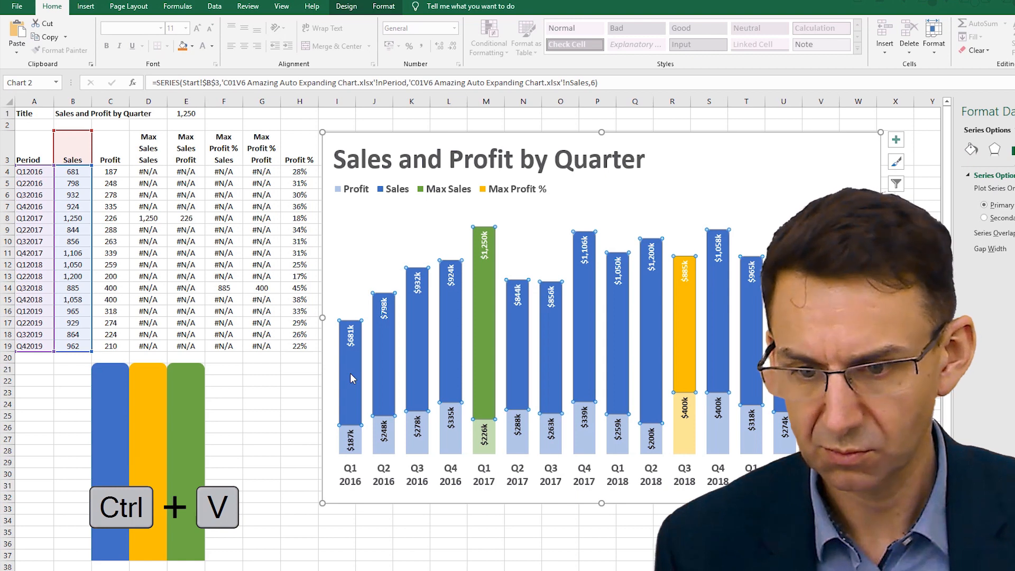
- Copy the gold rounded-top rectangle onto the Max Profit % sales column of the chart
{"action": "left_click", "coordinate": [140, 420]}
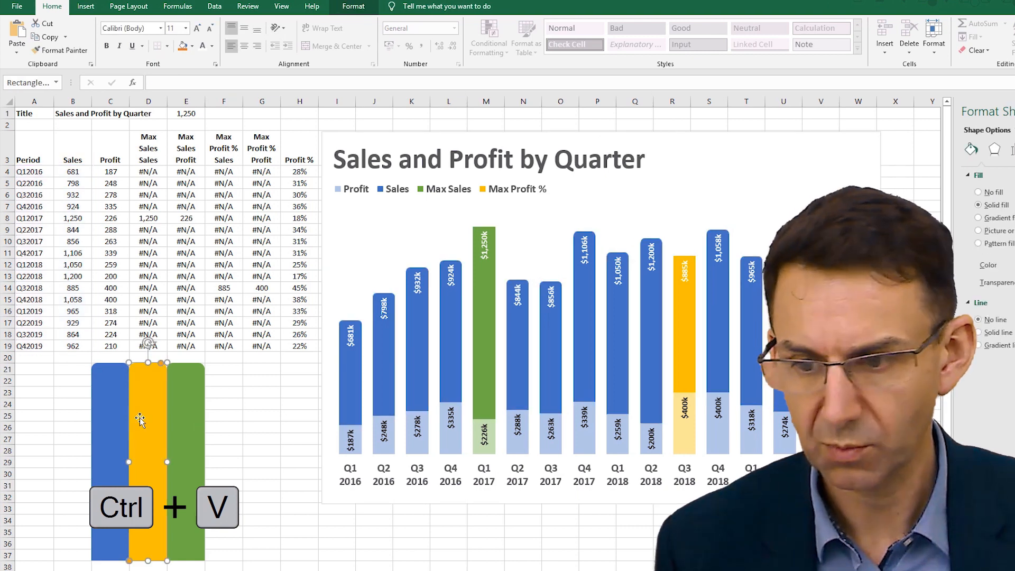
{"action": "key", "text": "ctrl+c"}
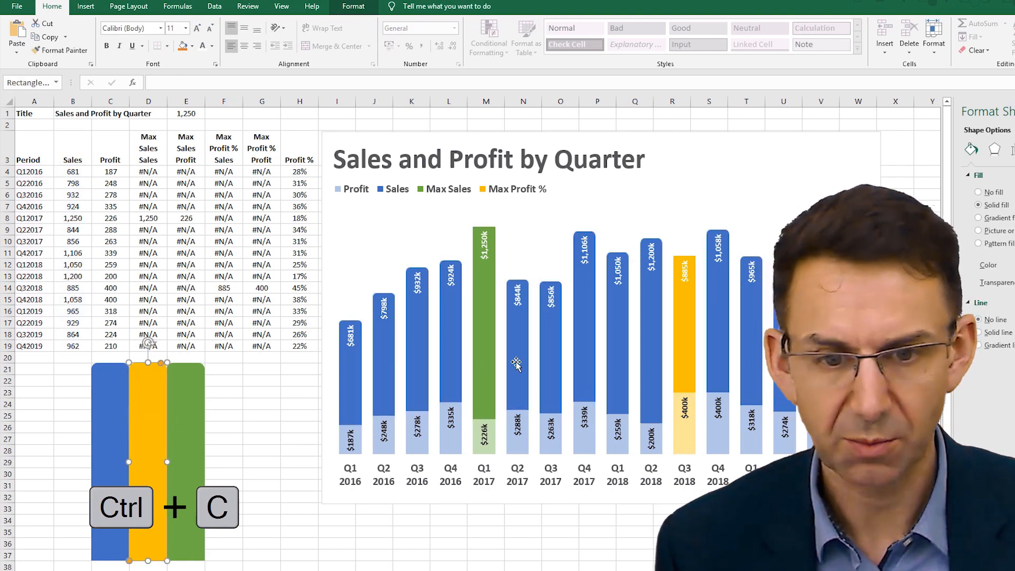
{"action": "left_click", "coordinate": [684, 355]}
{"action": "key", "text": "ctrl+v"}
- Copy the green rounded-top rectangle onto the chart's Max Sales series, then deselect the chart
{"action": "left_click", "coordinate": [186, 428]}
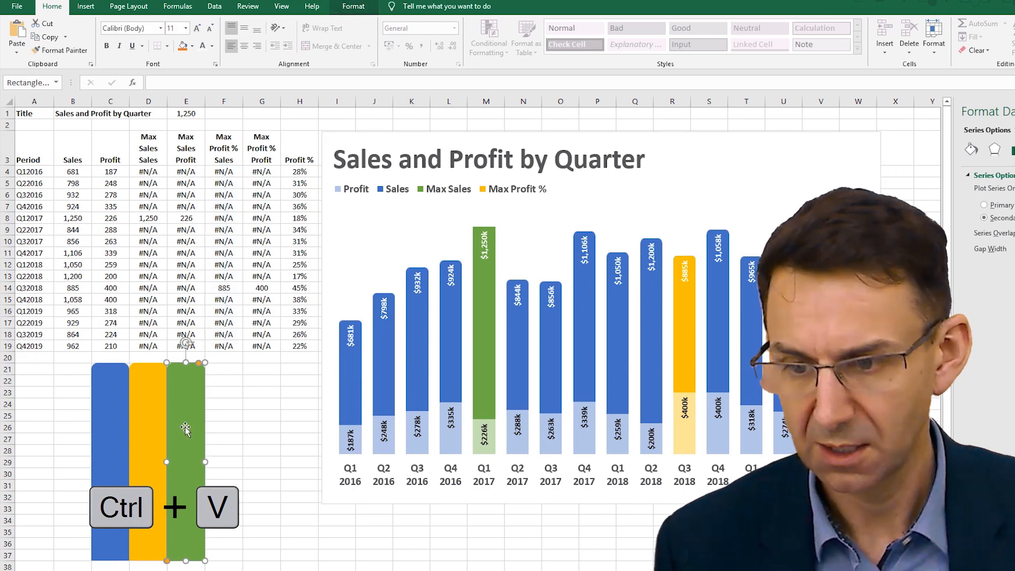
{"action": "key", "text": "ctrl+c"}
{"action": "left_click", "coordinate": [493, 344]}
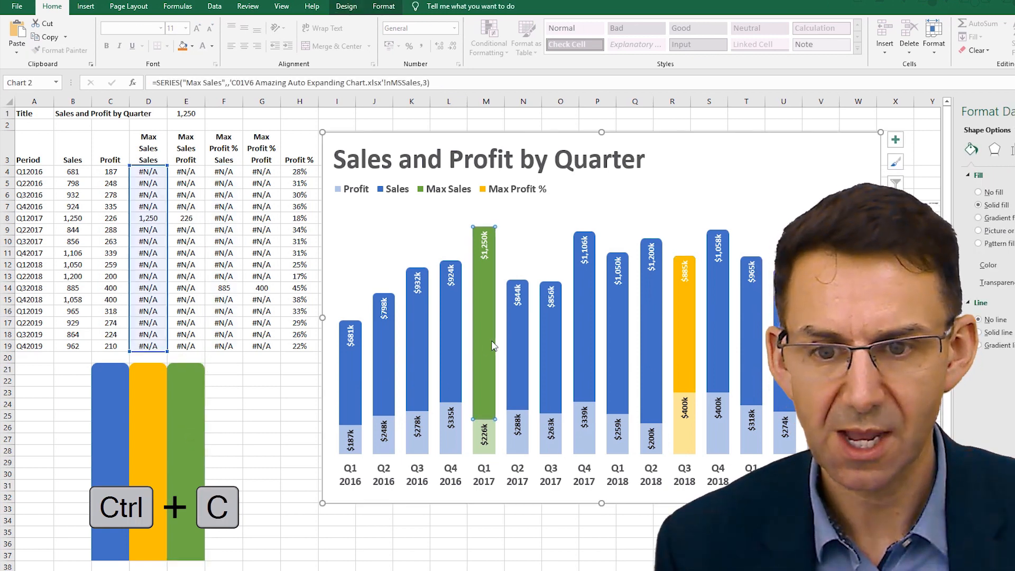
{"action": "key", "text": "ctrl+v"}
{"action": "left_click", "coordinate": [231, 419]}
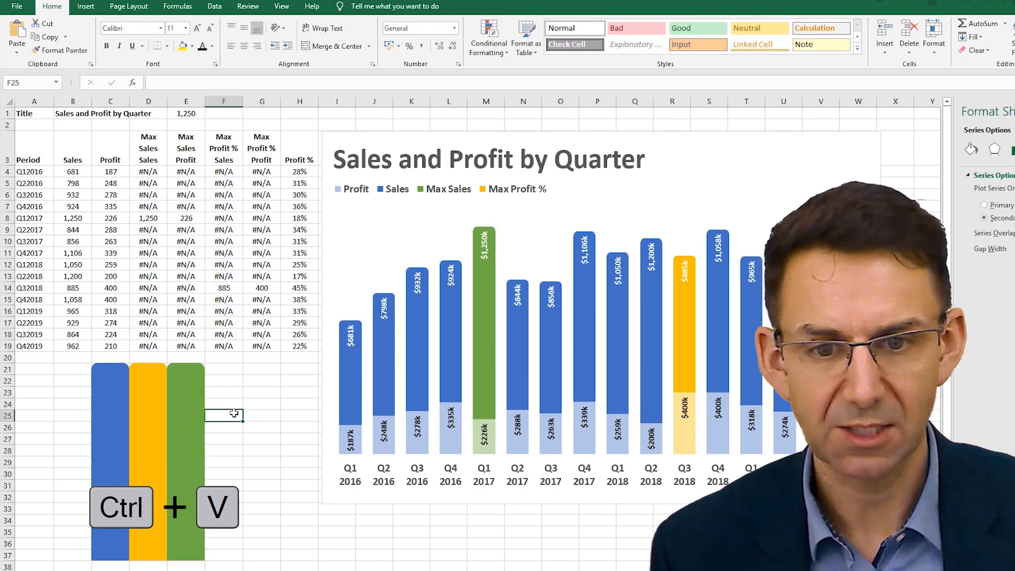
- Remove all three rounded-top rectangles from the worksheet below the data table
{"action": "left_click", "coordinate": [183, 465]}
{"action": "left_click", "coordinate": [153, 464], "text": "shift"}
{"action": "left_click", "coordinate": [126, 462], "text": "shift"}
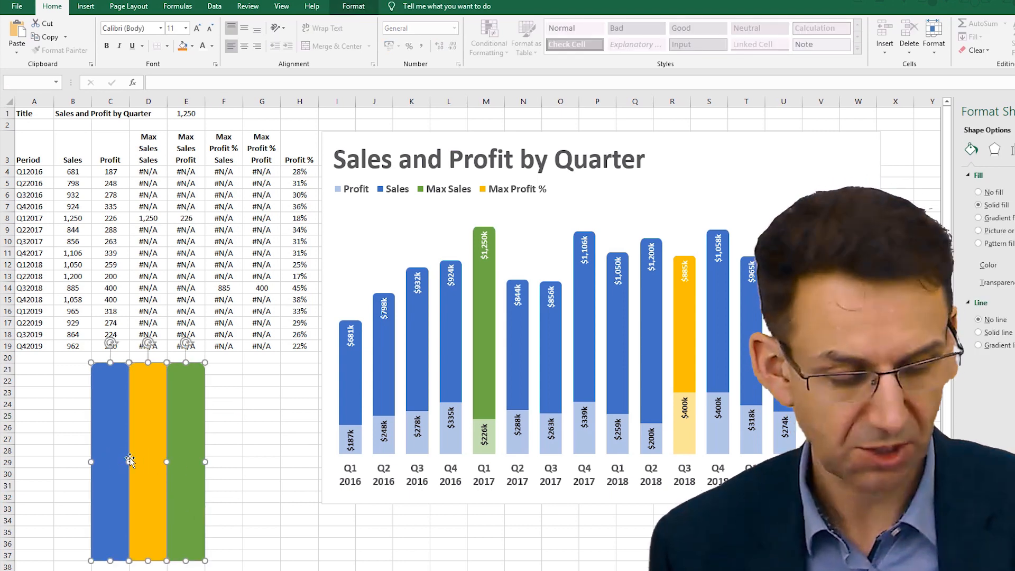
{"action": "key", "text": "ctrl+x"}
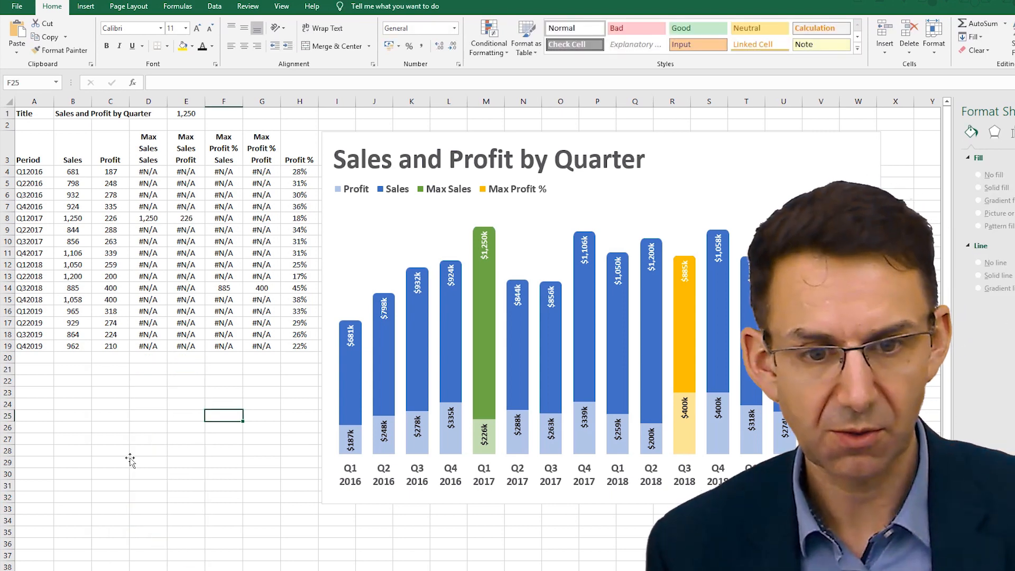
- Set the Q32017 sales value in B10 to 1300 to test the maximum sales highlight
{"action": "left_click", "coordinate": [73, 241]}
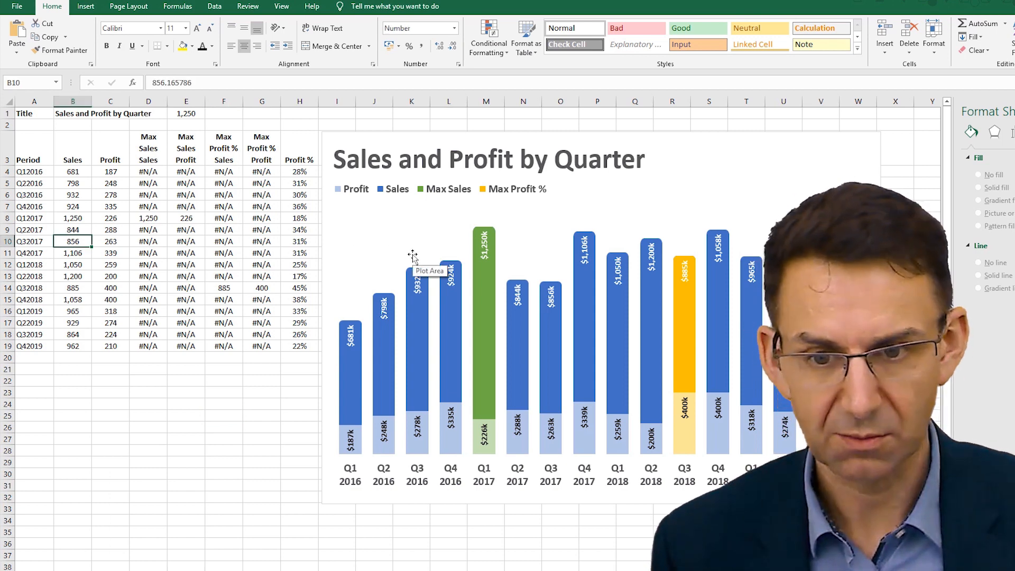
{"action": "type", "text": "1300"}
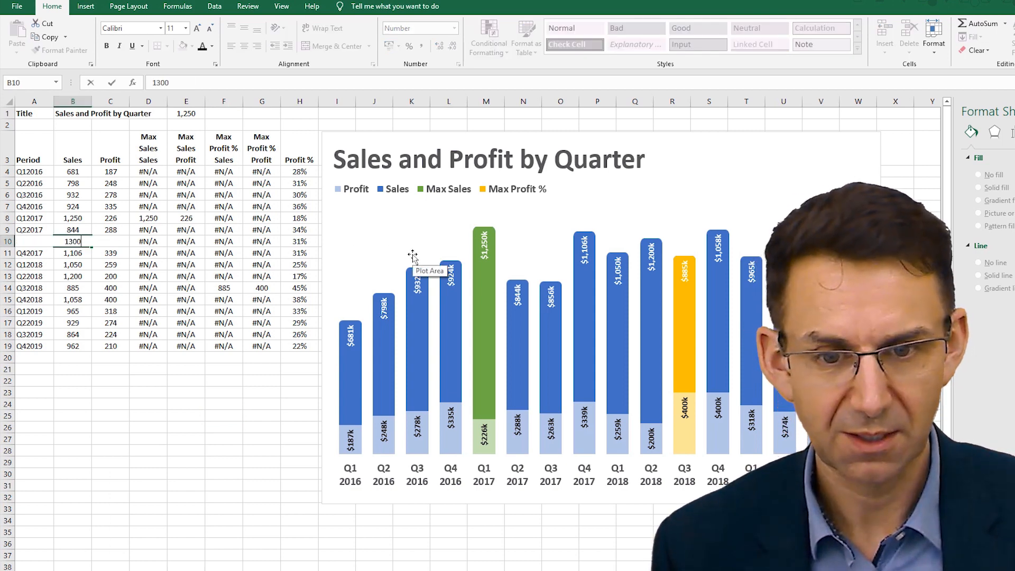
{"action": "key", "text": "Return"}
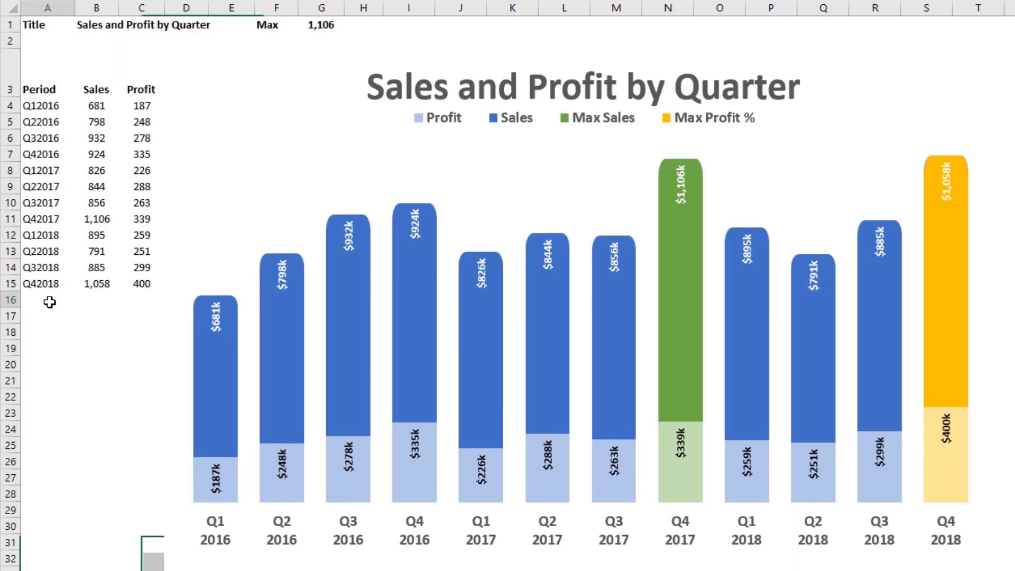
- Paste the copied Q12019 to Q42019 data as values below the table, starting in A16
{"action": "left_click", "coordinate": [47, 301]}
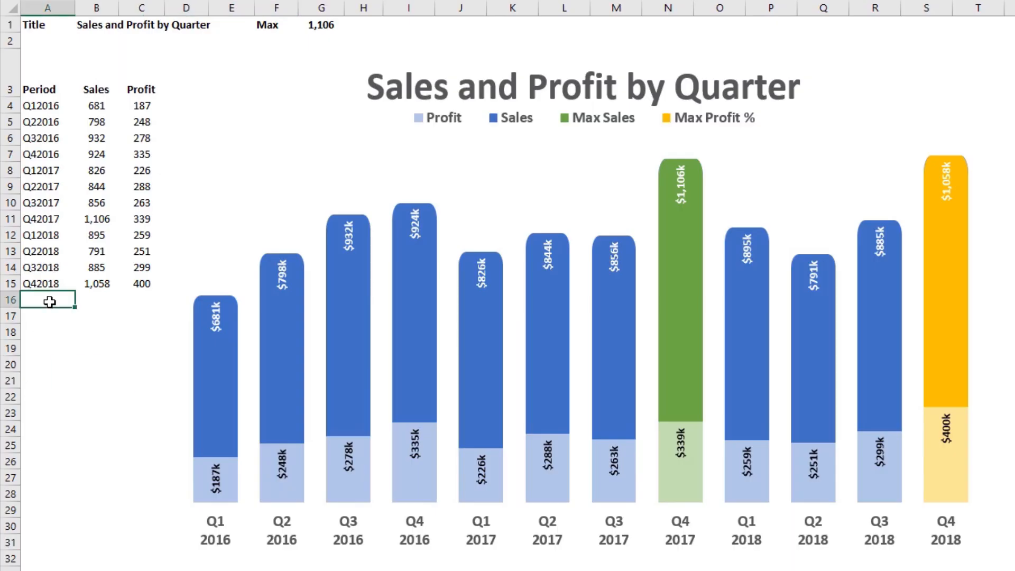
{"action": "right_click", "coordinate": [47, 300]}
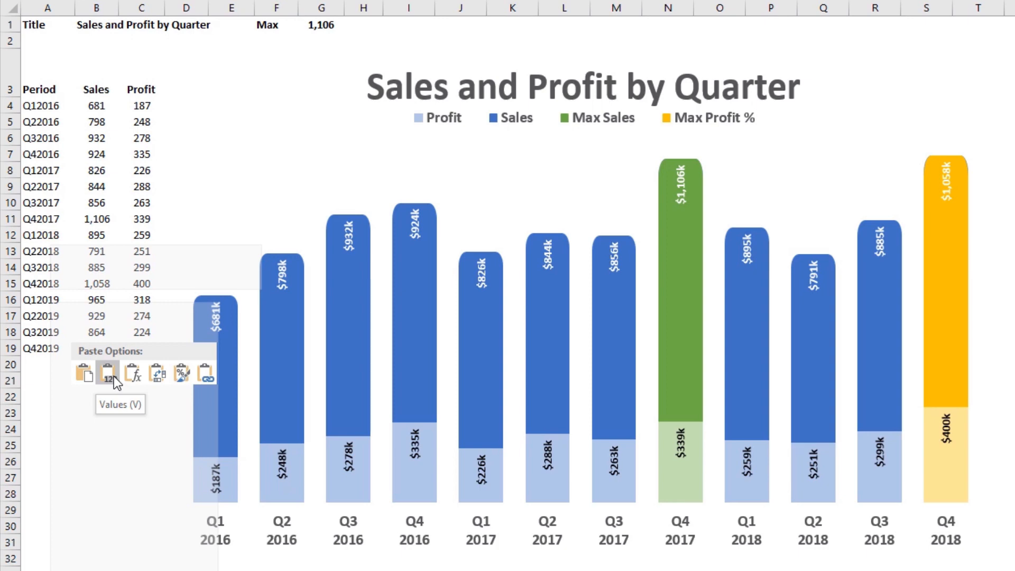
{"action": "left_click", "coordinate": [113, 376]}
- Set the Q12018 sales value in B12 to 1,200
{"action": "left_click", "coordinate": [96, 235]}
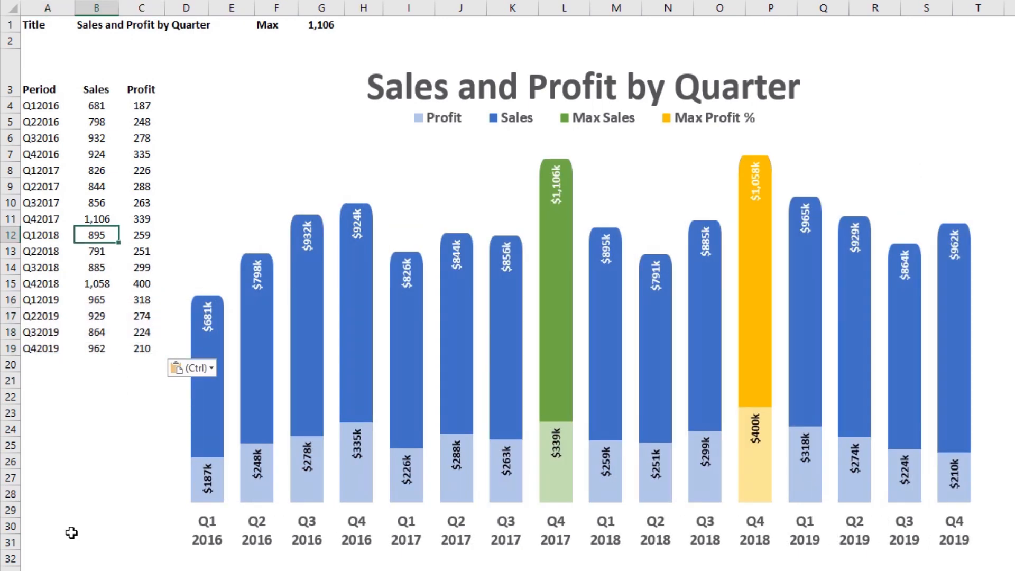
{"action": "type", "text": "1,2"}
{"action": "type", "text": "00"}
{"action": "key", "text": "Return"}
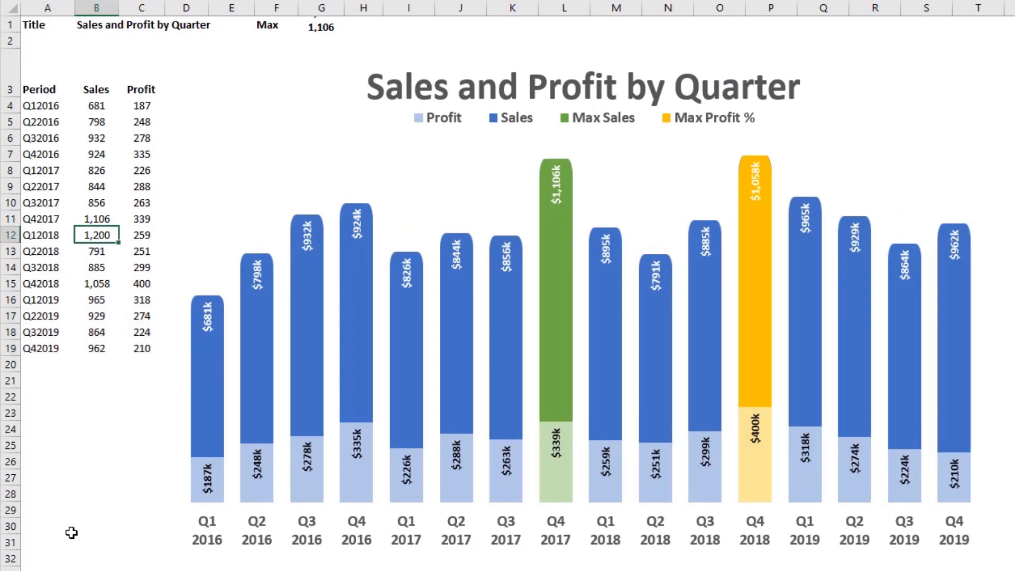
{"action": "key", "text": "Down"}
{"action": "key", "text": "Right"}
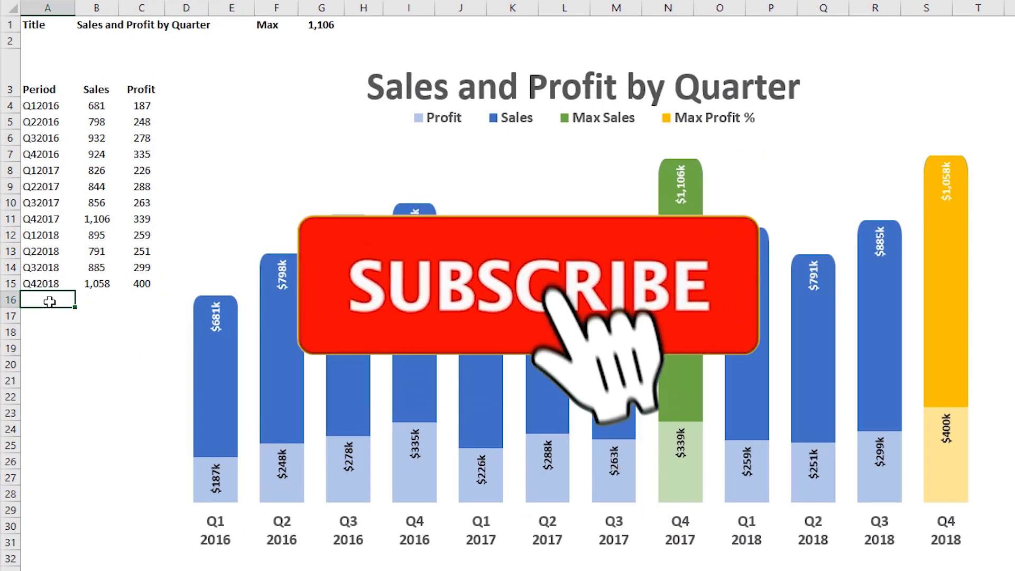
- Extend the table from A16 with the copied Q12019 to Q42019 rows, pasted as values only
{"action": "right_click", "coordinate": [49, 301]}
{"action": "left_click", "coordinate": [98, 376]}
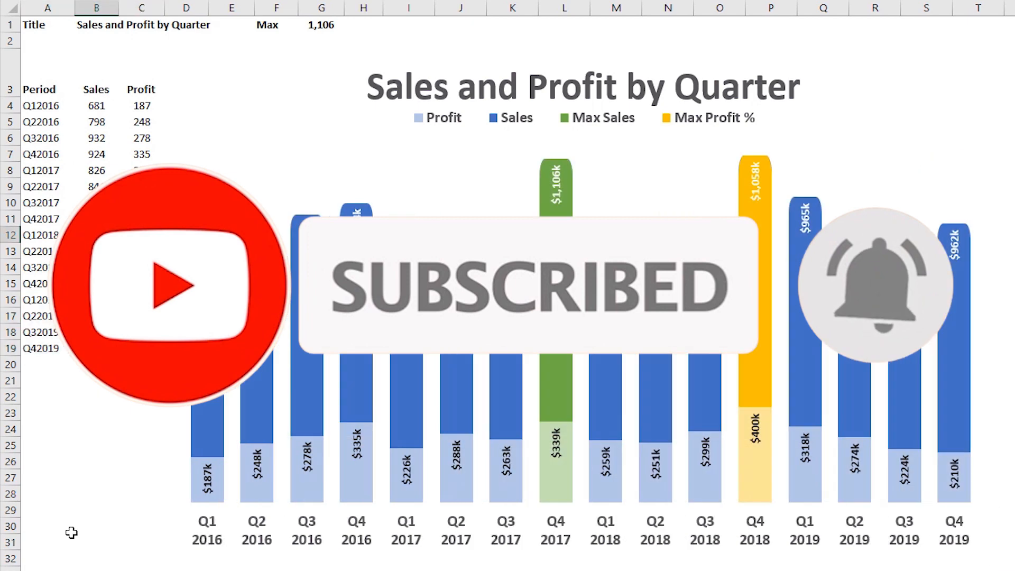
- Set the Q12018 sales in B12 to 1,200 and the Q32018 profit in C14 to 400
{"action": "type", "text": "C"}
{"action": "type", "text": "1200"}
{"action": "key", "text": "Return"}
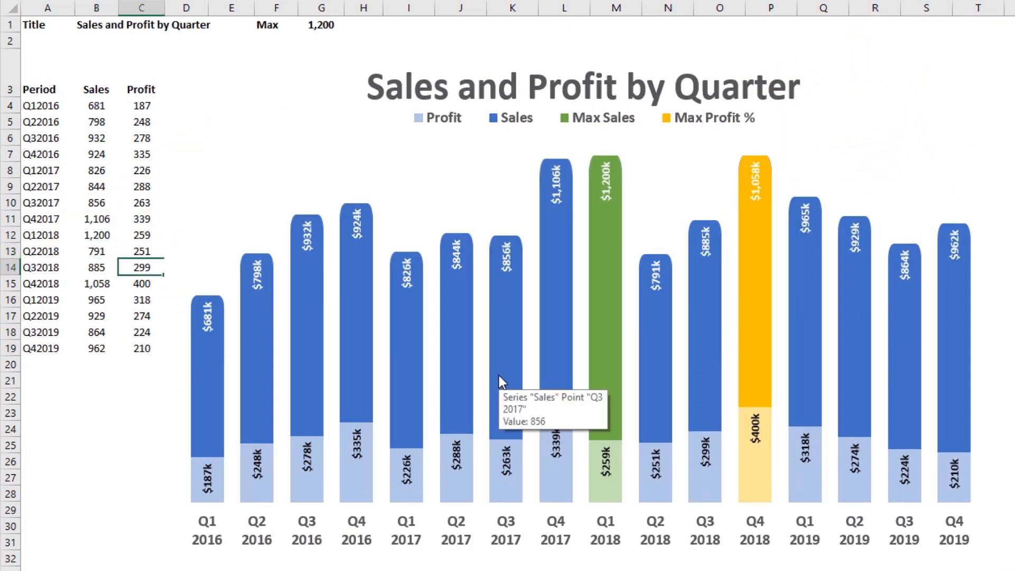
{"action": "type", "text": "400"}
{"action": "key", "text": "Return"}
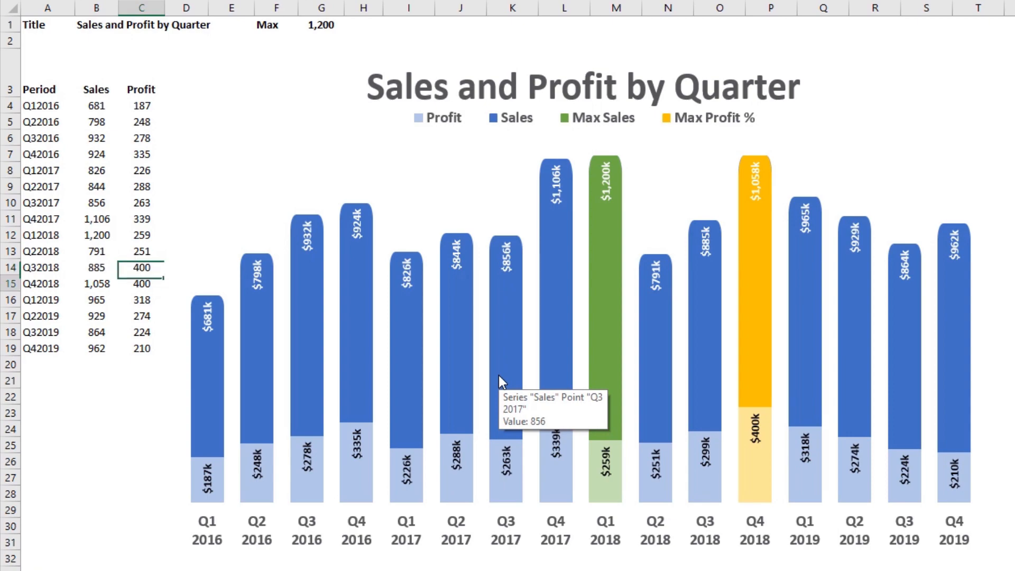